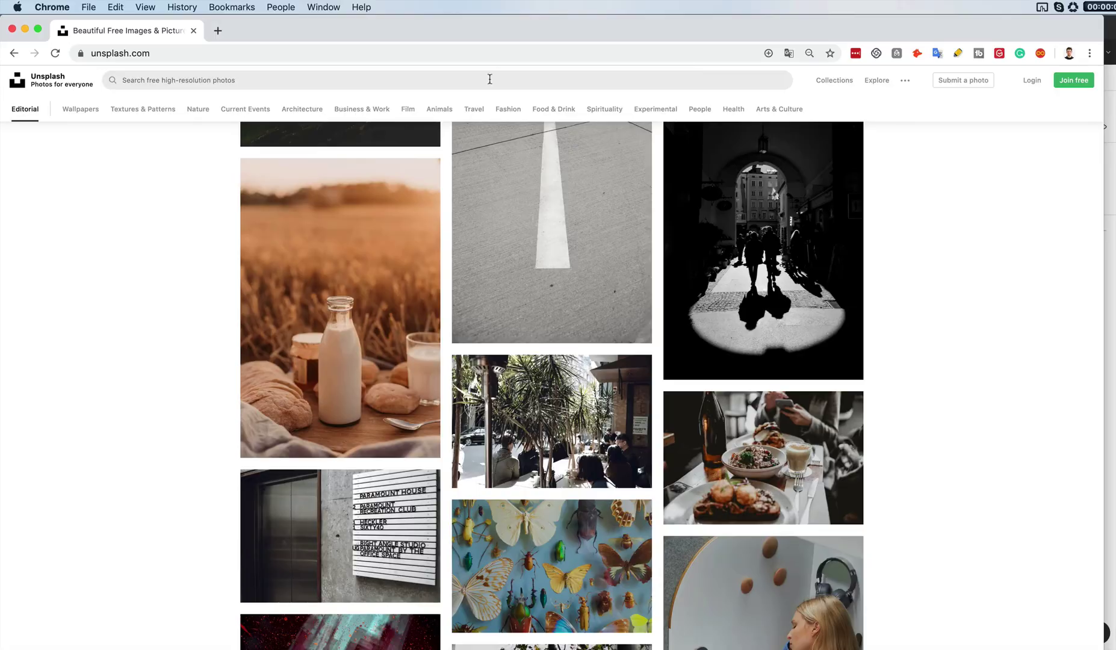
Search the photo library for "person" and slightly widen the browser window.
left_click(488, 79)
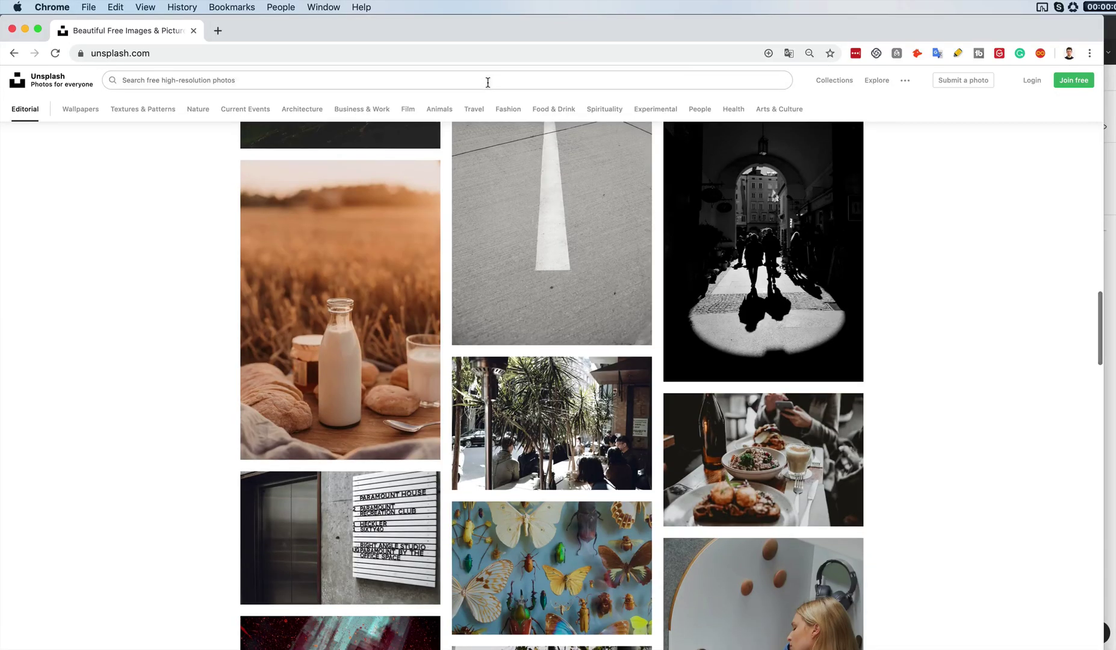
type("person")
key("Return")
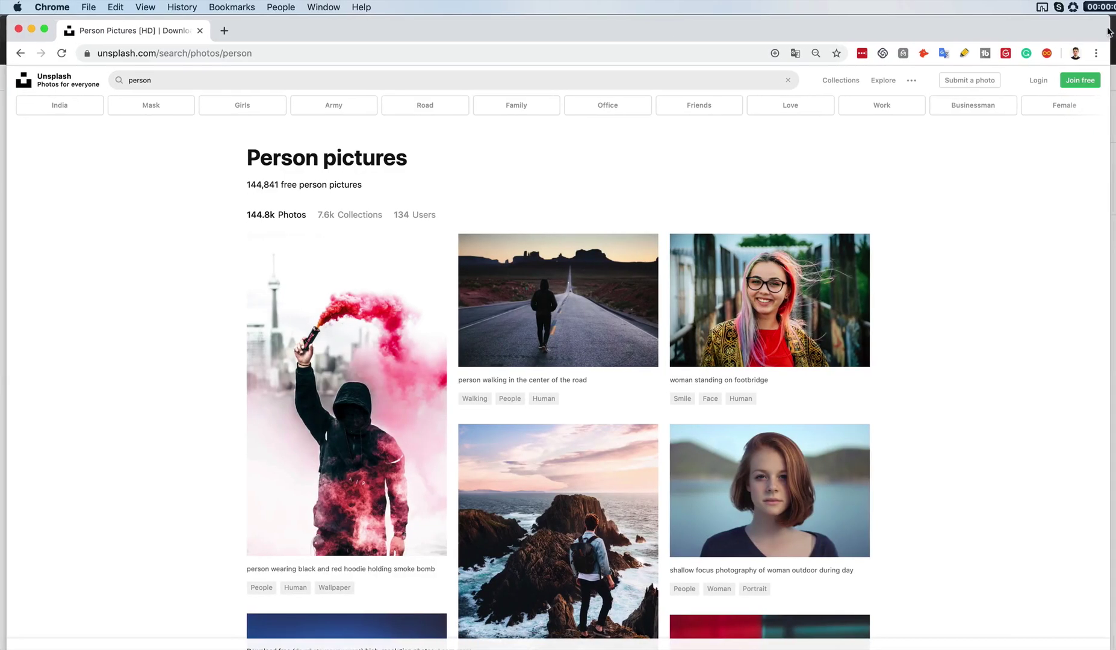
left_click_drag(1104, 27, 1115, 27)
Browse the person pictures and open the "man walking on desert" photo in a new tab.
scroll(938, 294, "down", 5)
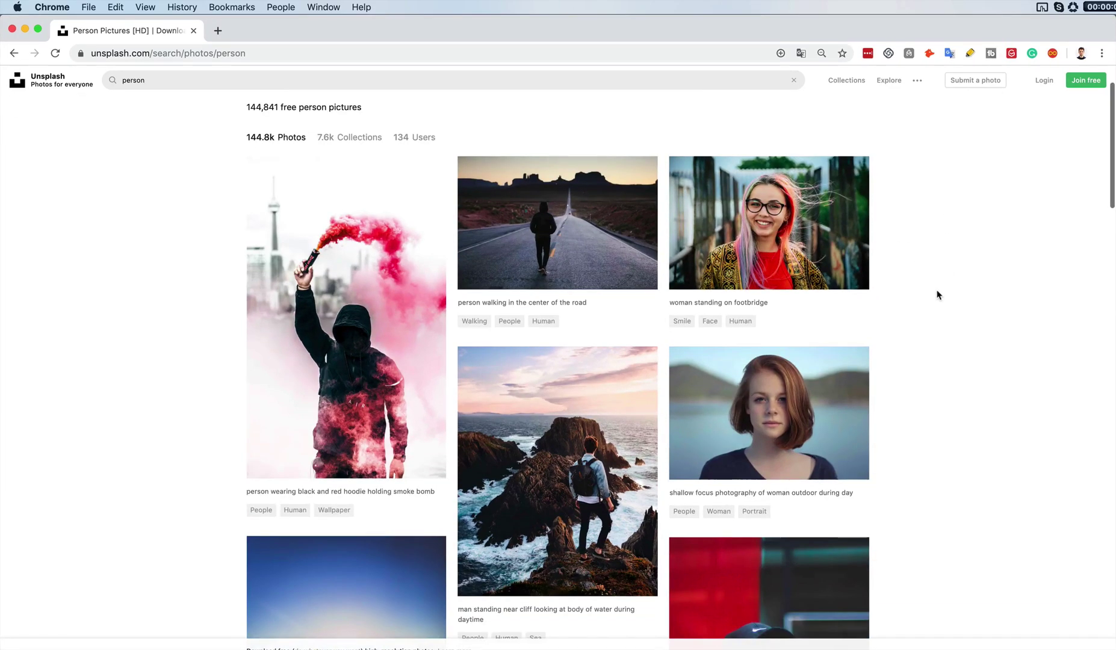
scroll(938, 295, "up", 3)
scroll(937, 295, "down", 20)
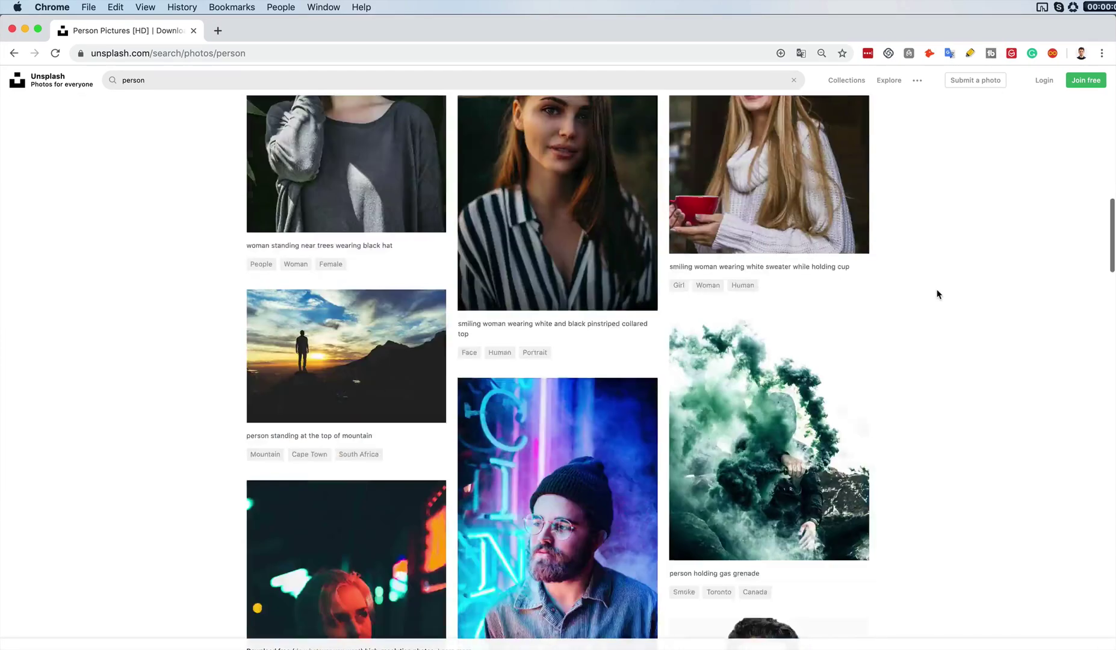
scroll(981, 284, "up", 10)
scroll(981, 284, "down", 20)
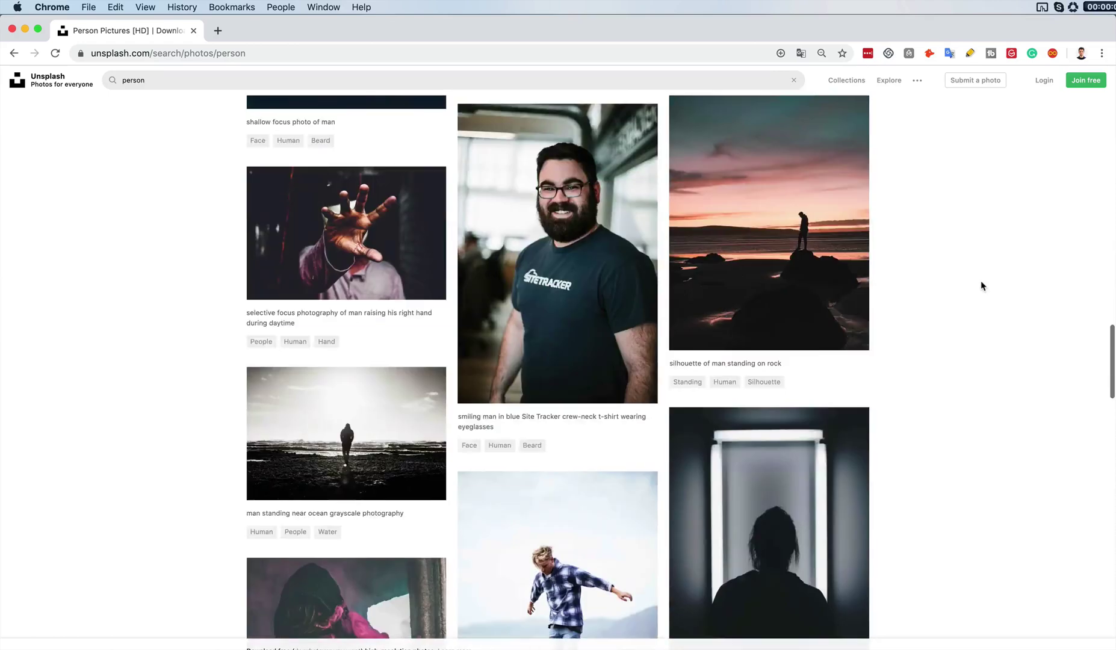
scroll(981, 283, "down", 7)
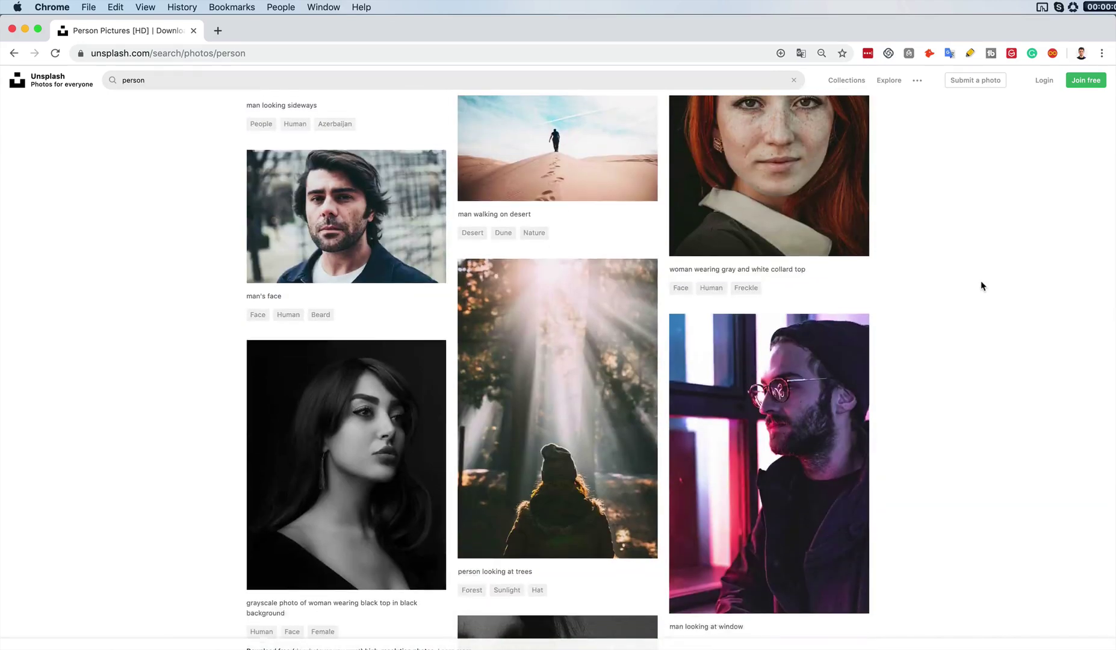
scroll(980, 283, "up", 4)
scroll(981, 284, "up", 3)
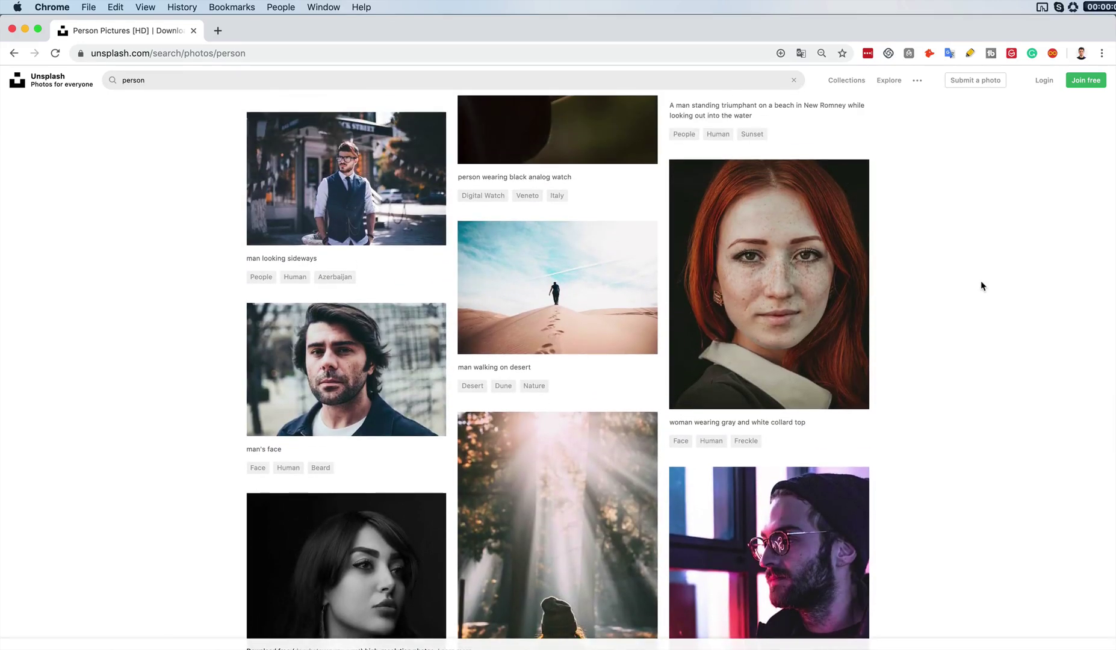
left_click(580, 309, "super")
Find the "man sitting on concrete block" photo in the results and open it in a new tab.
scroll(928, 280, "down", 15)
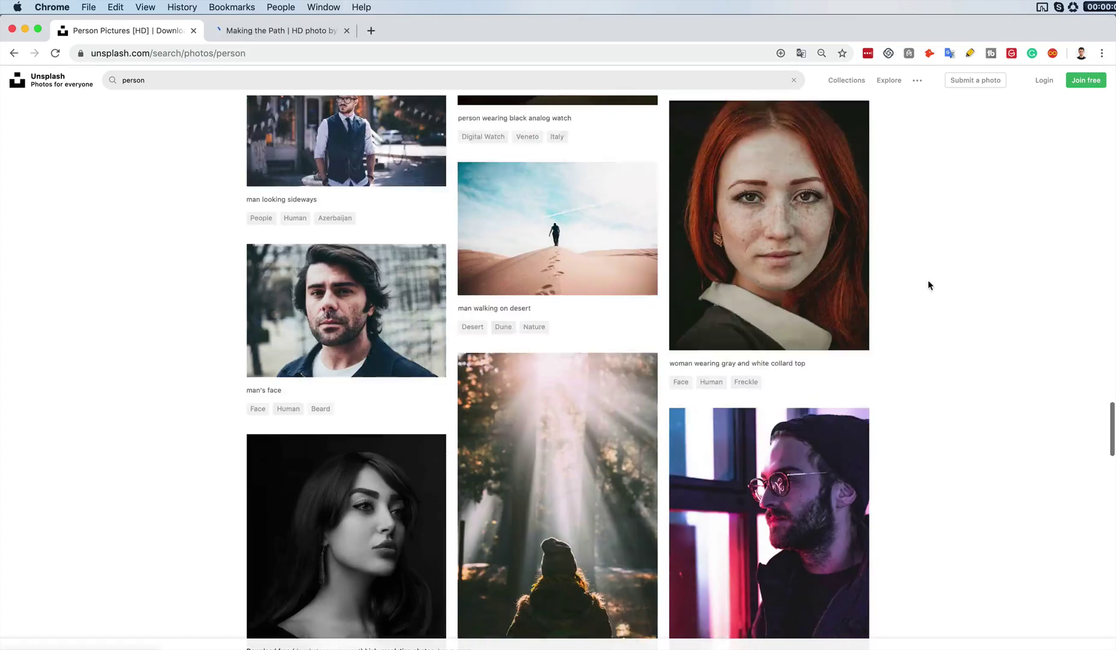
scroll(941, 284, "down", 2)
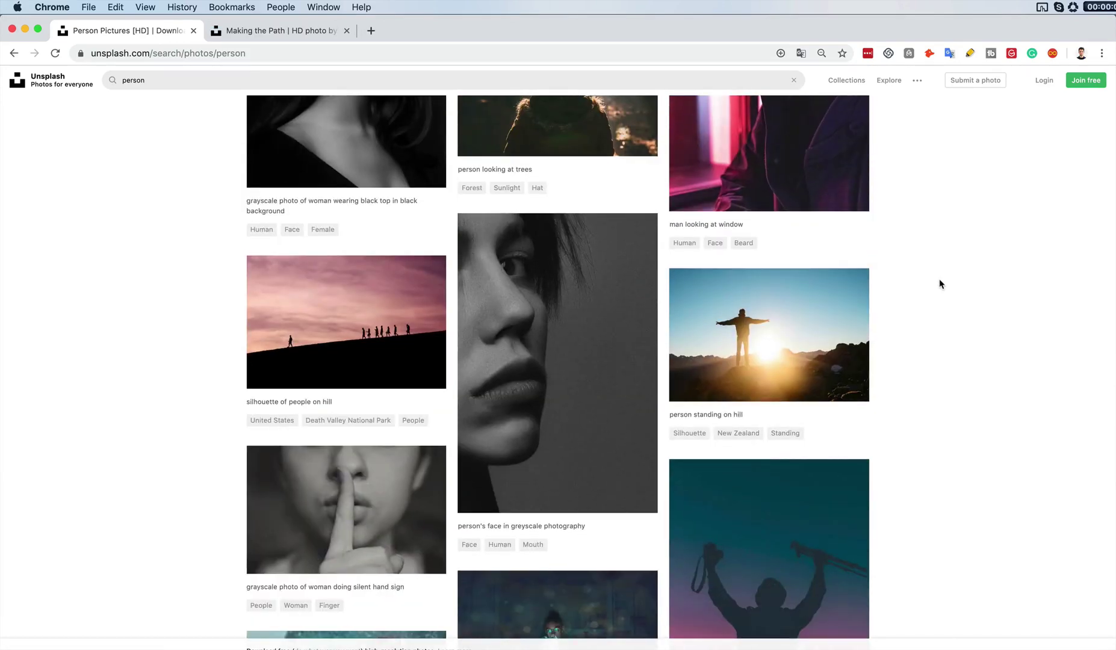
scroll(941, 283, "down", 2)
scroll(941, 283, "down", 20)
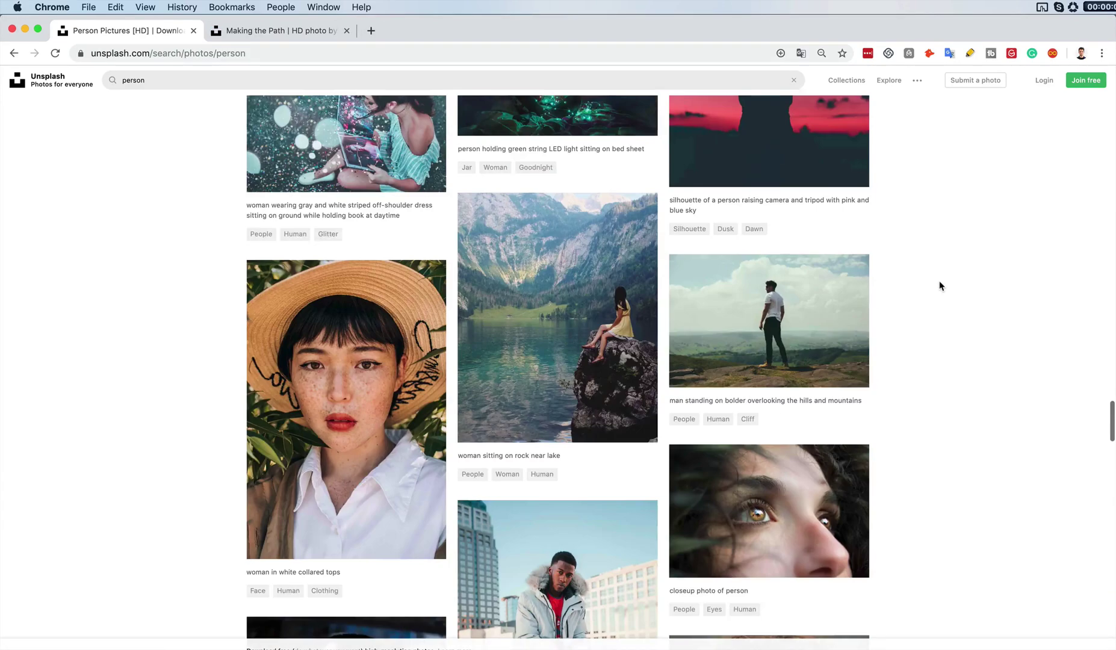
scroll(939, 282, "down", 9)
scroll(941, 281, "up", 3)
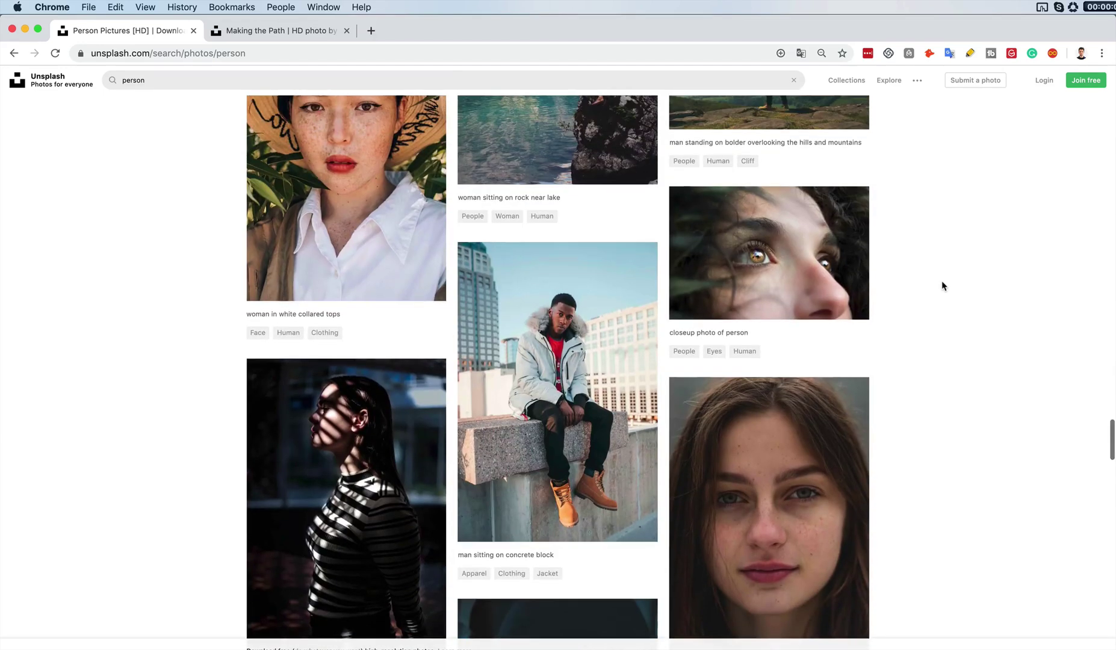
scroll(957, 277, "down", 4)
scroll(963, 276, "down", 1)
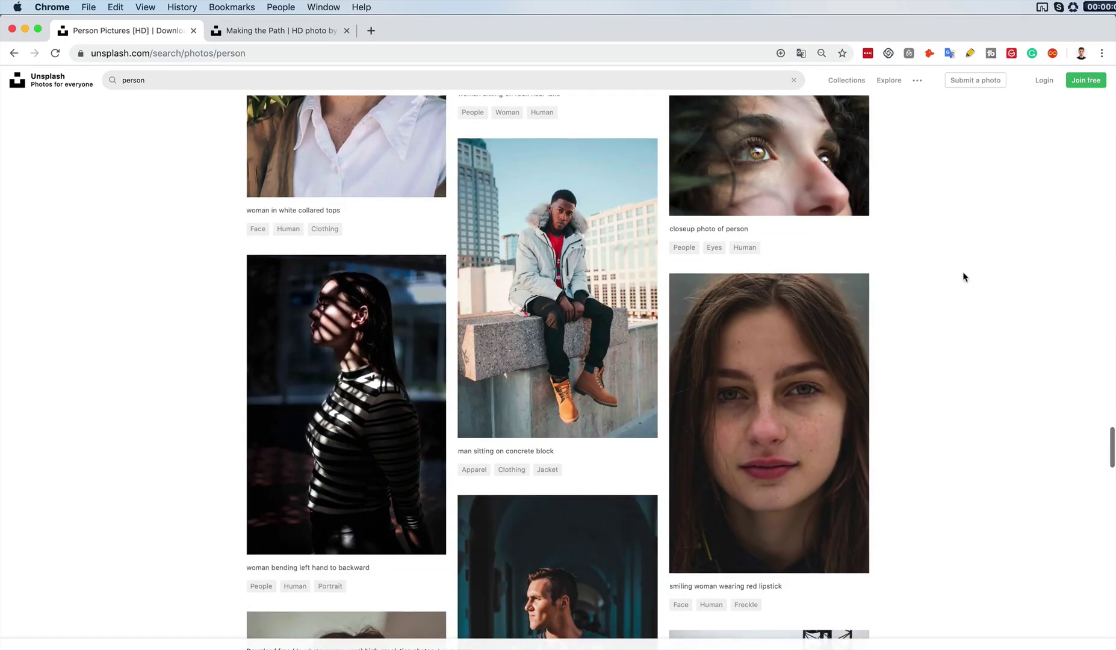
left_click(568, 274, "super")
Look through the rest of the person pictures for further candidate photos.
scroll(969, 230, "down", 13)
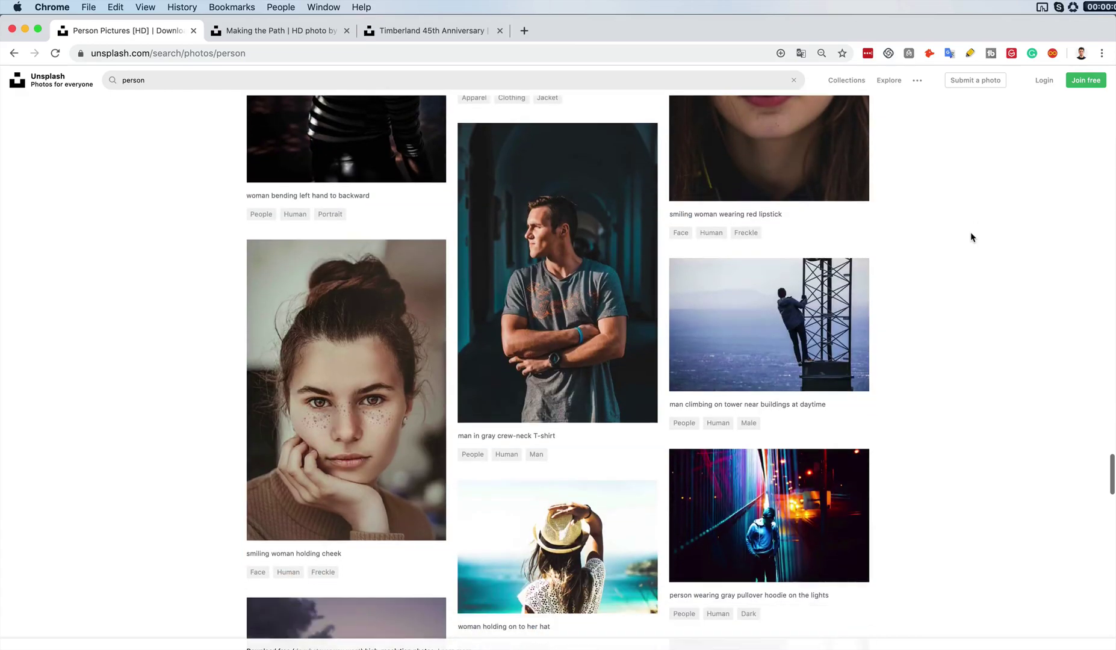
scroll(971, 237, "down", 20)
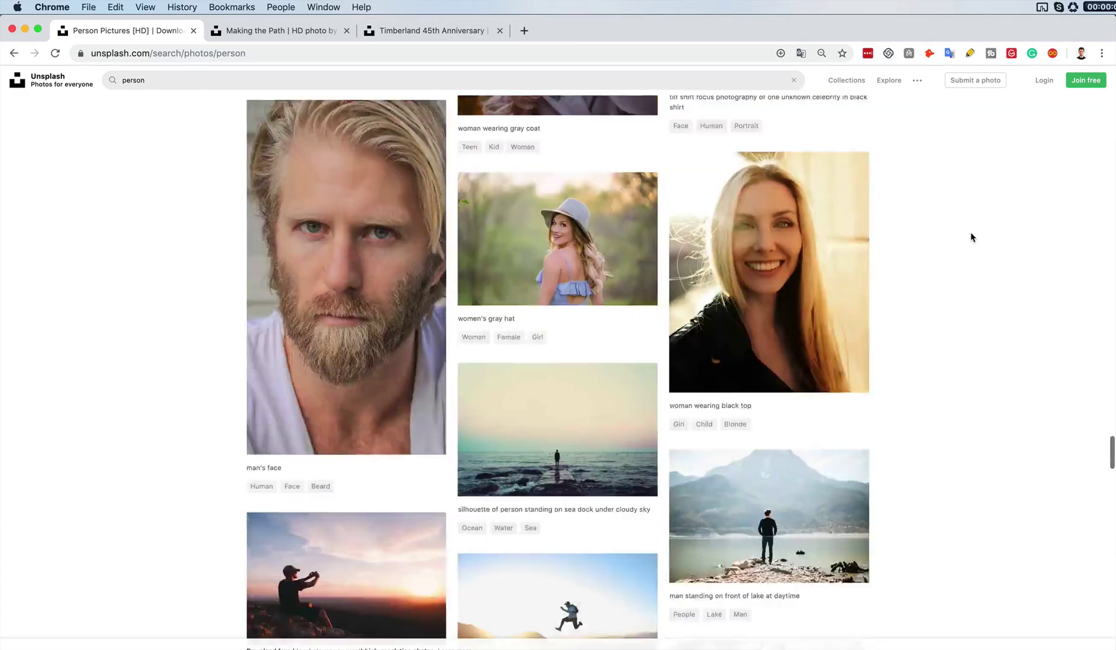
scroll(971, 236, "down", 20)
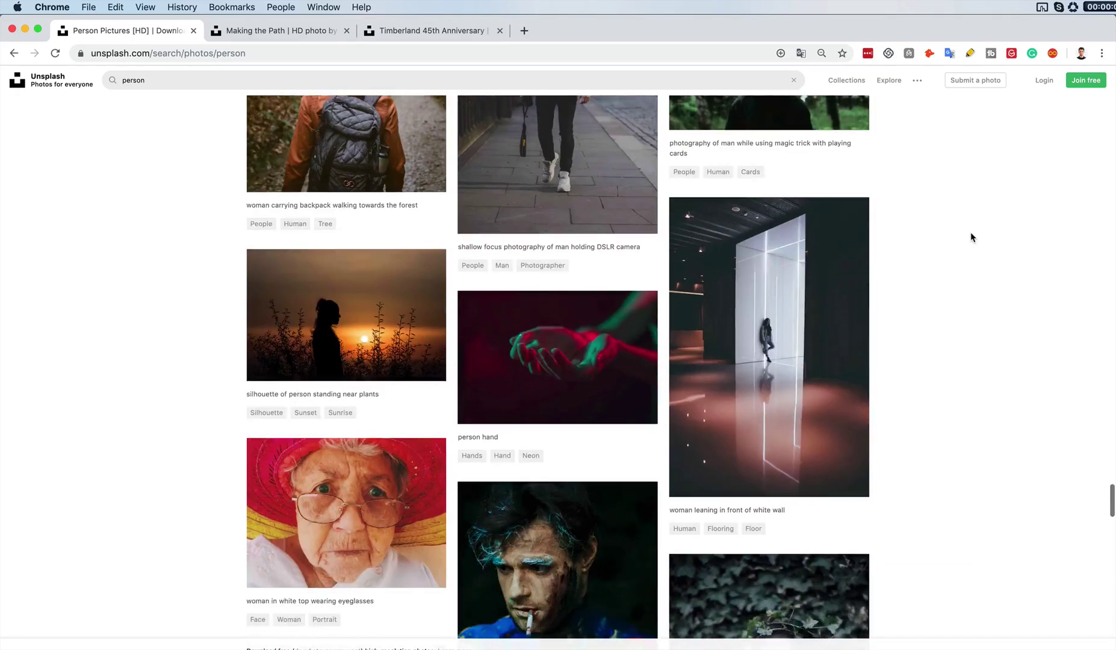
scroll(970, 236, "down", 20)
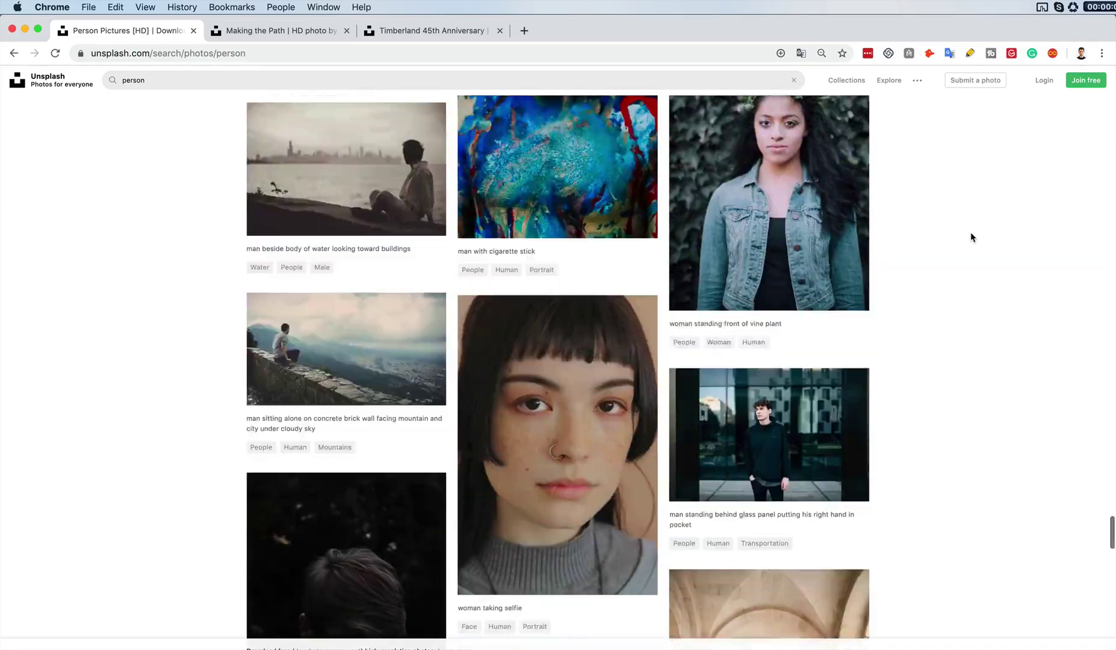
scroll(971, 236, "down", 20)
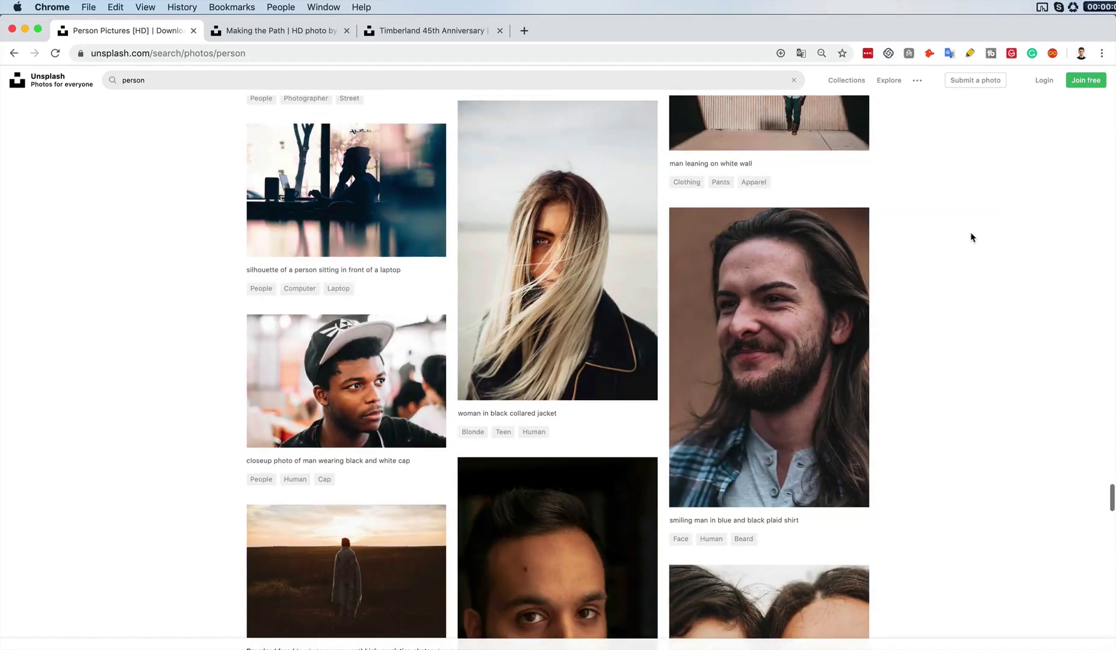
scroll(970, 236, "down", 20)
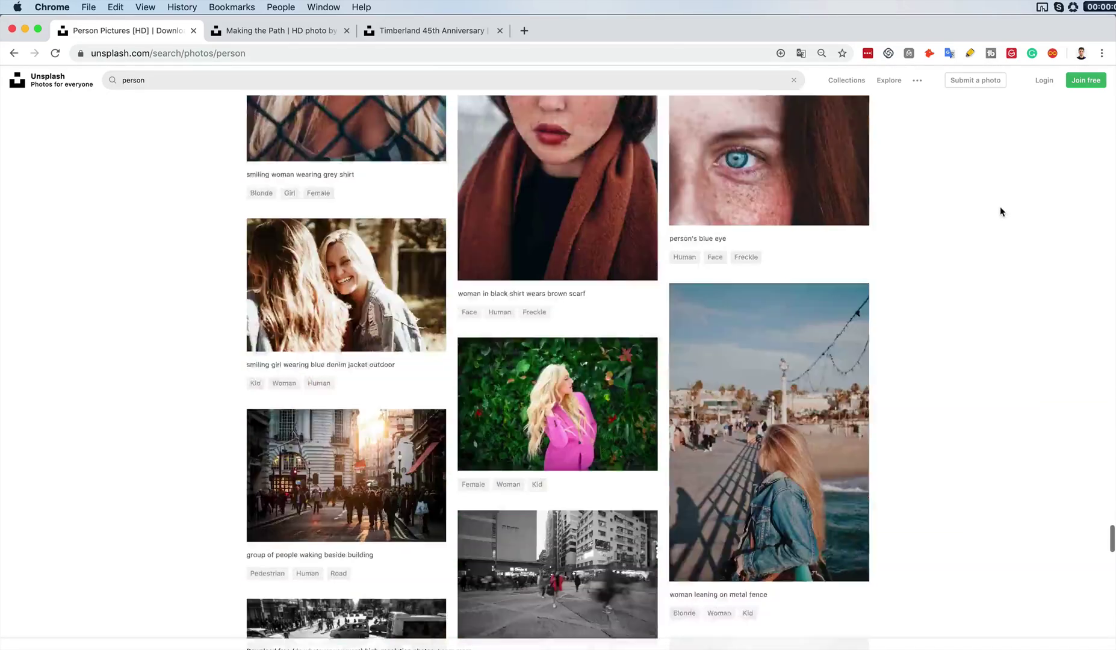
scroll(1000, 210, "down", 20)
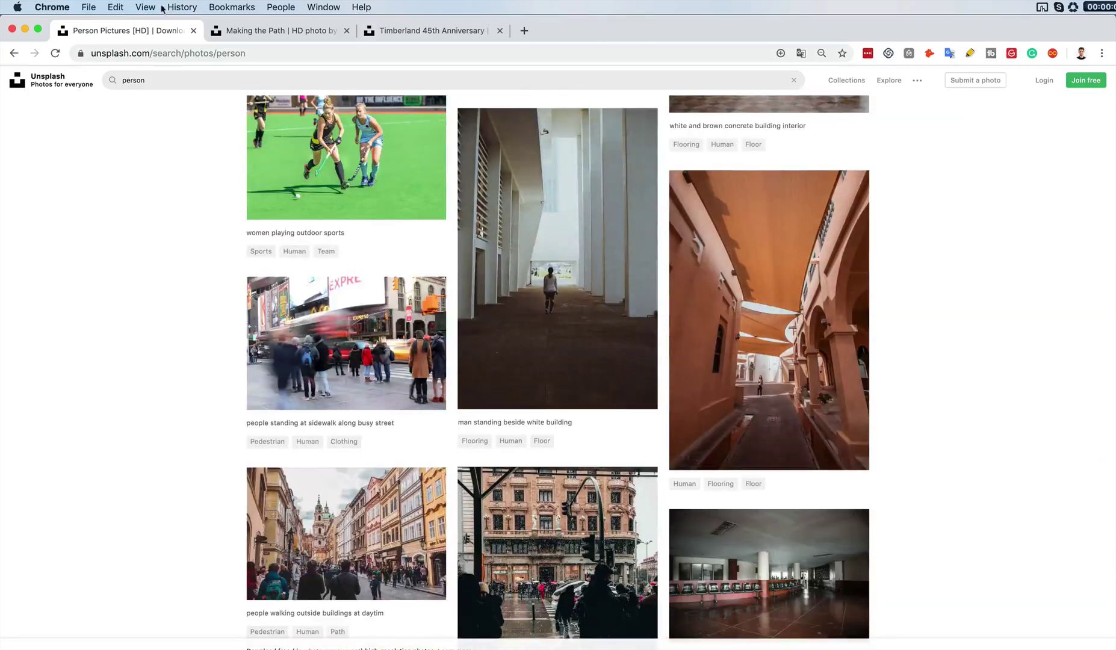
Copy the opened photo of the man sitting on the concrete block and paste it onto the Figma canvas.
left_click(245, 35)
left_click(400, 32)
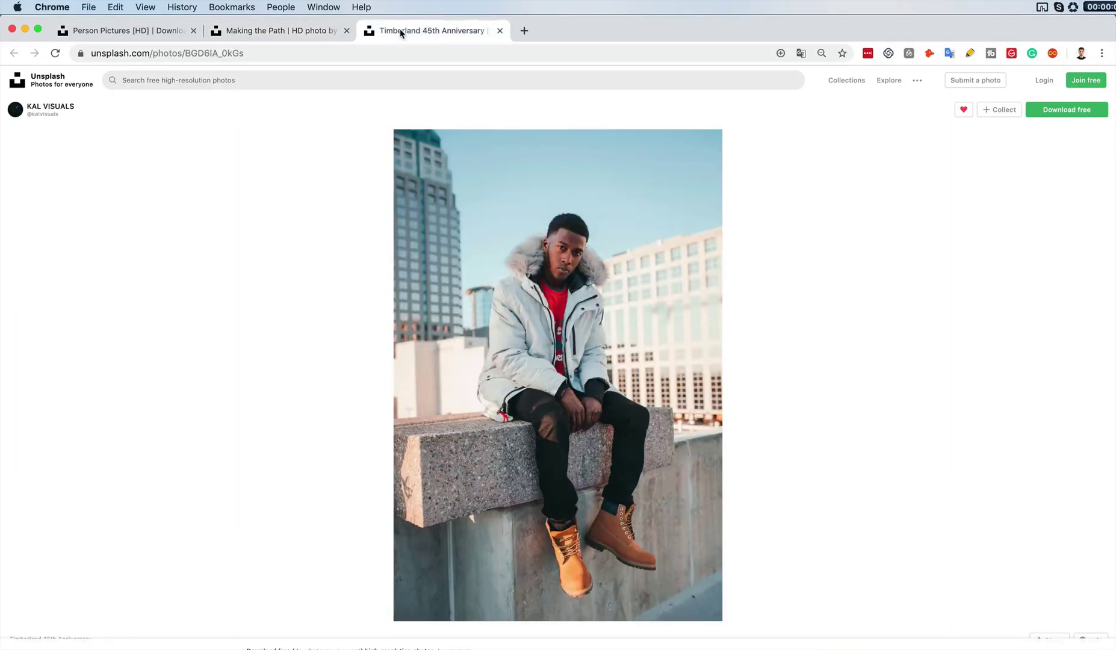
right_click(674, 347)
left_click(717, 377)
key("super+Tab")
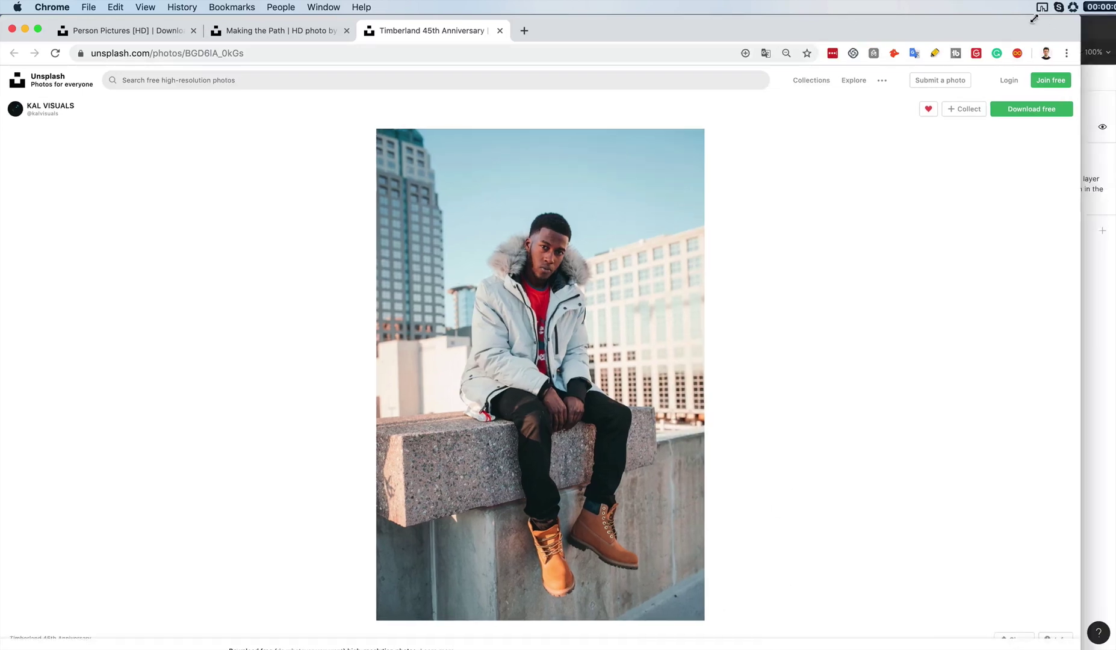
key("super+v")
Try the pasted image at 30% opacity and restore it to 100%.
scroll(488, 253, "down", 1)
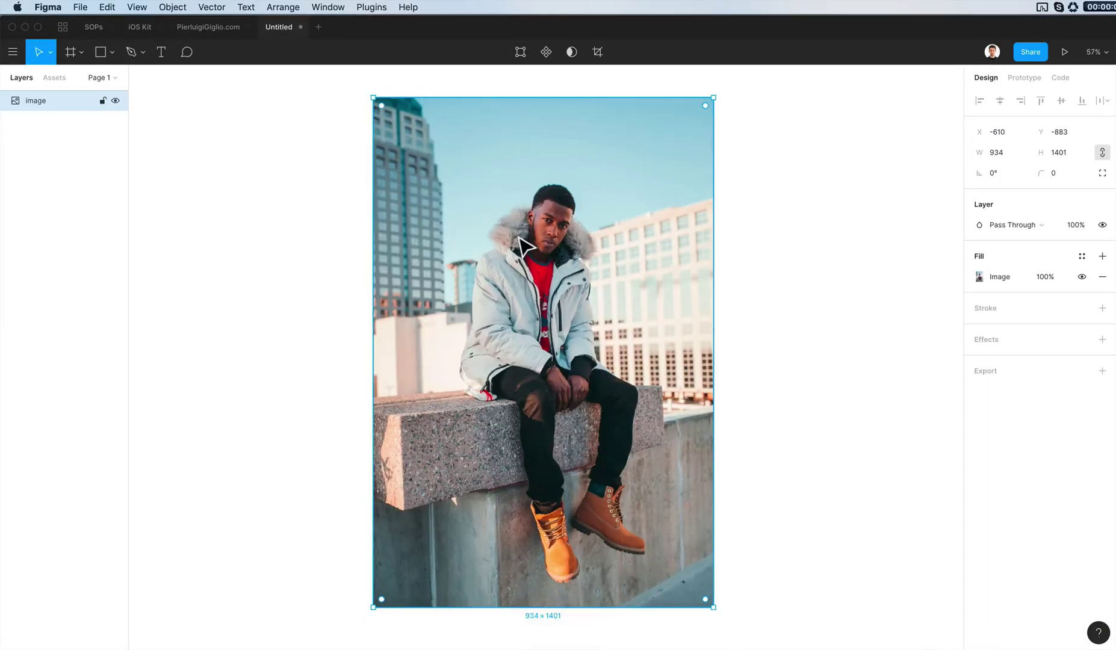
key("3")
key("0")
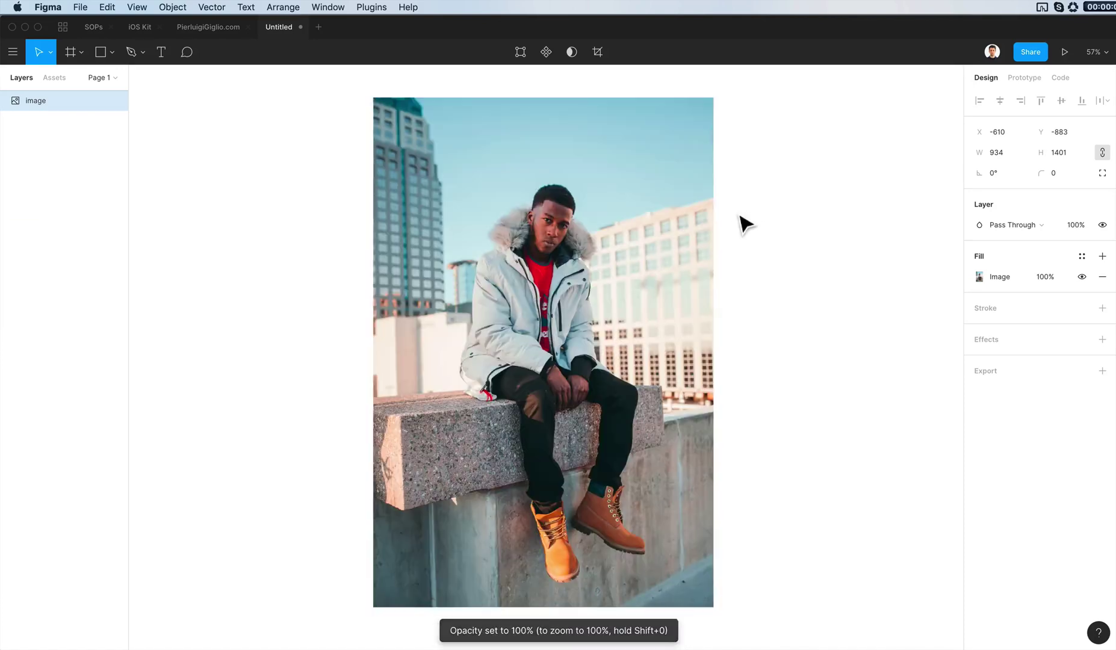
Raise the image fill's contrast to the maximum, trying out temperature and highlights and resetting both to neutral.
left_click(979, 279)
left_click_drag(918, 454, 955, 453)
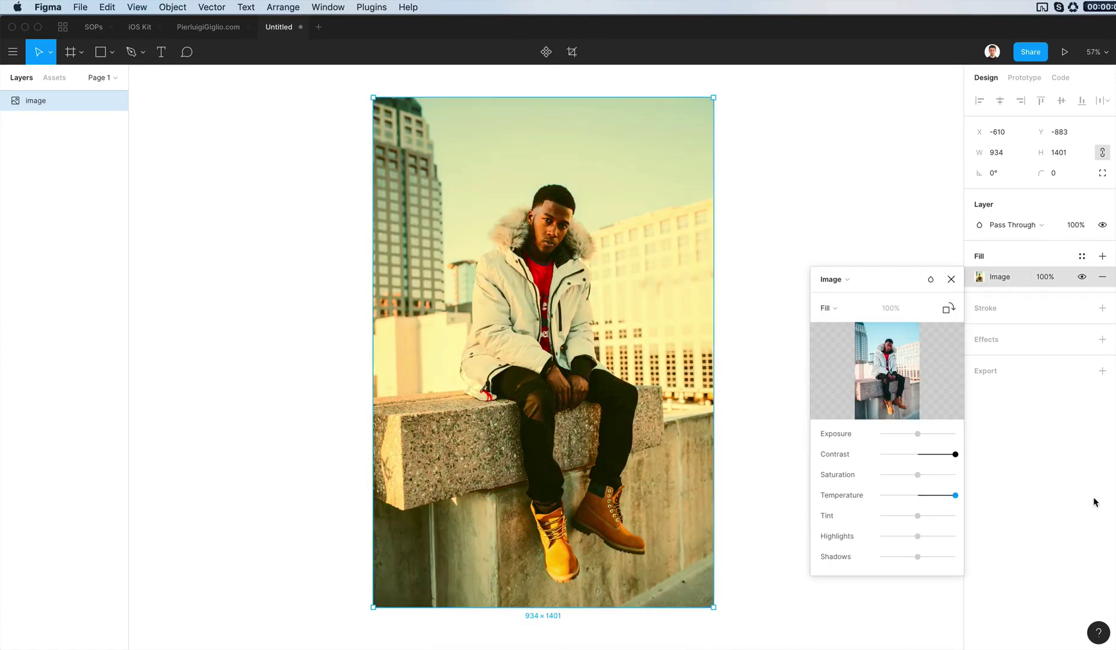
mouse_move(918, 433)
left_mouse_down()
mouse_move(955, 433)
mouse_move(917, 434)
left_mouse_up()
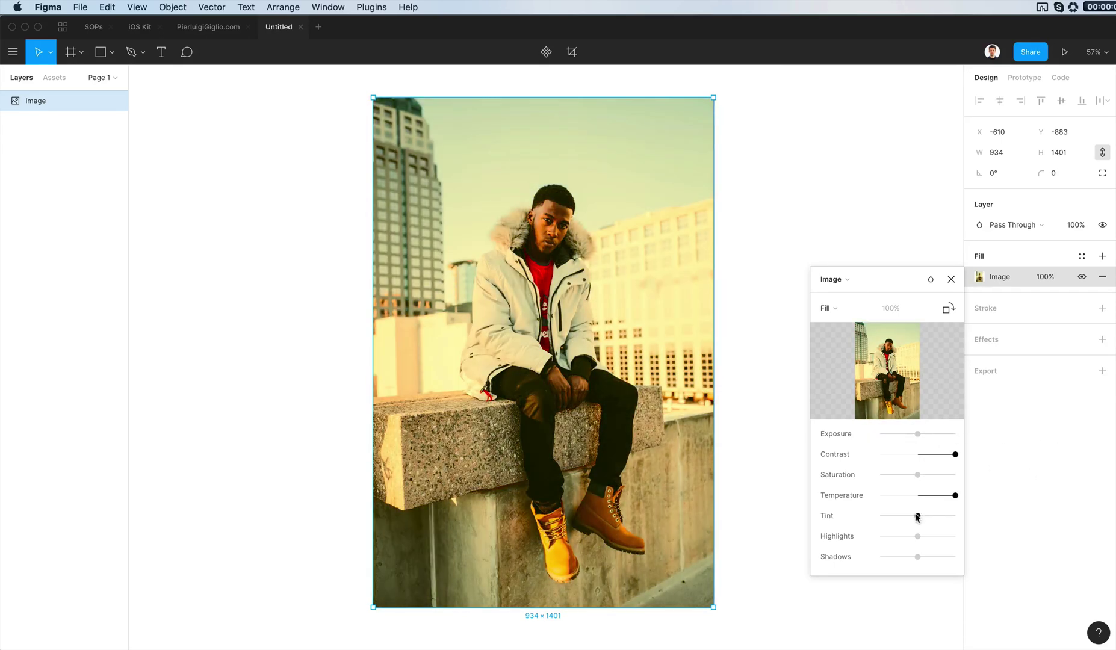
left_click_drag(917, 536, 1089, 531)
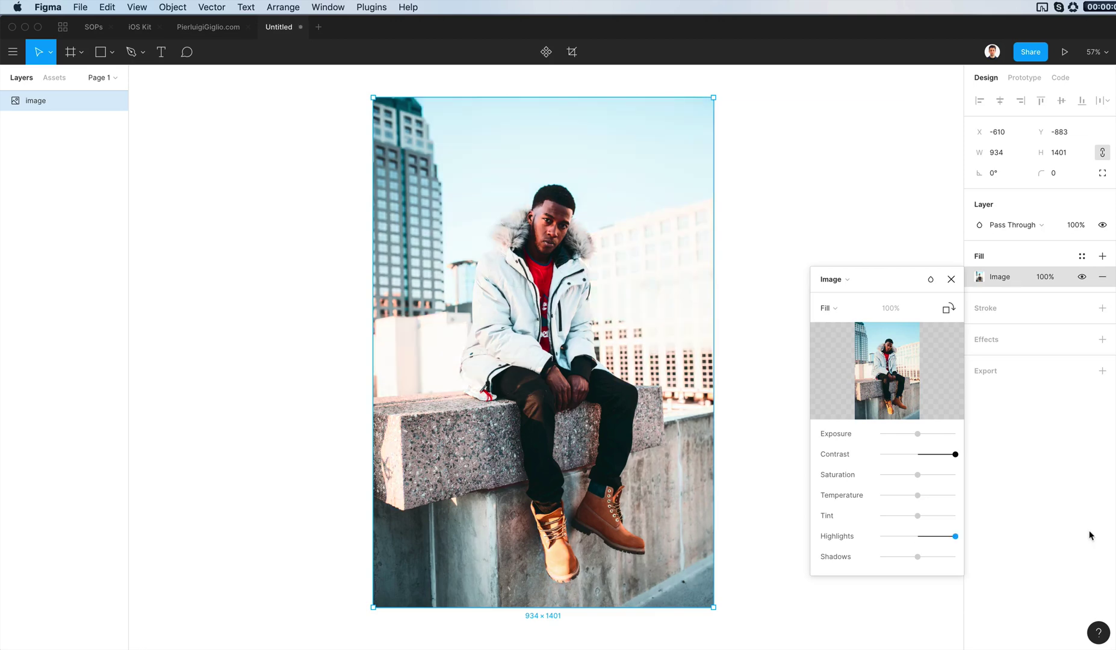
left_click(918, 535)
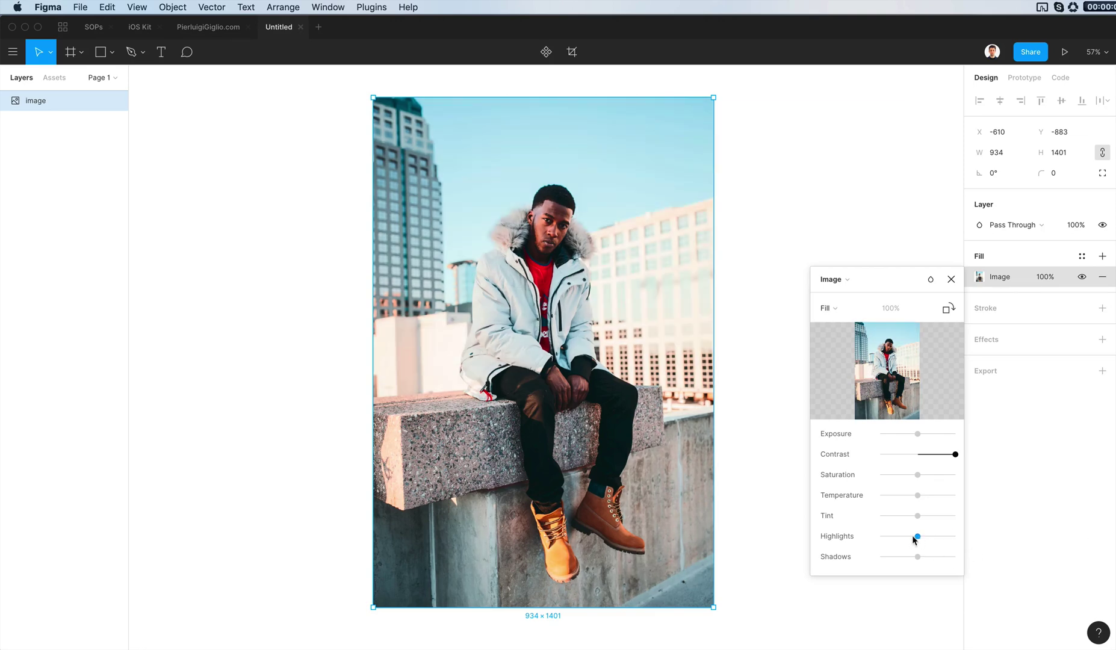
Lower the image fill's highlights and shadows to their minimum and close the image adjustments.
left_click_drag(914, 539, 828, 540)
left_click_drag(917, 557, 1042, 555)
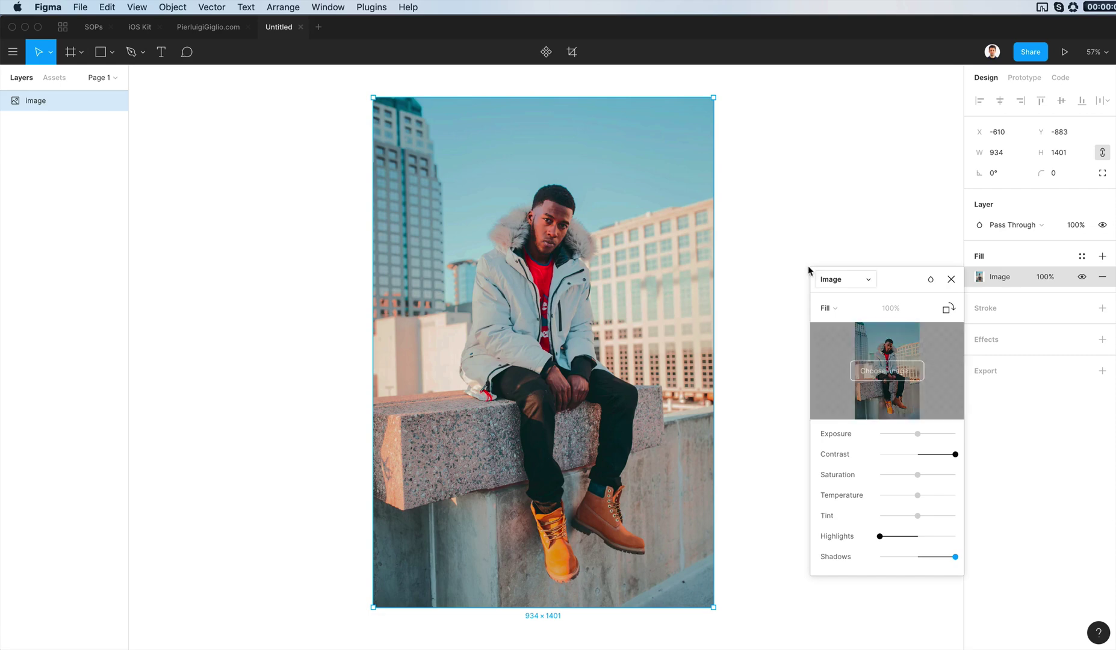
left_click_drag(907, 557, 700, 551)
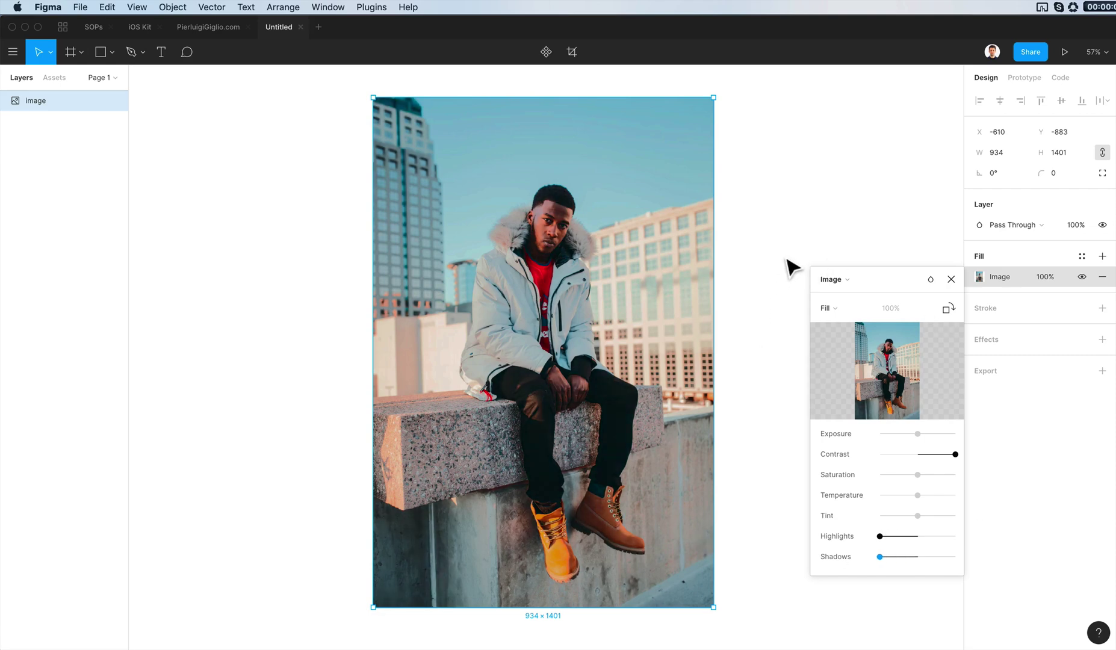
left_click_drag(916, 434, 919, 435)
left_click(801, 237)
Try several lower opacity levels on the image layer and set it to 70%.
left_click(643, 242)
key("3")
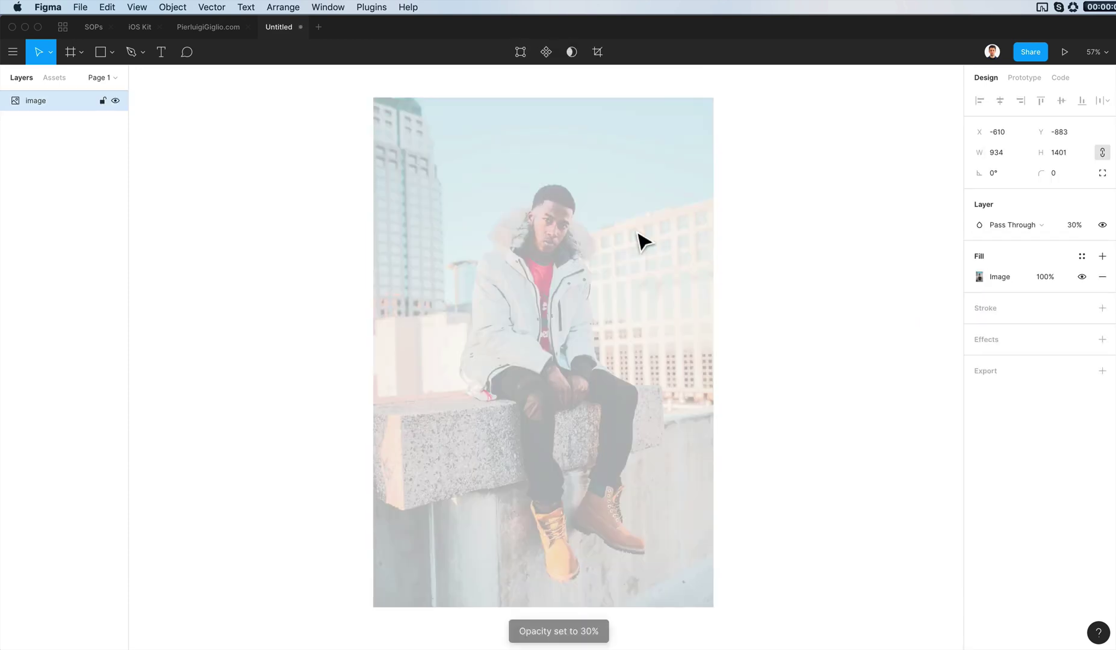
key("4")
key("5")
key("7")
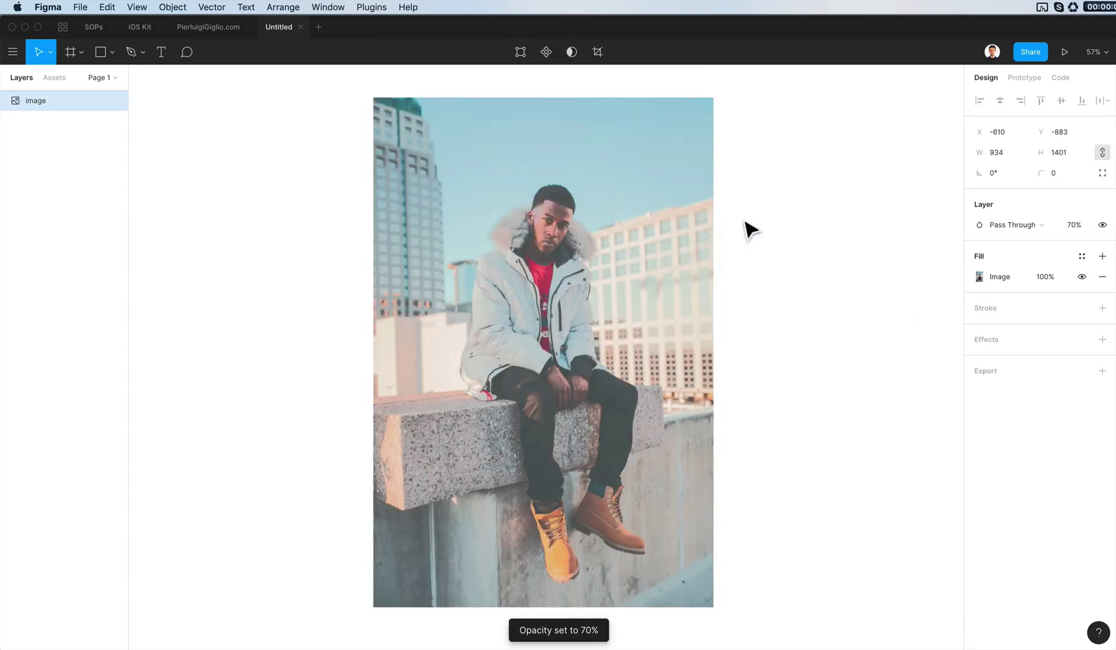
Lock the image layer and clear the selection.
right_click(594, 245)
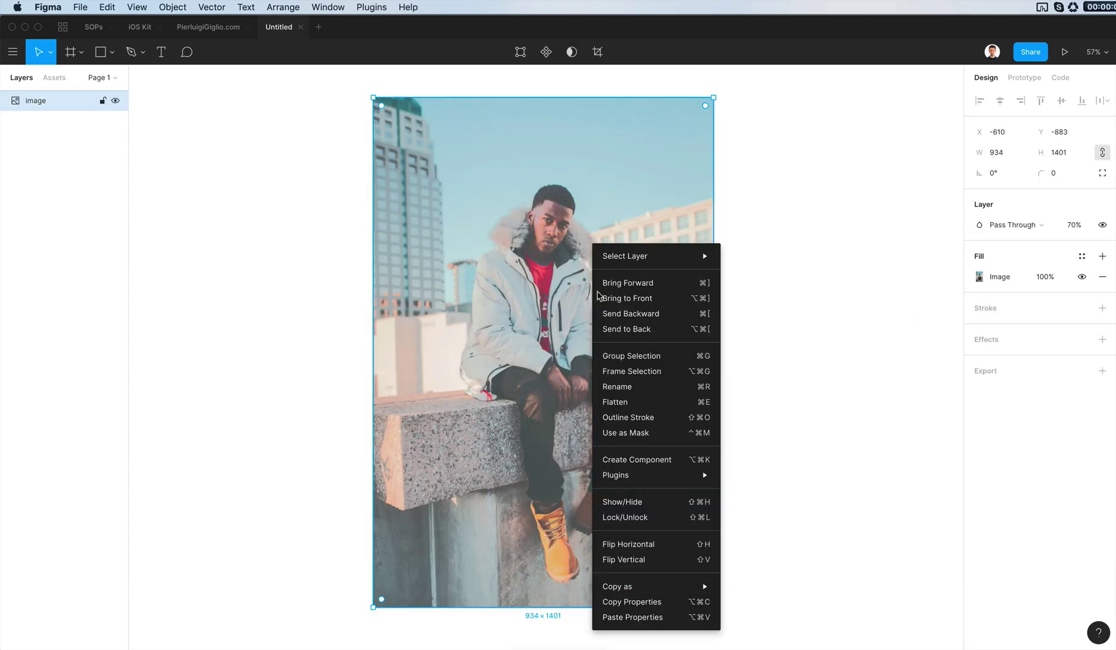
left_click(628, 517)
scroll(536, 238, "up", 5)
left_click(945, 210)
Start tracing the hair with the Pen tool from the temple beside the ear up over the crown, undoing misplaced points.
scroll(807, 207, "up", 2)
scroll(807, 206, "left", 1)
scroll(807, 207, "right", 1)
scroll(807, 207, "up", 1)
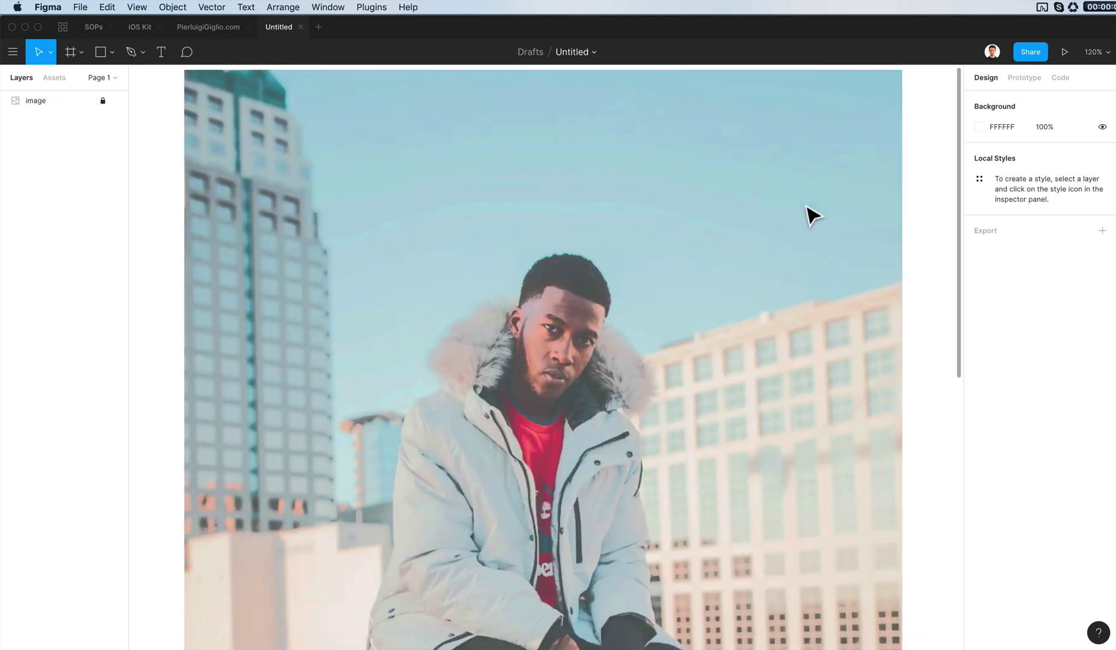
scroll(807, 206, "down", 1)
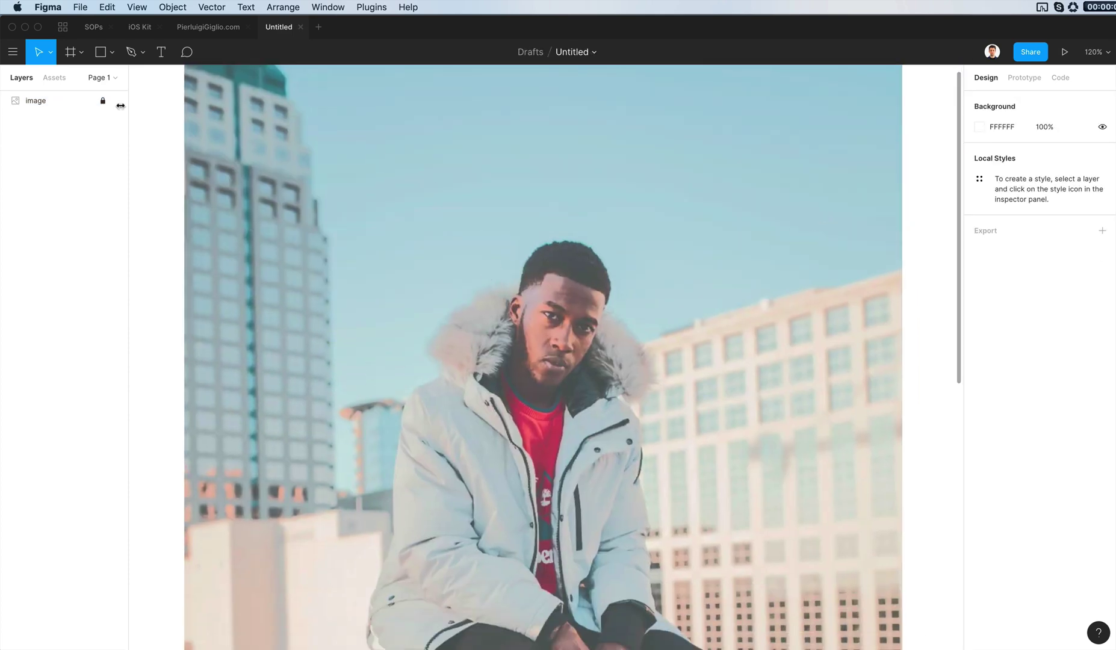
key("p")
left_click(521, 264)
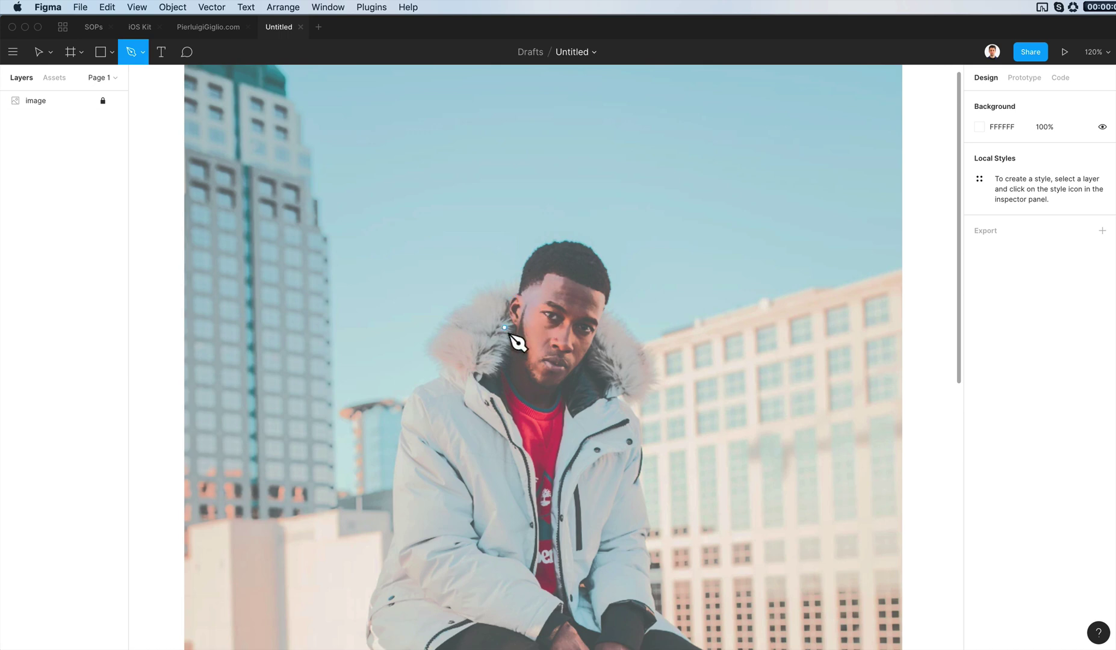
key("super+equal")
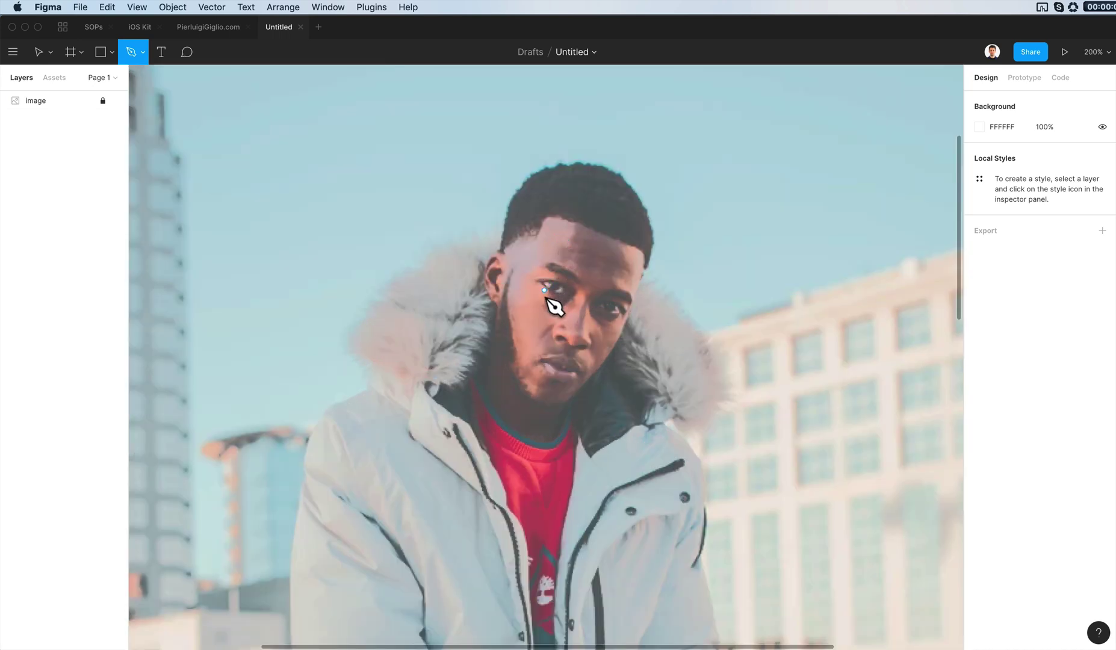
scroll(507, 323, "up", 3)
scroll(503, 323, "down", 2)
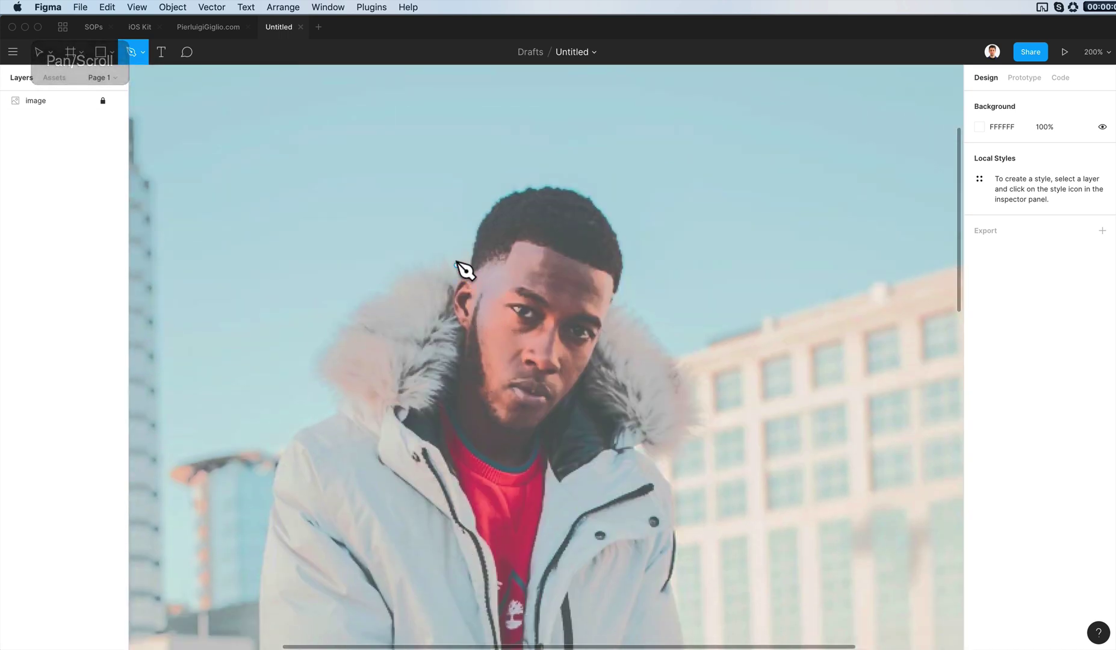
left_click(471, 277)
left_click_drag(480, 221, 525, 188)
left_click(527, 188)
key("super+z")
key("super+z")
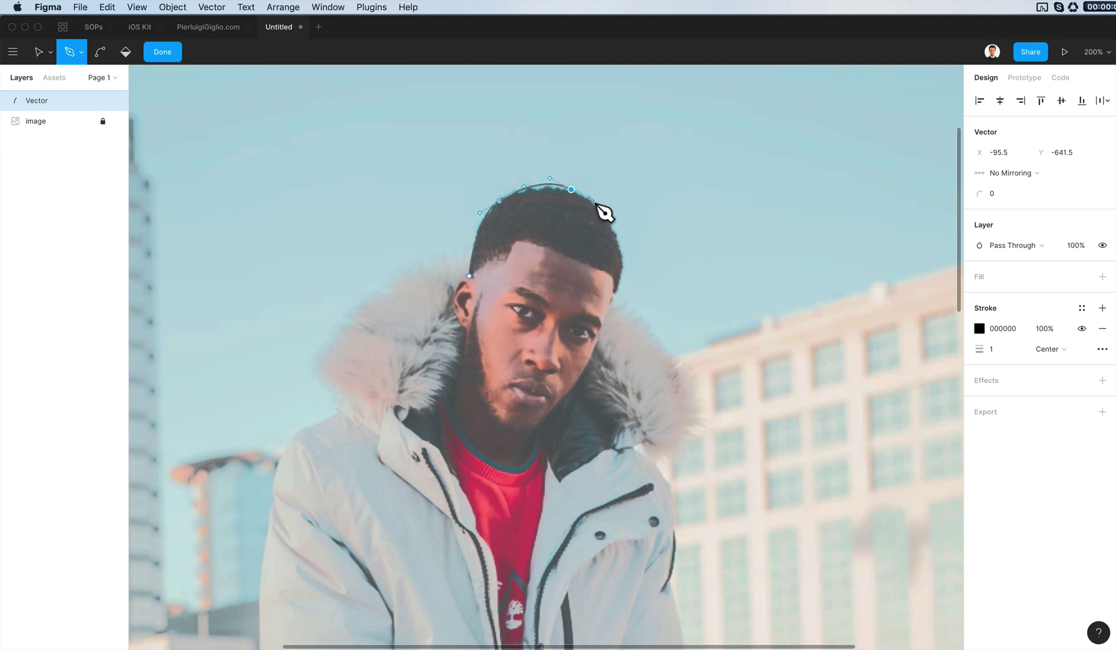
Continue the hair outline down to the opposite temple and back along the hairline, closing it at its starting point.
left_click_drag(607, 224, 626, 269)
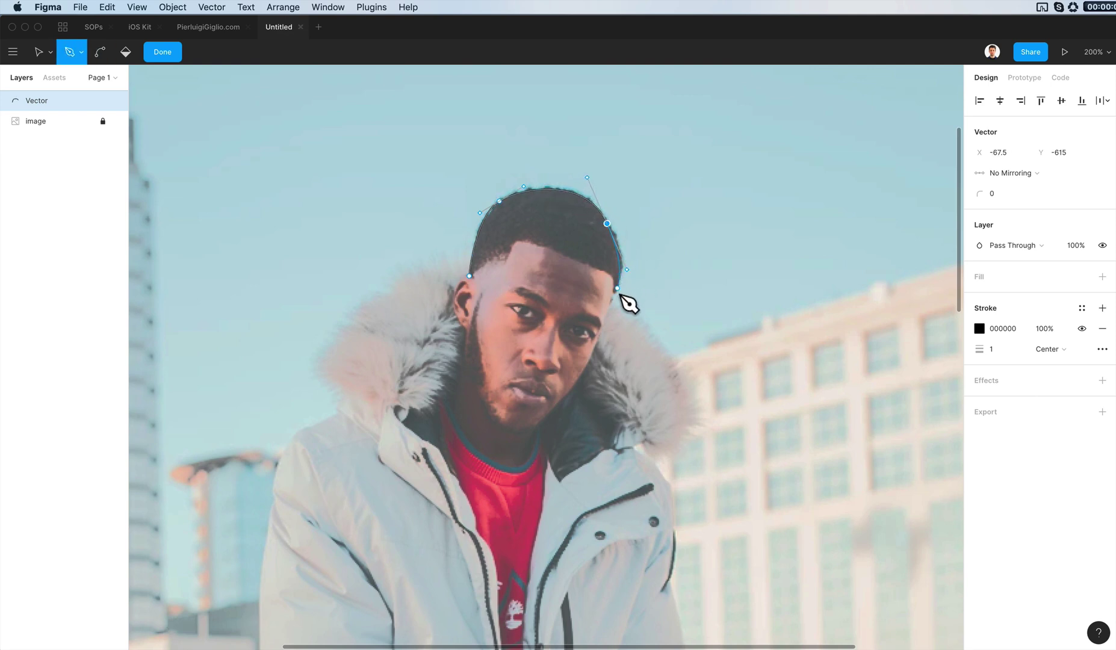
left_click(614, 291)
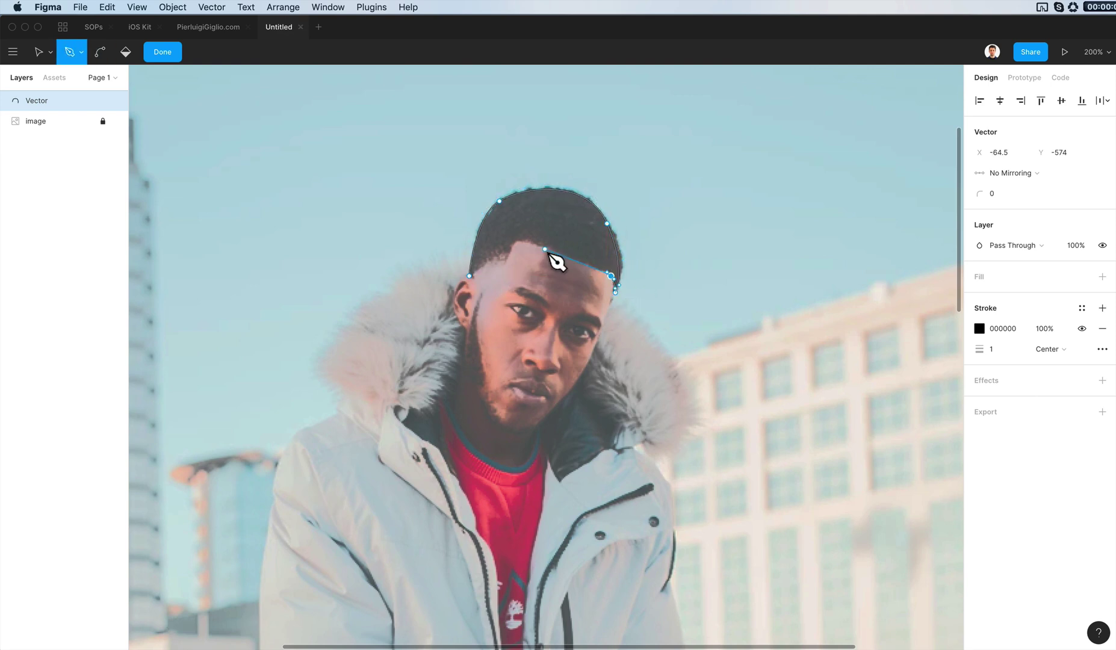
left_click(518, 240)
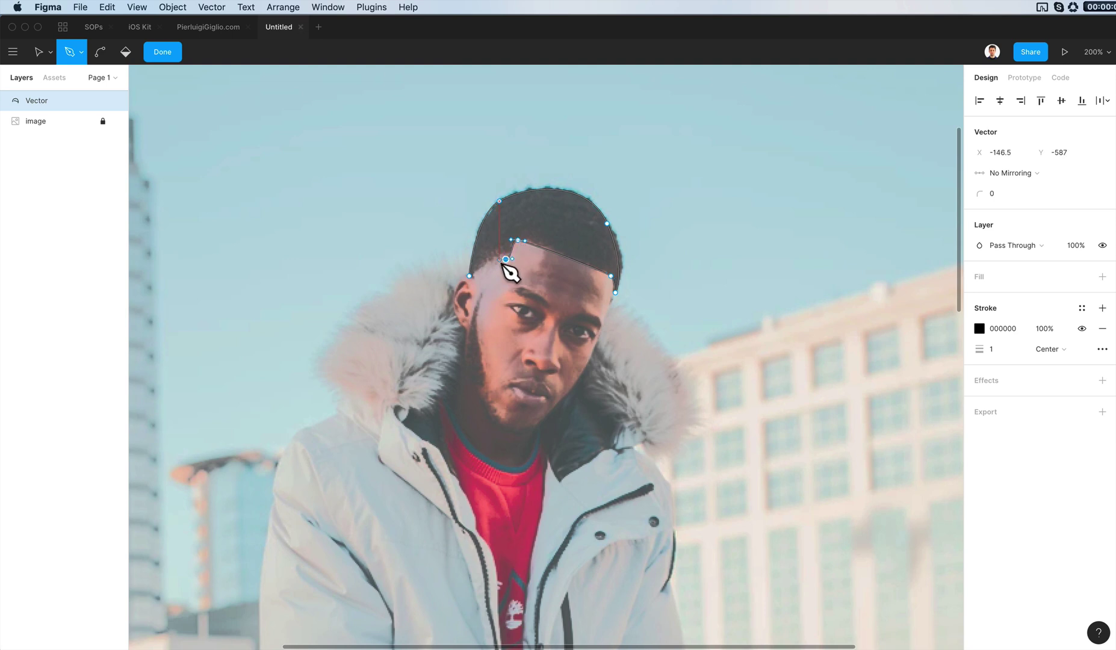
mouse_move(469, 276)
left_mouse_down()
mouse_move(481, 283)
mouse_move(459, 292)
mouse_move(481, 282)
left_mouse_up()
key("Escape")
Trace the narrow shadow along the ear-side jaw down to the chin as a closed shape with the Pen tool.
key("p")
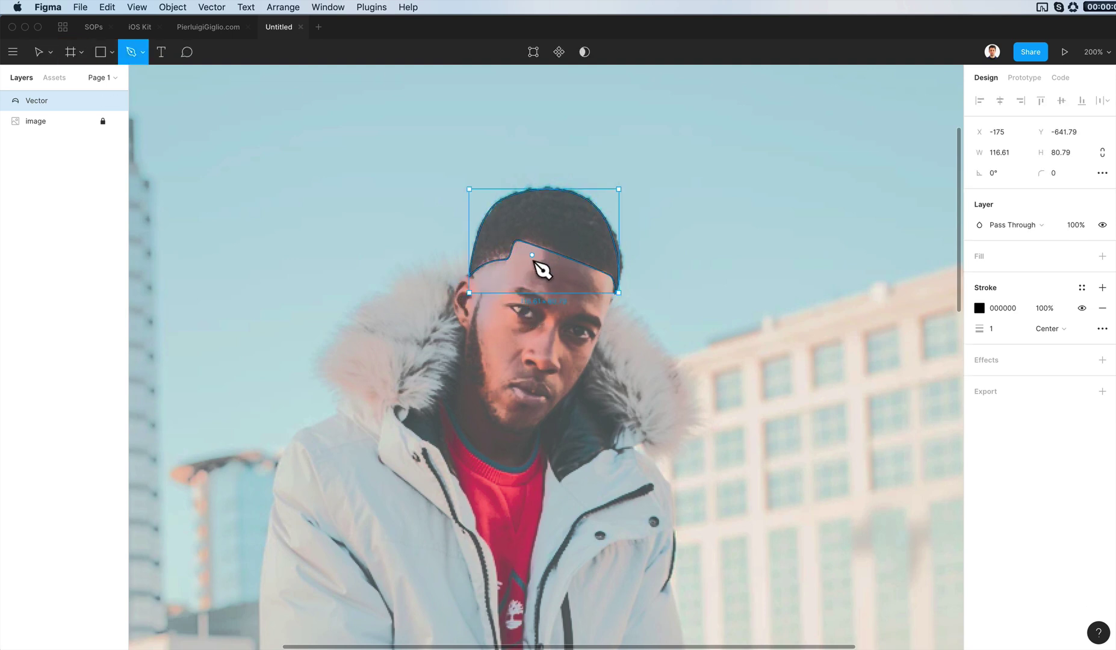
left_click(479, 295)
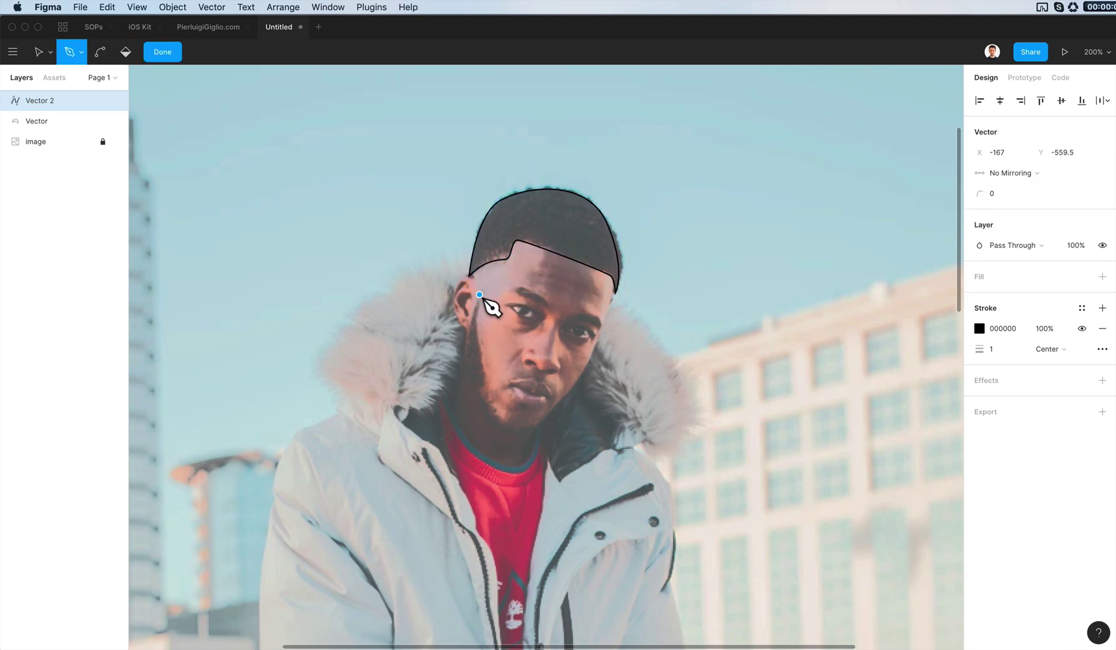
left_click_drag(465, 356, 469, 380)
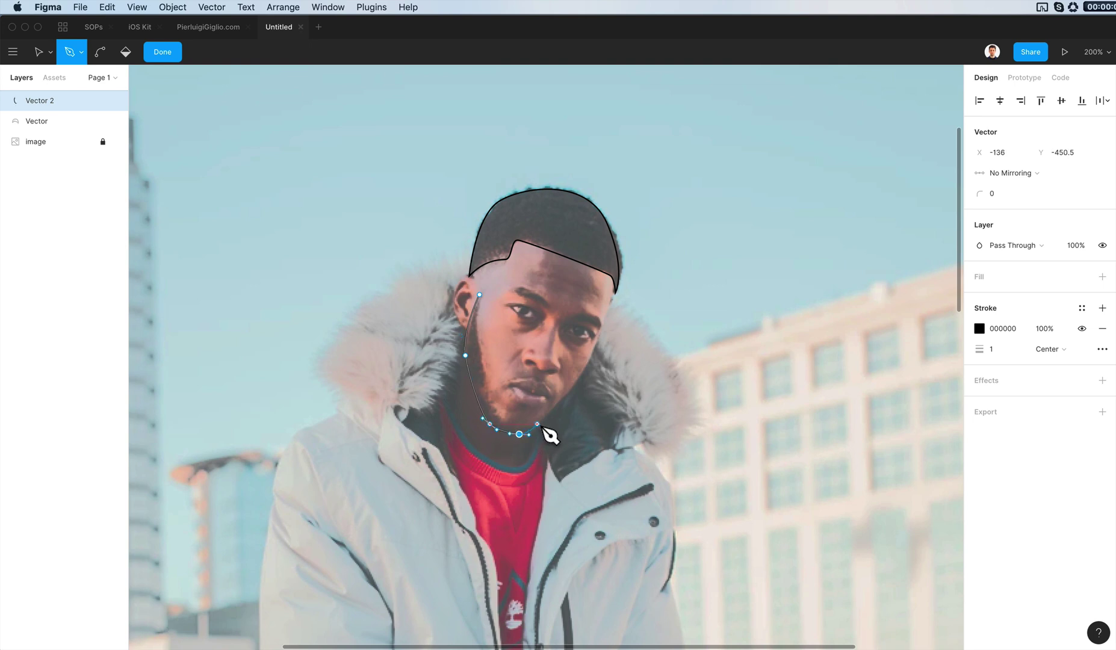
left_click_drag(543, 427, 507, 426)
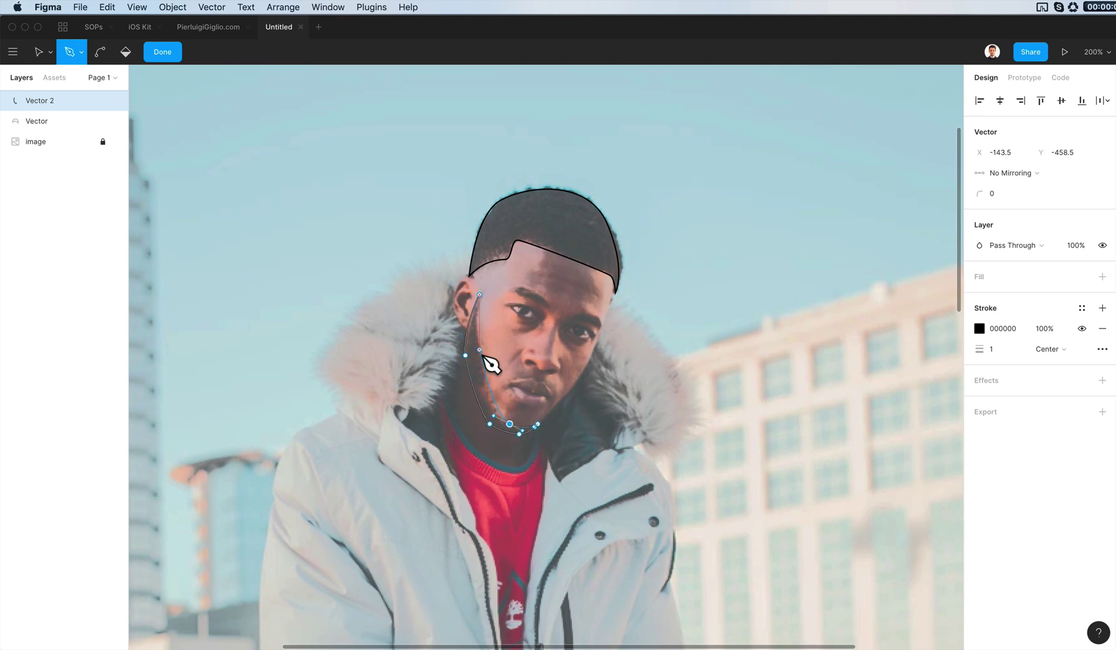
left_click_drag(480, 363, 485, 359)
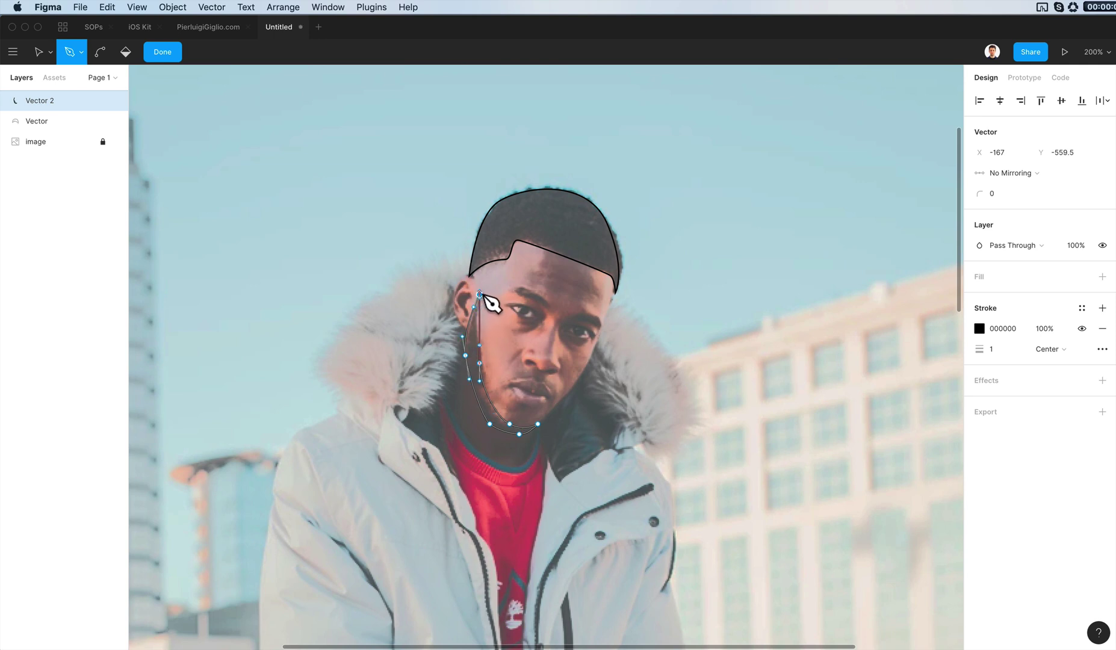
left_click_drag(479, 294, 491, 273)
key("Escape")
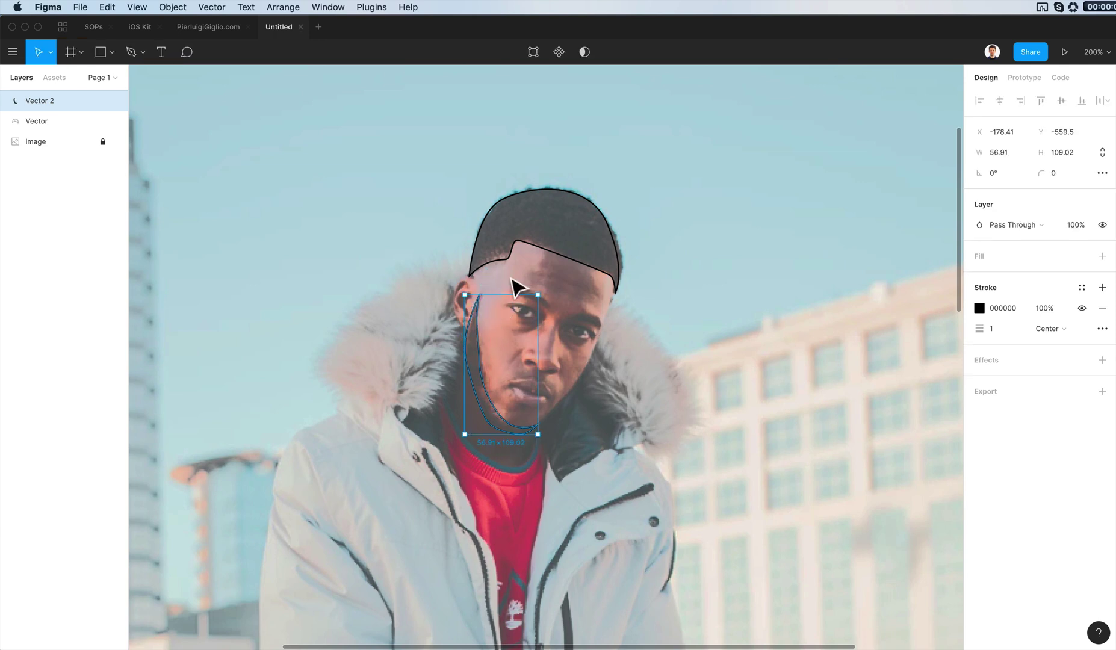
key("Escape")
Start the face outline with the Pen tool inside the hair by the ear, following the jaw around the chin to the opposite cheek.
key("p")
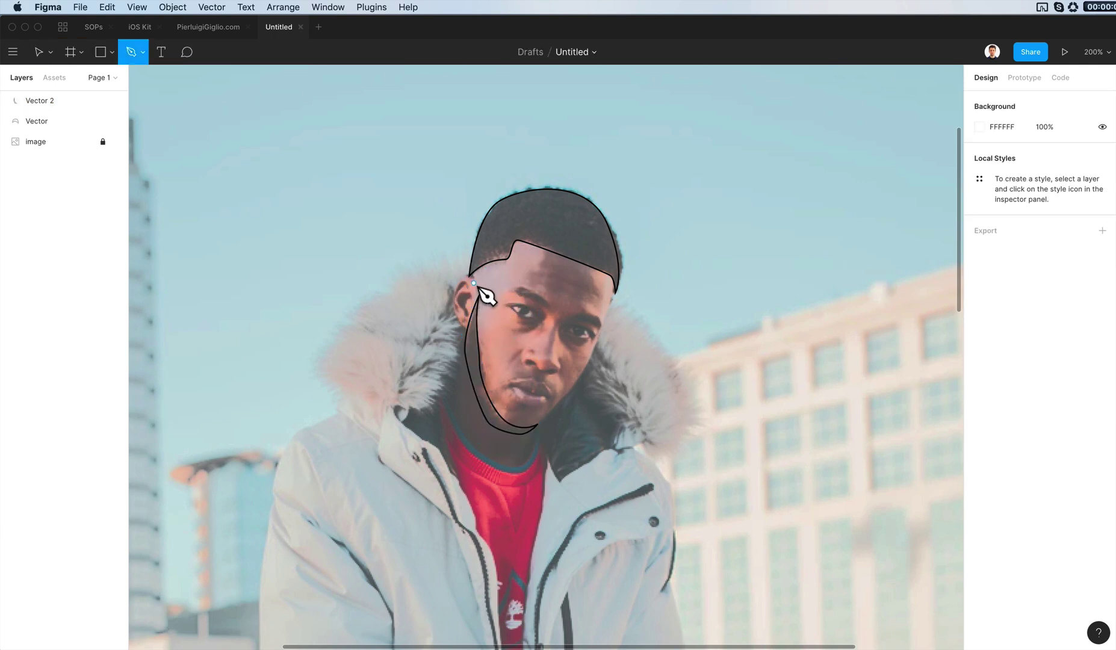
left_click(478, 259)
left_click(472, 277)
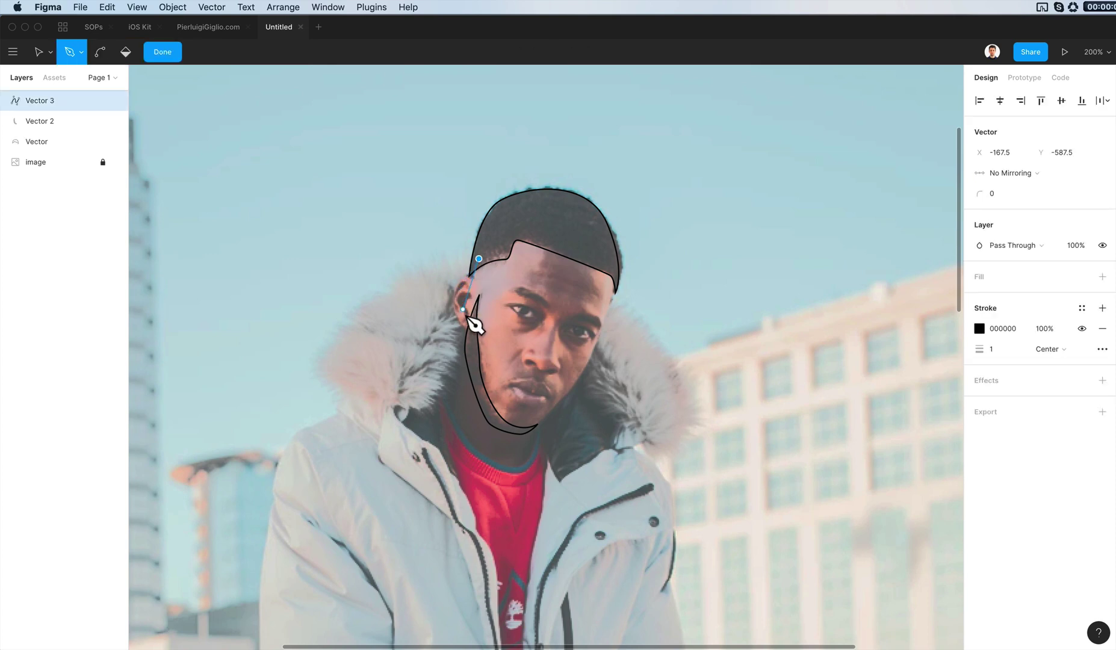
left_click_drag(461, 323, 593, 359)
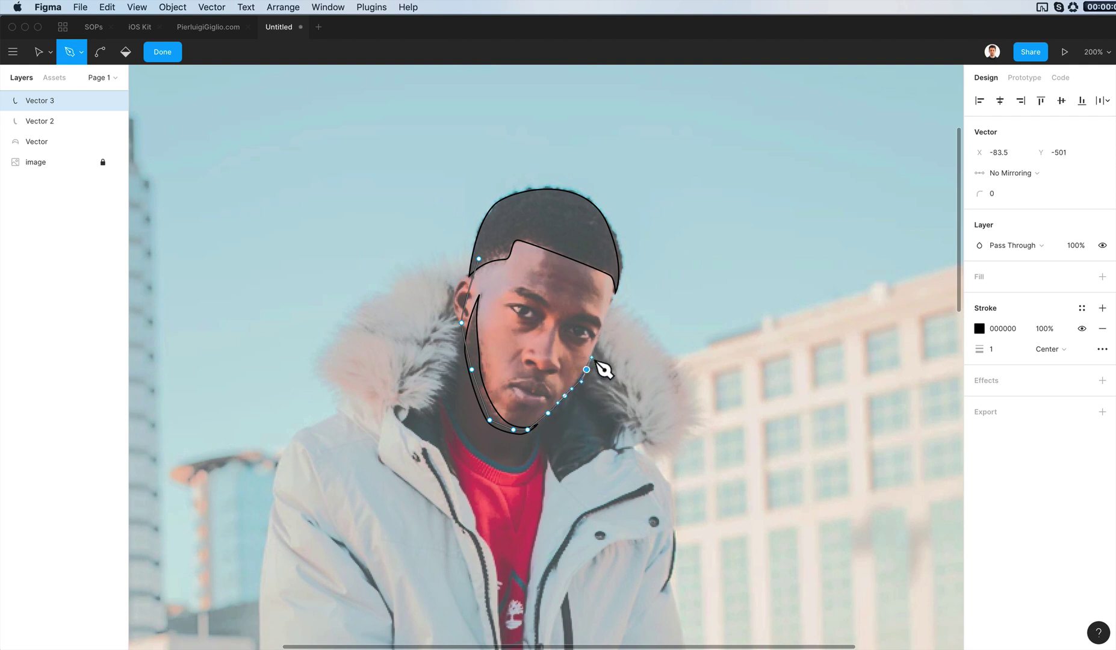
Continue the face outline up the far cheek and across inside the hair shape, closing it at its starting point.
left_click_drag(608, 308, 624, 289)
left_click(619, 277)
left_click(587, 249)
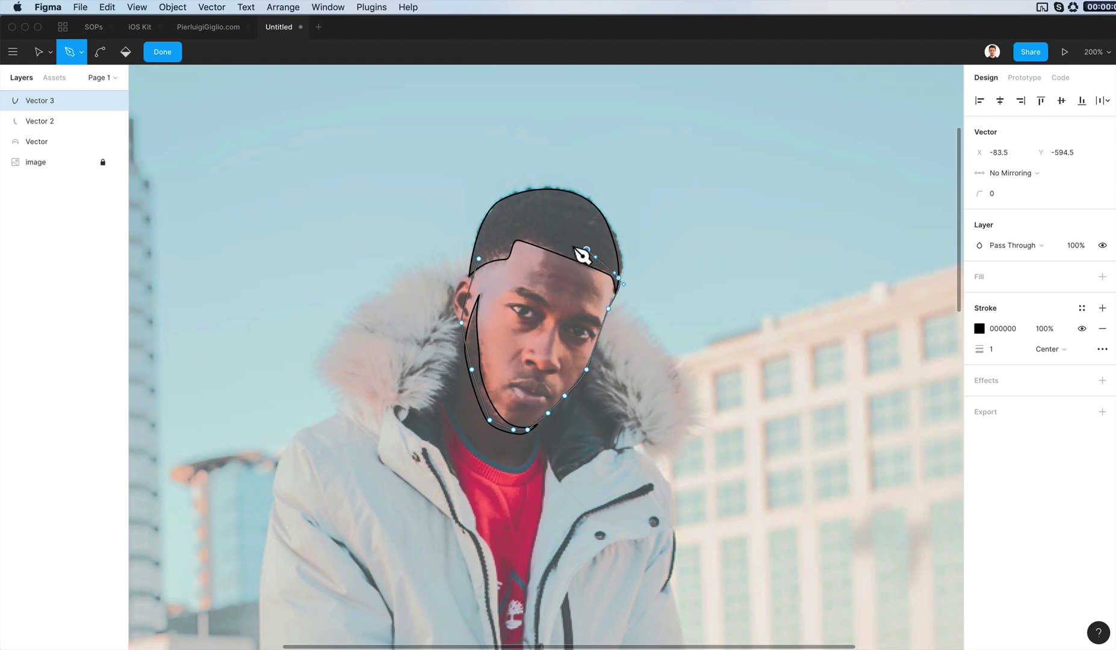
left_click(544, 224)
left_click(504, 235)
left_click(484, 292)
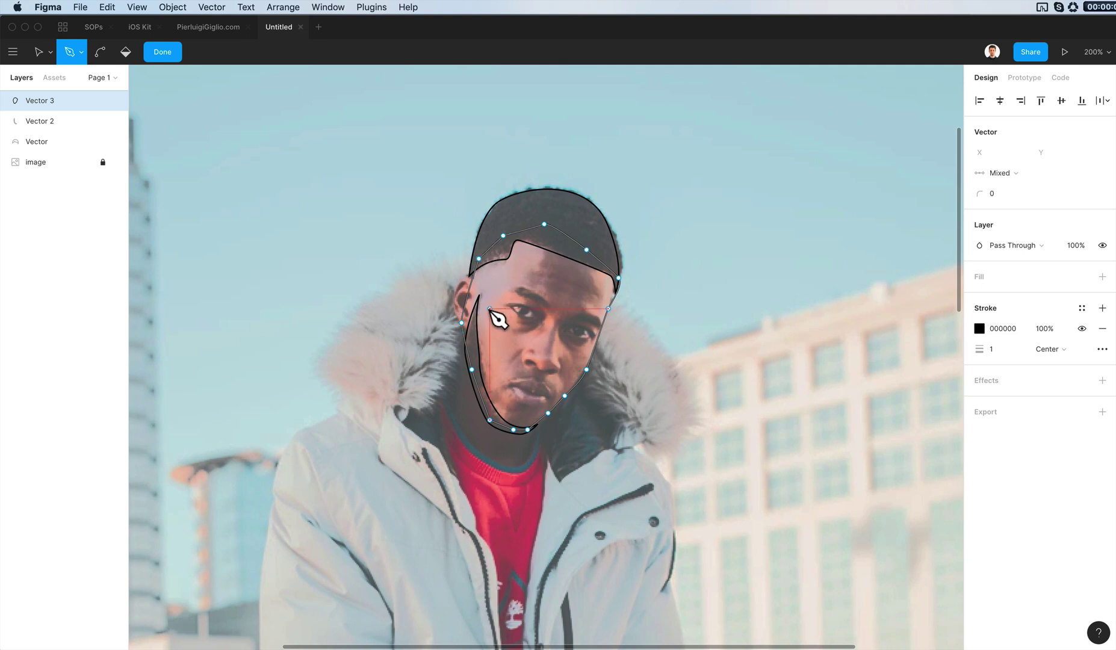
left_click_drag(514, 319, 554, 331)
key("Escape")
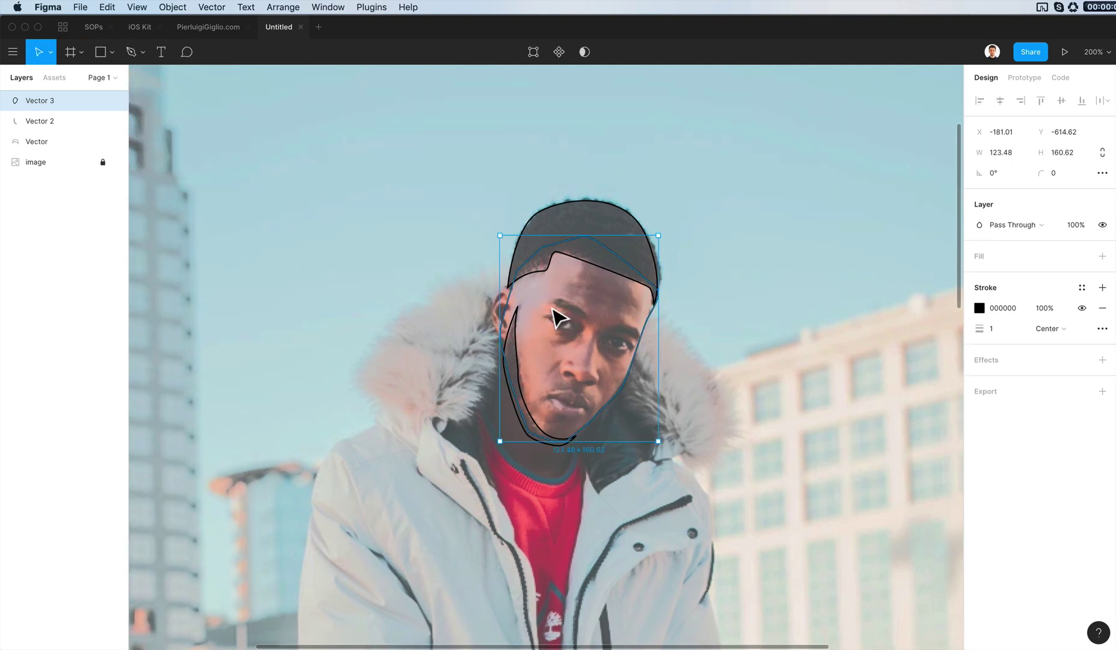
Trace the visible ear as a closed outline with the Pen tool and clear the selection.
scroll(566, 325, "left", 3)
key("p")
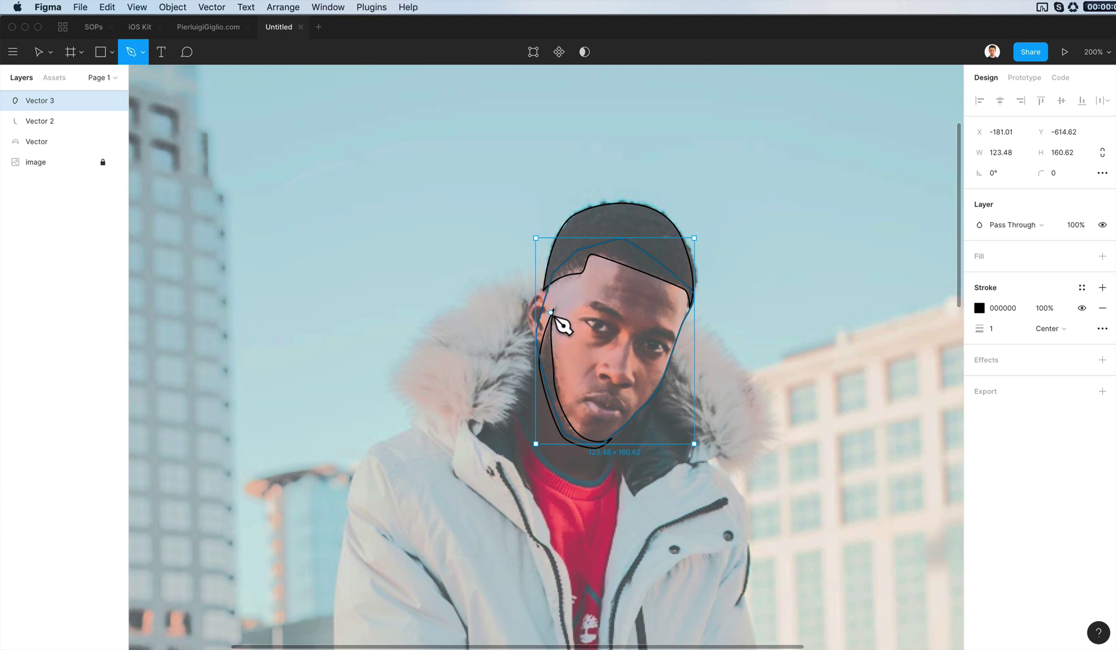
left_click(550, 304)
left_click_drag(543, 290, 534, 292)
left_click_drag(528, 306, 541, 343)
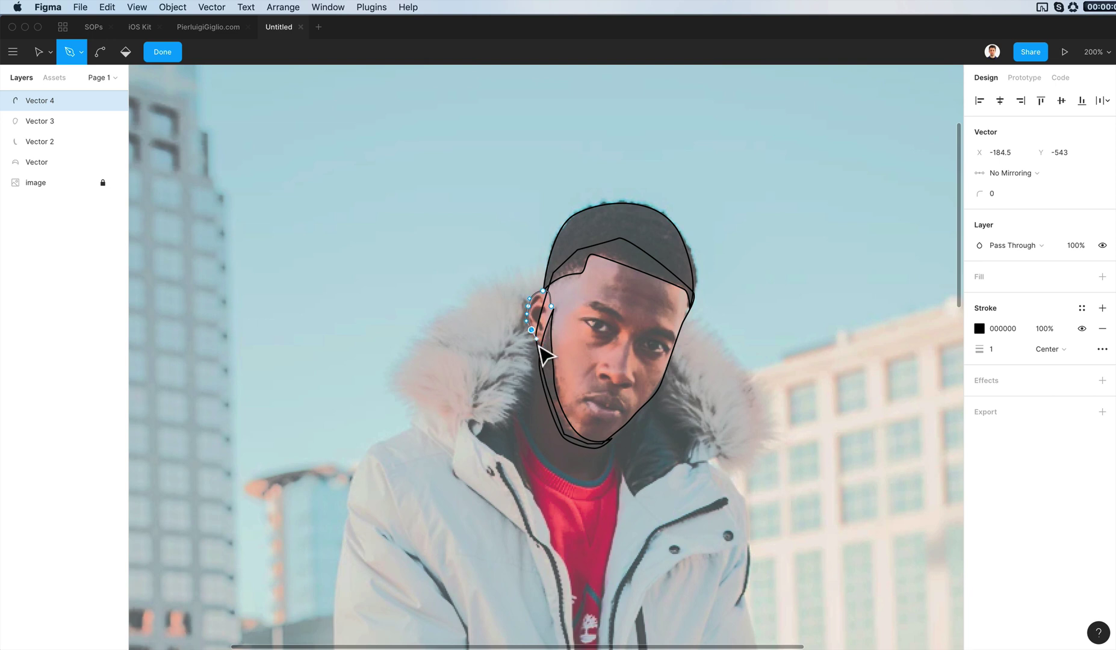
left_click(552, 307)
key("Escape")
key("Escape")
Trace the neck from below the ear along the shirt collar, undo misplaced points, and close the outline overlapping the face.
scroll(628, 343, "up", 2)
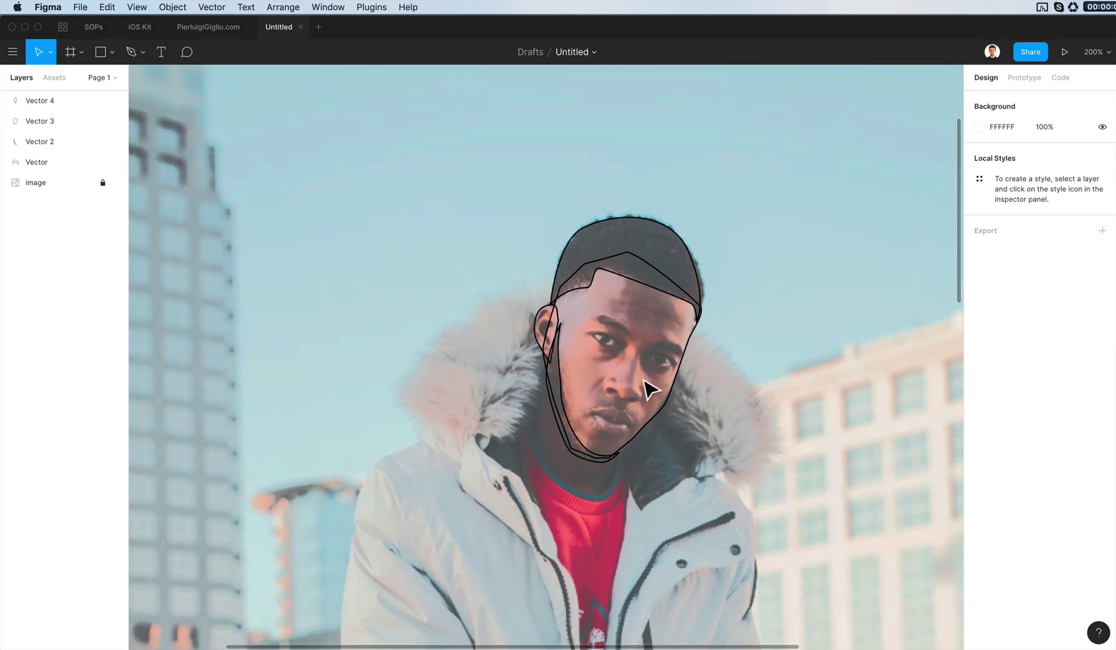
key("p")
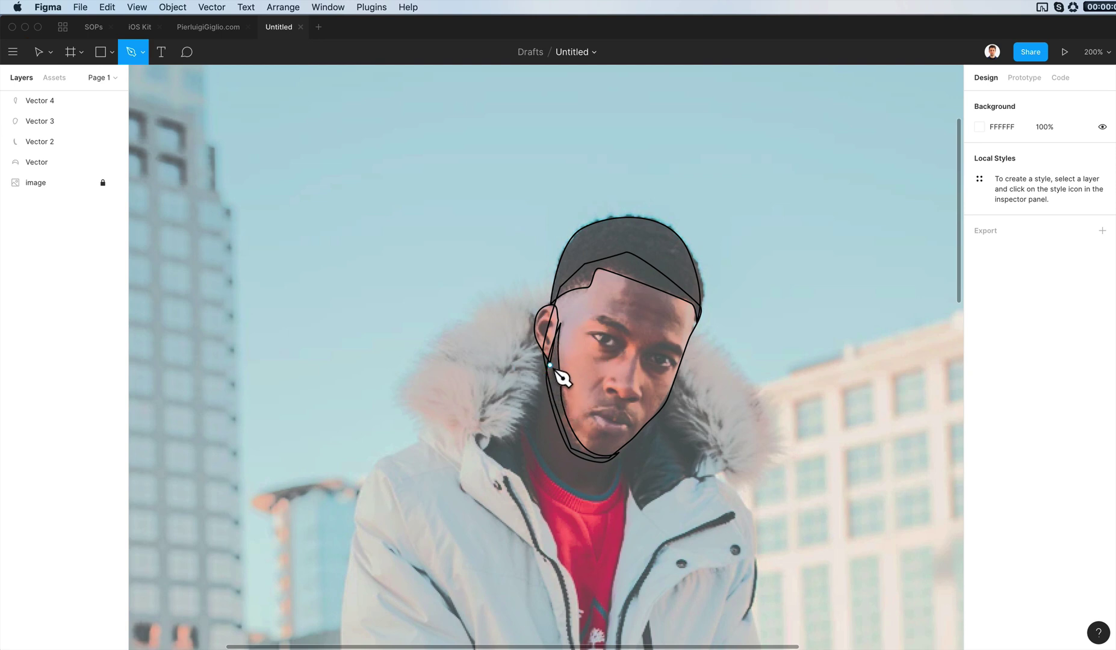
left_click(549, 349)
left_click_drag(524, 420, 524, 429)
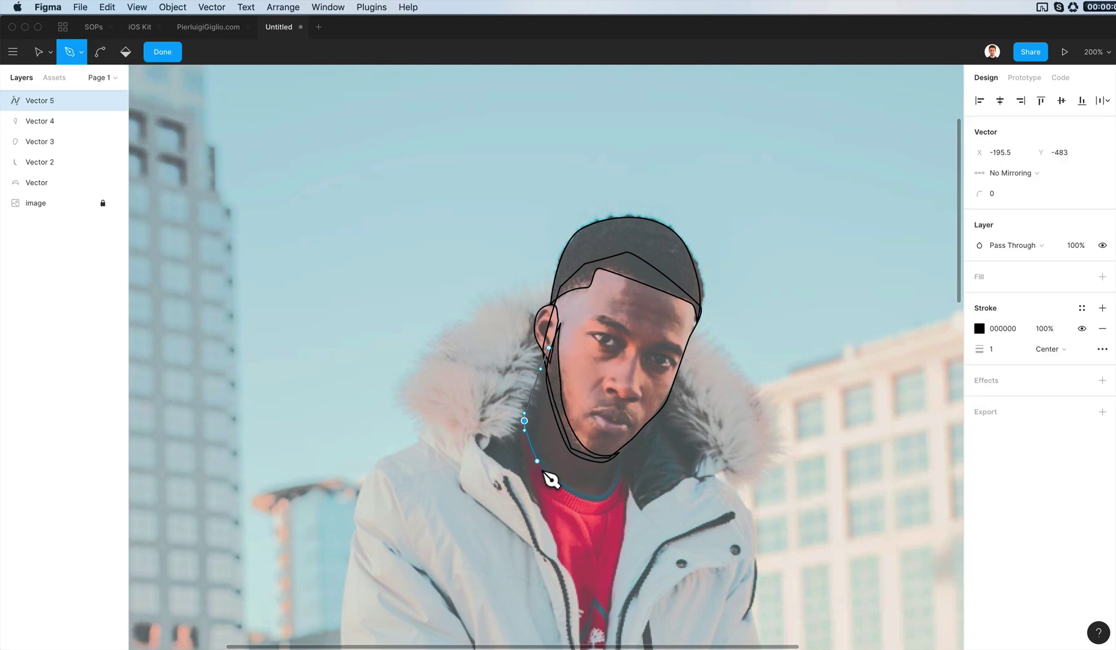
mouse_move(549, 467)
left_mouse_down()
mouse_move(604, 494)
mouse_move(623, 471)
mouse_move(613, 485)
left_mouse_up()
key("super+z")
key("super+z")
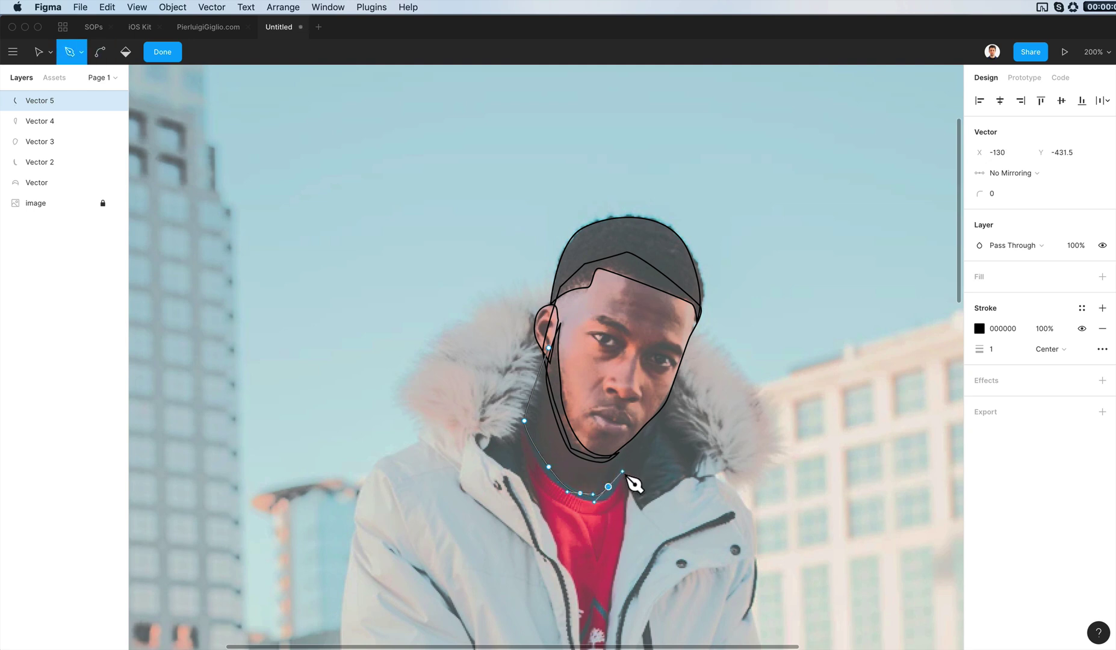
left_click(624, 448)
left_click_drag(572, 347, 617, 295)
key("Escape")
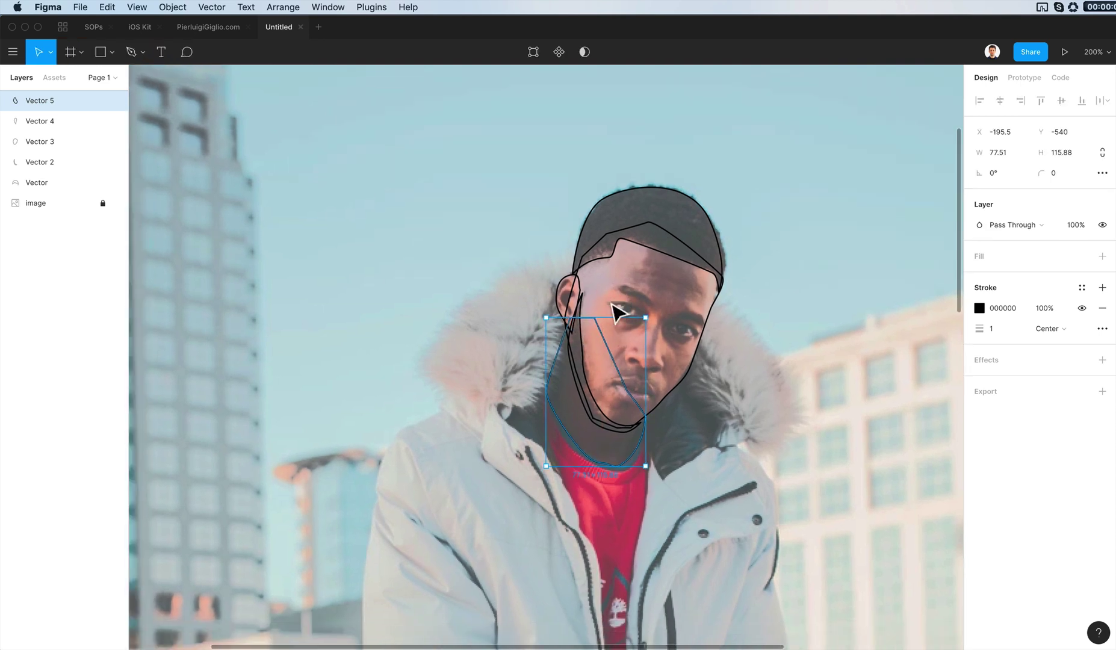
key("Escape")
Trace the fur hood on the ear side of the head as a closed outline with curved Pen tool points.
scroll(643, 330, "up", 5)
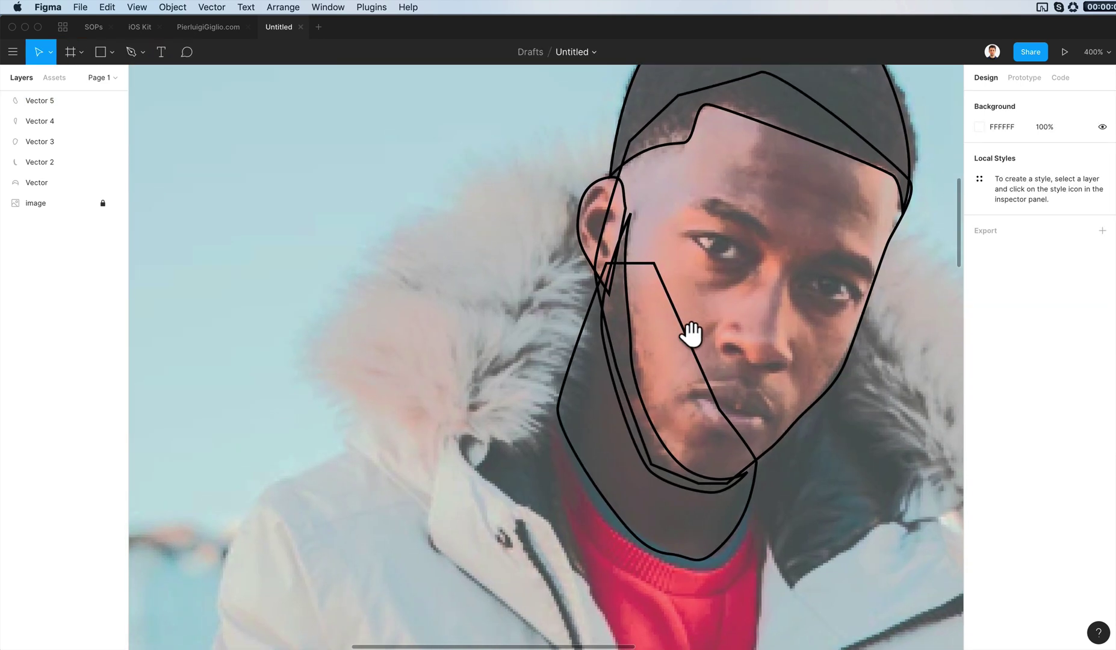
key("p")
left_click(577, 398)
left_click_drag(523, 444, 499, 445)
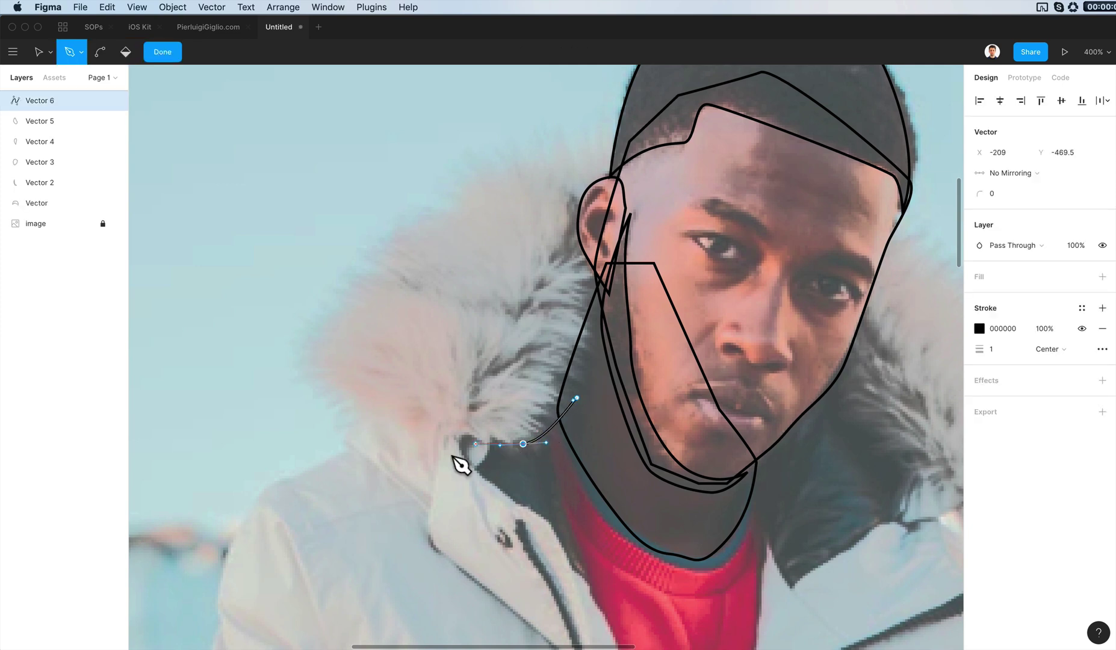
left_click_drag(409, 434, 397, 431)
left_click_drag(305, 363, 321, 327)
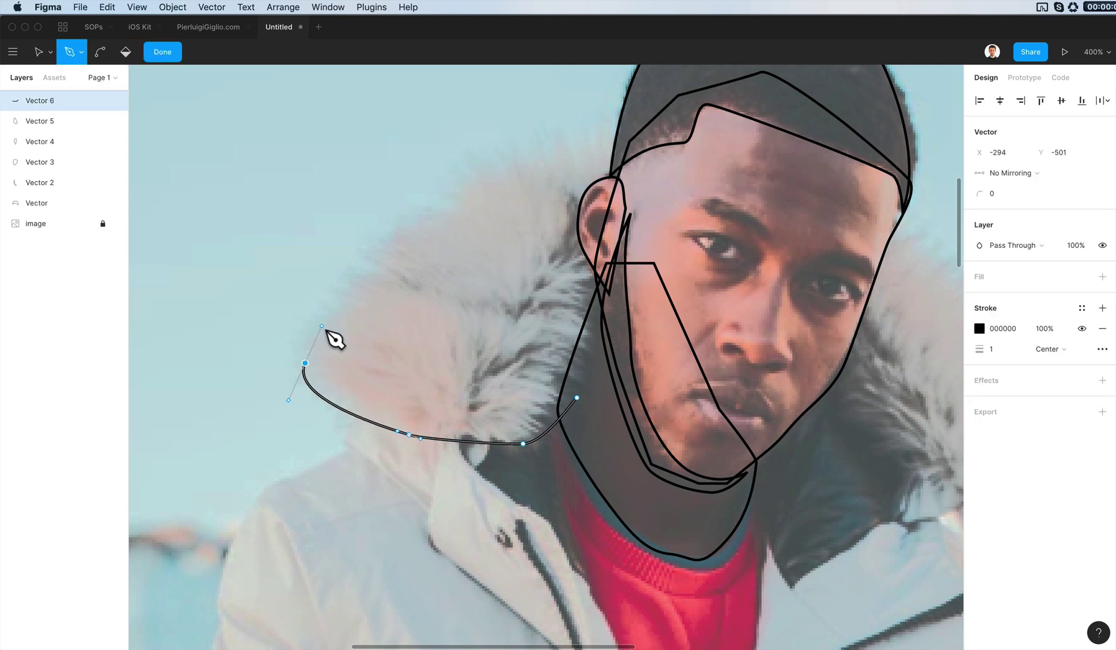
key("super")
left_click_drag(369, 260, 409, 225)
left_click_drag(459, 182, 501, 160)
left_click_drag(611, 134, 629, 135)
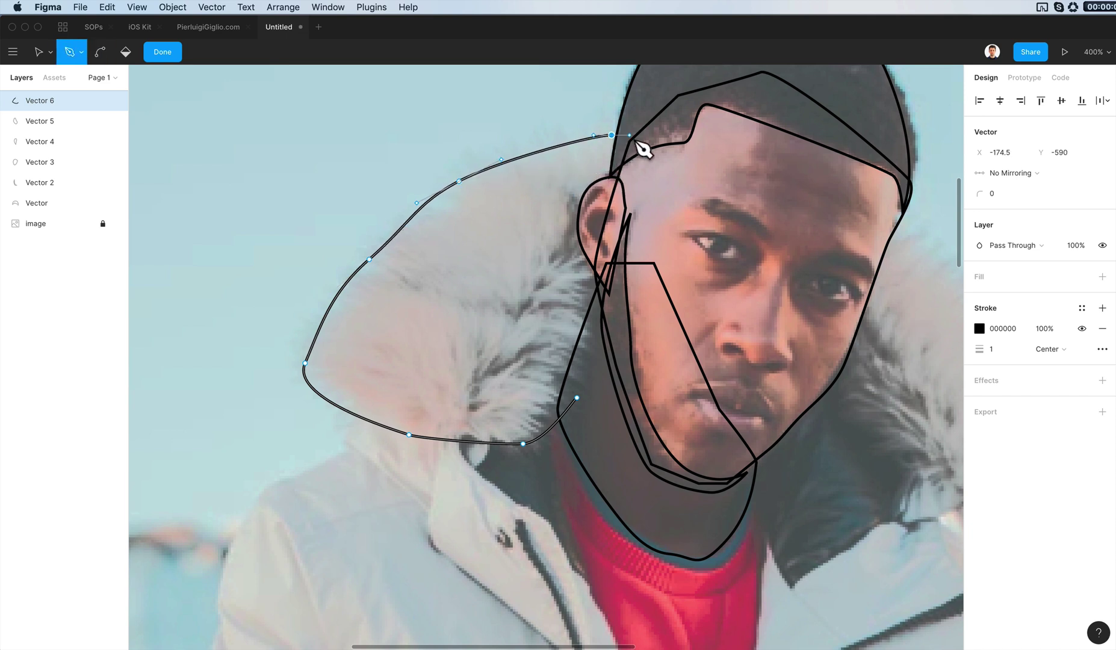
left_click(577, 398)
key("Escape")
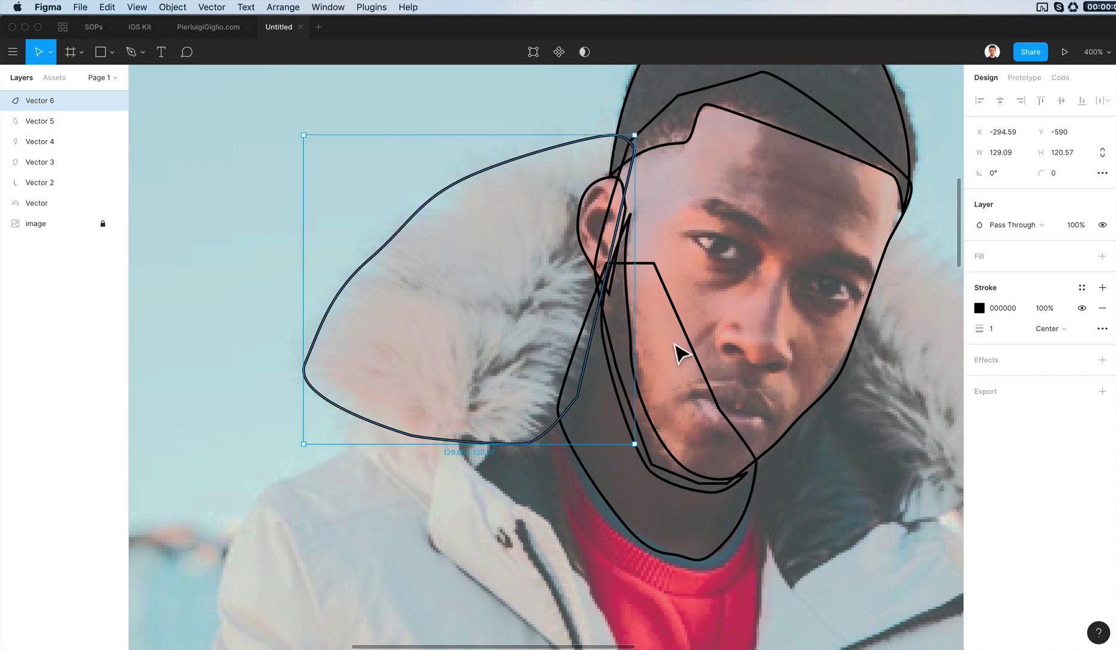
Trace the dark collar lining on the far side of the neck as a closed Pen tool outline overlapping the jaw.
scroll(626, 292, "right", 5)
key("p")
scroll(665, 319, "right", 5)
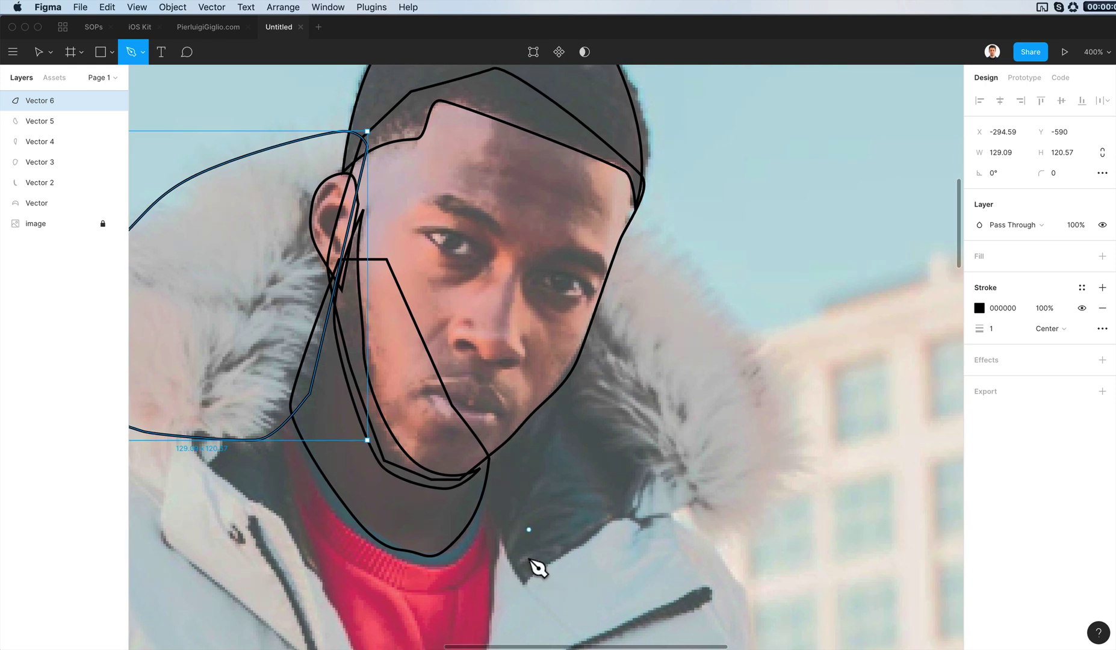
left_click(474, 483)
left_click_drag(523, 589, 531, 578)
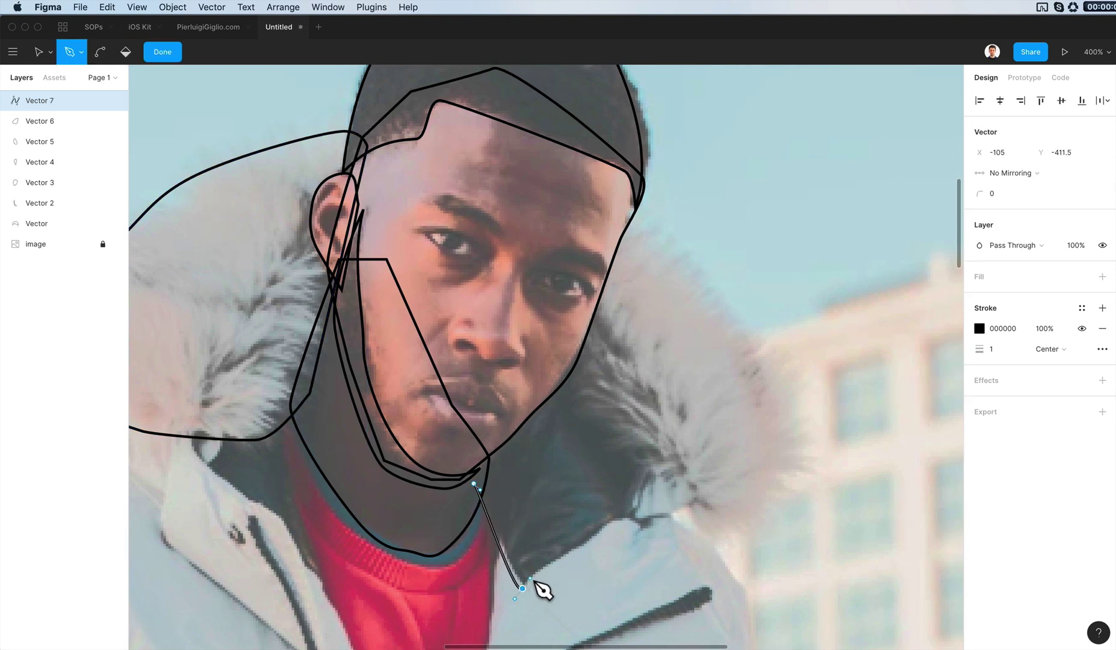
left_click(625, 516)
left_click_drag(646, 464, 647, 472)
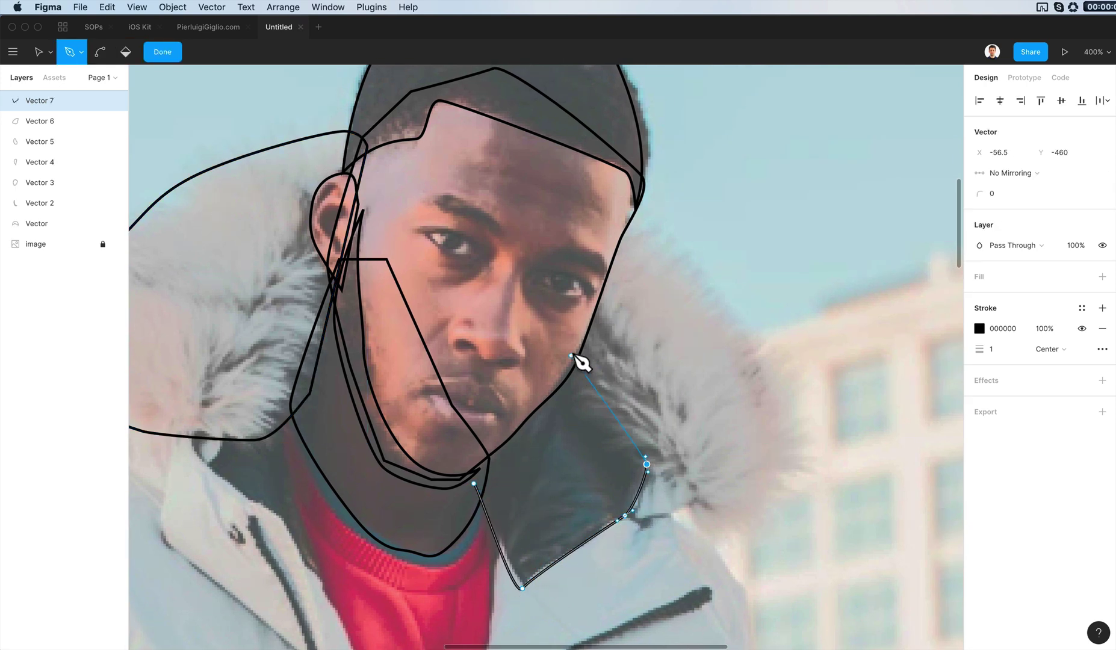
left_click_drag(570, 346, 566, 361)
left_click(470, 454)
left_click(474, 483)
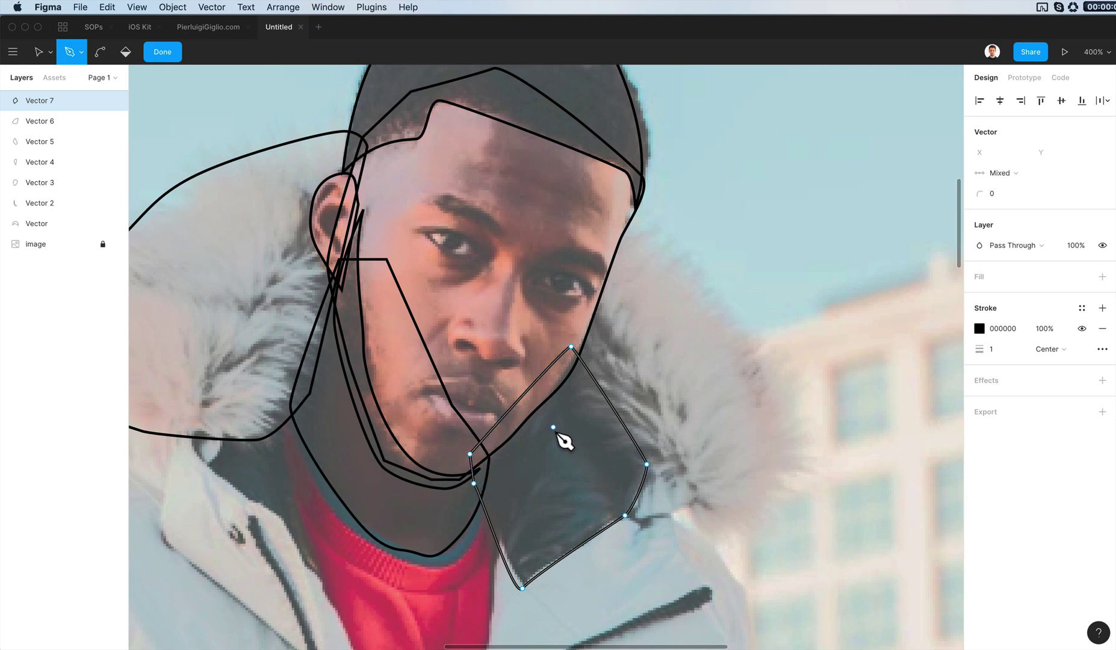
key("Escape")
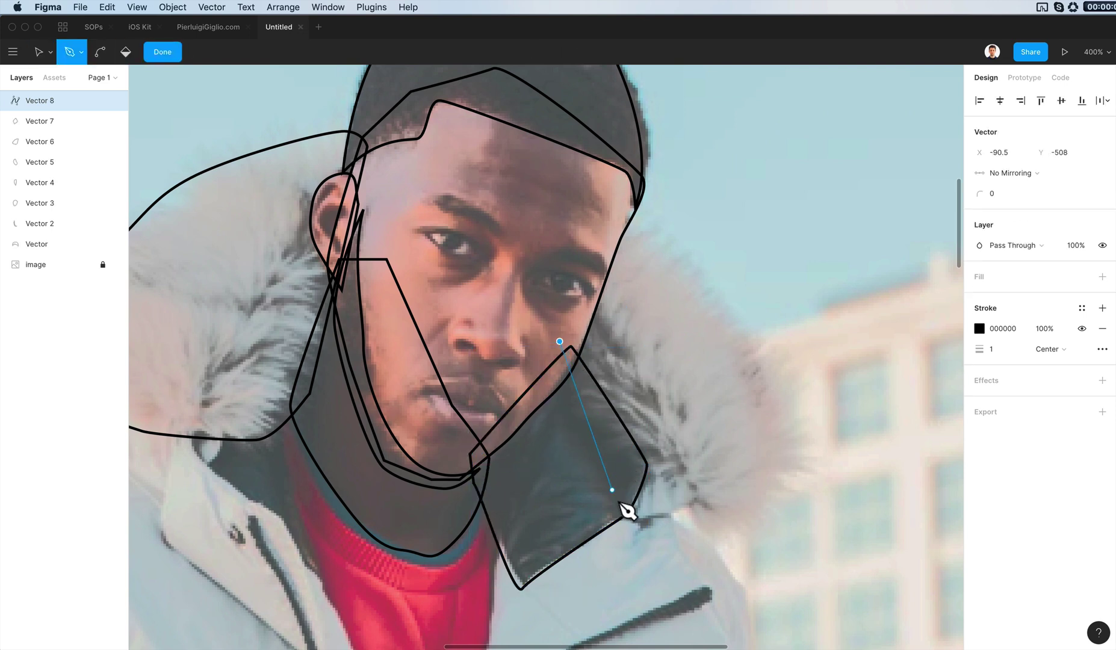
Trace the inner edge of the far fur hood from the cheek down to the jacket shoulder with curved points.
left_click_drag(612, 449, 635, 473)
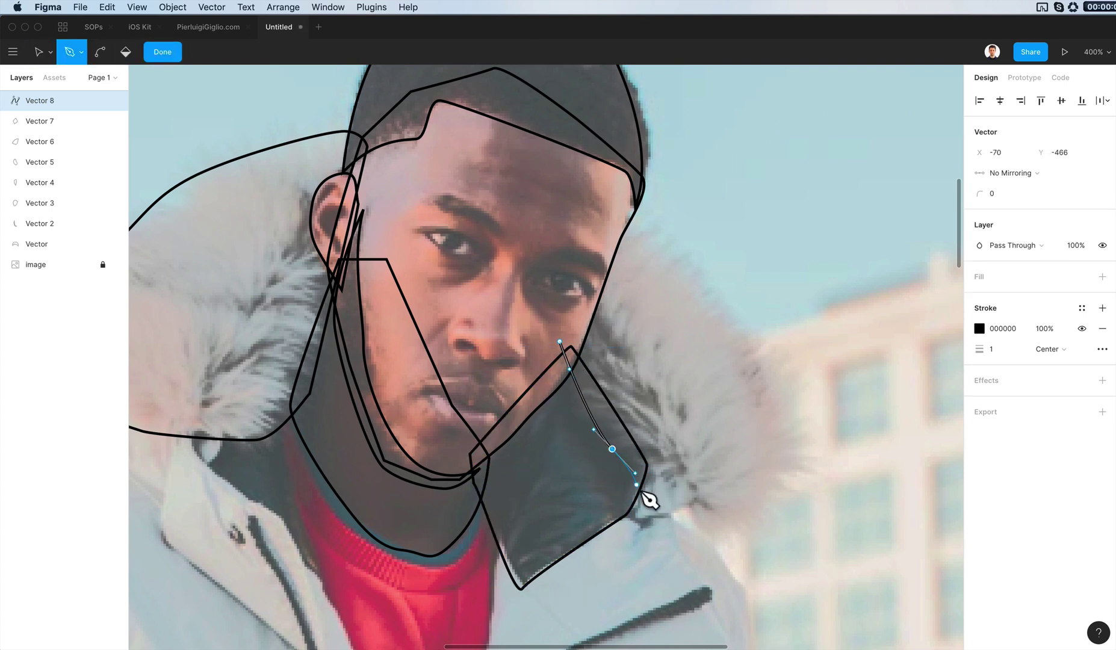
left_click_drag(652, 516, 670, 507)
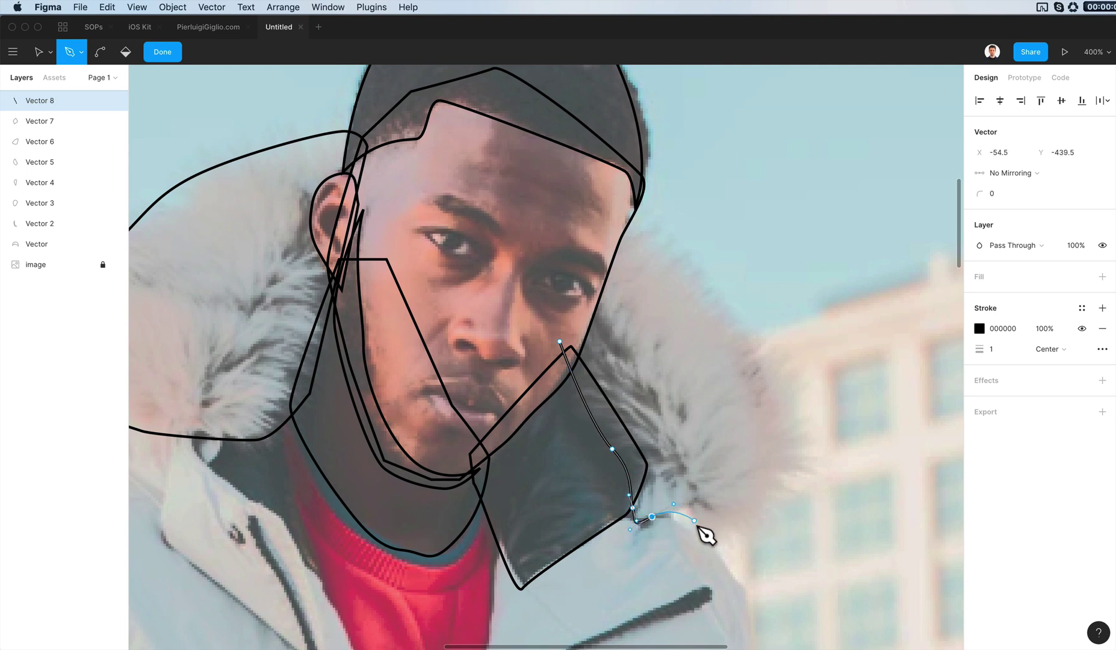
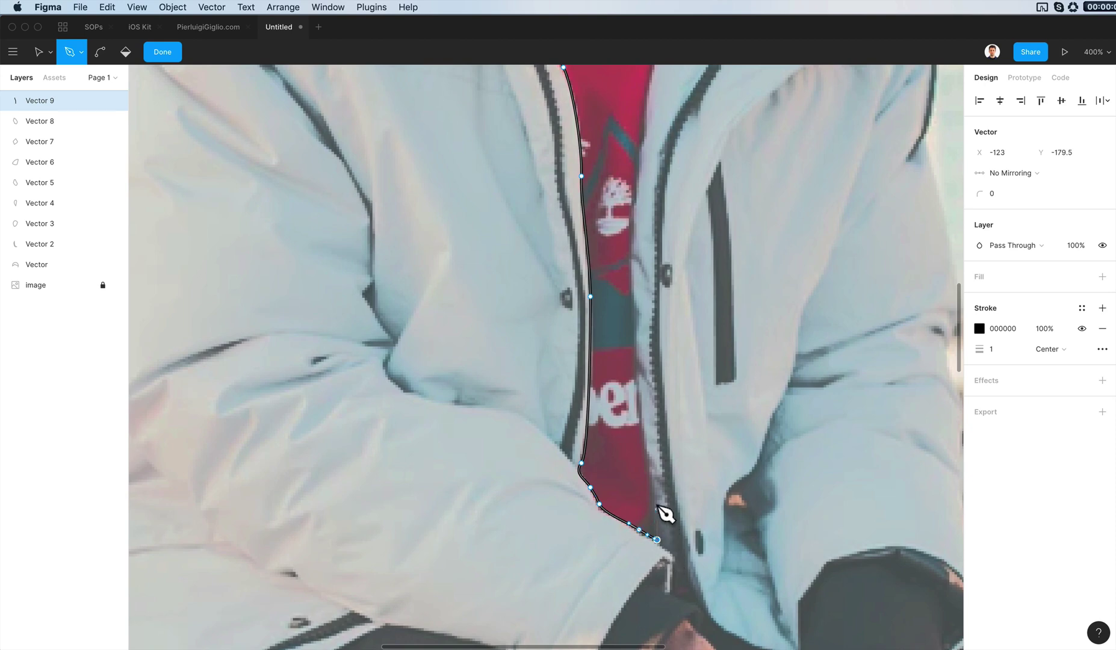
Continue the red shirt outline from its lower tip up along the far jacket edge, undoing a misplaced point.
left_click_drag(651, 490, 648, 463)
scroll(645, 435, "up", 2)
left_click_drag(627, 402, 599, 291)
key("super+z")
scroll(614, 331, "up", 3)
scroll(608, 301, "up", 3)
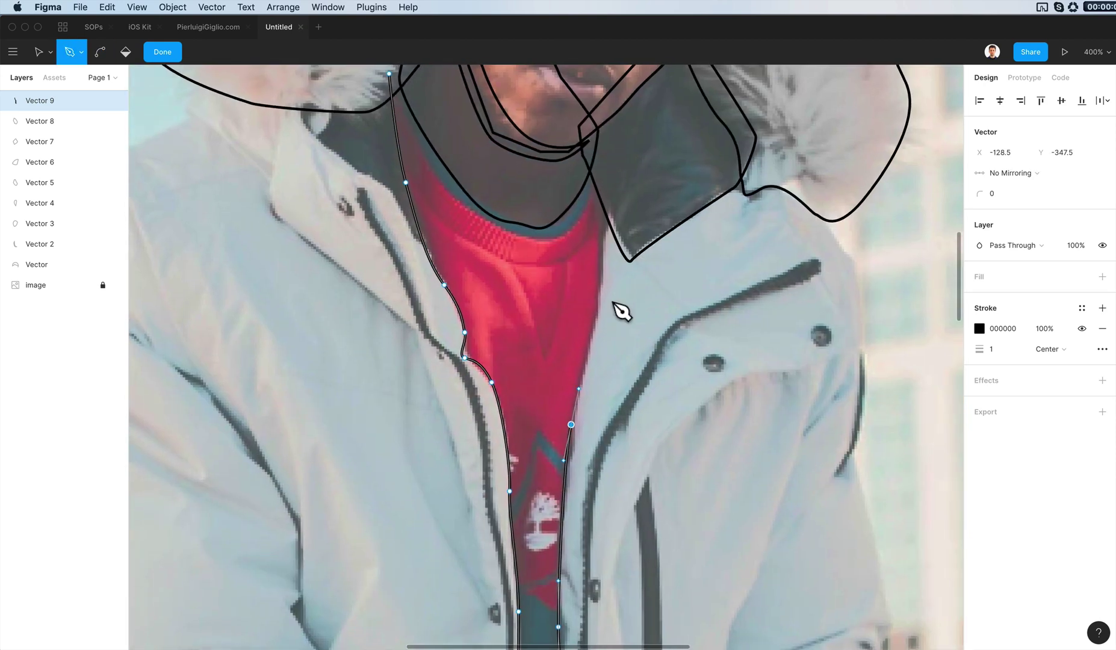
Carry the shirt outline up to the far collar and across the neck, close it at its starting point, and clear the selection.
left_click(588, 343)
left_click(596, 316)
left_click(603, 289)
left_click(606, 224)
left_click(610, 182)
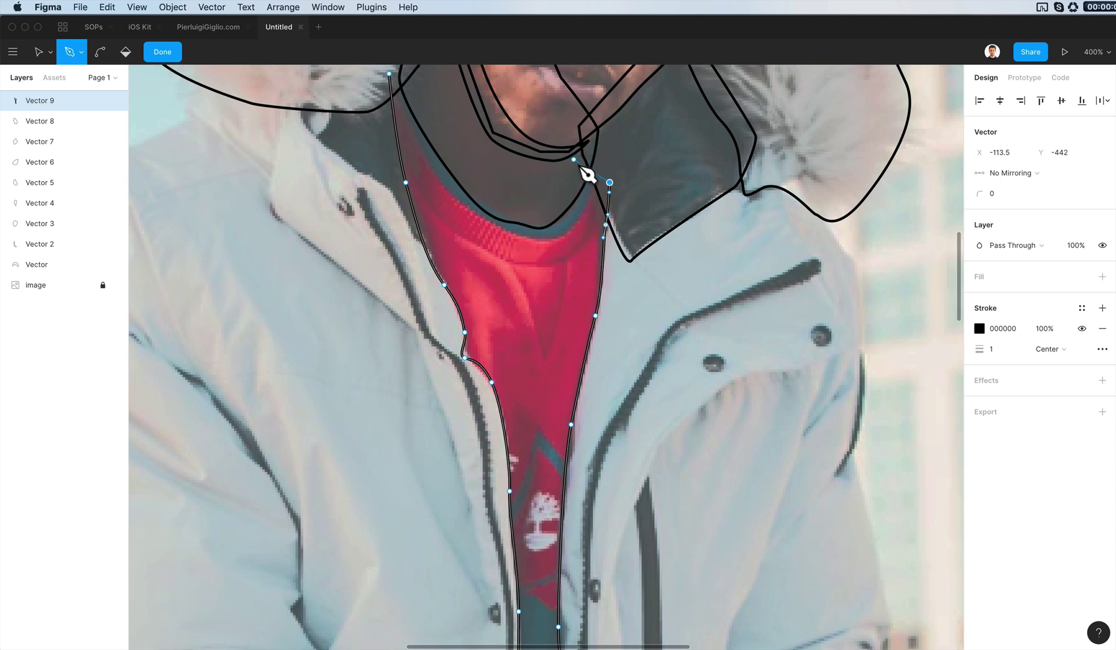
left_click(575, 160)
scroll(575, 180, "up", 2)
scroll(575, 181, "left", 1)
left_click(424, 142)
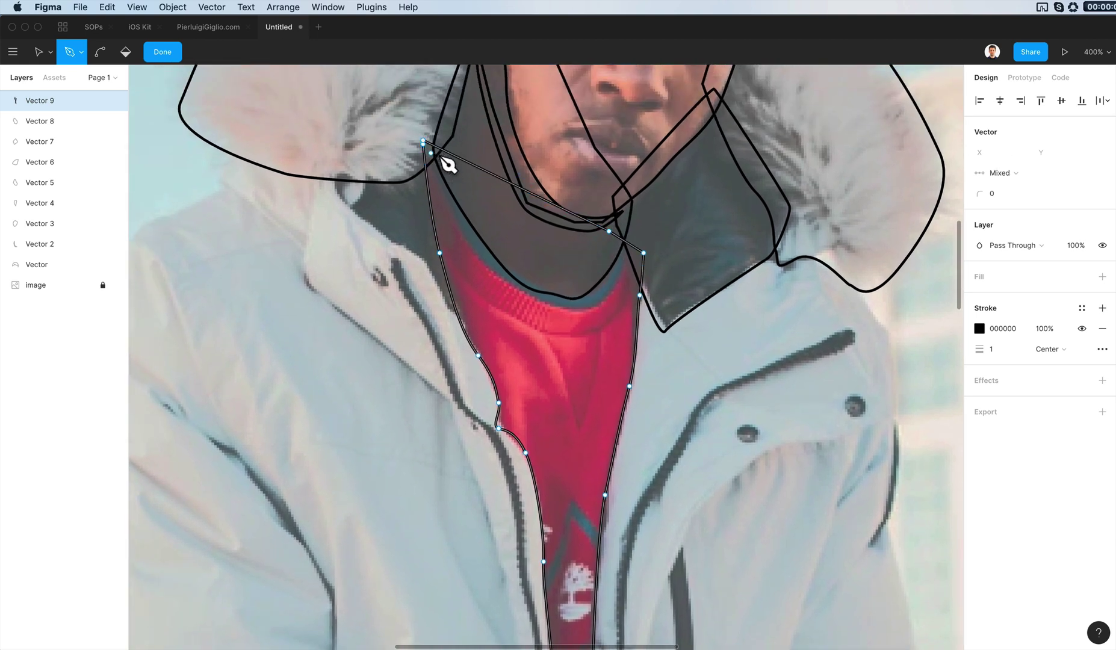
left_click(423, 144)
key("Escape")
key("Escape")
left_click_drag(424, 113, 491, 259)
key("Escape")
double_click(492, 255)
key("Escape")
key("Escape")
Start a new outline for the far jacket half, from the shirt edge across the collar lining and over the shoulder.
scroll(566, 369, "down", 5)
scroll(566, 369, "right", 3)
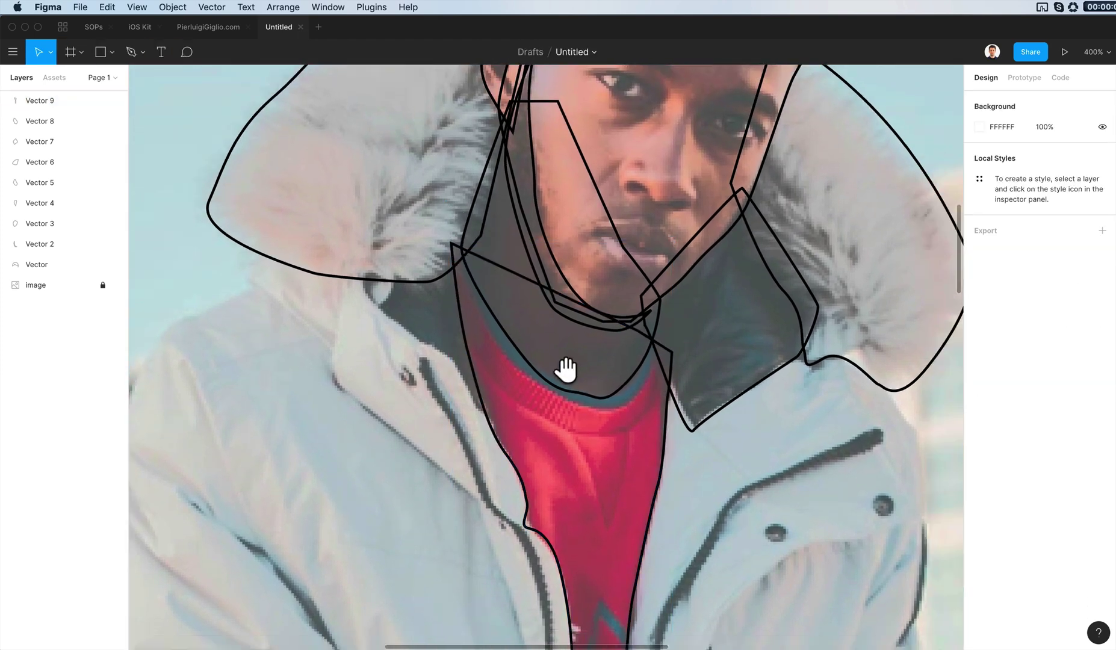
scroll(608, 349, "down", 8)
scroll(608, 349, "right", 3)
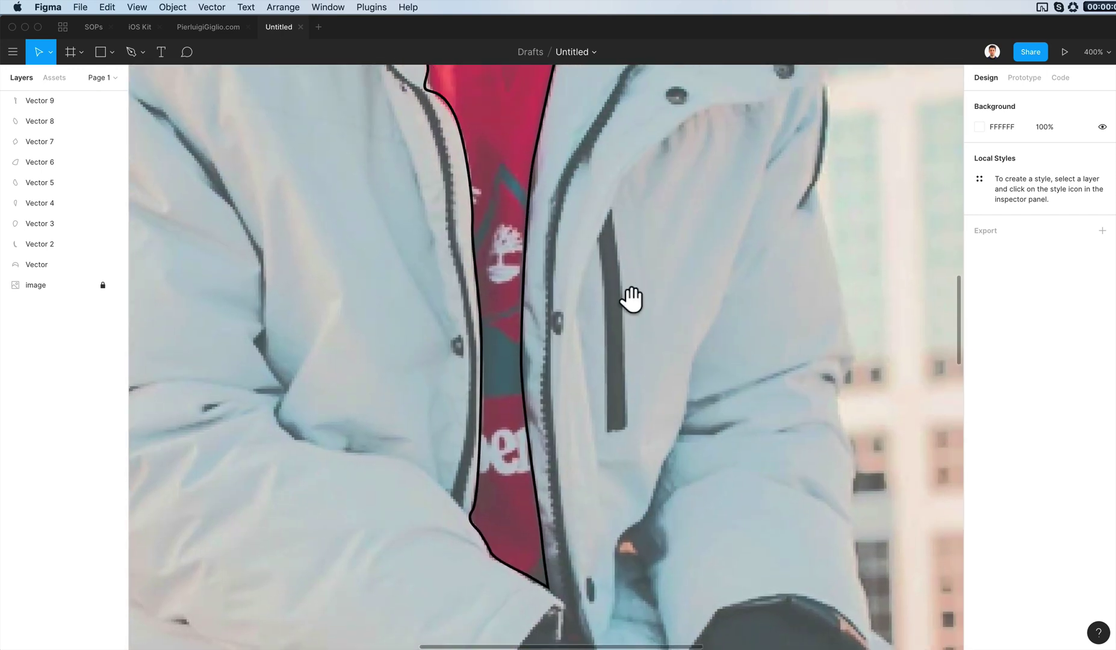
key("p")
scroll(618, 295, "down", 6)
scroll(617, 295, "left", 2)
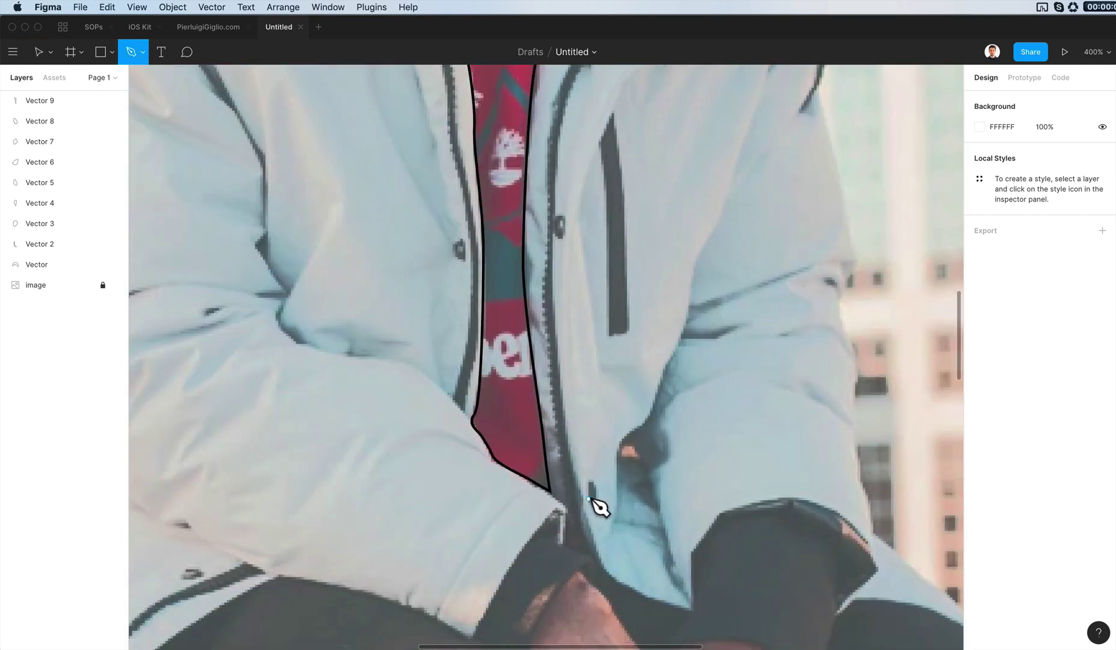
key("super+minus")
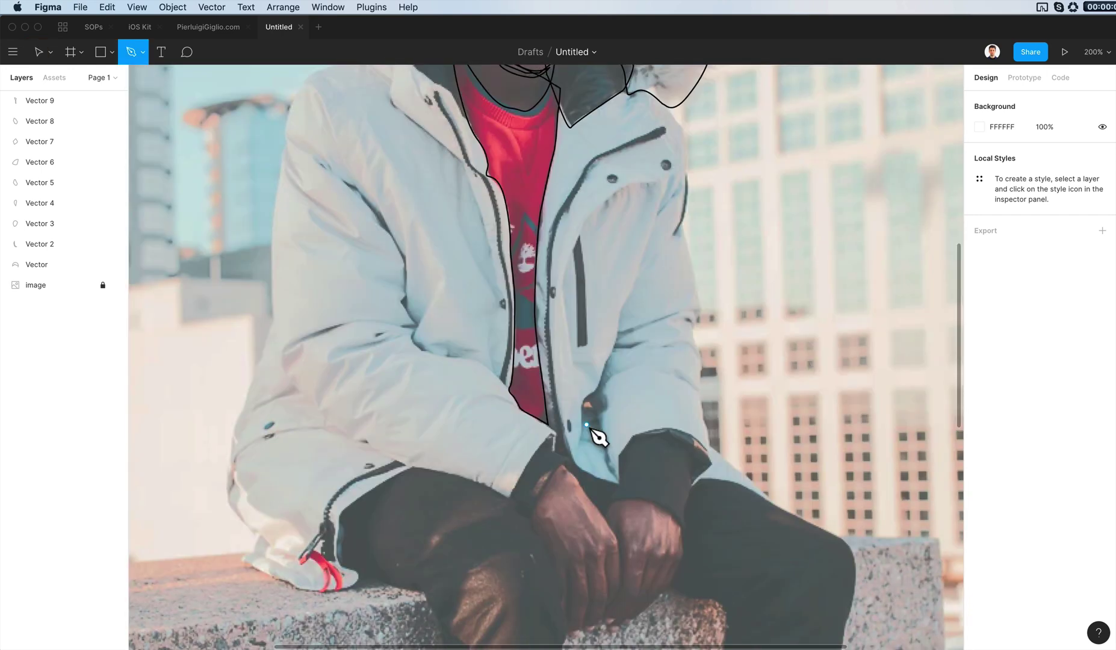
left_click_drag(656, 225, 633, 280)
left_click(528, 175)
left_click(538, 147)
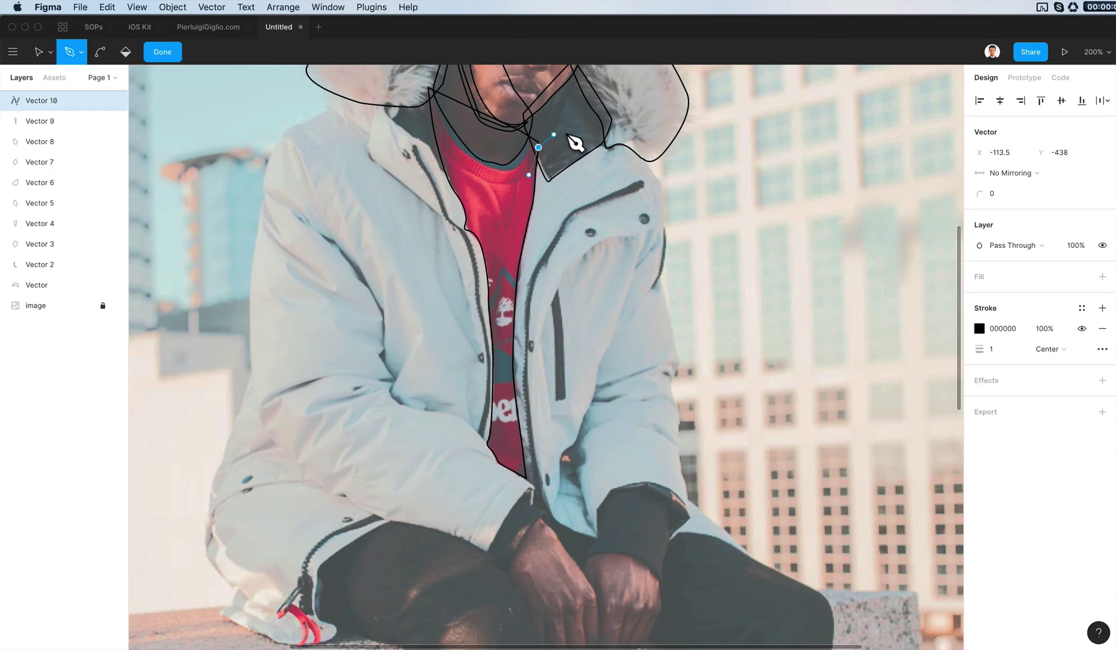
left_click(587, 130)
left_click(638, 147)
left_click_drag(658, 179, 664, 188)
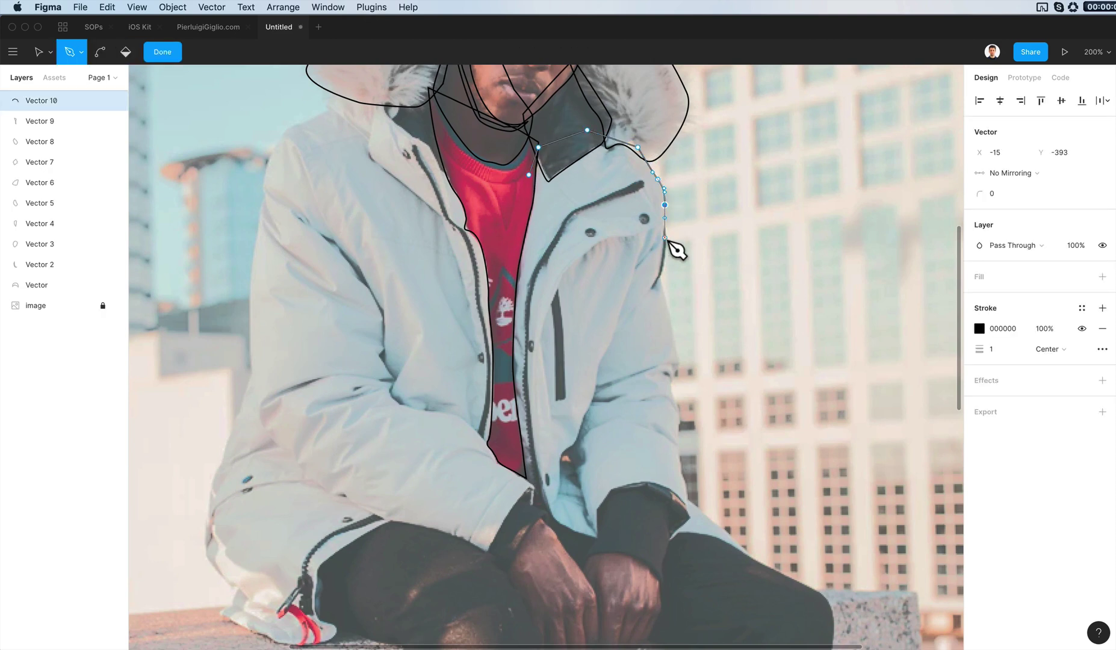
Continue the far jacket outline down the outer edge of the sleeve with curved points to above the cuff.
left_click_drag(664, 237, 664, 260)
key("super")
left_click_drag(664, 300, 672, 312)
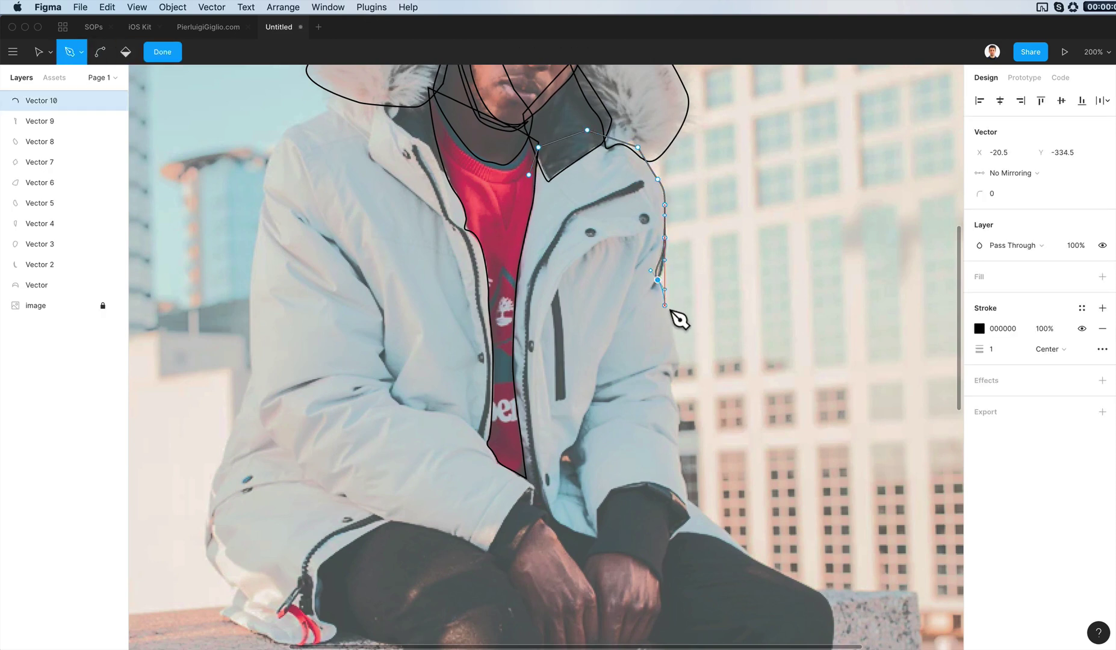
left_click_drag(679, 354, 679, 360)
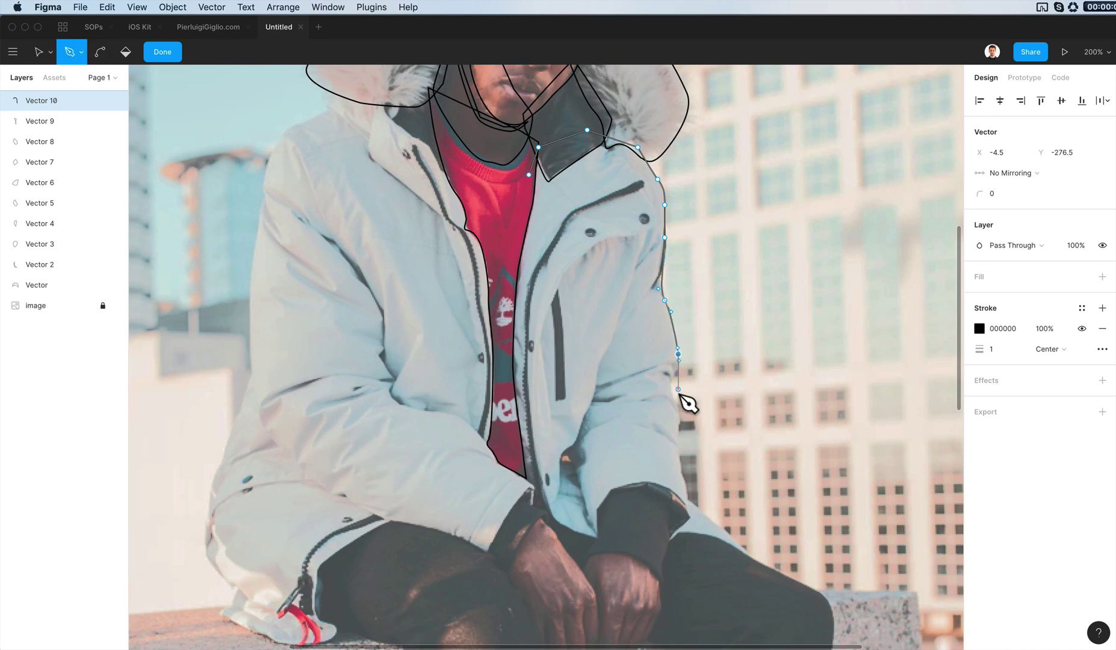
left_click_drag(679, 417, 679, 436)
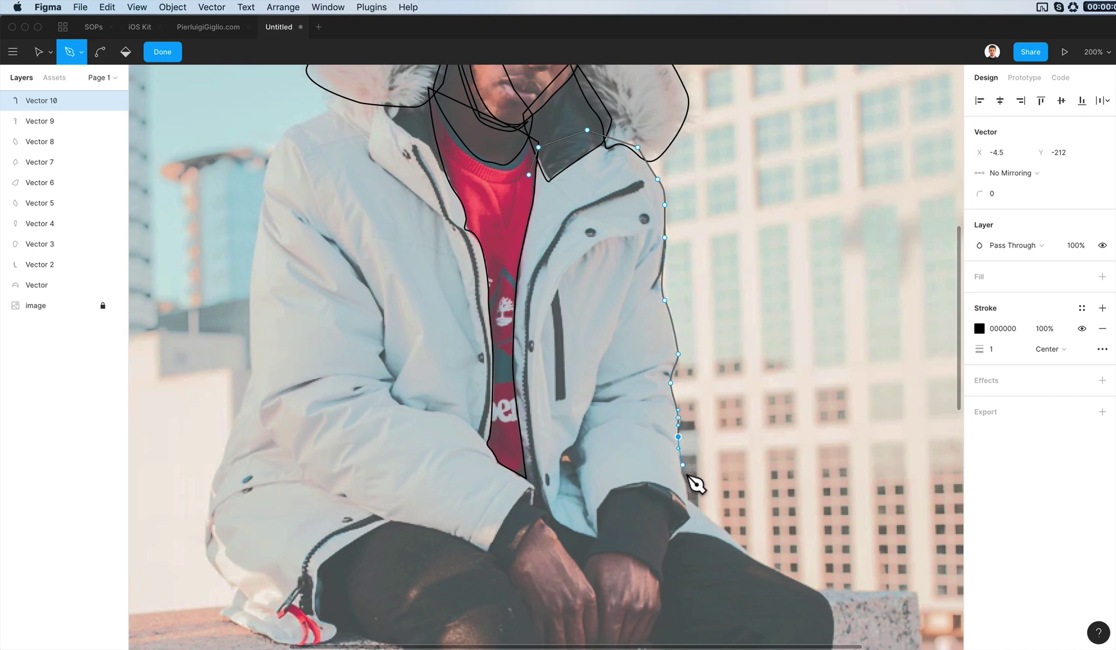
Trace the far jacket half around the cuff and hem, then up inside the shirt shape, closing the outline.
left_click_drag(682, 477, 644, 482)
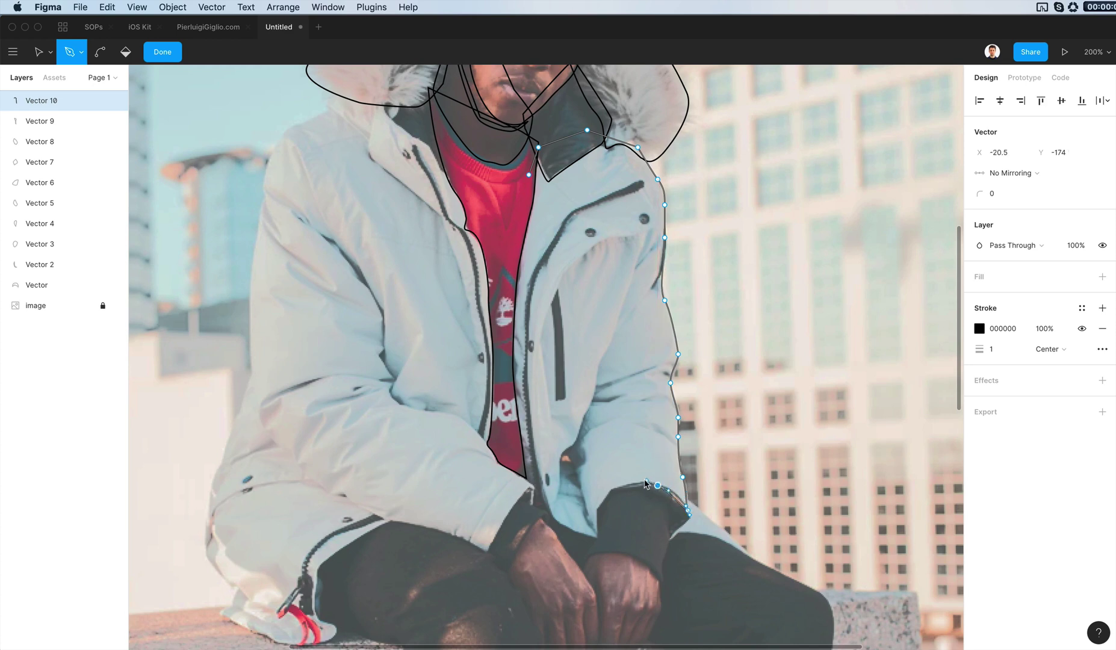
left_click(607, 491)
left_click_drag(595, 536, 602, 544)
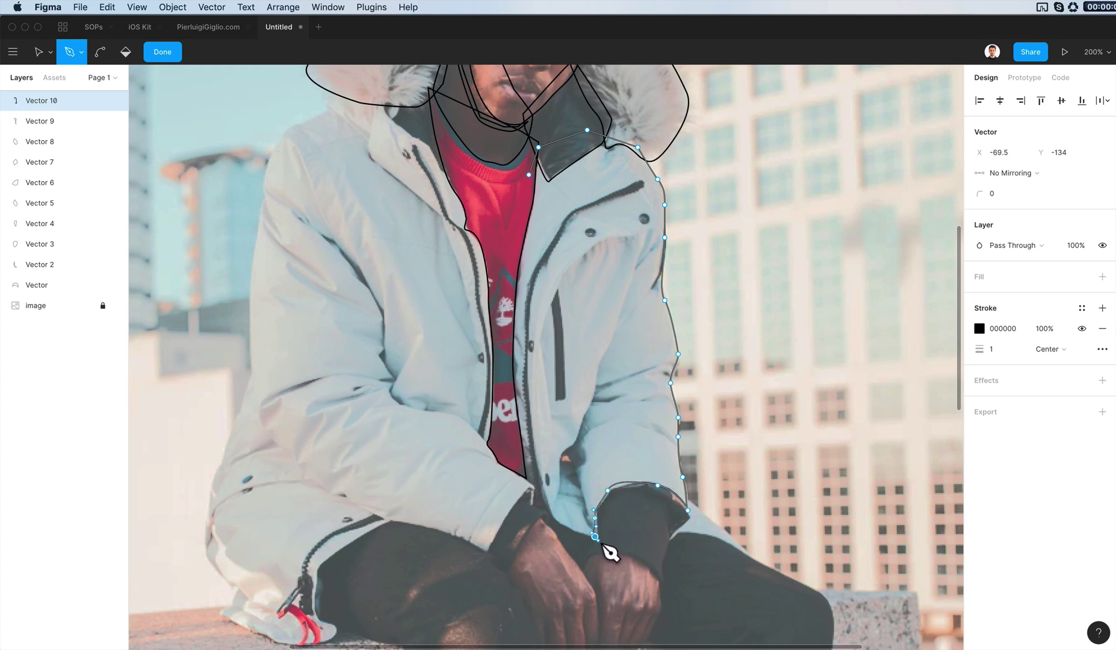
left_click_drag(549, 509, 542, 474)
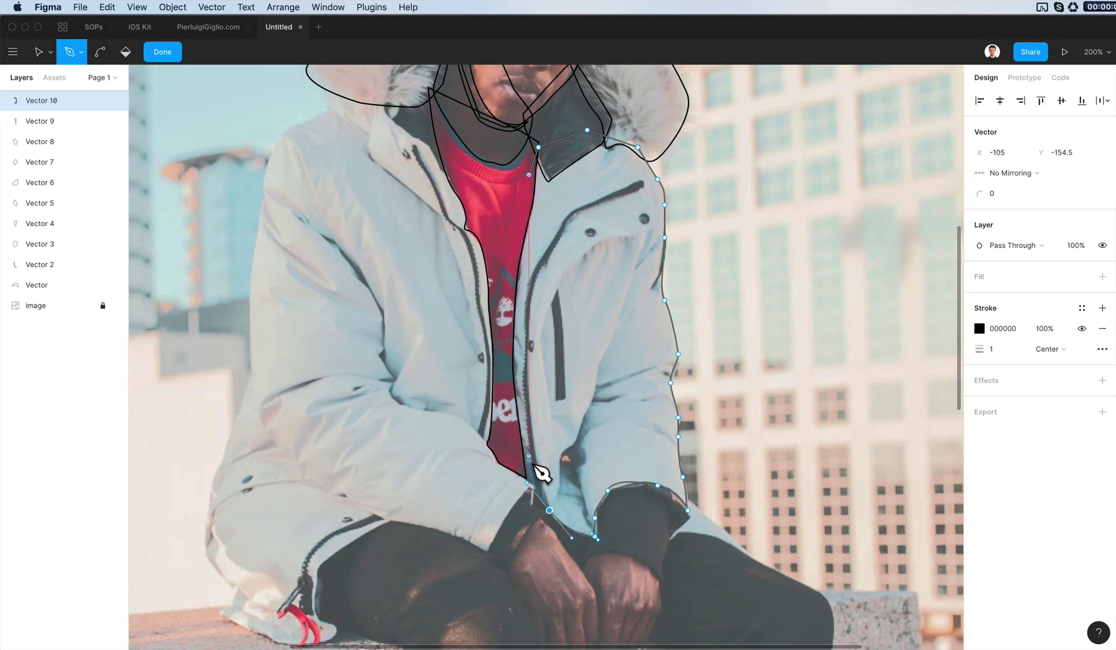
left_click(519, 467)
left_click(505, 300)
left_click(529, 175)
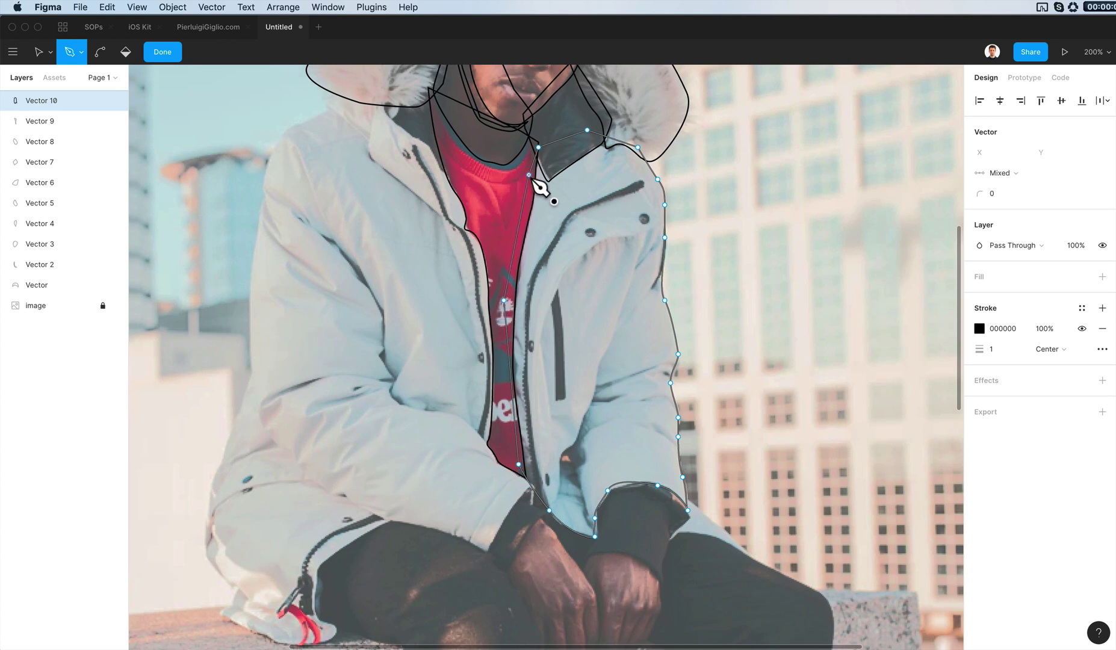
key("Return")
Trace the dark collar lining on the ear side of the neck as a closed outline overlapping the shirt and fur hood.
key("p")
left_click_drag(583, 298, 661, 301)
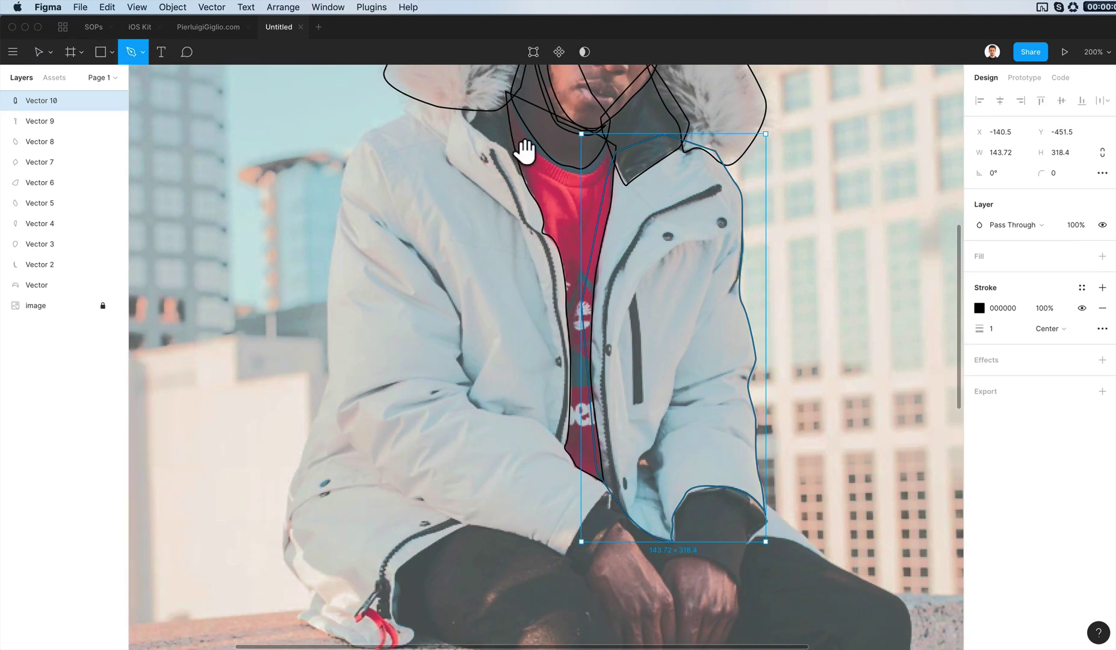
left_click_drag(526, 152, 575, 198)
left_click(520, 149)
left_click_drag(519, 171, 579, 232)
left_click(588, 221)
left_click(578, 182)
left_click(574, 164)
left_click(542, 142)
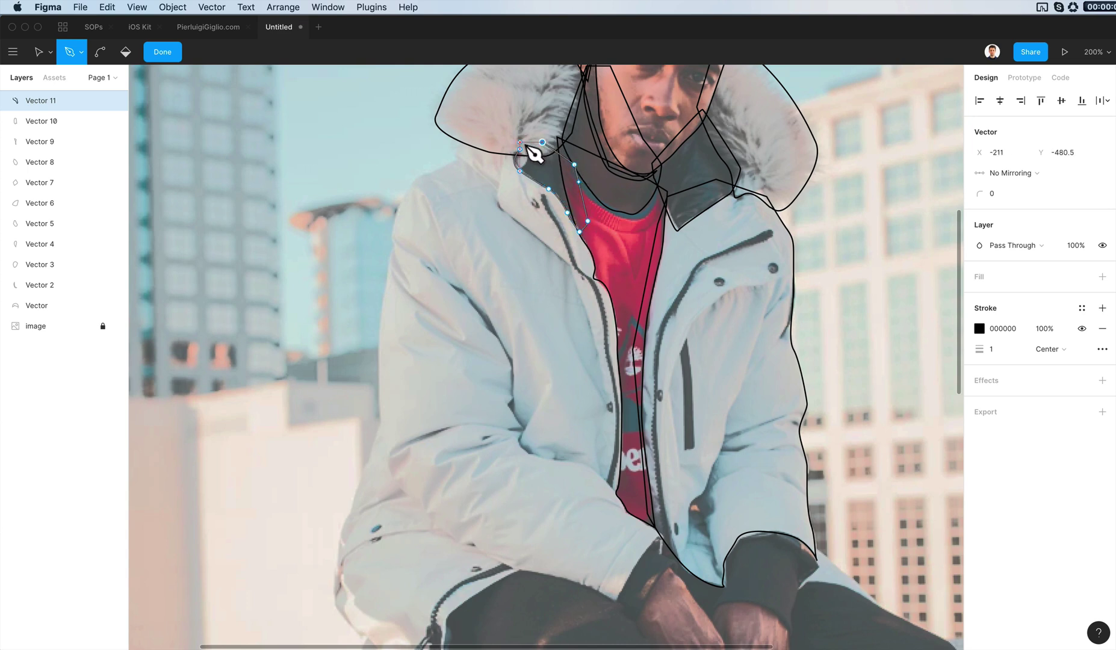
left_click(521, 149)
key("Return")
left_click_drag(624, 157, 604, 177)
double_click(611, 193)
left_click(615, 191)
key("Escape")
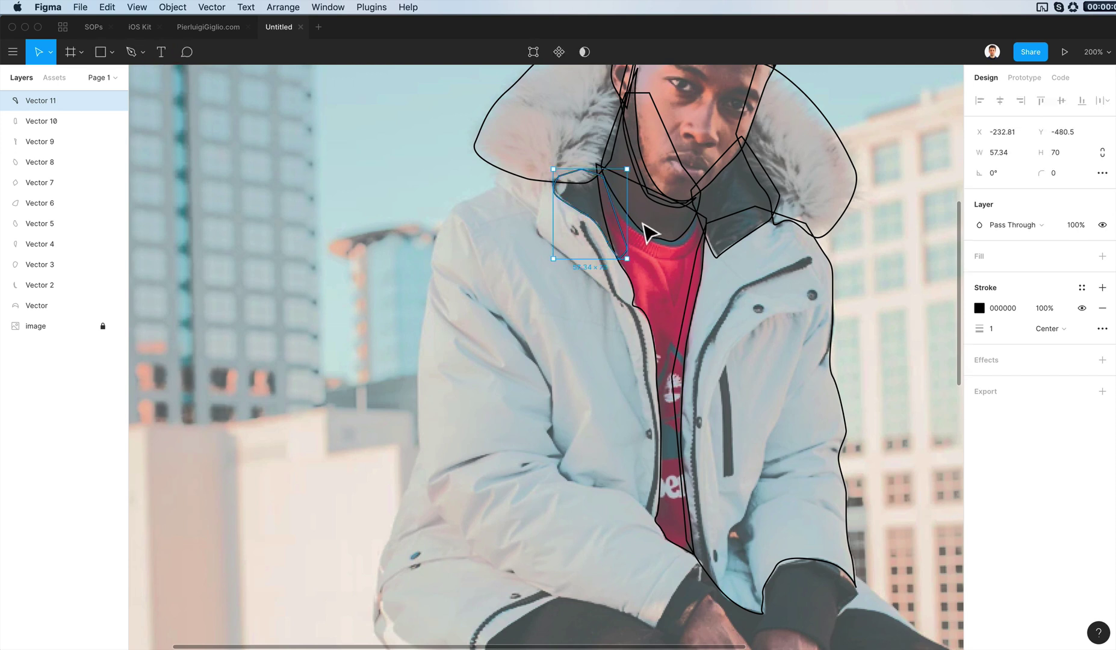
Trace the light collar flap on the ear side as a closed outline from the fur hood to the zipper, and clear the selection.
key("p")
left_click(544, 175)
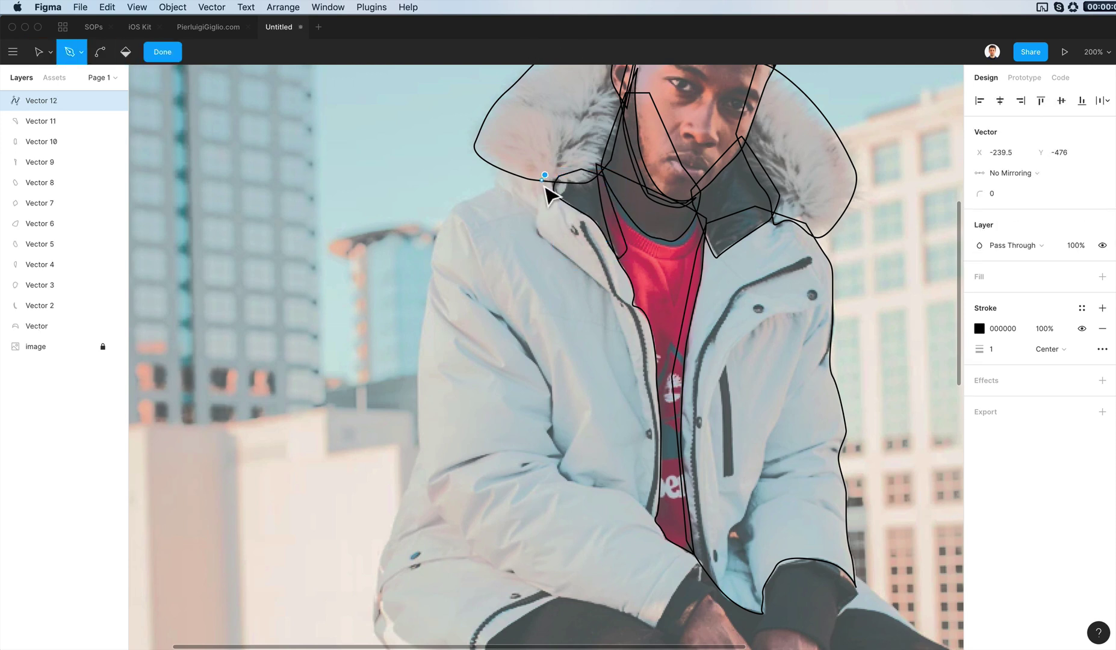
left_click_drag(536, 231, 545, 245)
left_click(619, 298)
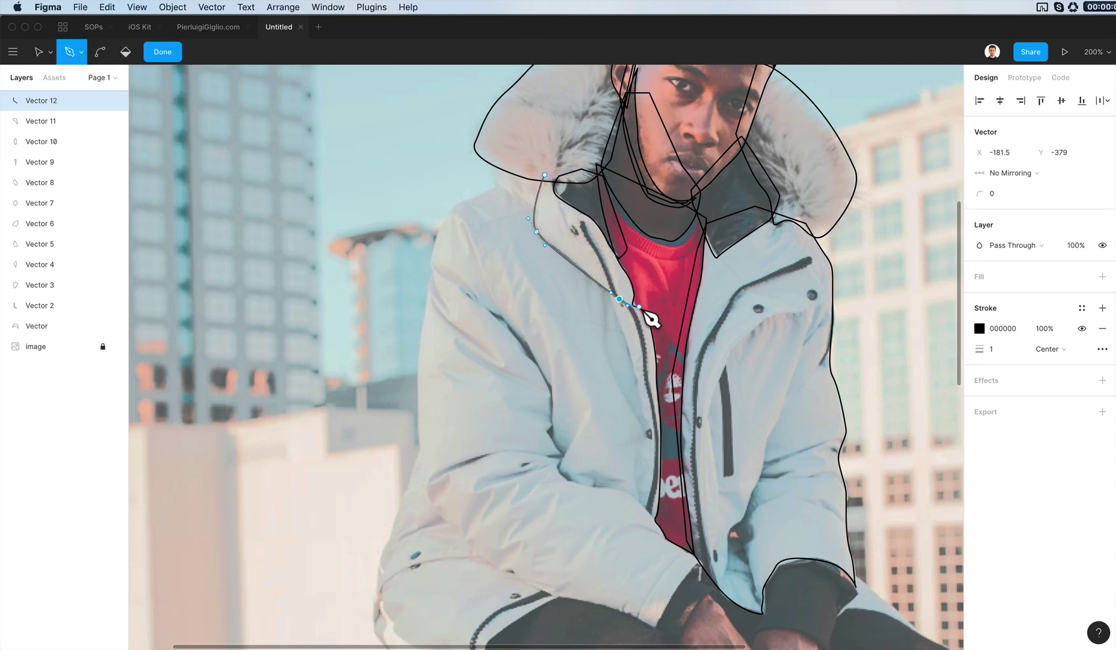
left_click(645, 261)
left_click(559, 160)
left_click(544, 175)
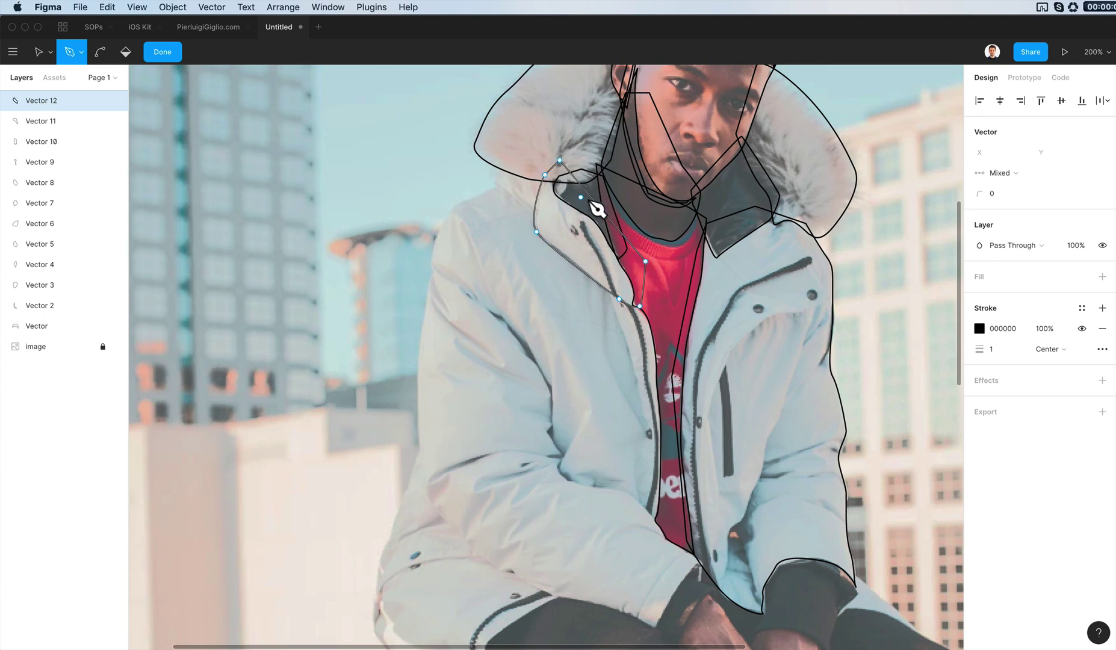
key("Escape")
left_click_drag(699, 208, 711, 246)
left_click(571, 376)
left_click_drag(576, 381, 603, 349)
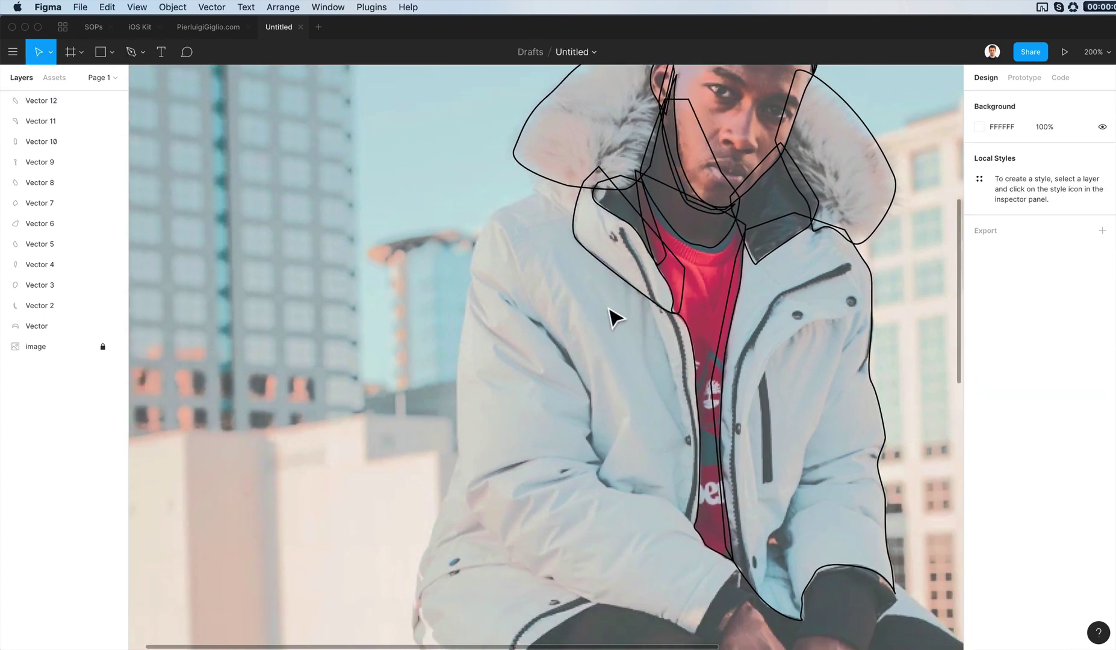
Start the ear-side jacket outline inside the fur hood and trace the shoulder and upper arm, undoing a misplaced point.
key("p")
left_click(549, 174)
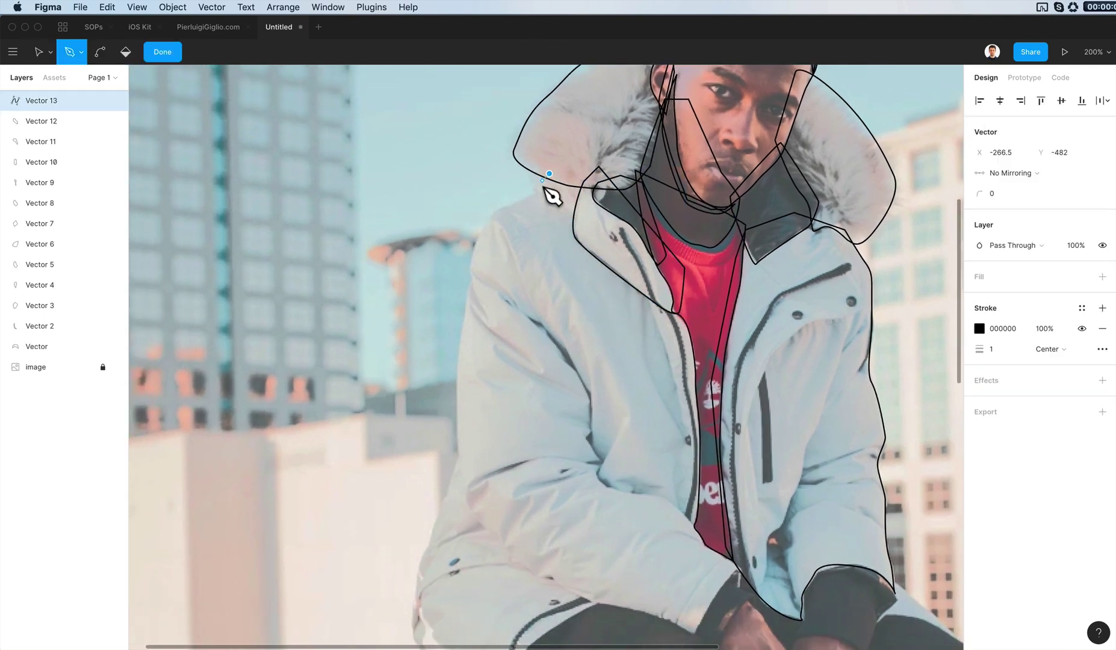
left_click_drag(534, 193, 486, 222)
left_click(490, 224)
left_click(487, 214)
key("super+z")
left_click(468, 267)
left_click_drag(465, 303, 464, 313)
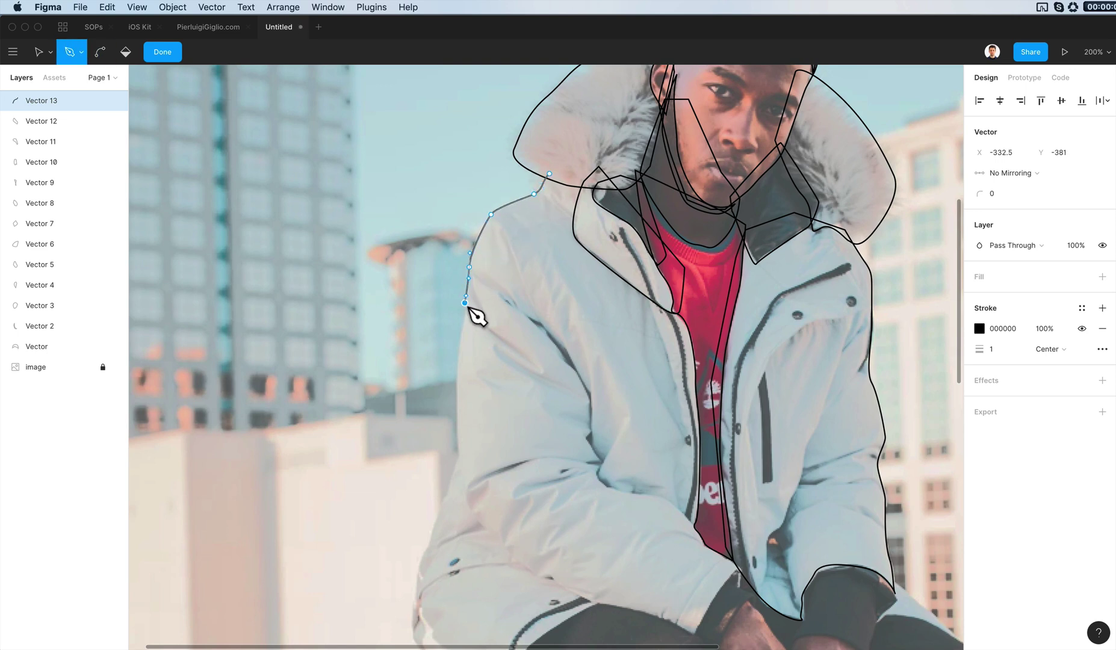
Trace the ear-side sleeve down past the elbow, along its underside and up around the cuff opening to the zipper.
left_click_drag(455, 399, 458, 434)
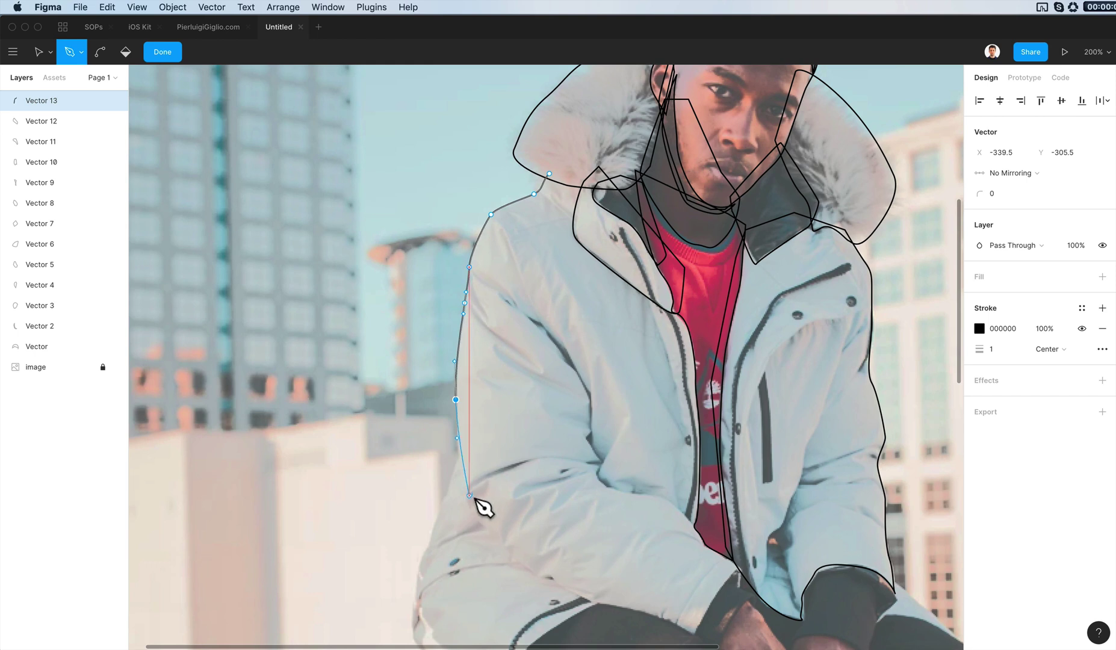
left_click_drag(465, 506, 473, 515)
left_click_drag(526, 569, 664, 614)
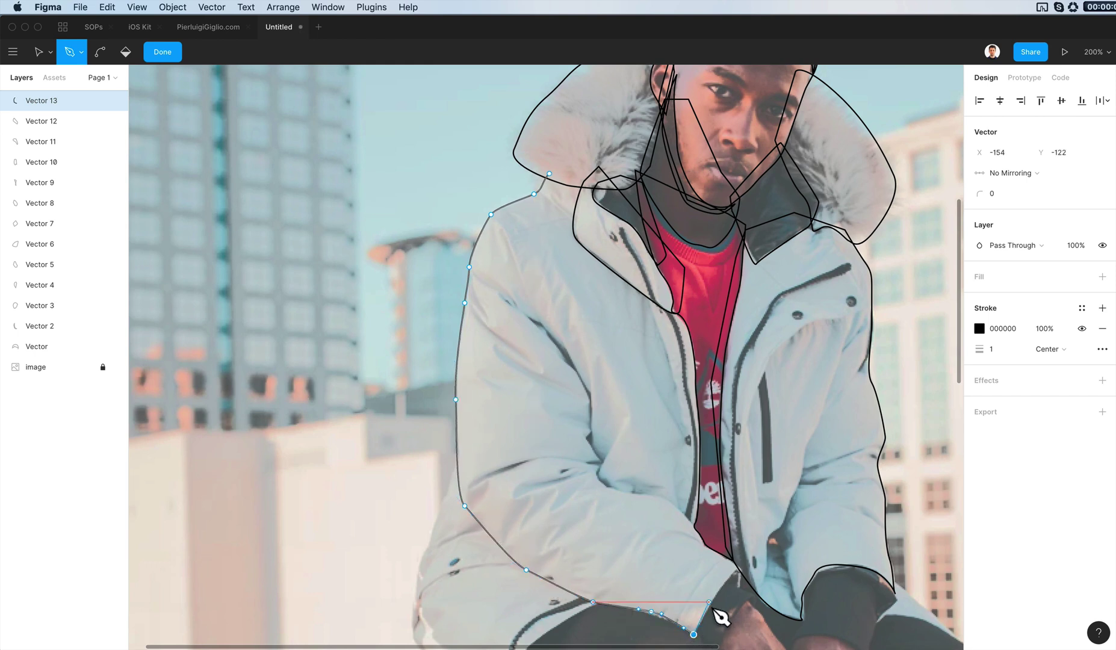
left_click(738, 566)
left_click(724, 533)
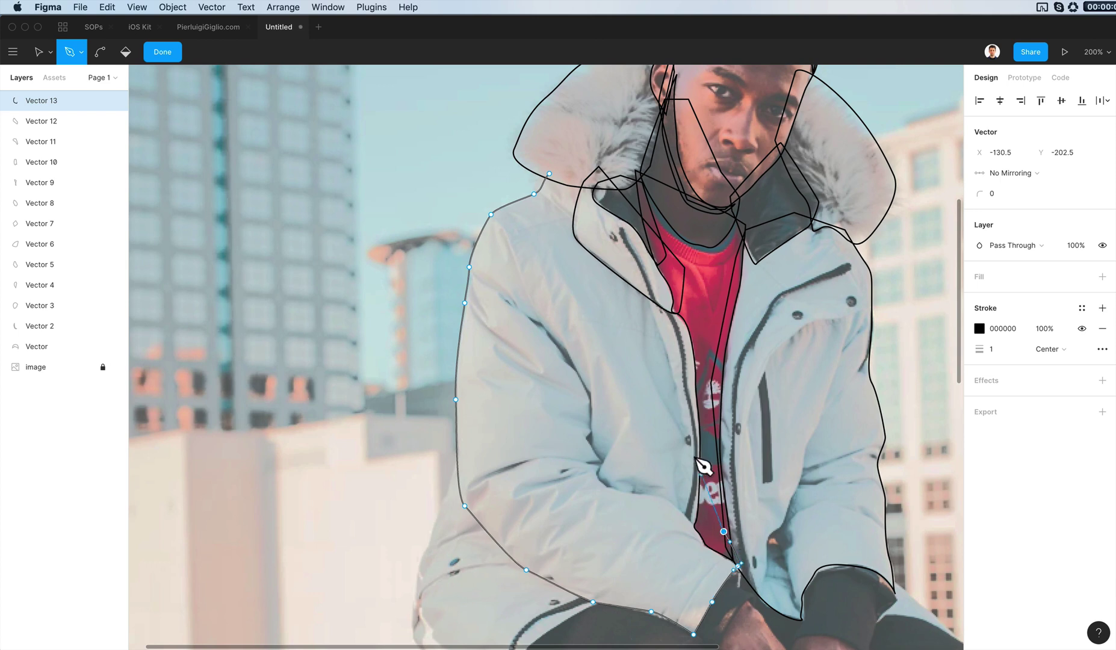
Trace the ear-side jacket outline up inside the shirt and collar, close it at the fur hood and clear the selection.
left_click(702, 369)
left_click(694, 311)
left_click(631, 254)
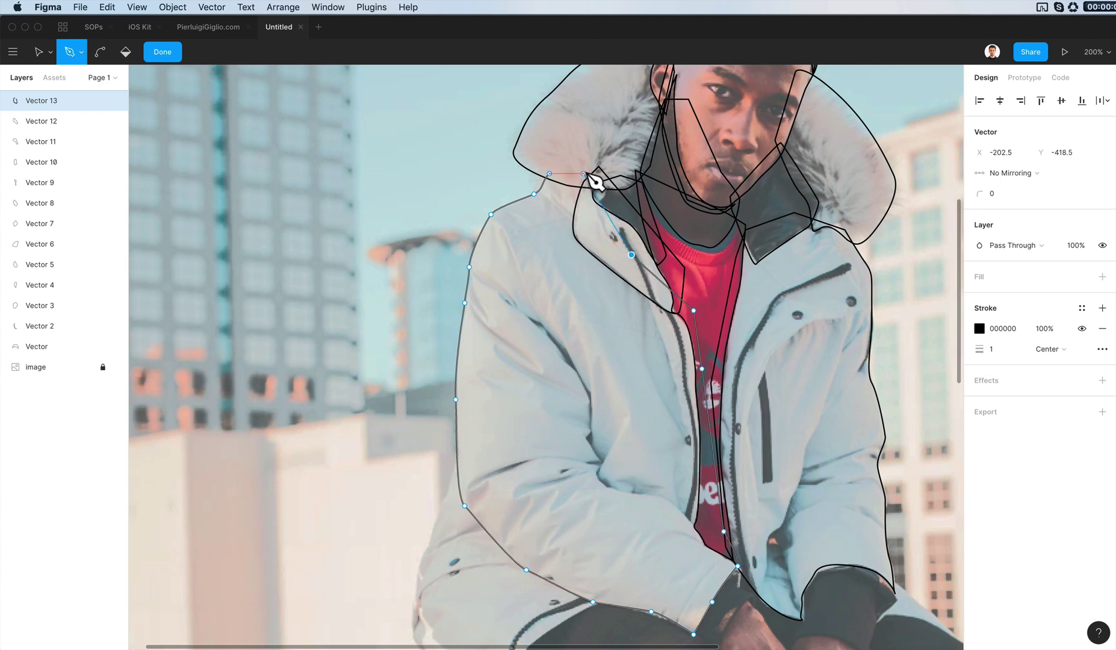
left_click(549, 173)
key("Escape")
left_click_drag(681, 346, 606, 282)
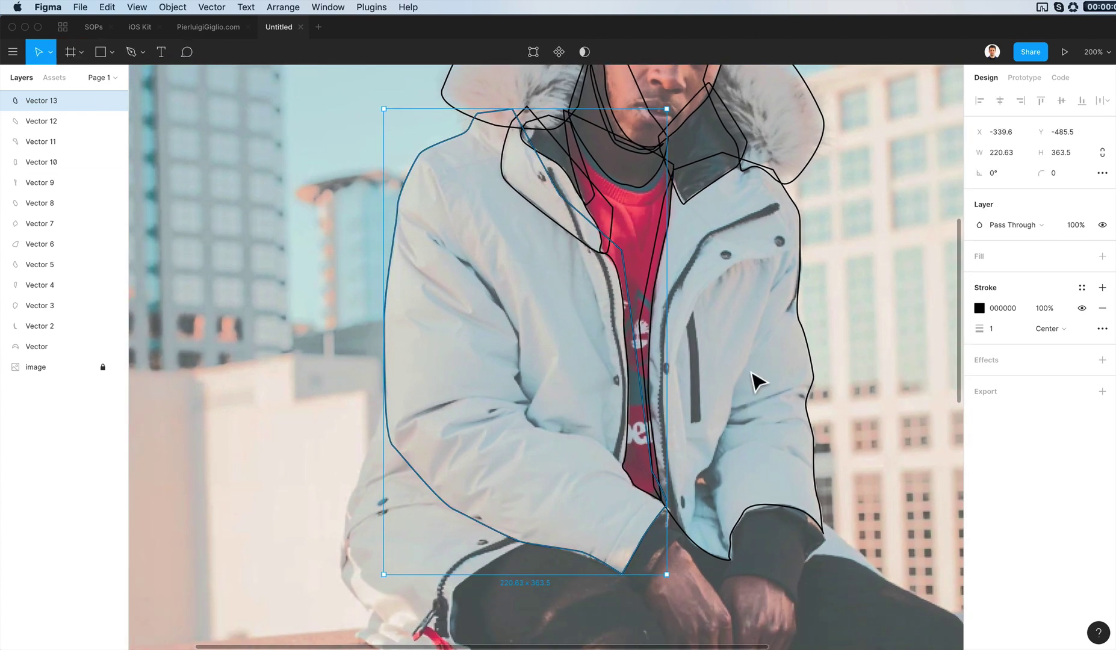
scroll(704, 387, "down", 5)
key("Escape")
Trace the dark inner cuff at the ear-side wrist as a closed outline overlapping the sleeve, undoing a misplaced point.
key("p")
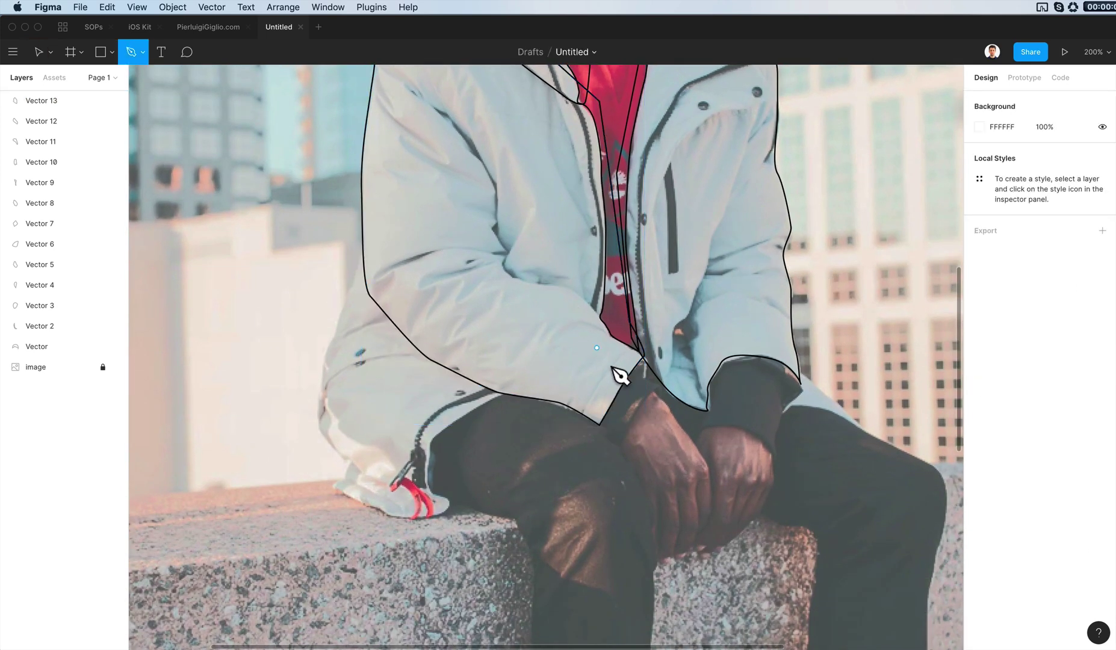
left_click_drag(598, 423, 611, 444)
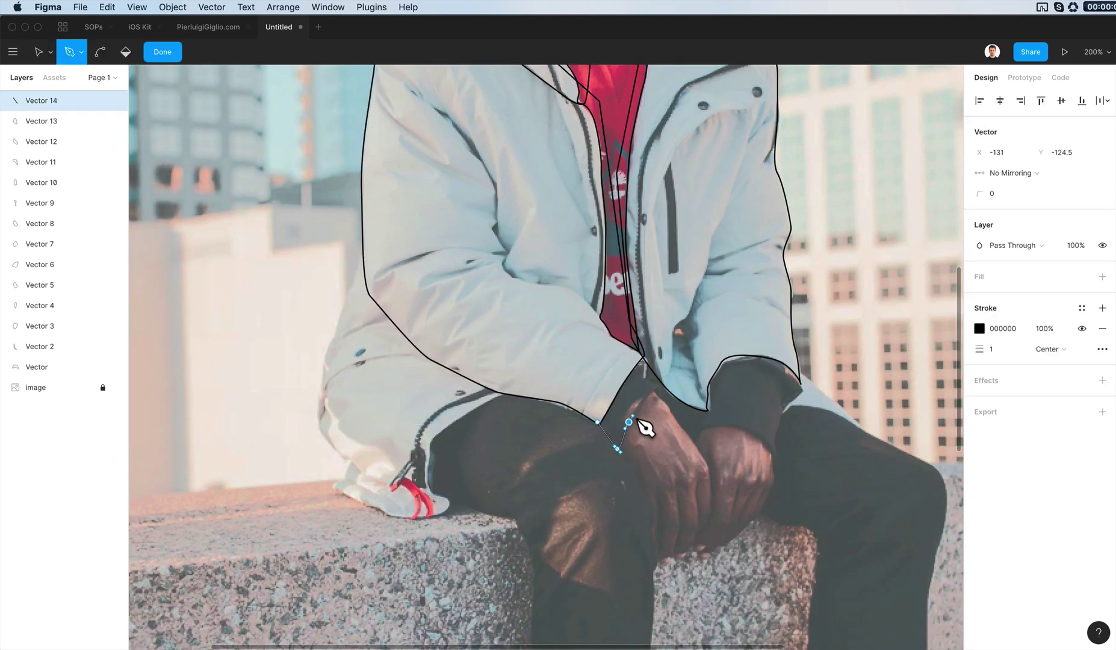
left_click(648, 390)
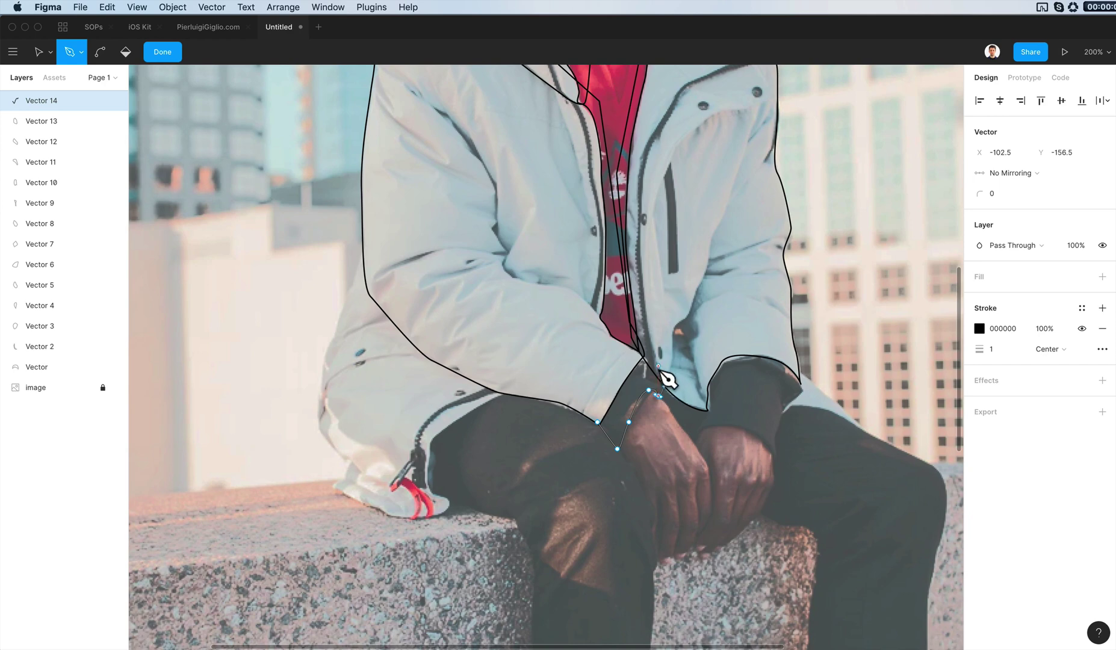
key("super+z")
left_click(658, 371)
left_click(614, 371)
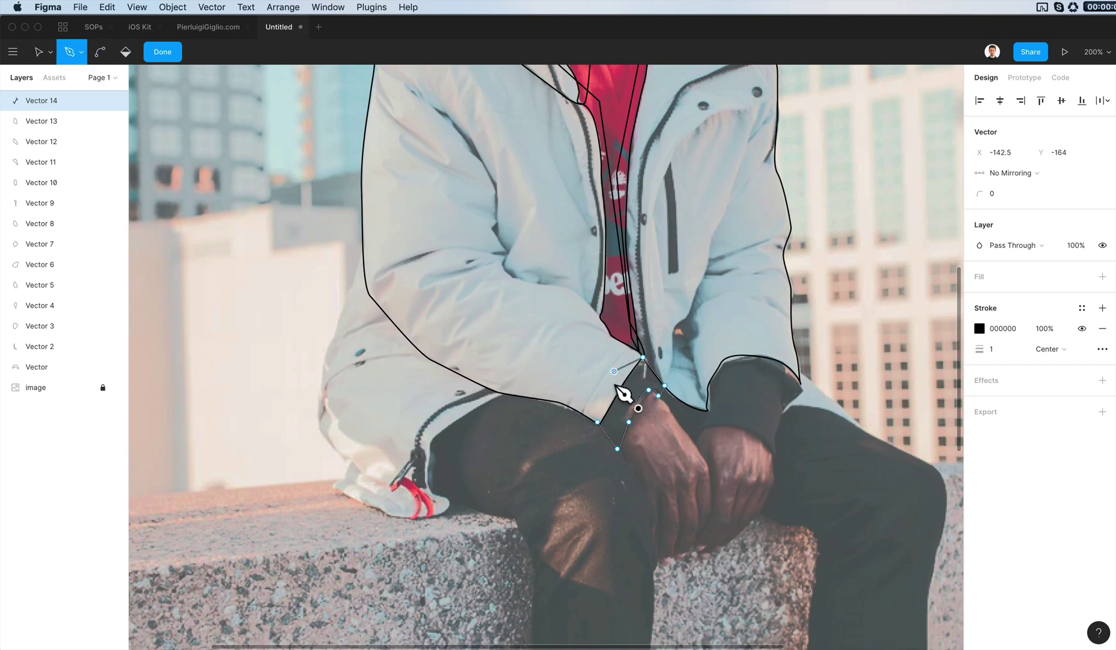
left_click(597, 422)
key("Return")
left_click_drag(744, 330, 673, 374, "space")
left_click(673, 374)
Trace the dark inner cuff of the far sleeve along both hands and up inside the jacket, closing the outline.
key("p")
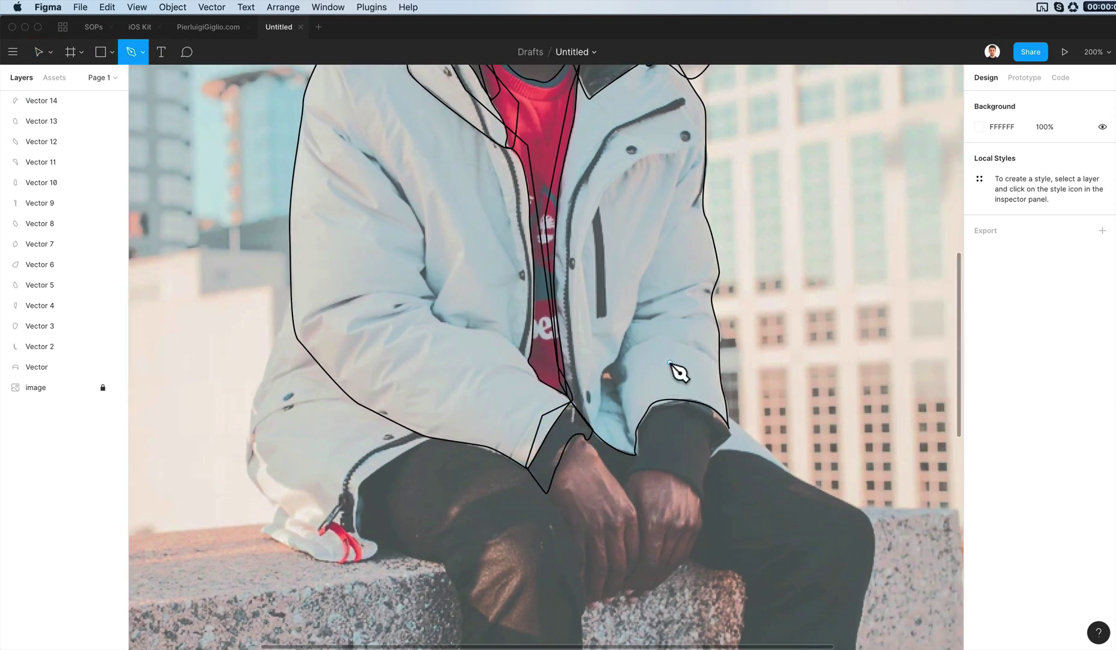
left_click(587, 434)
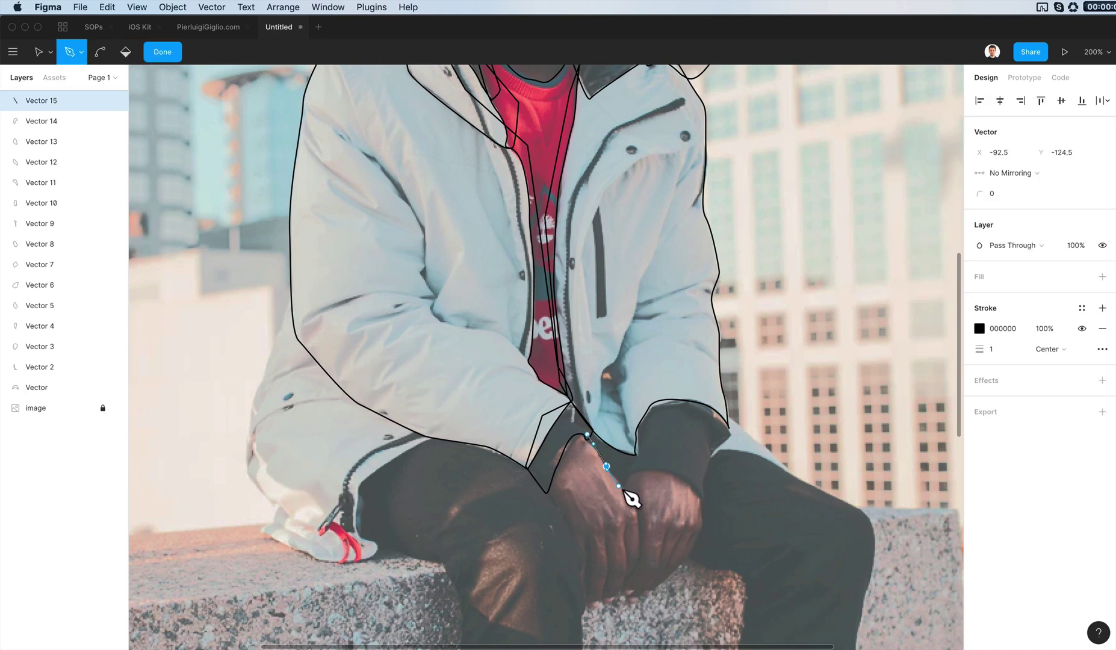
left_click_drag(634, 472, 711, 507)
left_click(726, 439)
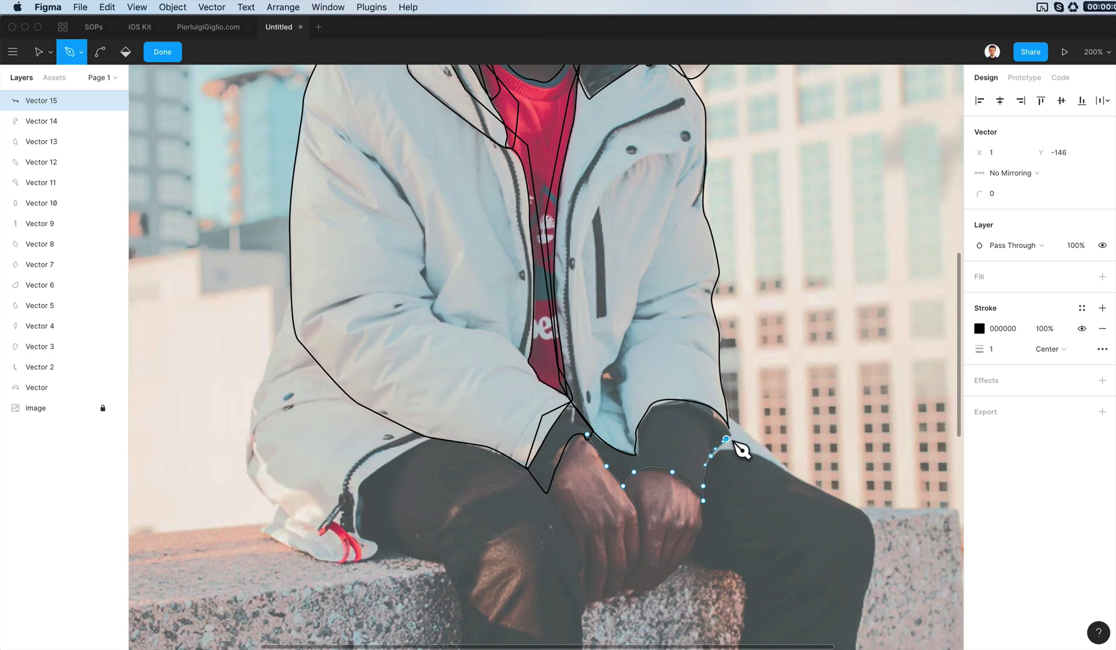
left_click(727, 418)
left_click(687, 388)
left_click(648, 382)
left_click(628, 408)
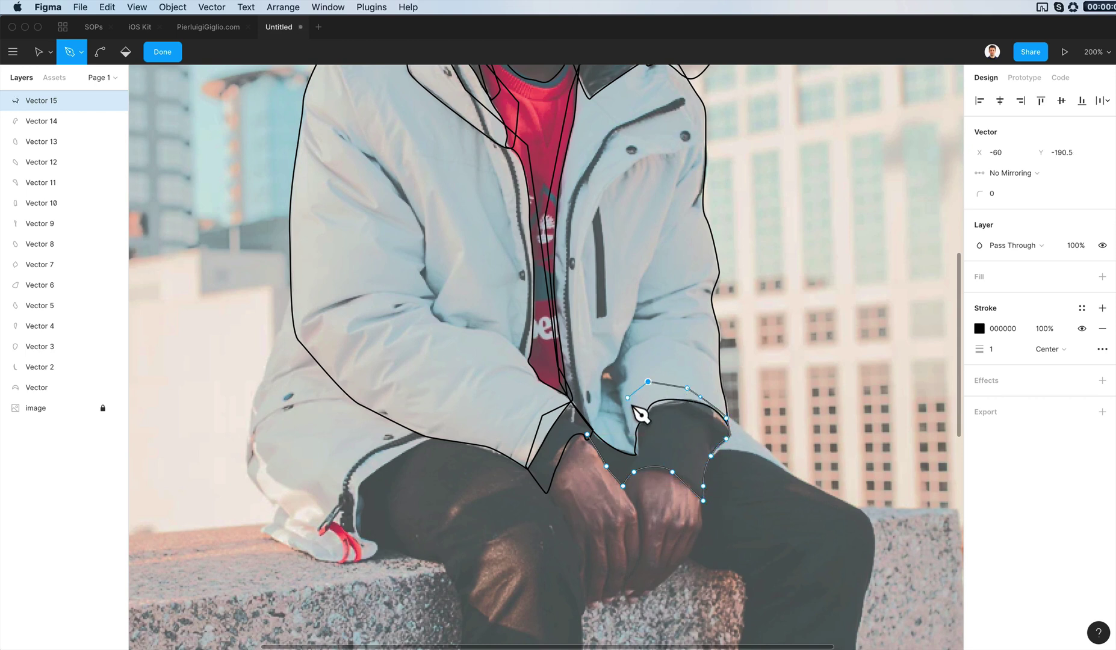
left_click(587, 424)
left_click(588, 434)
key("Escape")
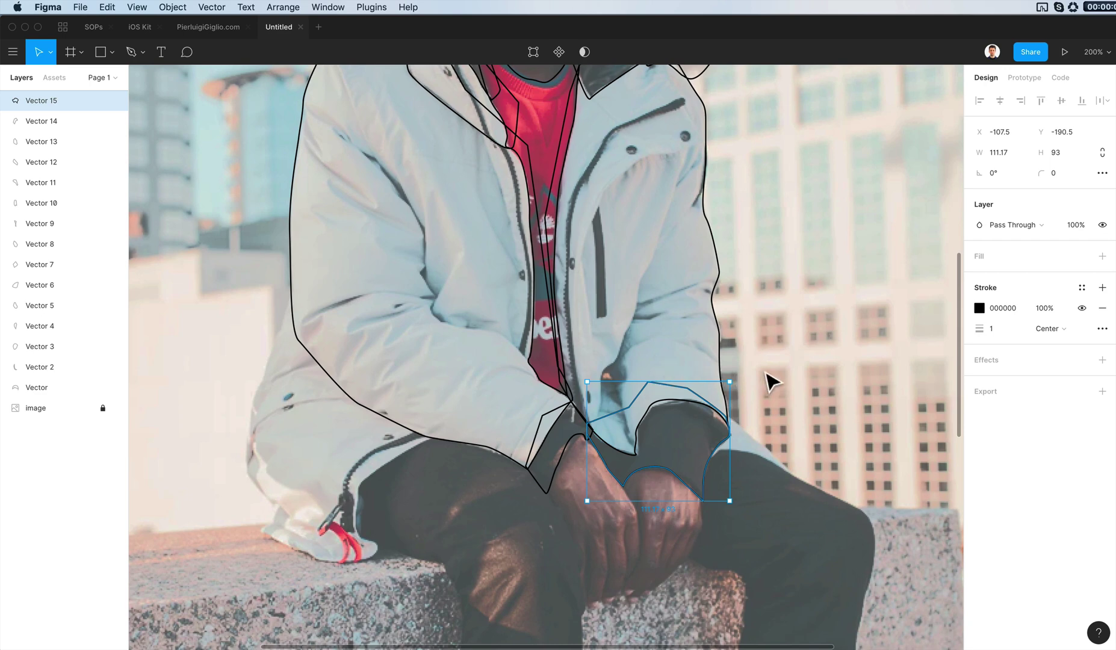
key("Escape")
Trace the ear-side hand with the Pen tool as a closed outline reaching inside its dark cuff.
scroll(776, 337, "down", 6)
key("p")
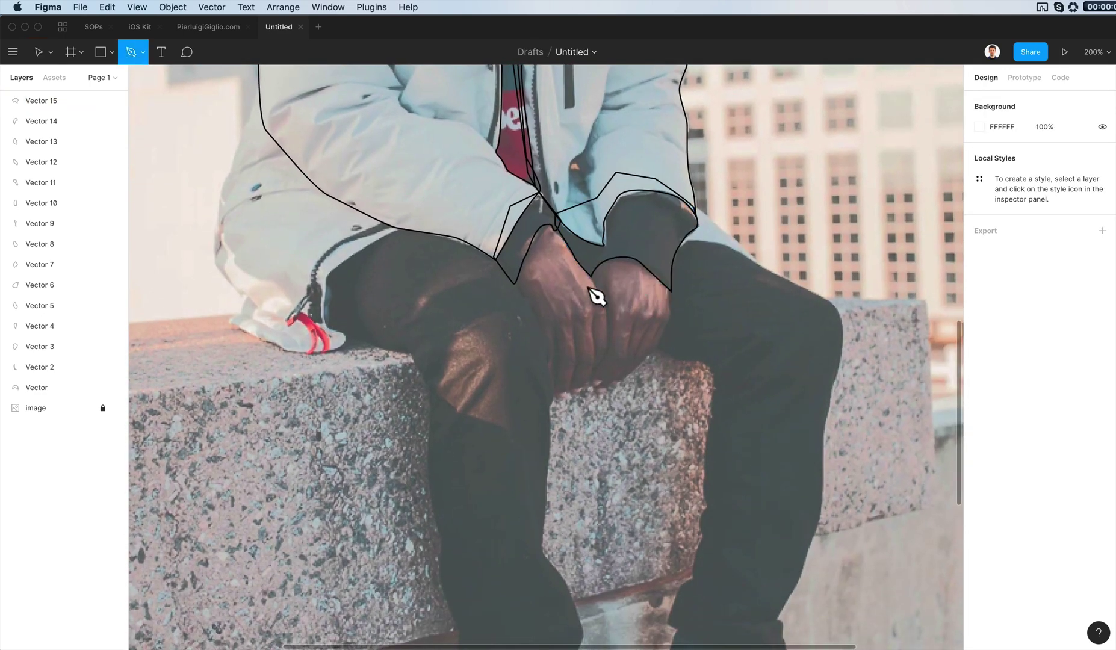
left_click(514, 278)
left_click(539, 324)
left_click_drag(552, 390, 607, 332)
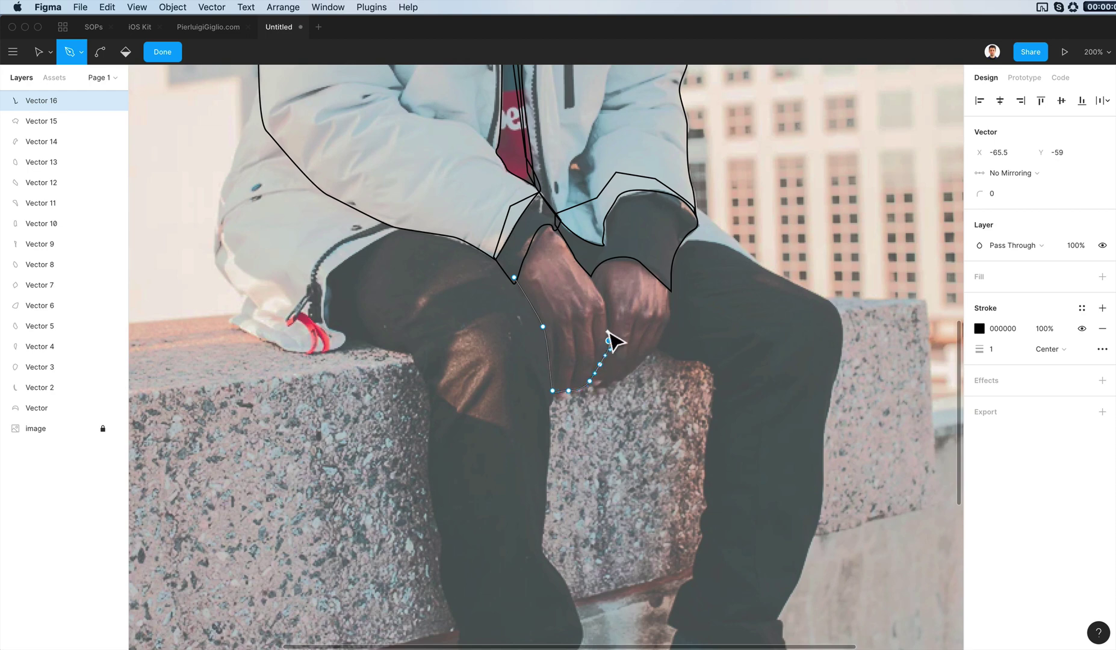
left_click_drag(513, 278, 528, 299)
Start the far hand's outline along the edge shared with the other hand and trace its fingertips, undoing a misplaced point.
left_click(587, 264)
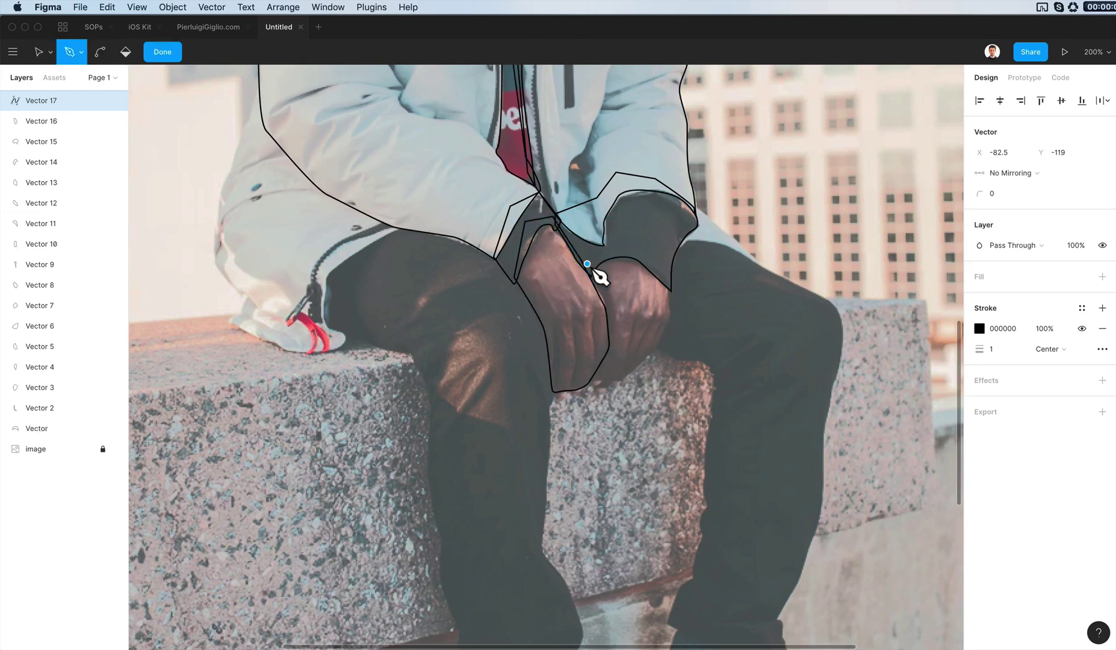
left_click(602, 301)
left_click(609, 344)
left_click(586, 381)
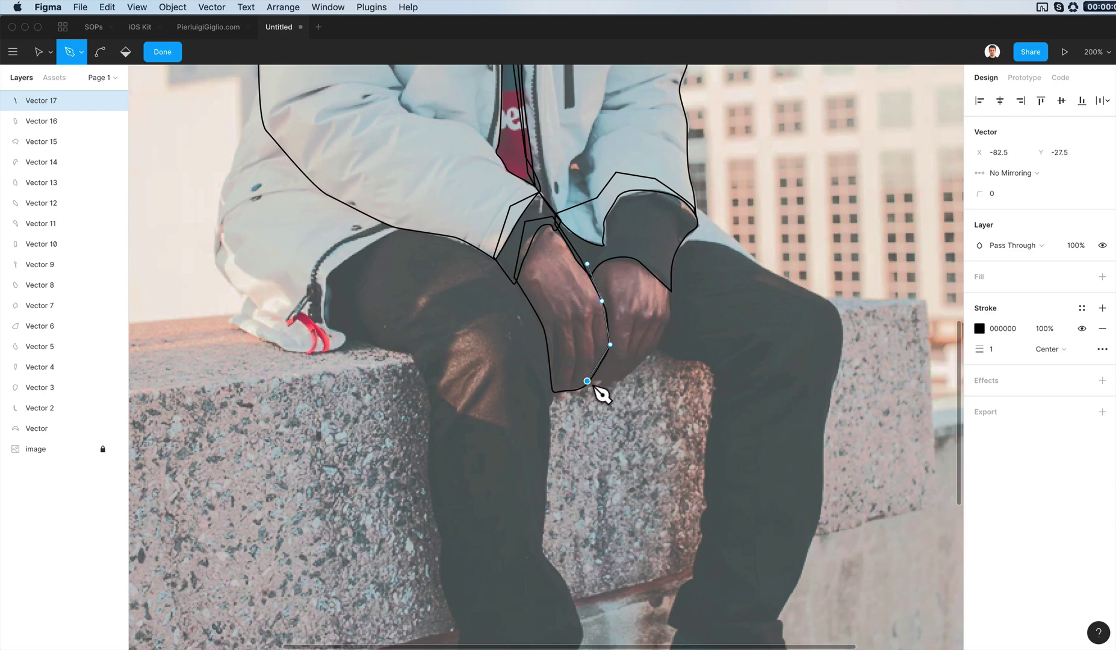
left_click_drag(602, 384, 662, 331)
left_click(626, 376)
left_click(658, 344)
key("super+z")
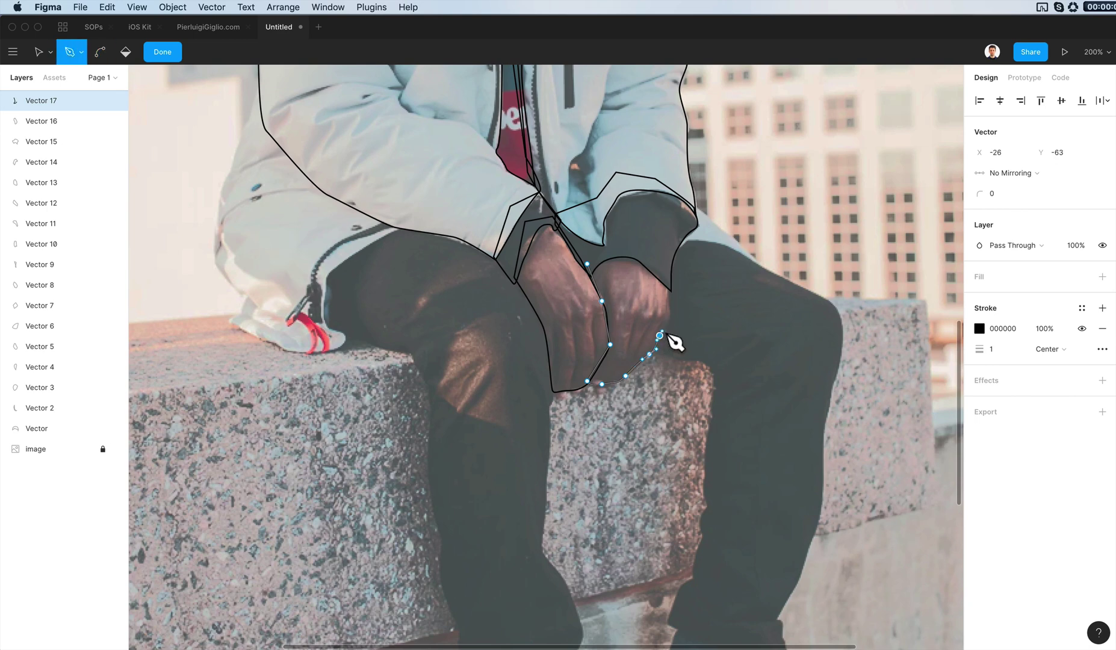
Trace the far hand's outer edge up inside the dark cuff, close the outline and clear the selection.
left_click(671, 315)
left_click(632, 245)
left_click(595, 249)
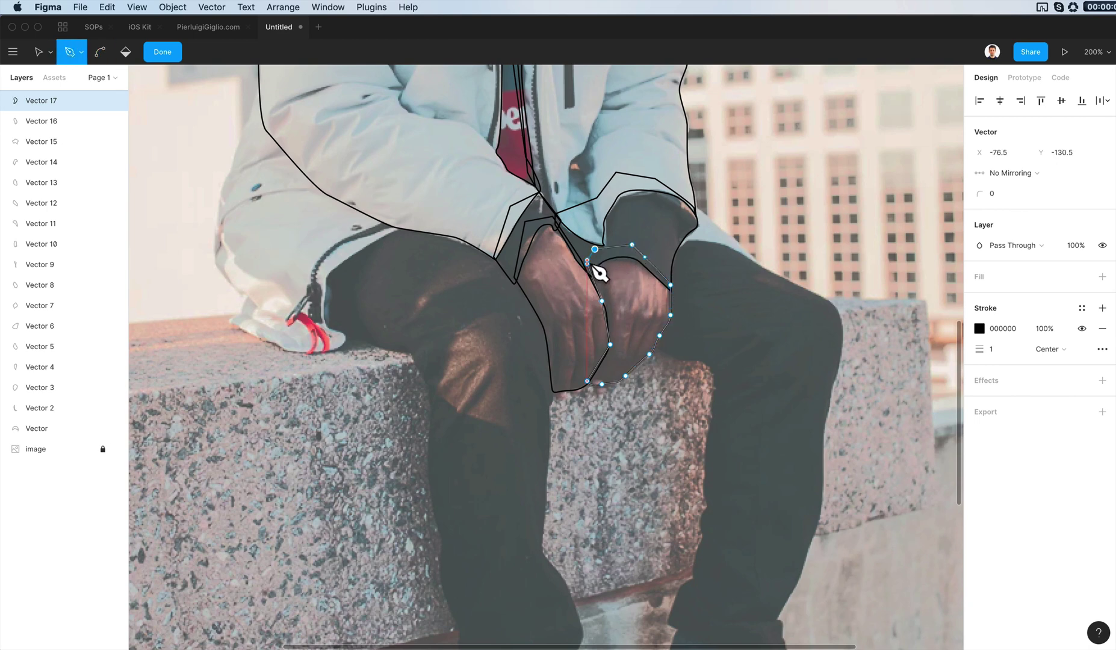
left_click(587, 260)
left_click(587, 264)
left_click(590, 266)
key("Escape")
key("Escape")
key("Return")
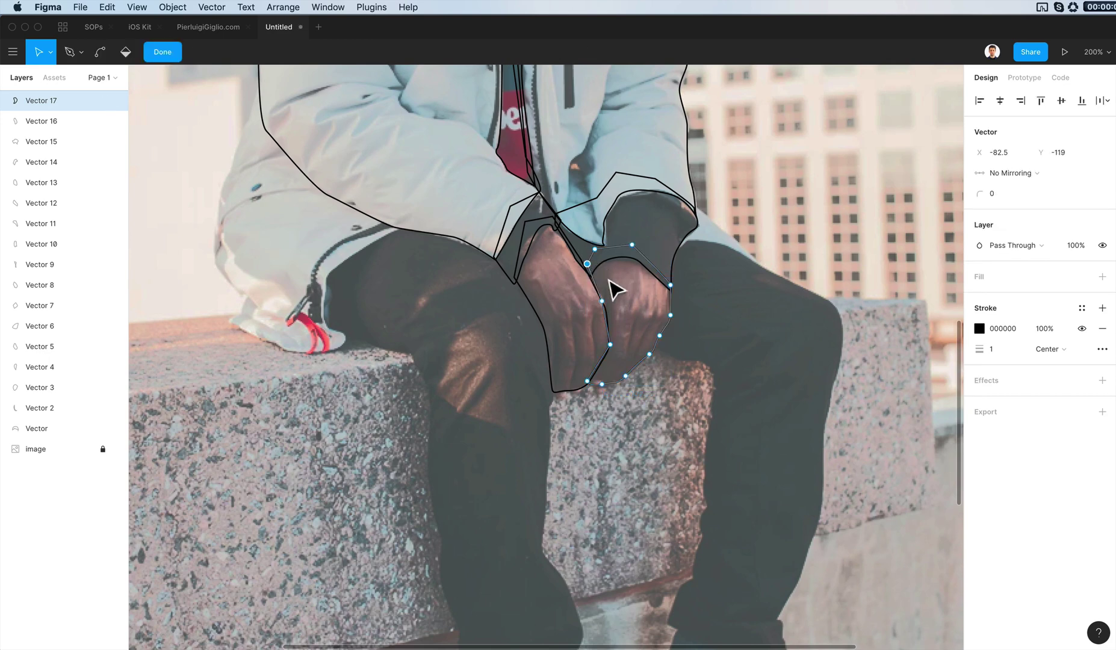
key("Escape")
key("Escape")
Draw the far trouser leg freehand with the Pencil tool, from the hand down to the hem and back over the knee.
left_click_drag(738, 274, 642, 239)
left_click_drag(662, 358, 678, 383)
key("p")
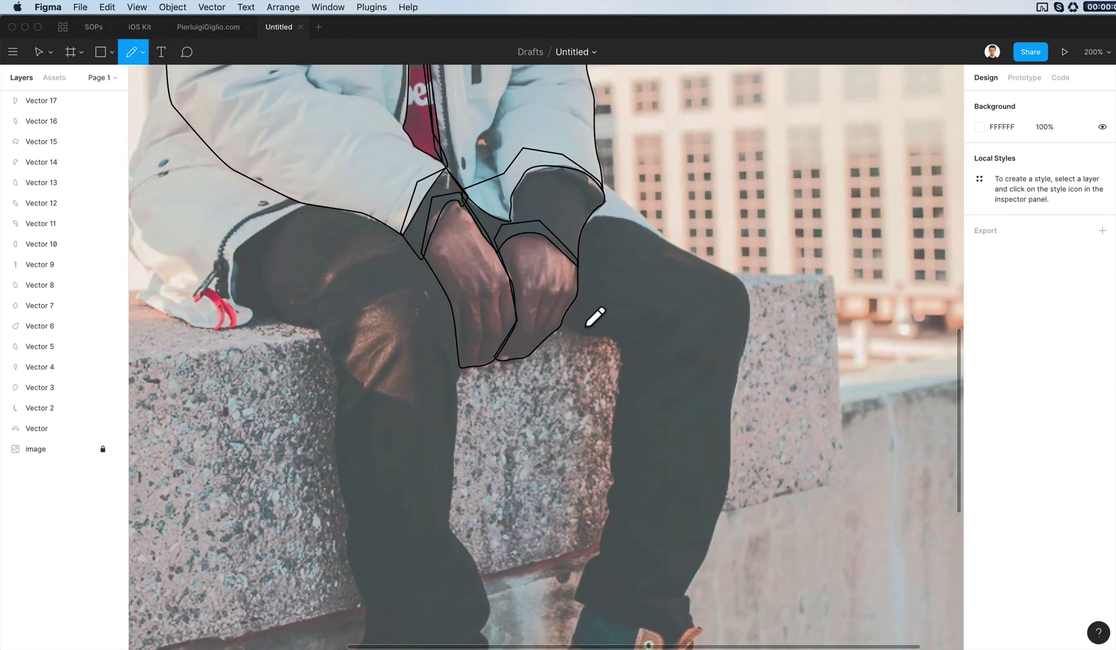
left_click(561, 325)
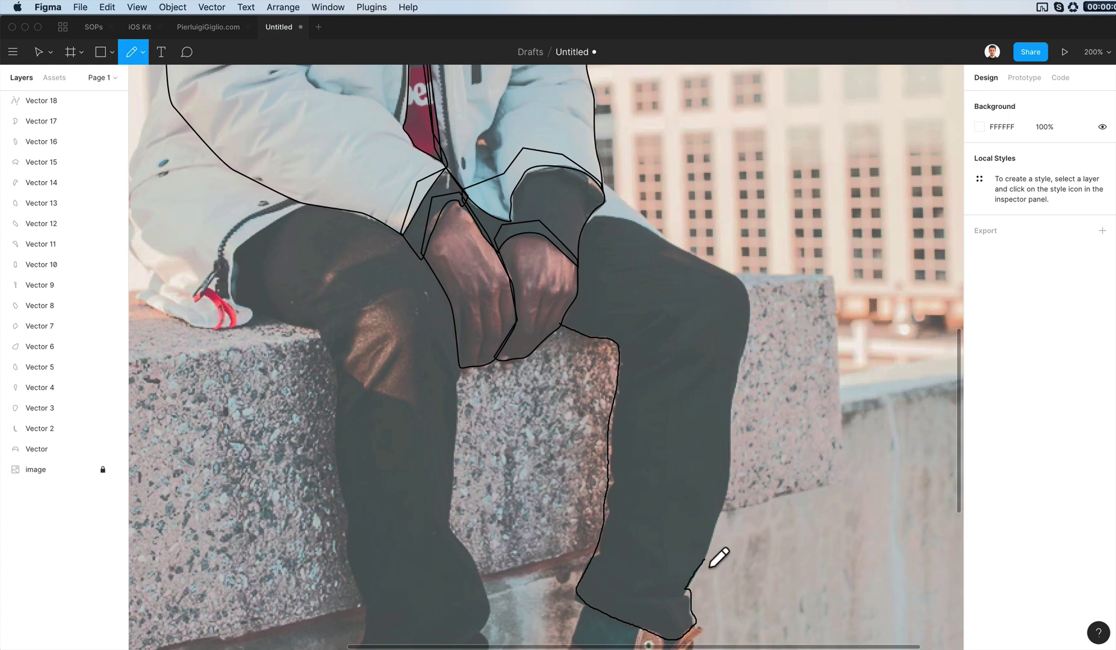
left_click(734, 443)
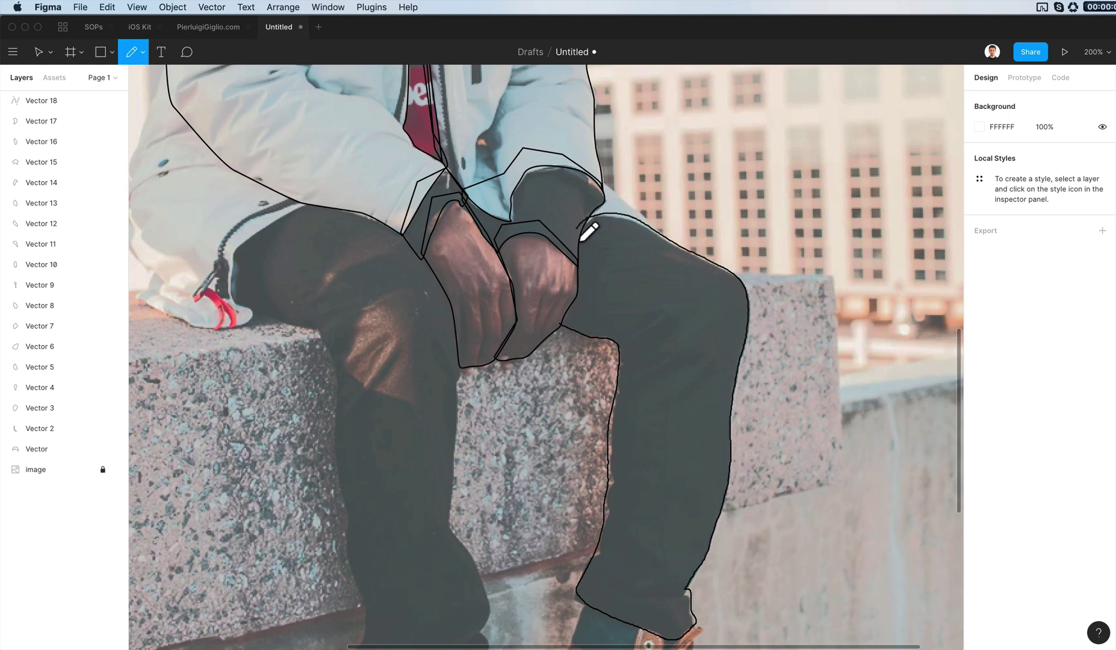
left_click(563, 327)
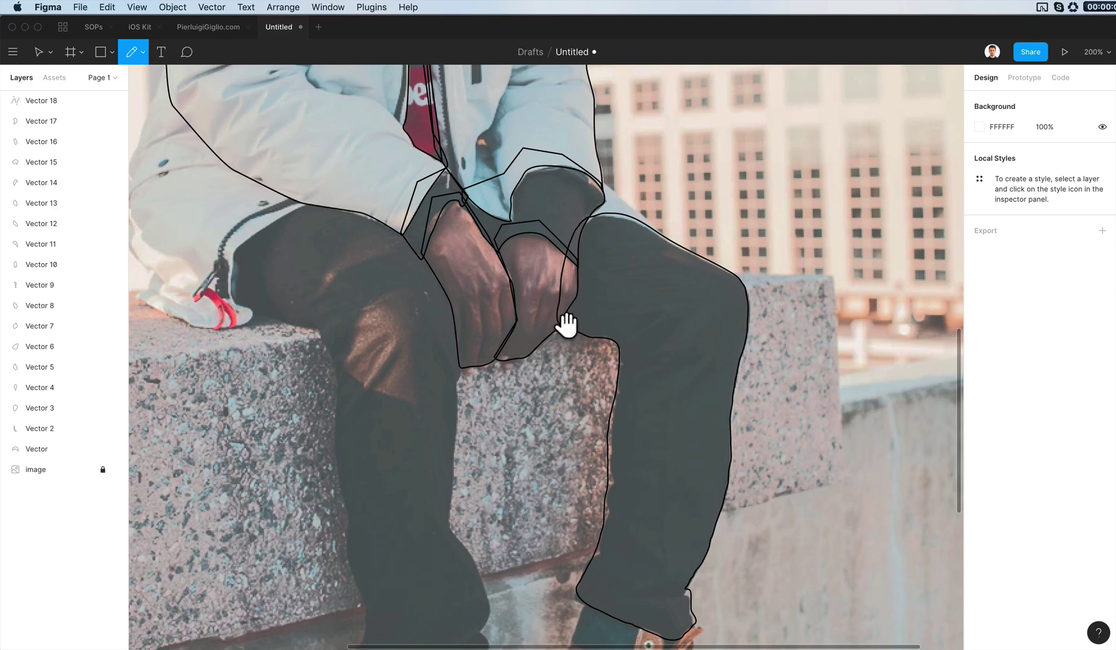
Draw the small jacket piece between the far cuff and thigh freehand, and edit its end points, undoing the last point change.
left_click_drag(563, 319, 700, 454)
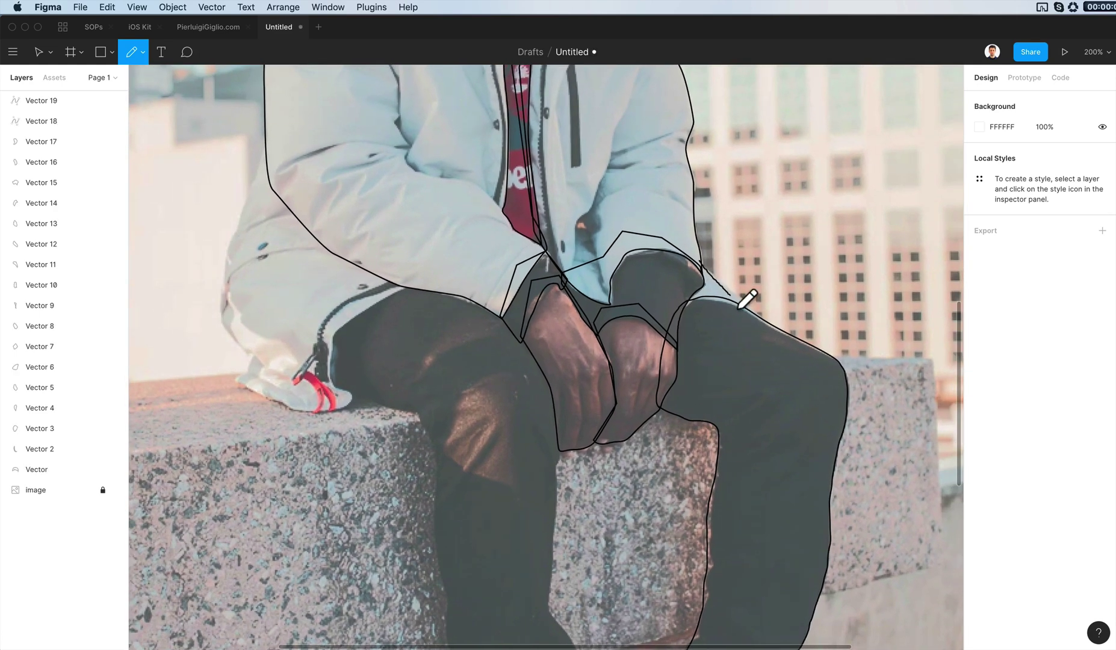
left_click_drag(696, 259, 751, 317)
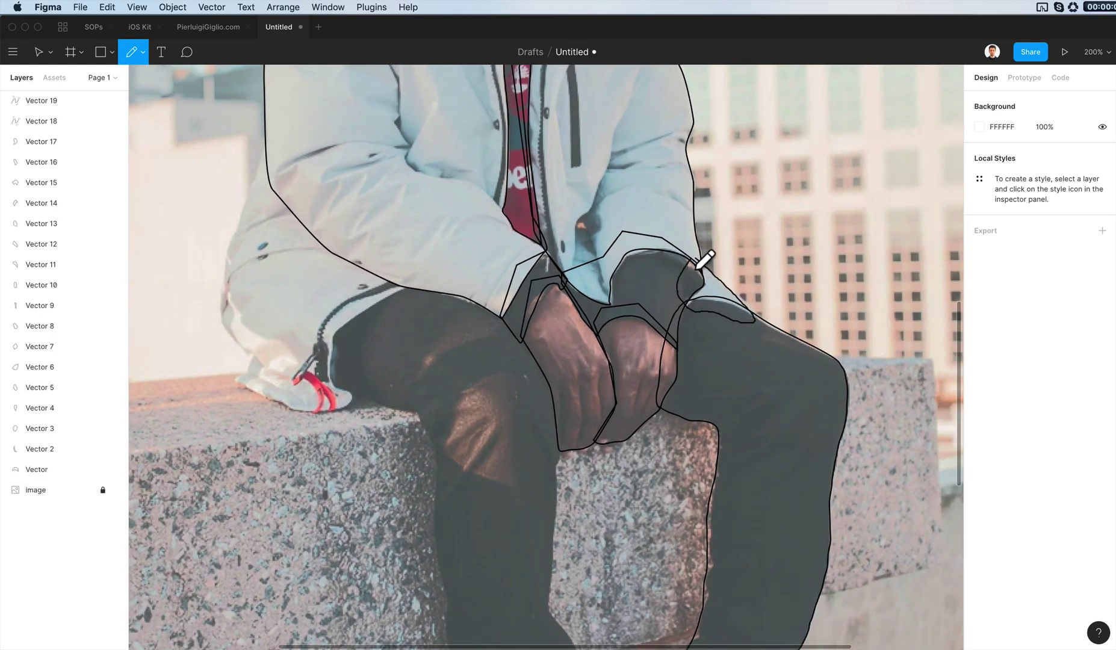
key("v")
left_click(710, 269)
double_click(705, 272)
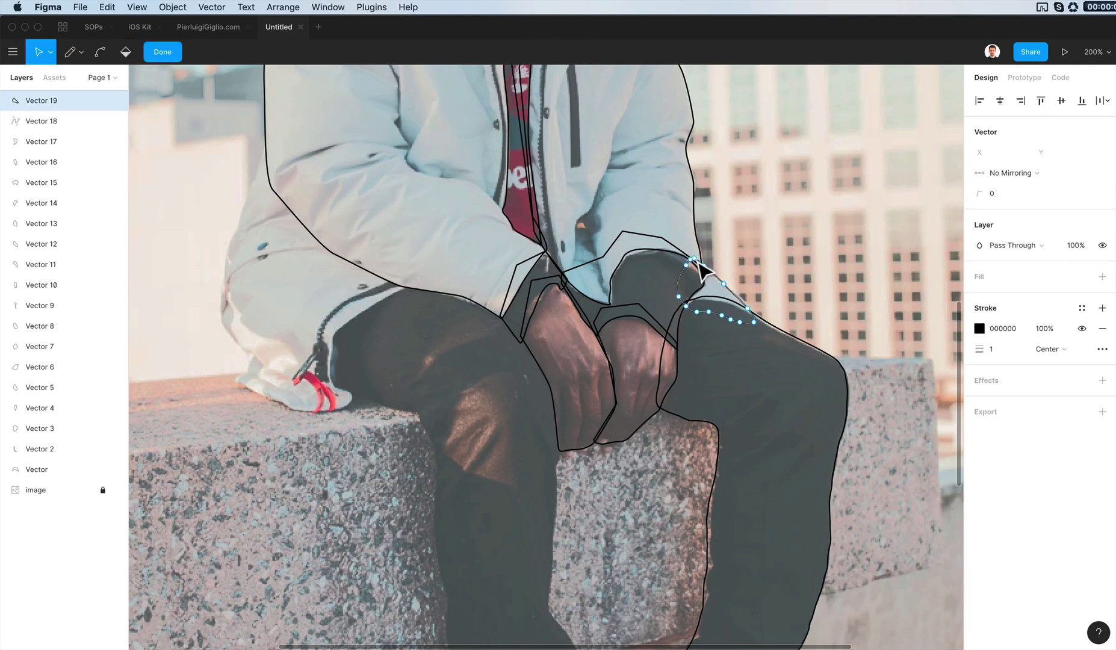
left_click_drag(720, 251, 721, 254)
scroll(716, 270, "up", 5)
left_click(745, 290)
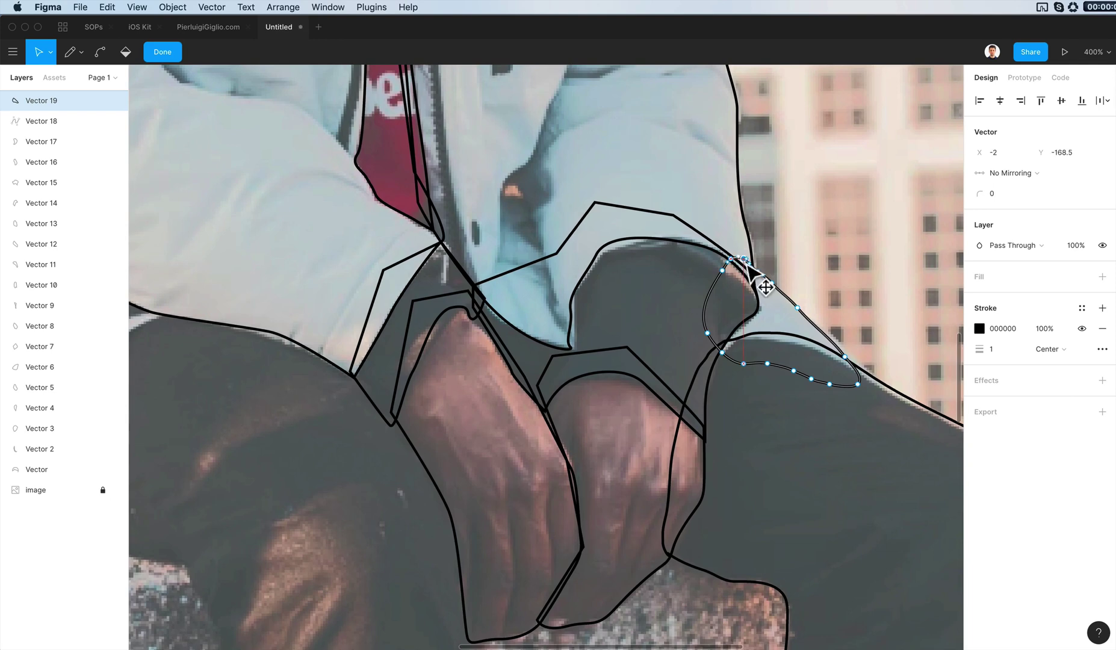
key("super+z")
left_click_drag(571, 446, 874, 204)
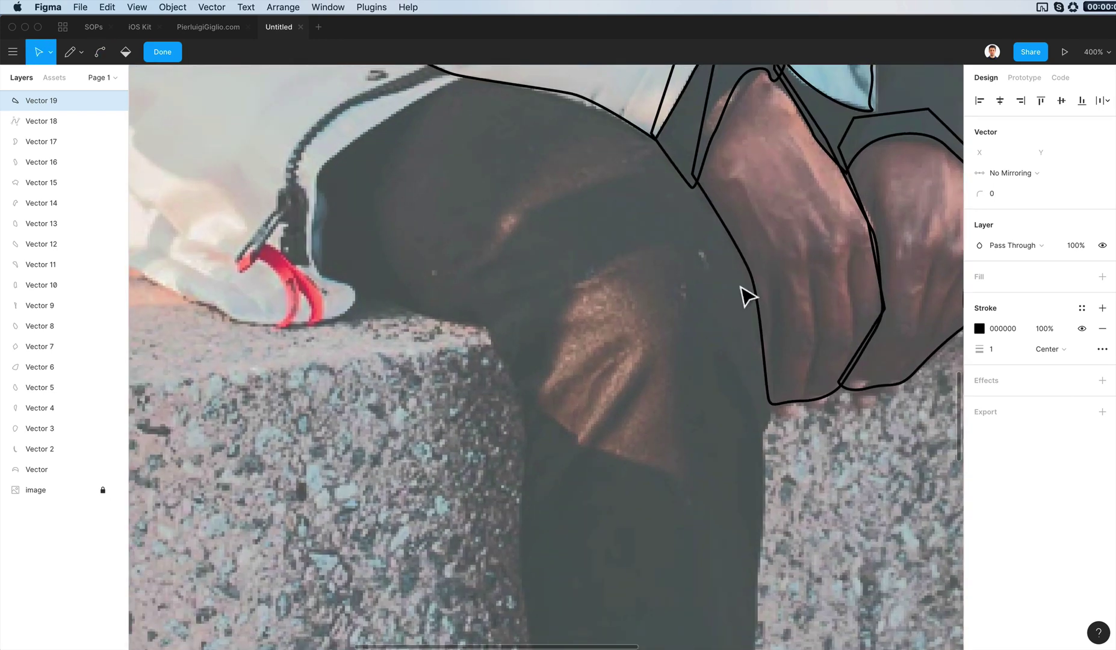
key("super+minus")
key("Escape")
key("Escape")
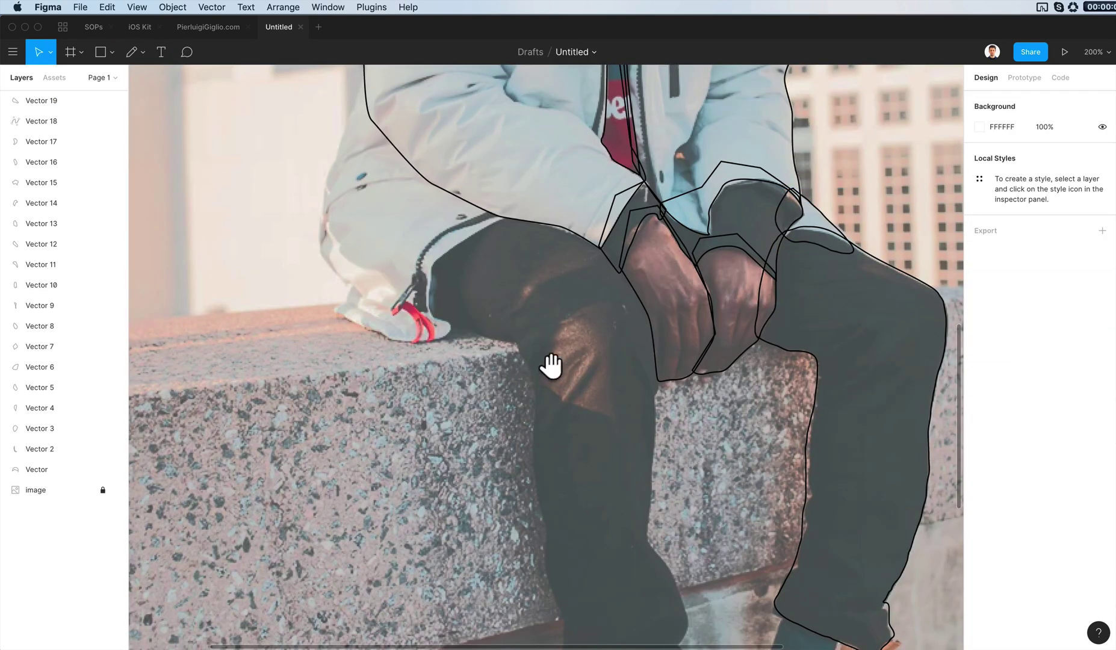
Draw the jacket's lower back freehand with the Pencil tool, from the elbow around the hem to the thigh, overlapping the sleeve.
left_click_drag(546, 366, 630, 481)
key("shift+p")
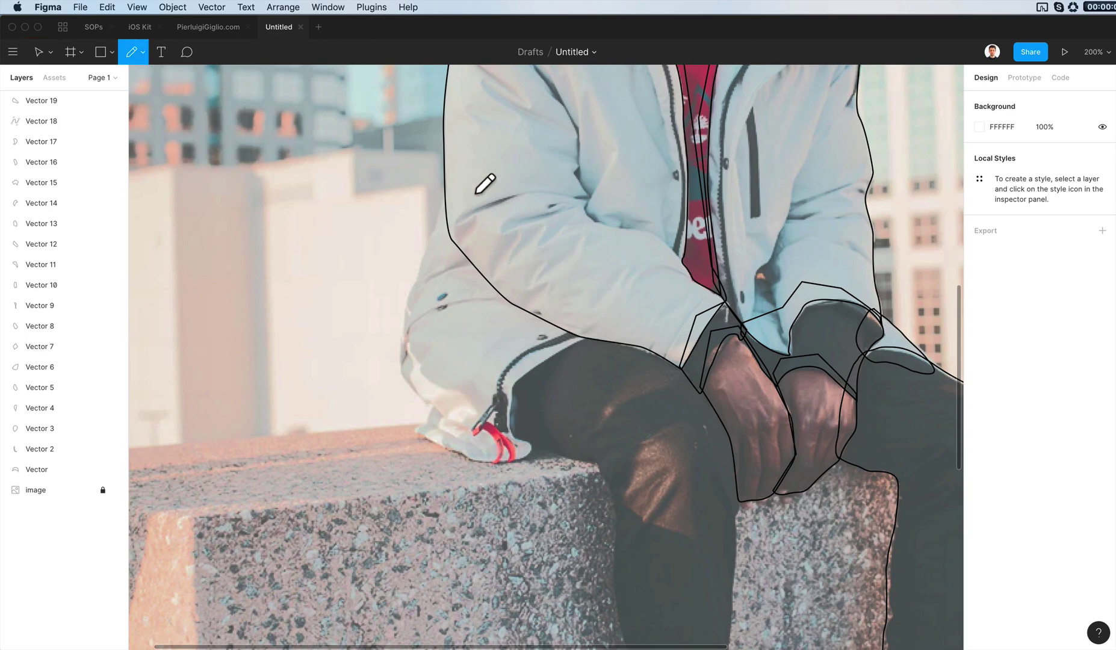
mouse_move(448, 192)
left_mouse_down()
mouse_move(412, 324)
mouse_move(410, 364)
mouse_move(422, 389)
left_mouse_up()
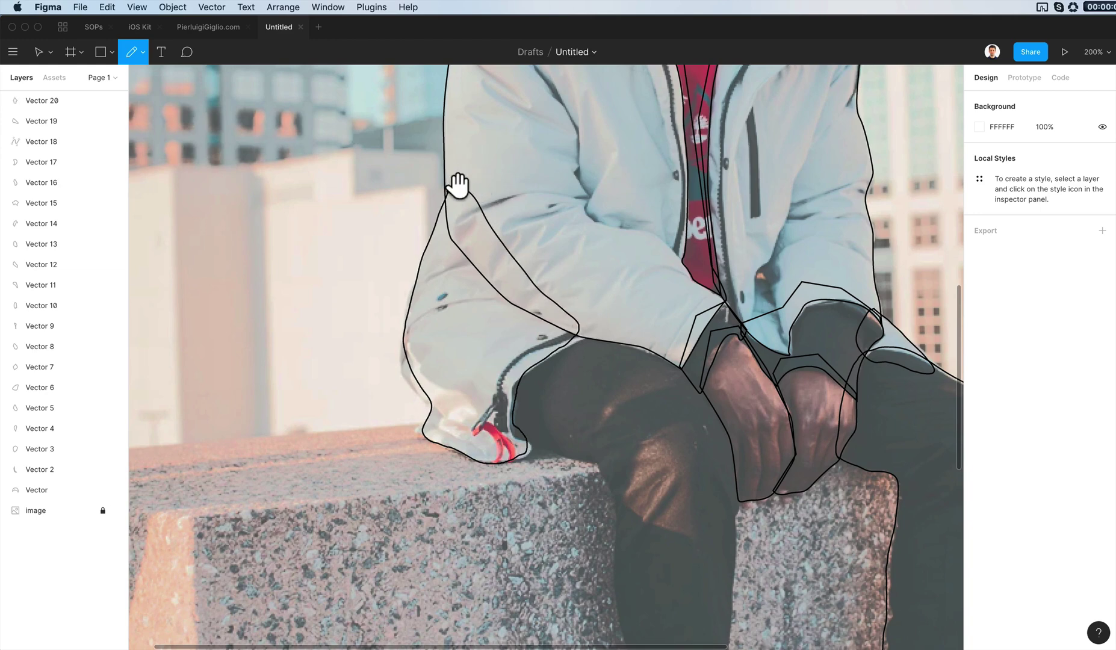
Adjust the end points of the jacket's lower-back outline near the elbow, undoing the unwanted point changes.
left_click_drag(458, 186, 486, 233)
key("super+equal")
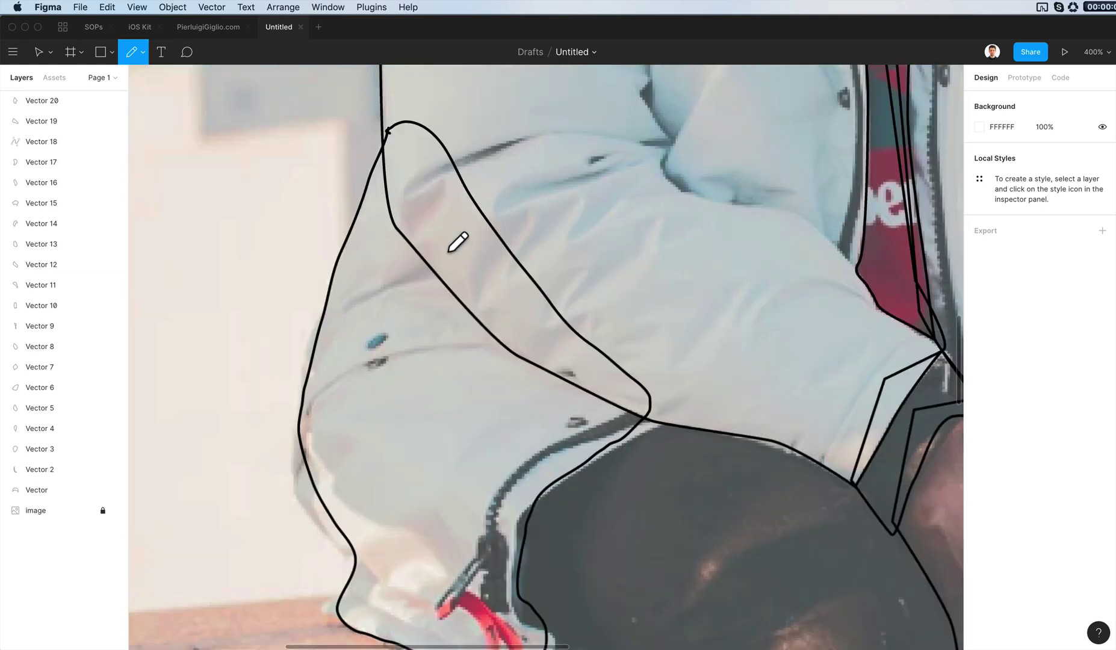
double_click(386, 139)
left_click(427, 121)
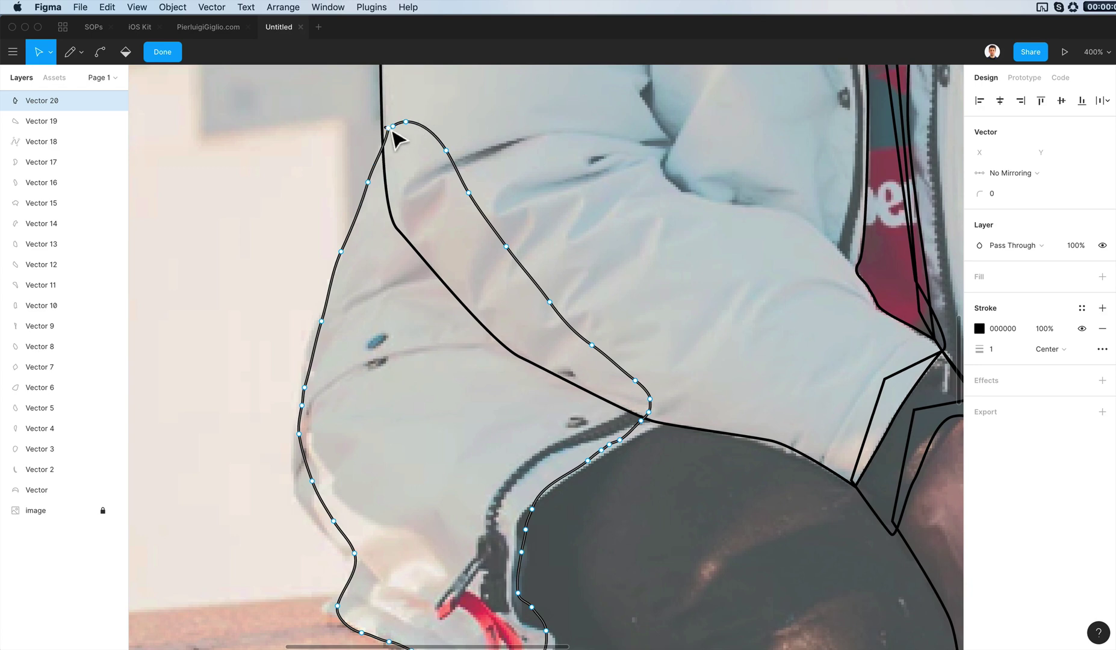
mouse_move(389, 128)
left_mouse_down()
mouse_move(389, 150)
mouse_move(400, 129)
mouse_move(396, 150)
mouse_move(398, 141)
left_mouse_up()
key("super+z")
key("super+z")
key("super+z")
key("super+z")
left_click(433, 119)
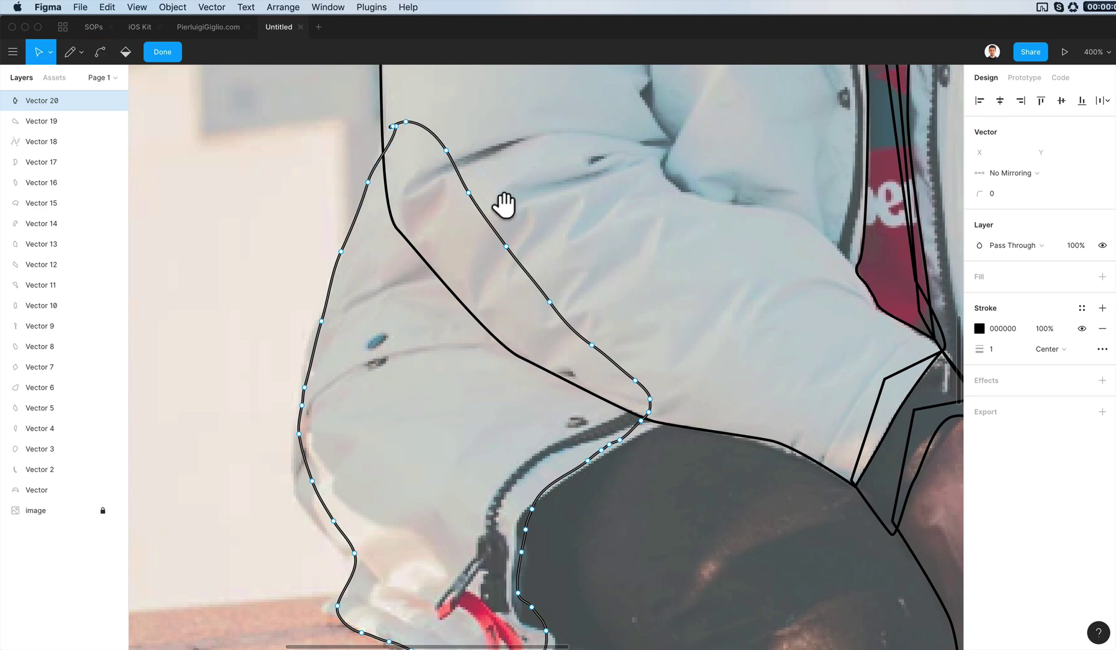
Draw the near trouser leg freehand with the Pencil tool, from the jacket hem down around the trouser hem and back over the thigh.
left_click_drag(591, 307, 493, 202)
left_click_drag(672, 458, 563, 150)
key("super+minus")
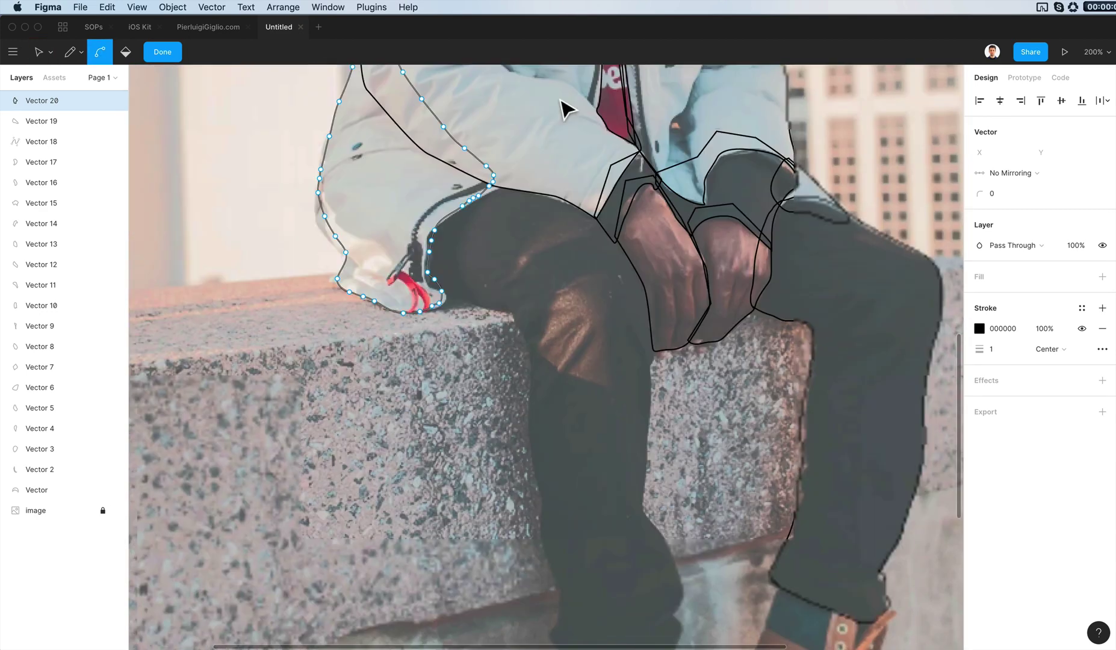
left_click_drag(575, 319, 530, 287)
key("p")
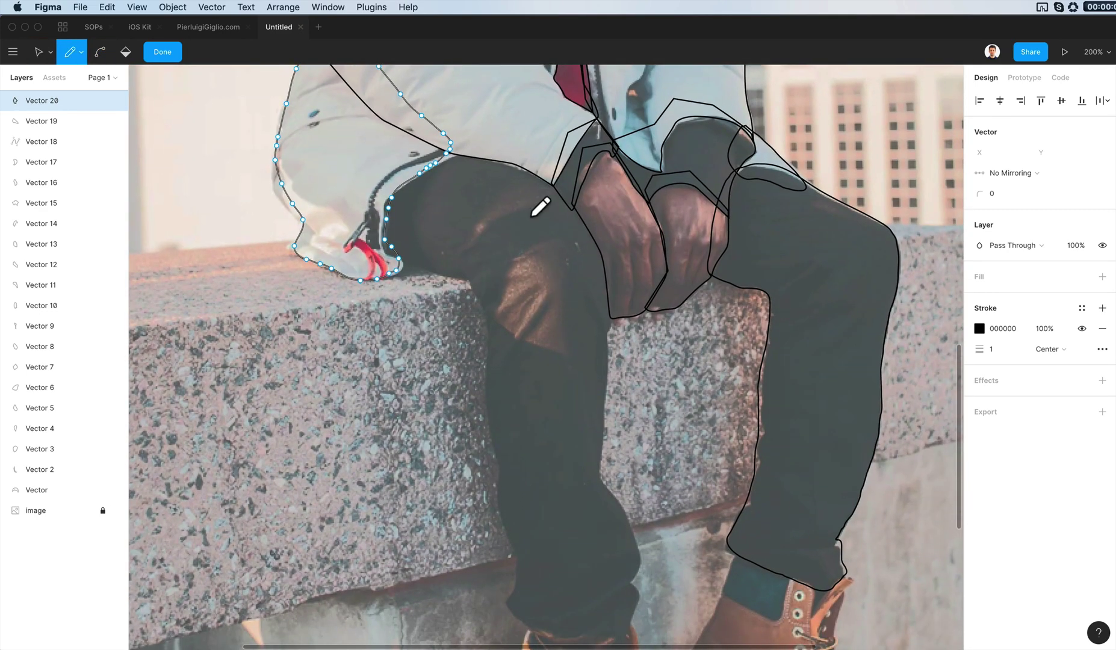
key("Escape")
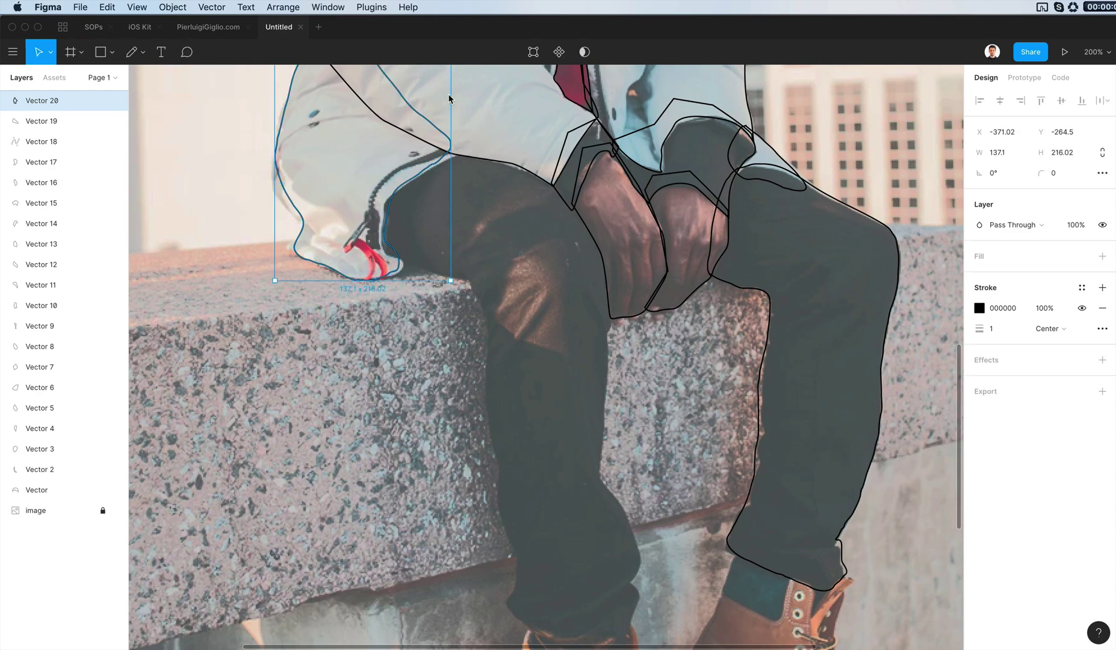
key("p")
mouse_move(459, 148)
left_mouse_down()
mouse_move(396, 203)
mouse_move(384, 272)
left_mouse_up()
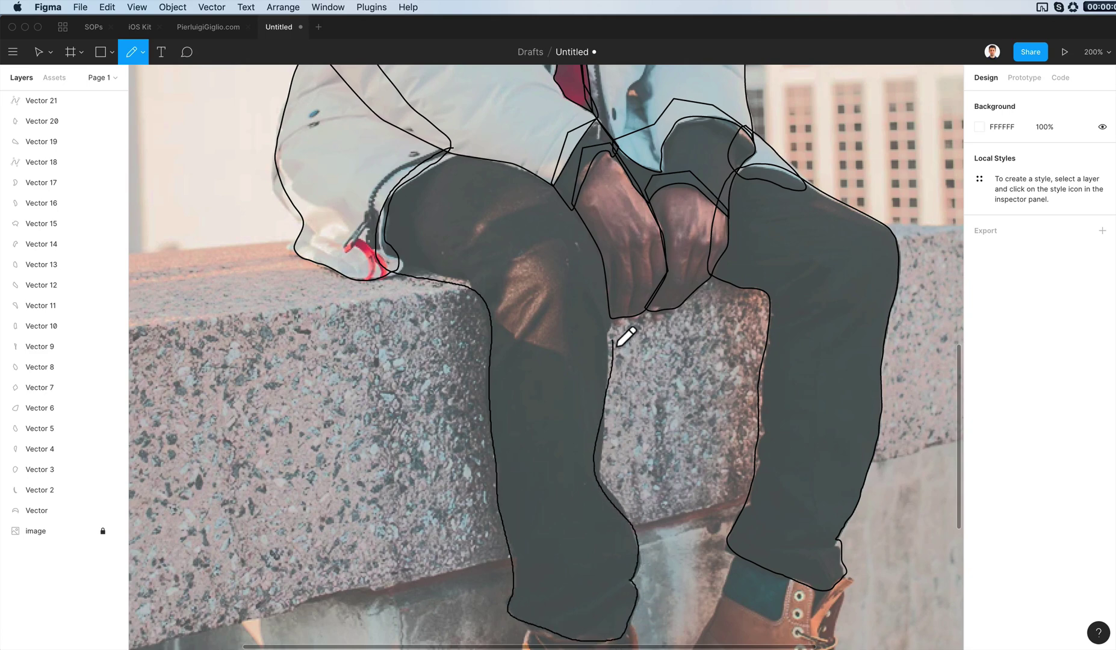
mouse_move(616, 344)
left_mouse_down()
mouse_move(599, 213)
mouse_move(512, 149)
mouse_move(458, 163)
left_mouse_up()
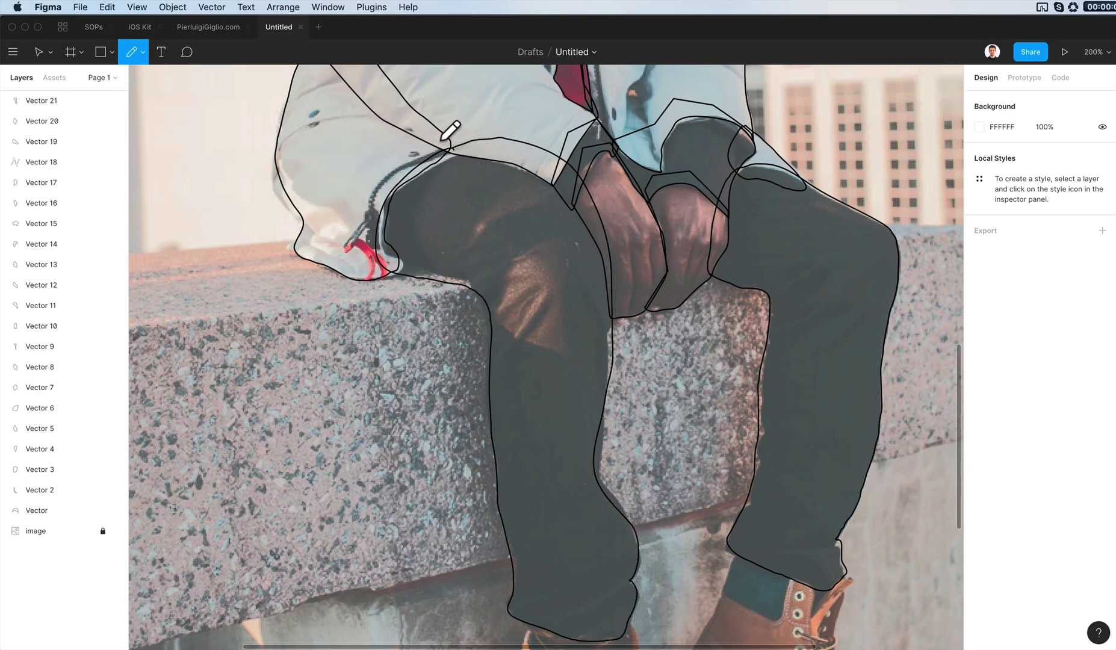
Draw the near boot's full outline freehand with the Pencil tool, undoing a false stroke and overlapping the trouser hem at the ankle.
key("v")
scroll(545, 163, "down", 10)
scroll(544, 162, "right", 5)
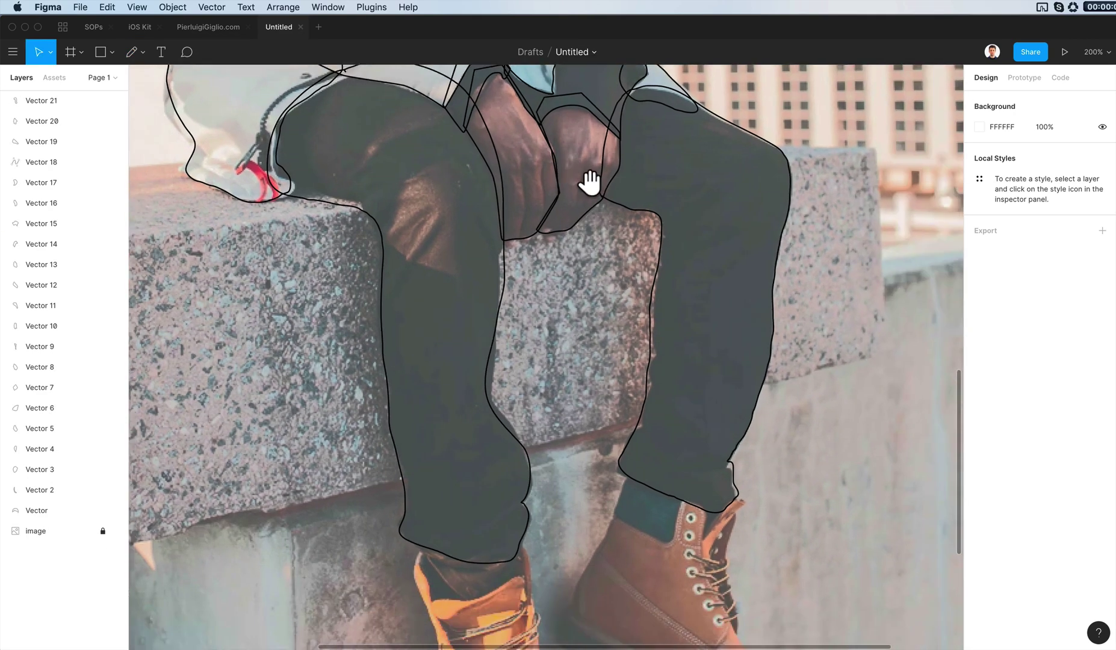
key("shift+p")
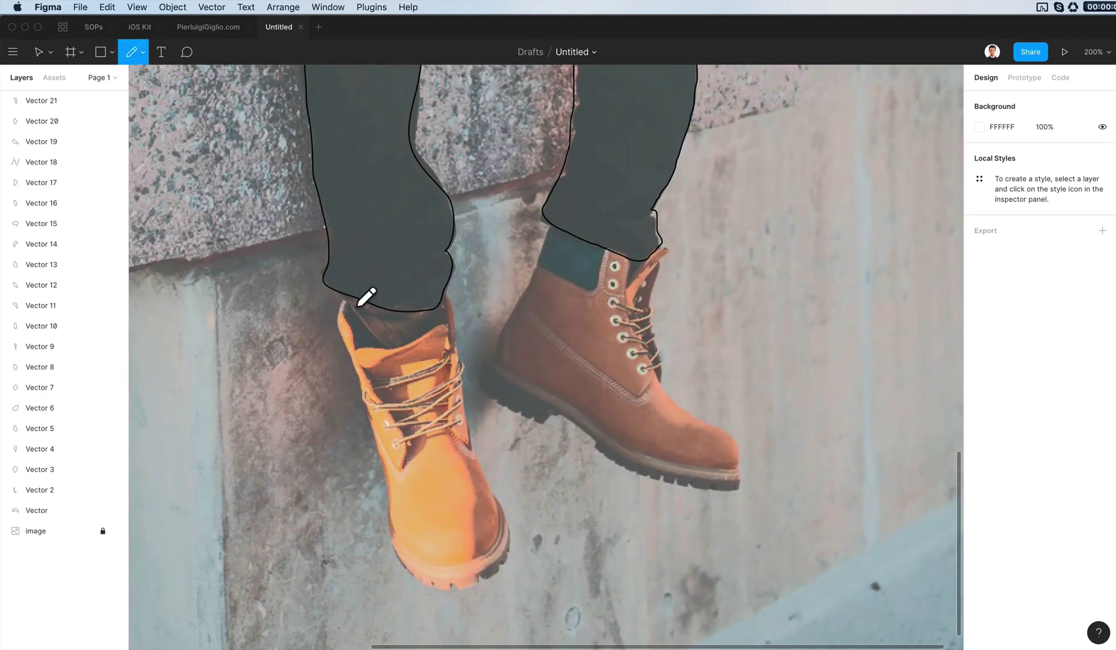
left_click_drag(358, 305, 349, 303)
left_click_drag(394, 469, 397, 507)
key("super+z")
left_click_drag(377, 421, 394, 513)
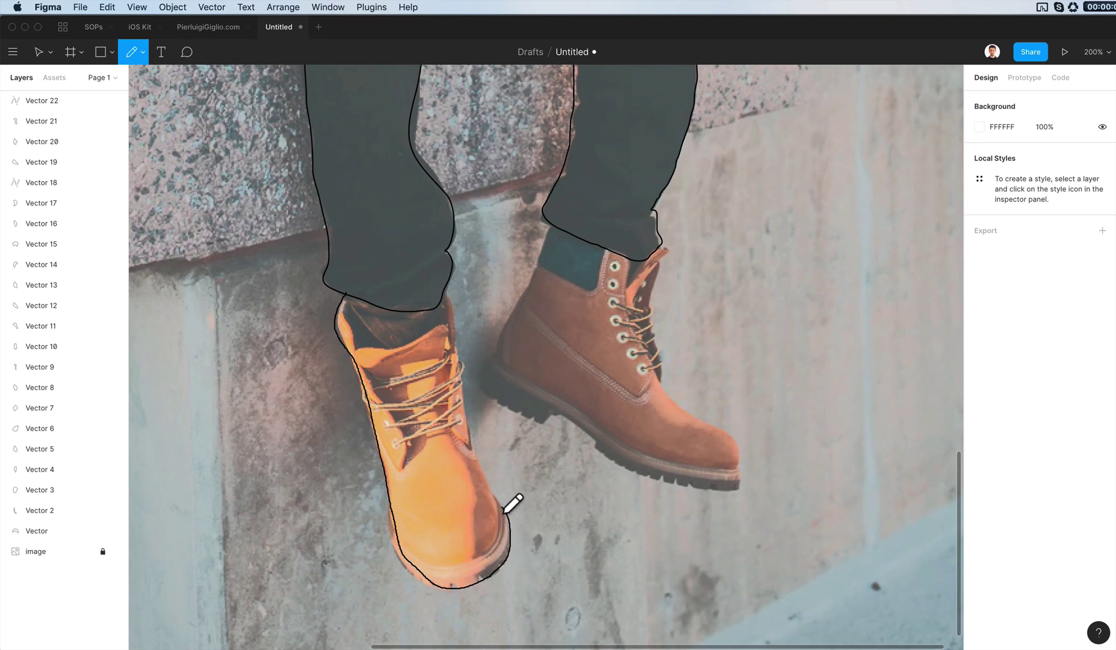
left_click_drag(504, 513, 454, 320)
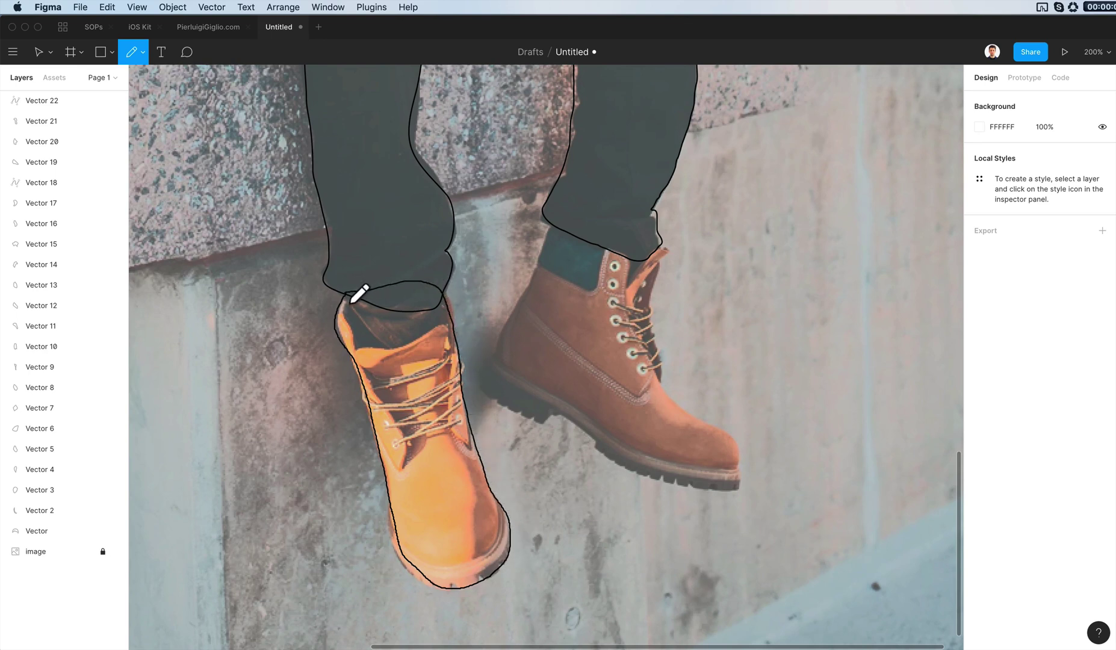
key("Escape")
Draw the near boot's dark ankle opening freehand with the Pencil tool, overlapping the trouser hem.
key("shift+p")
left_click_drag(348, 286, 342, 310)
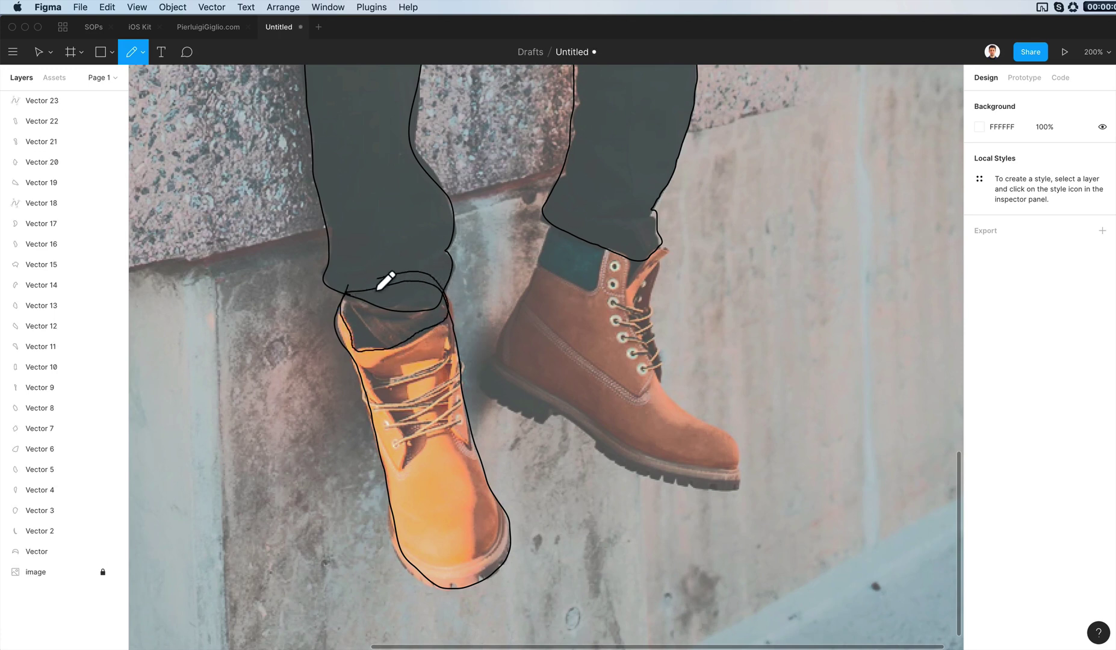
key("v")
Draw the far boot's teal collar and its brown upper as separate freehand shapes, both overlapping the trouser hem.
key("shift+p")
left_click_drag(571, 241, 566, 224)
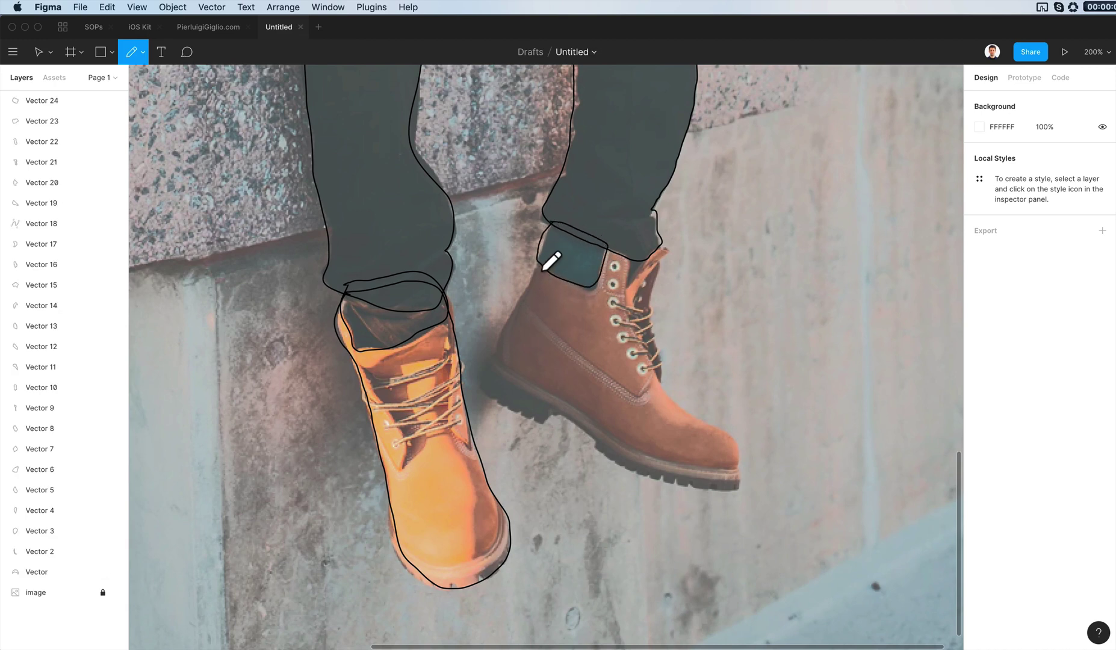
left_click_drag(542, 269, 526, 304)
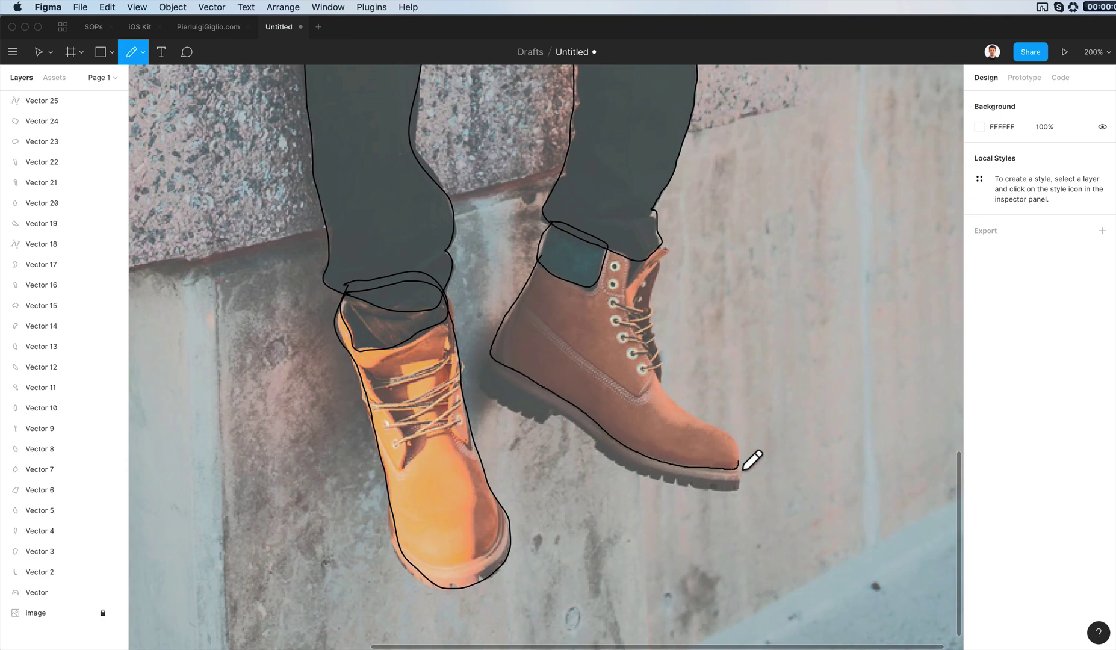
mouse_move(715, 431)
left_mouse_down()
mouse_move(678, 415)
mouse_move(665, 390)
mouse_move(656, 325)
mouse_move(665, 267)
left_mouse_up()
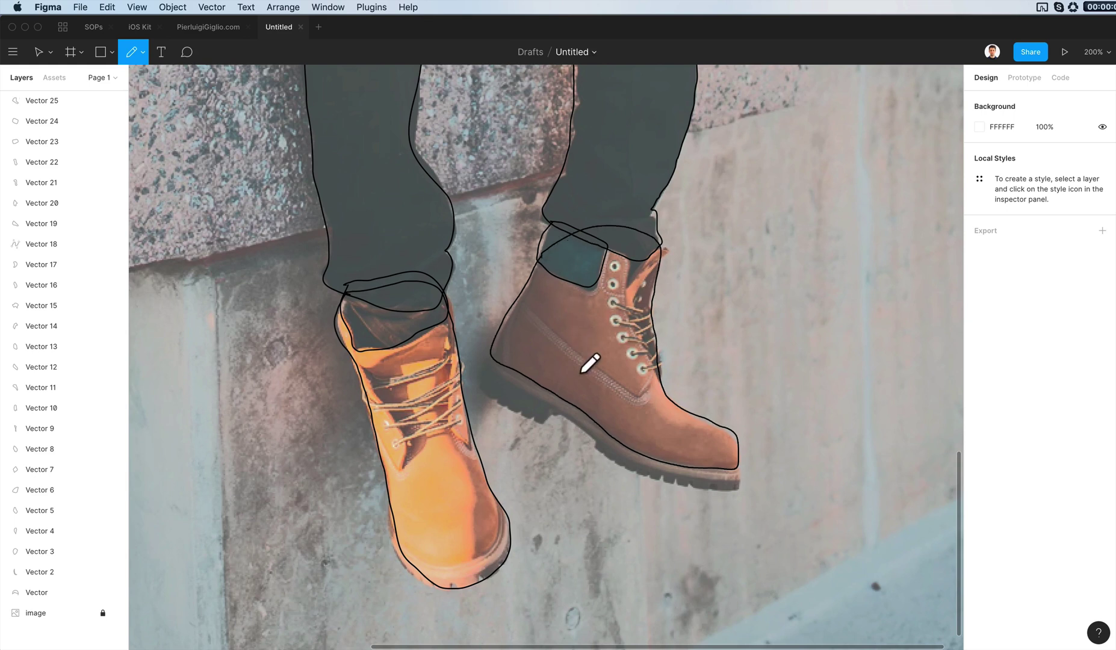
mouse_move(500, 369)
left_mouse_down()
mouse_move(483, 388)
mouse_move(493, 409)
mouse_move(540, 427)
mouse_move(492, 374)
mouse_move(488, 402)
left_mouse_up()
key("super+z")
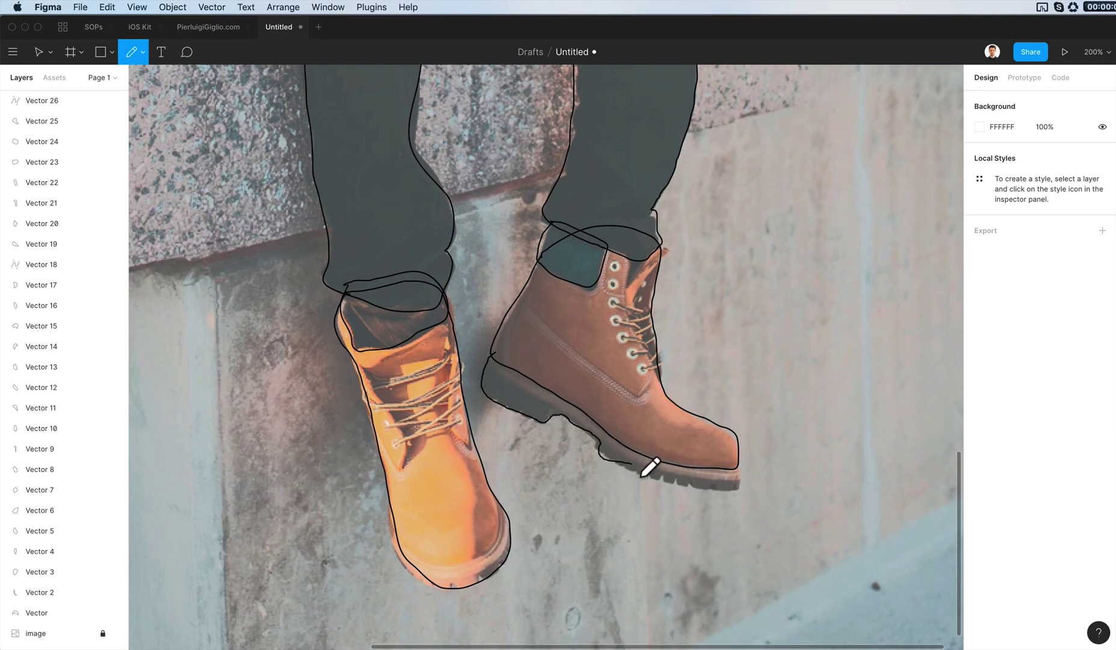
mouse_move(650, 467)
left_mouse_down()
mouse_move(733, 501)
mouse_move(746, 489)
mouse_move(747, 456)
left_mouse_up()
key("ctrl+z")
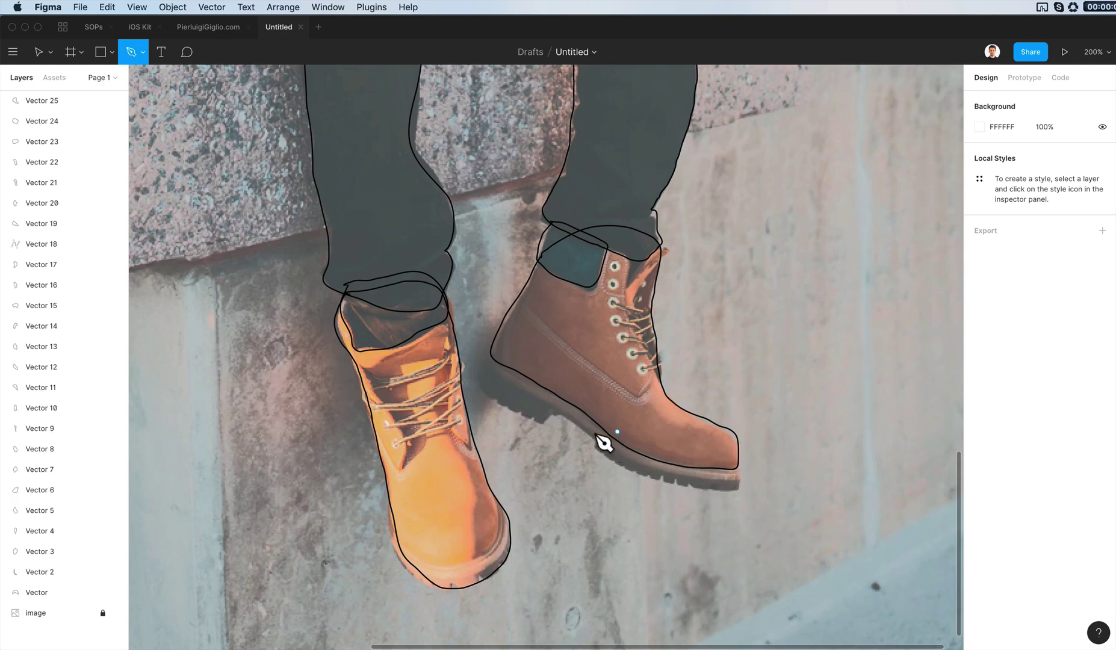
Outline the far boot's sole with the Pen tool from heel to toe, close the shape at the heel and clear the selection.
left_click(491, 353)
left_click_drag(478, 386, 598, 447)
left_click(547, 426)
left_click(593, 450)
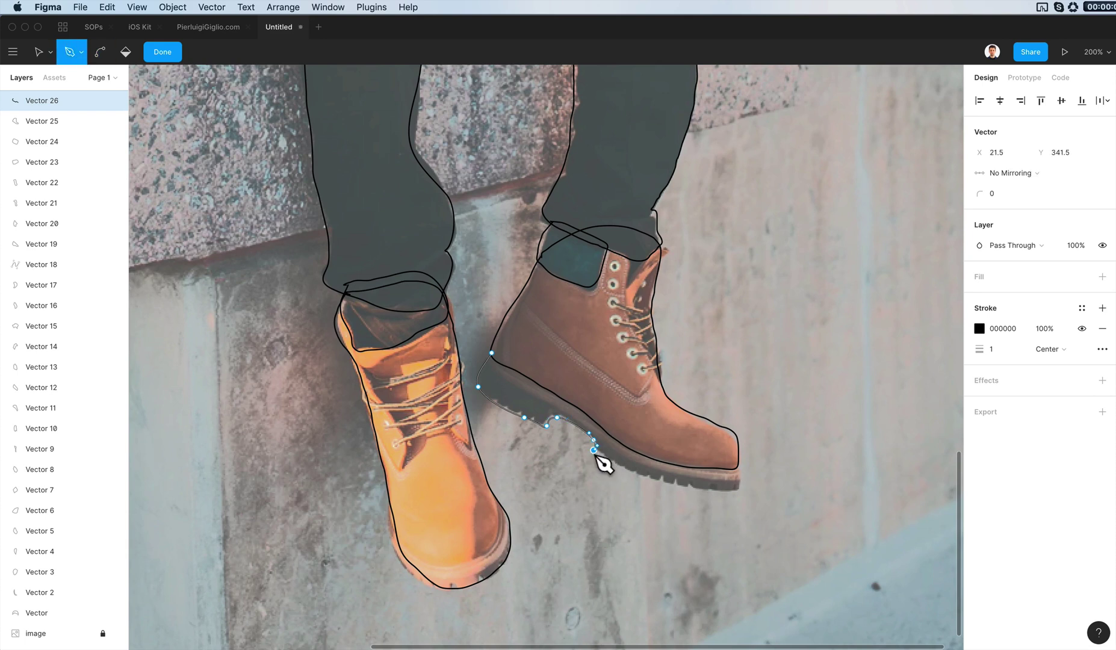
left_click_drag(655, 479, 749, 489)
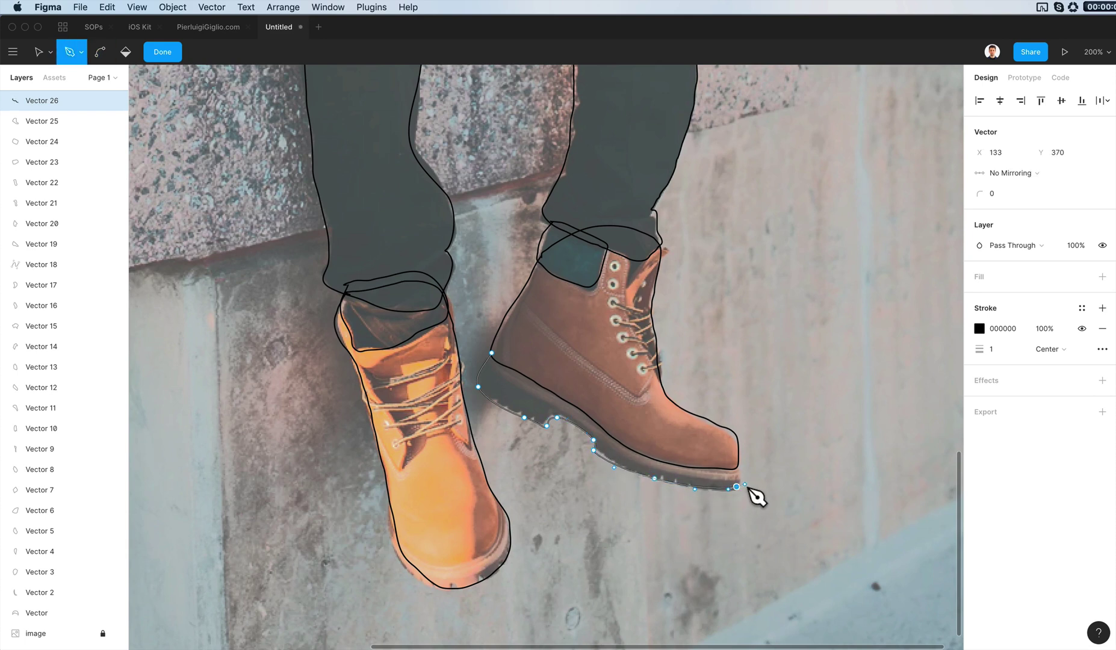
left_click(492, 353)
key("Escape")
key("Escape")
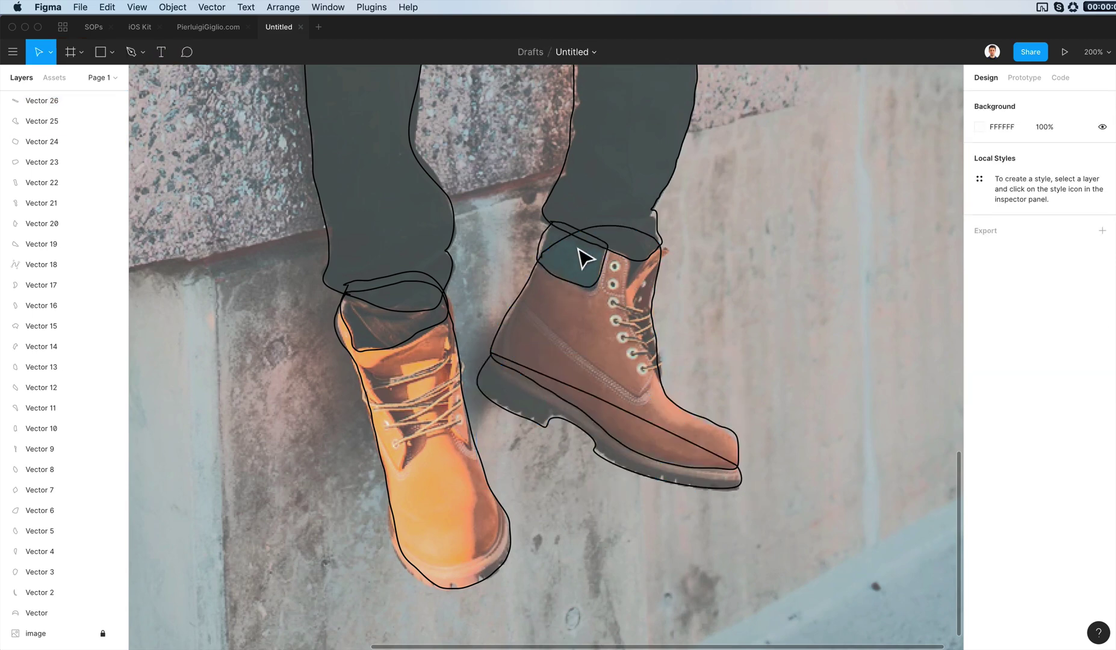
Edit the end points of the far boot's upper and teal collar outlines where they meet at the back of the ankle.
key("super+plus")
scroll(591, 270, "up", 2)
left_click_drag(574, 232, 578, 247)
left_click(568, 232)
double_click(568, 238)
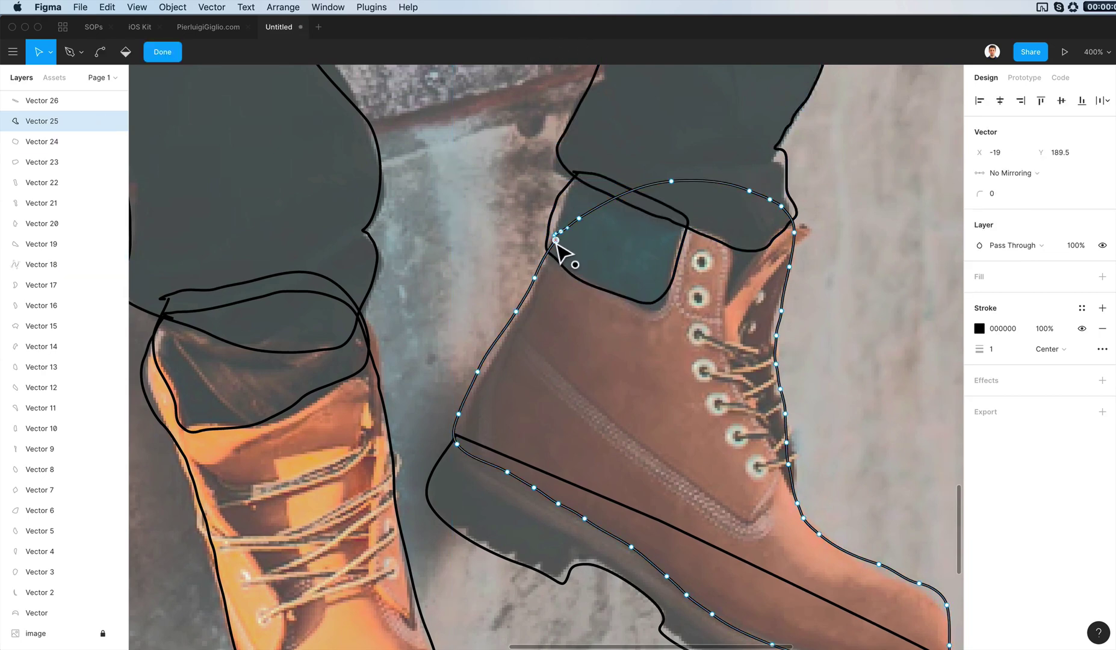
left_click(591, 239)
double_click(577, 176)
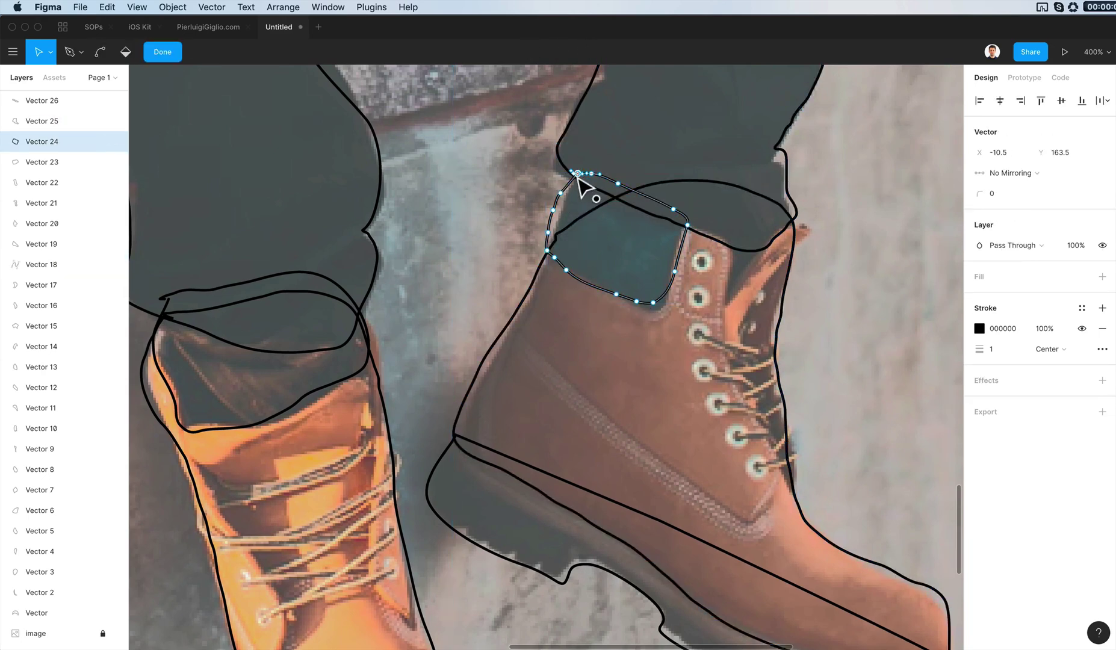
Join the loose end points of the near boot's ankle-opening outline to close the shape.
left_click_drag(529, 295, 619, 286)
left_click(313, 302)
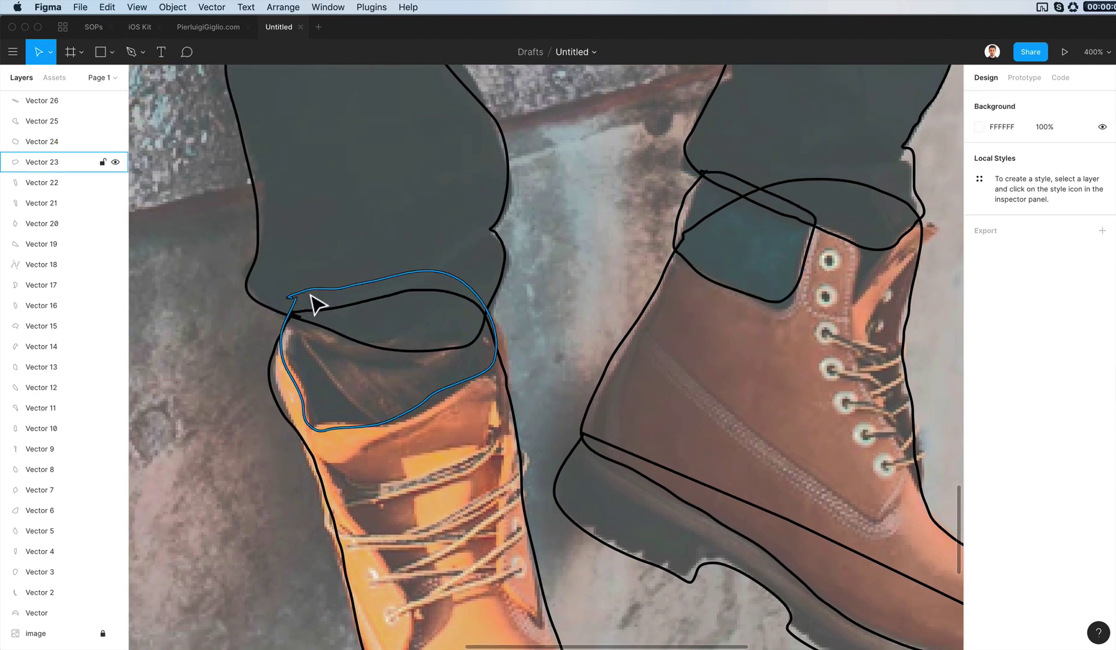
double_click(293, 299)
left_click(295, 304)
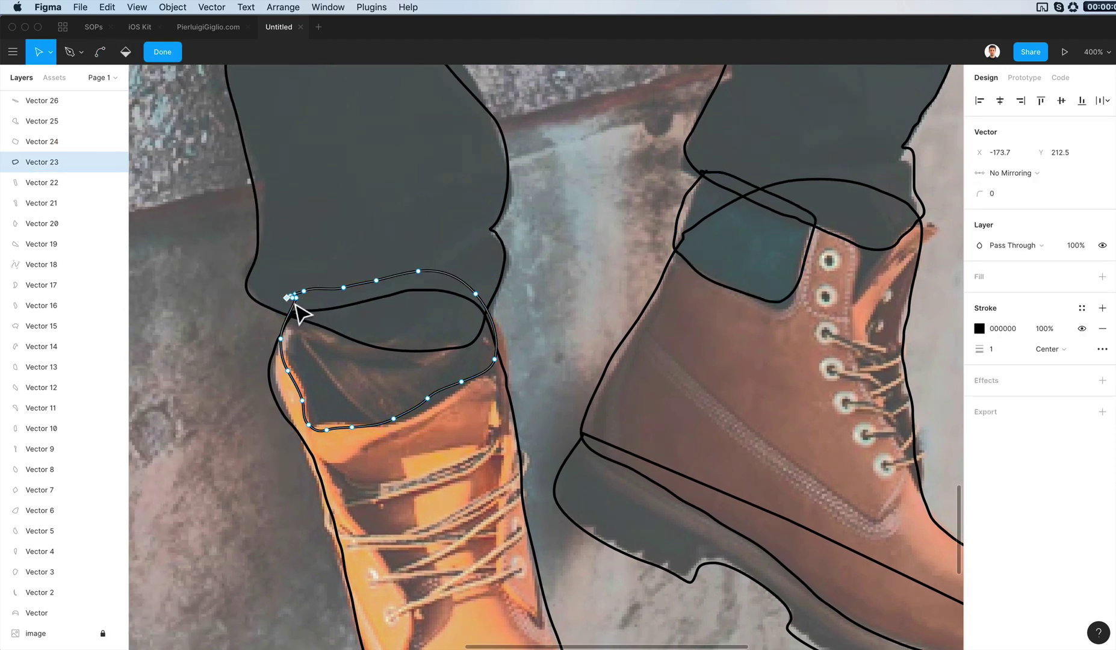
left_click(295, 302)
left_click(298, 301, "super")
double_click(343, 255)
left_click_drag(348, 282, 440, 301)
left_click(430, 261)
key("super+plus")
key("super+plus")
left_click_drag(144, 220, 506, 302)
left_click_drag(144, 249, 650, 329)
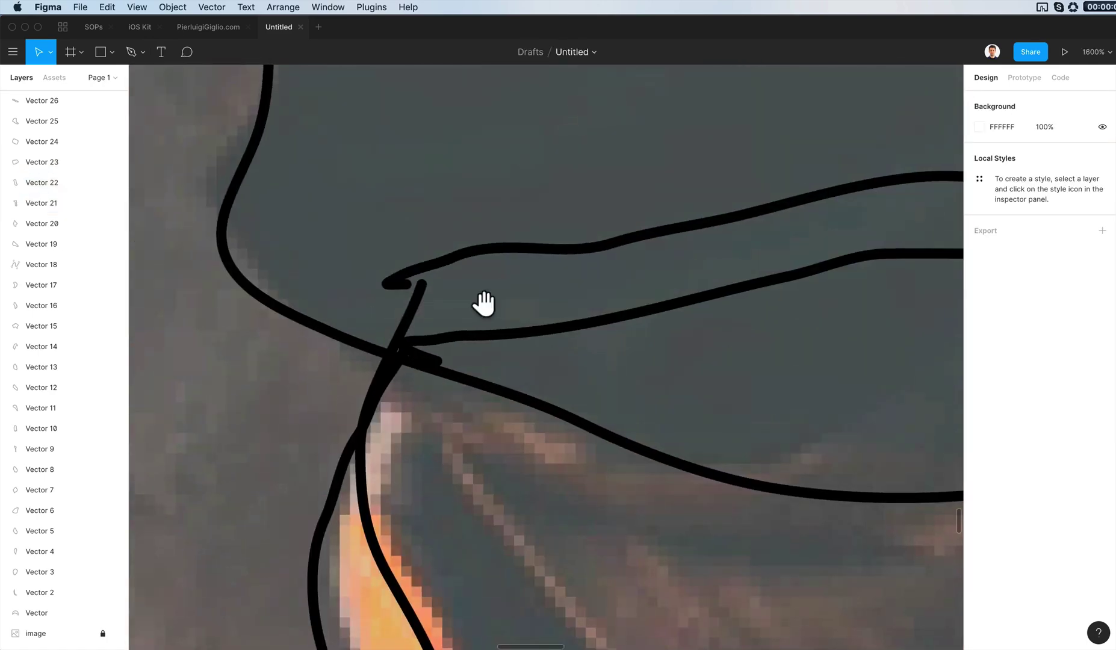
double_click(416, 292)
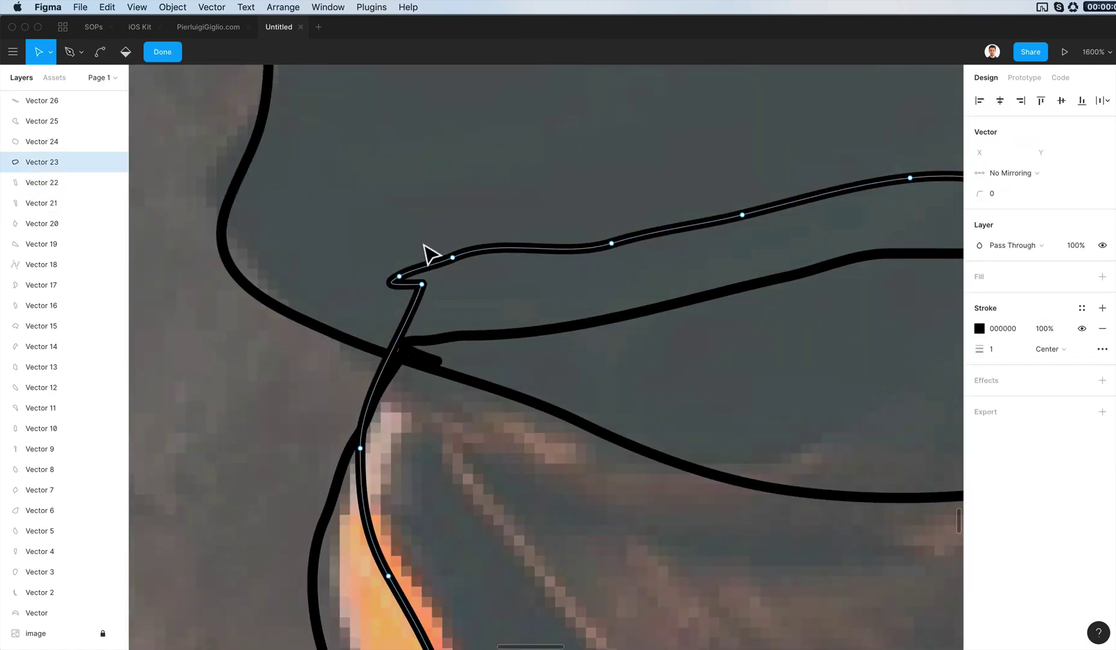
Outline the stone bench's top surface with the Pen tool as a closed five-point shape, from the photo's edge to the near thigh.
key("shift+0")
scroll(765, 241, "up", 6)
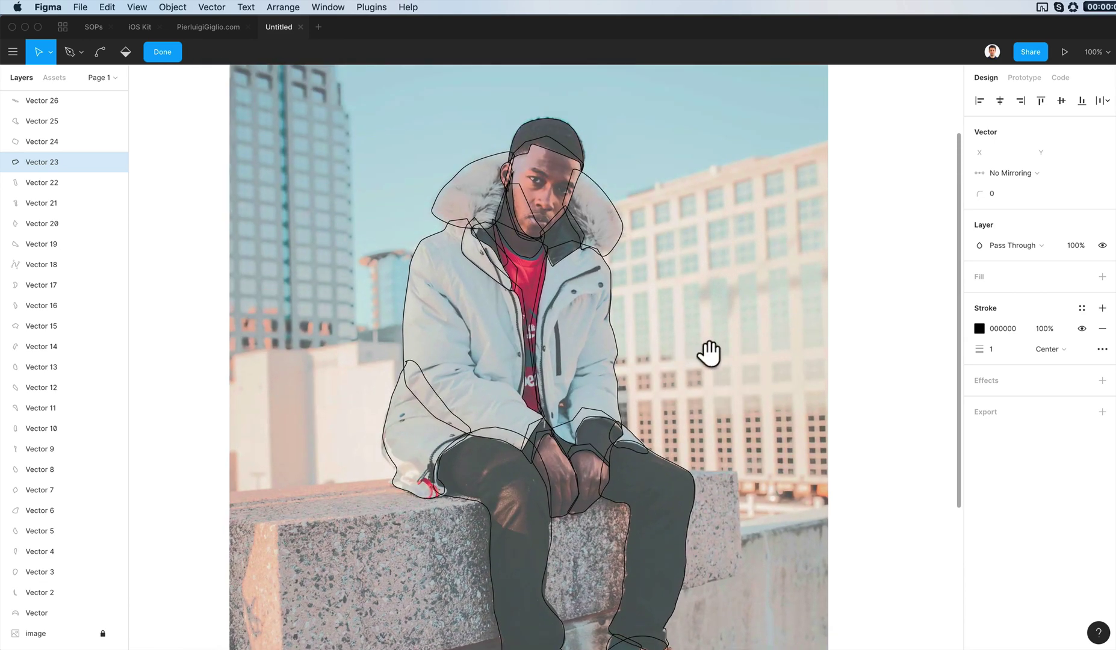
left_click_drag(709, 354, 764, 192)
key("p")
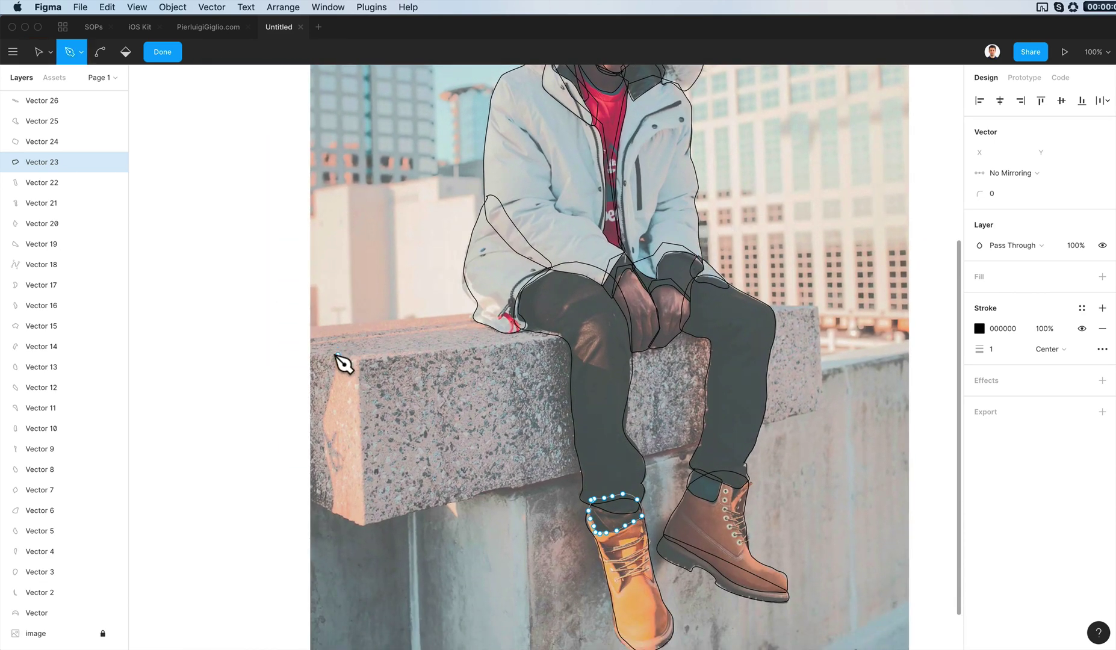
left_click(307, 345)
left_click_drag(361, 360, 377, 364)
left_click(567, 336)
left_click(537, 302)
left_click(307, 321)
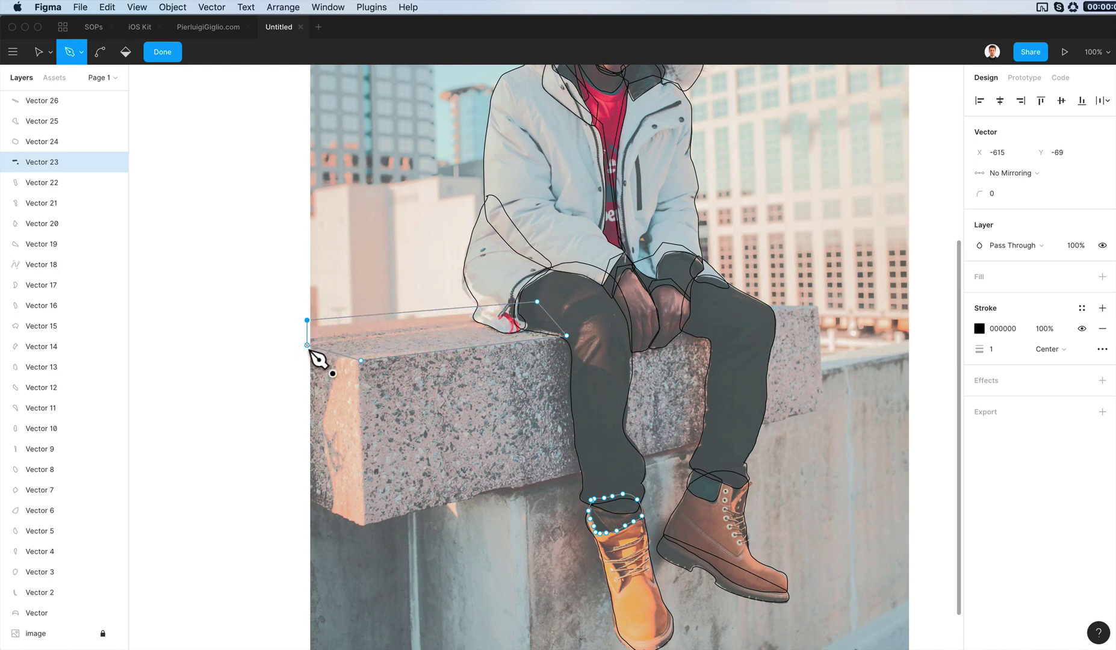
left_click(308, 347)
Draw a small Pen shape over the strip of bench top visible beyond the far knee.
key("p")
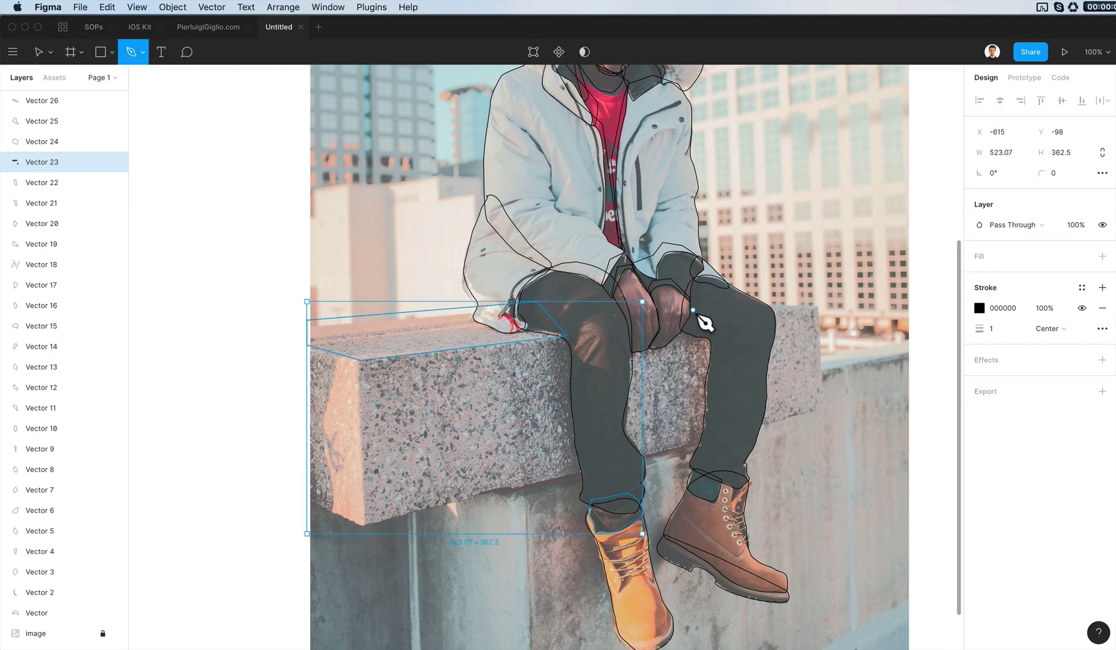
left_click(758, 303)
left_click(815, 307)
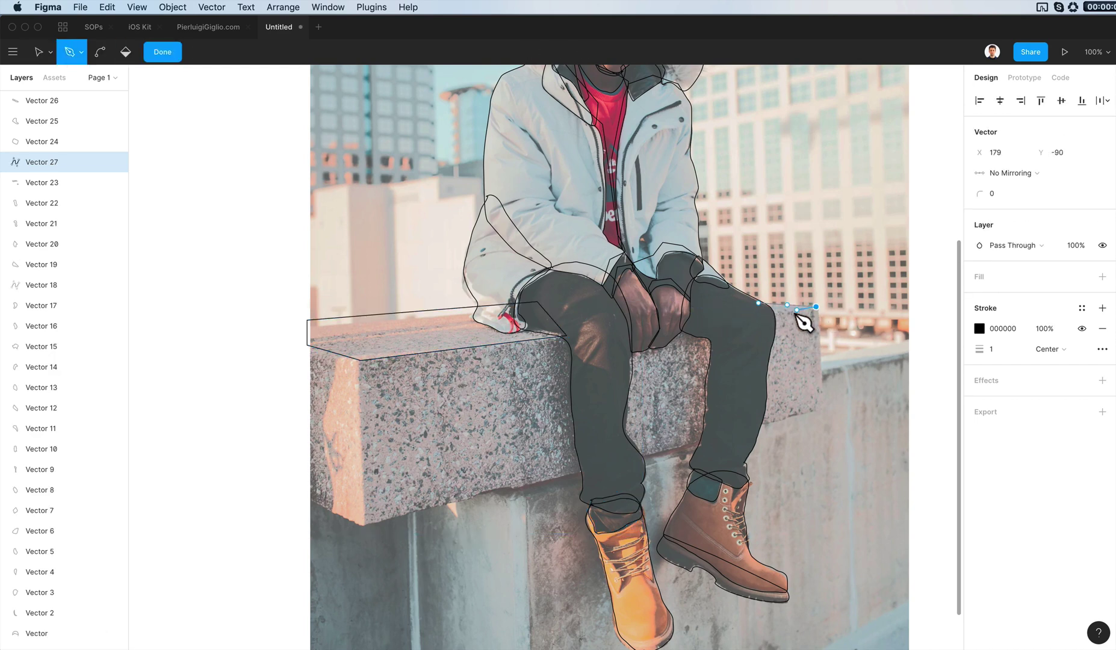
key("Escape")
key("p")
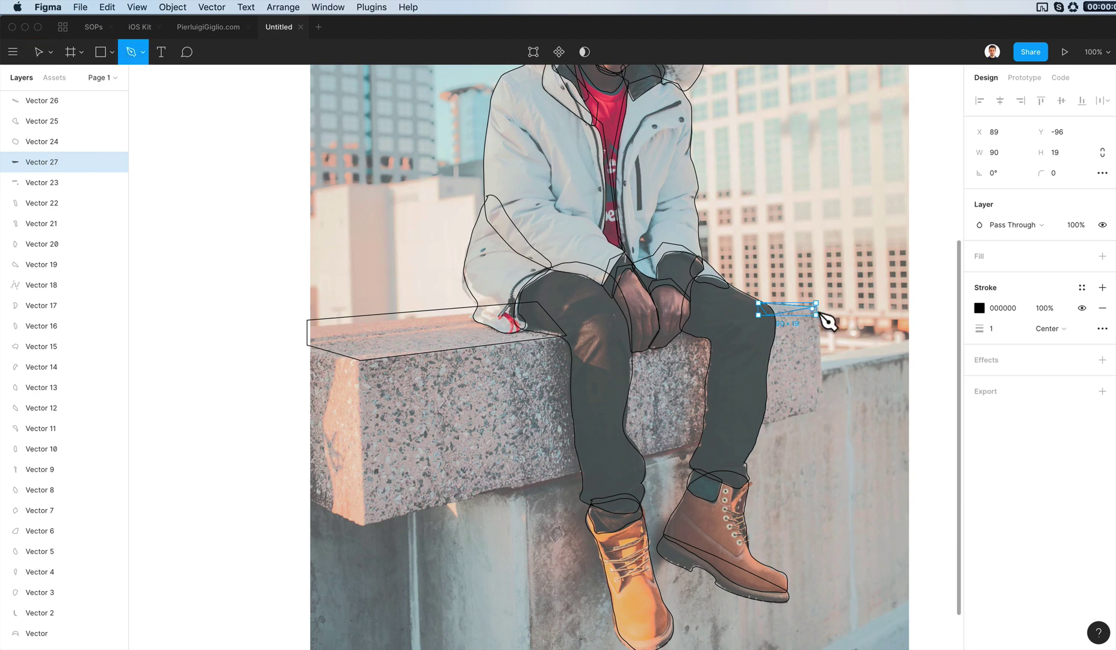
Extend the small bench-top shape beyond the far knee downward to enclose the stone's visible front face beside the far leg.
key("v")
left_click_drag(836, 308, 812, 333)
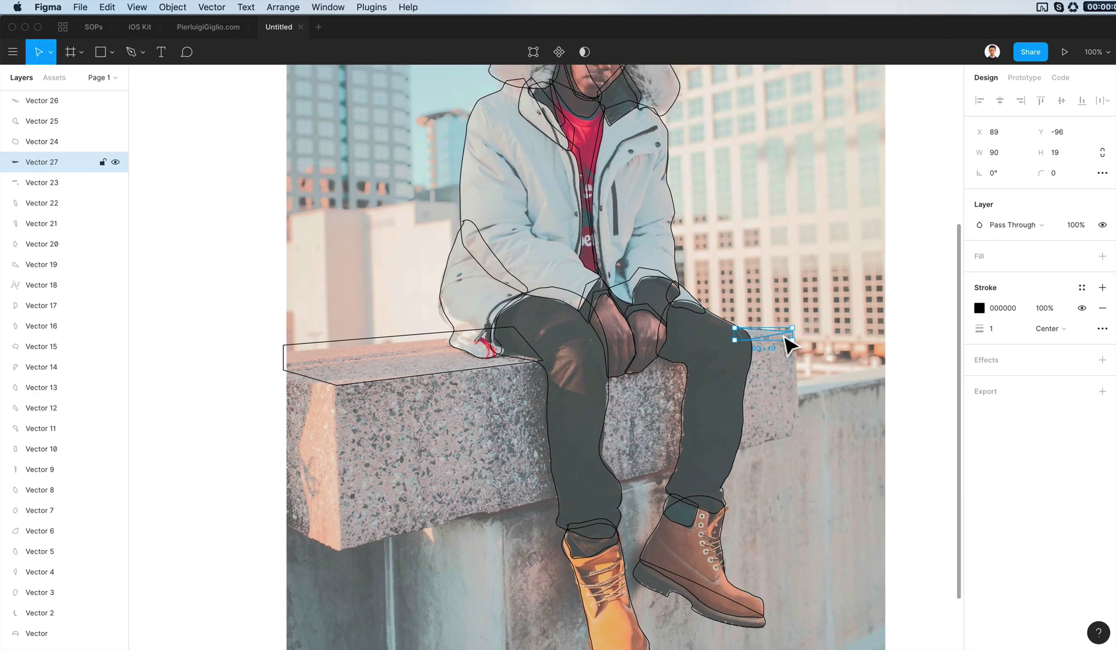
double_click(784, 336)
key("super")
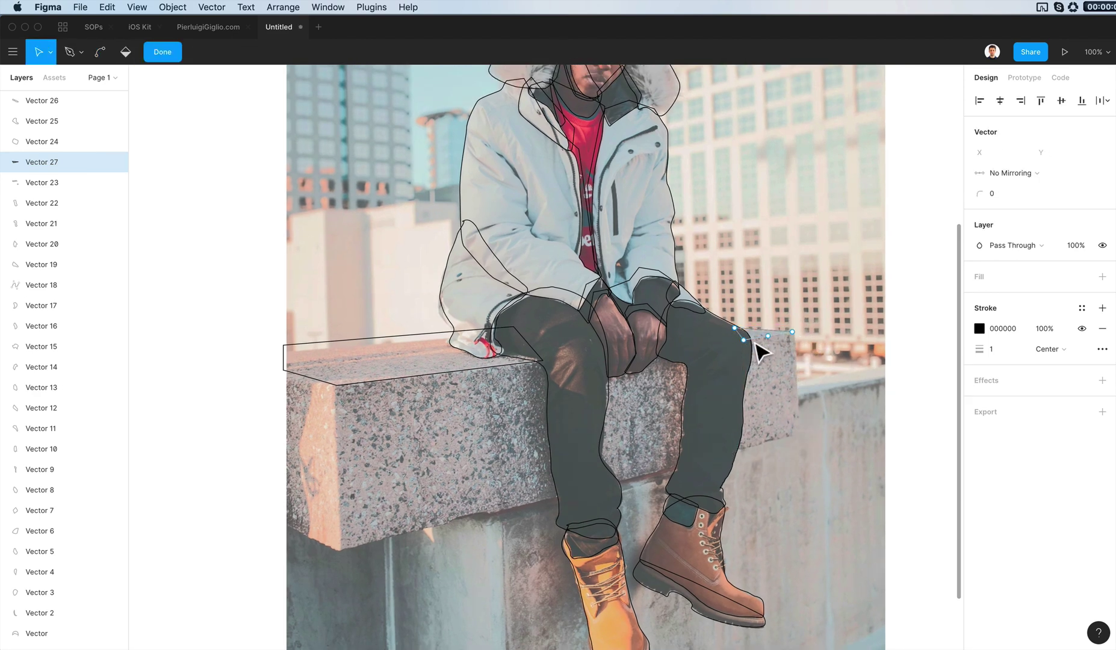
left_click_drag(744, 340, 781, 432)
left_click(745, 342, "super")
left_click_drag(746, 342, 804, 447)
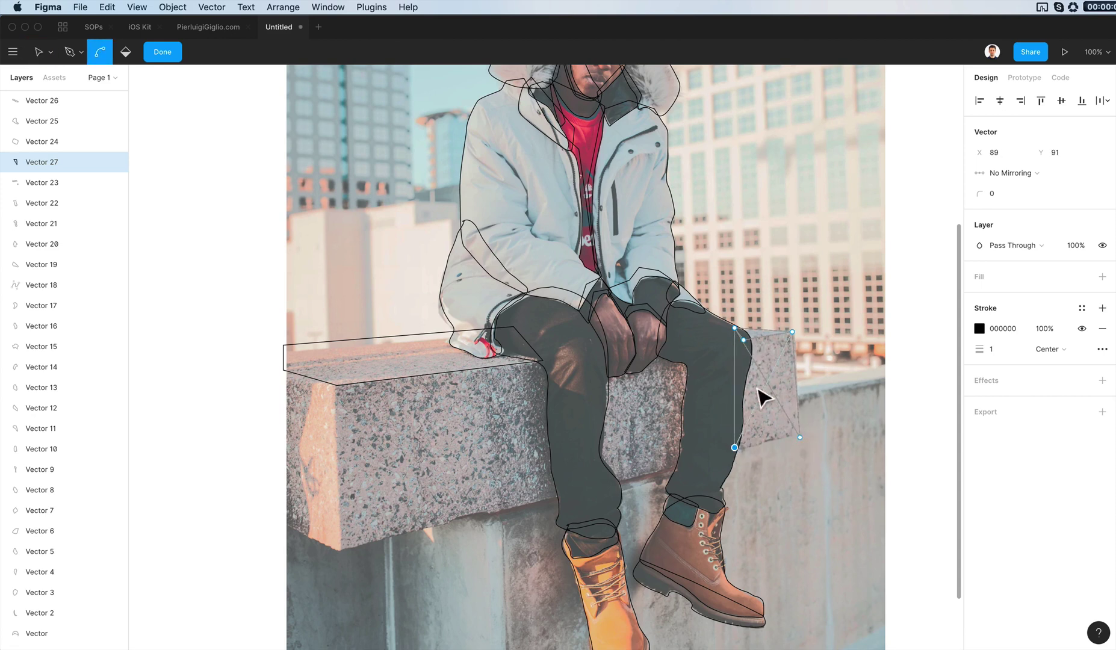
left_click(744, 341)
left_click_drag(767, 383, 747, 473)
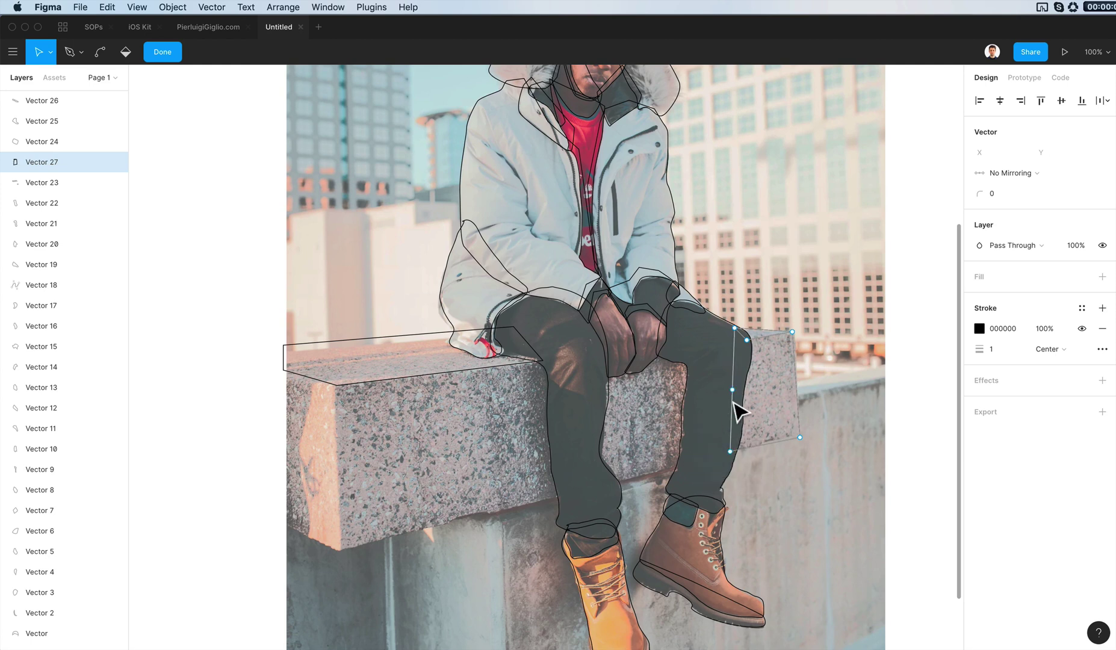
key("Escape")
left_click(713, 404)
key("Escape")
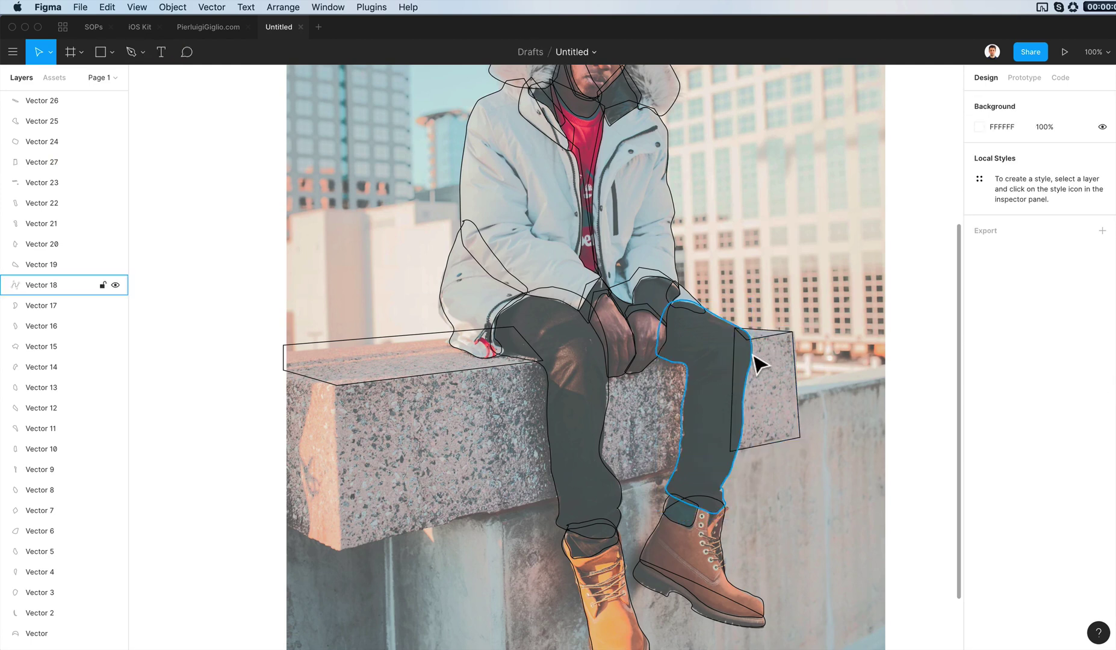
Outline the bench's front face visible between the legs with the Pen tool as a closed six-point shape overlapping both legs.
key("p")
left_click(593, 374)
left_click(660, 348)
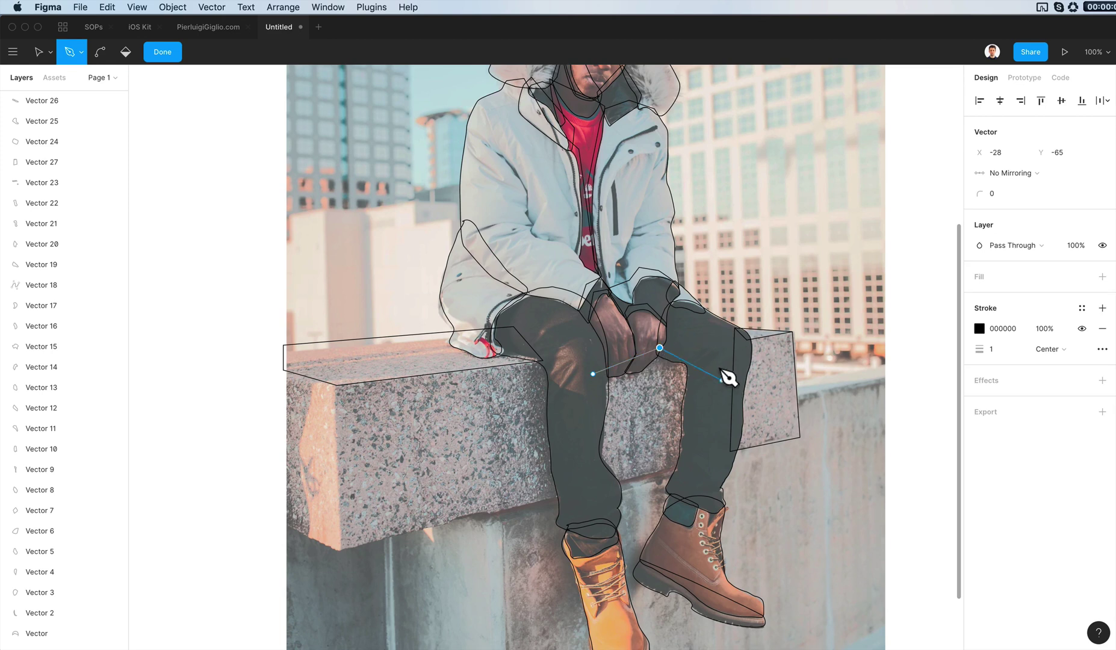
left_click(701, 360)
left_click_drag(688, 463, 652, 475)
left_click(602, 482)
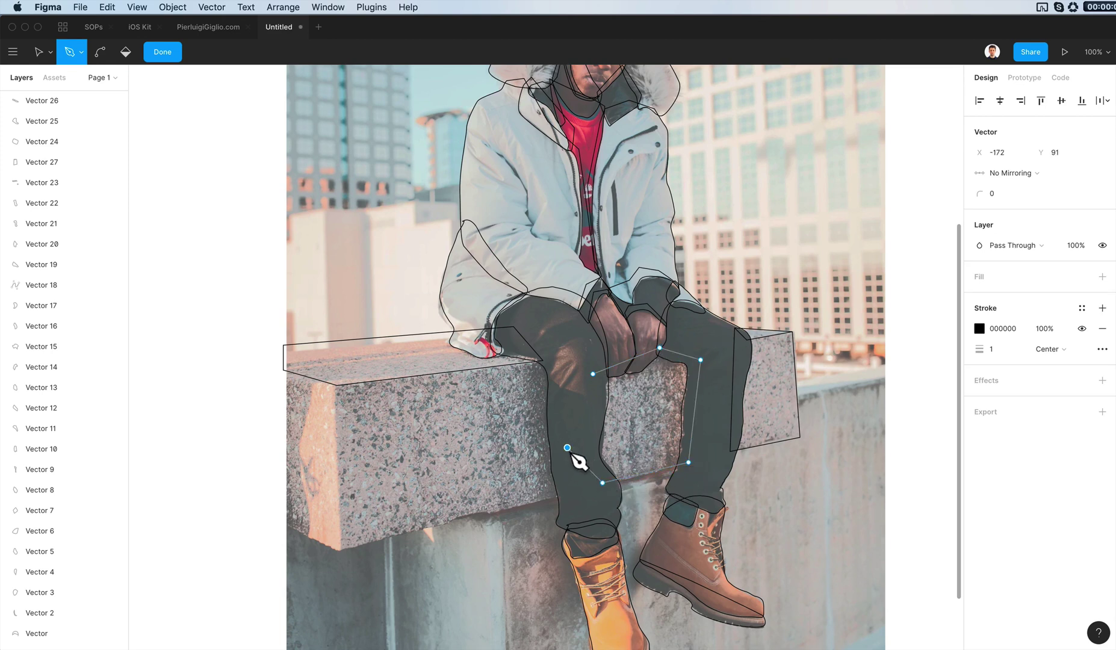
left_click(569, 449)
left_click(593, 373)
key("Escape")
key("p")
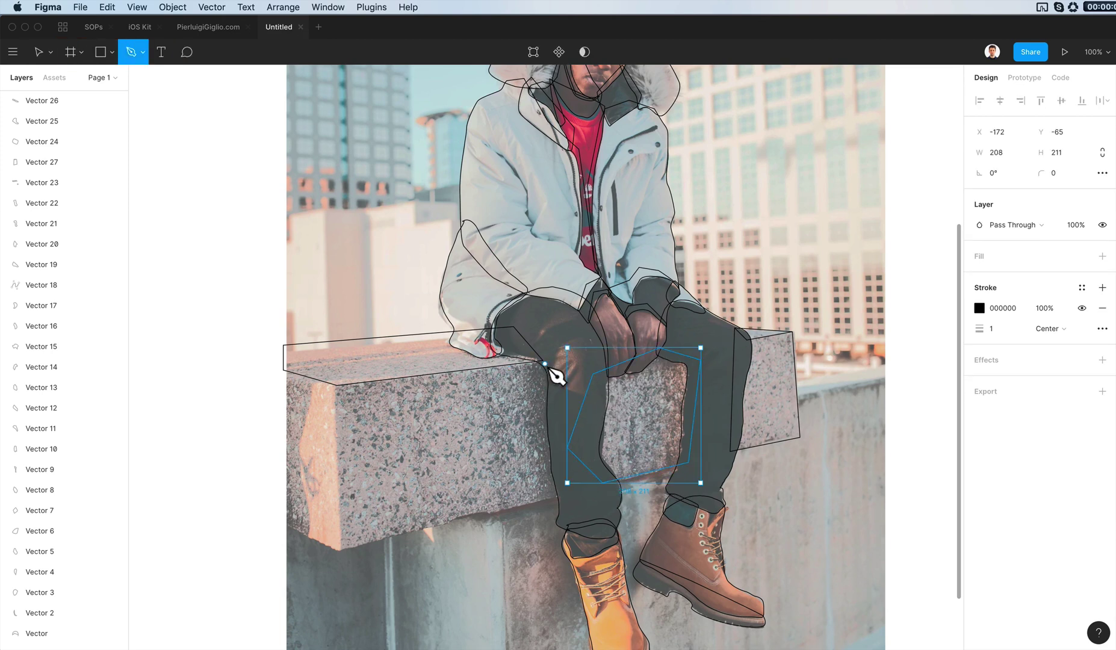
left_click(546, 365)
key("Escape")
key("Escape")
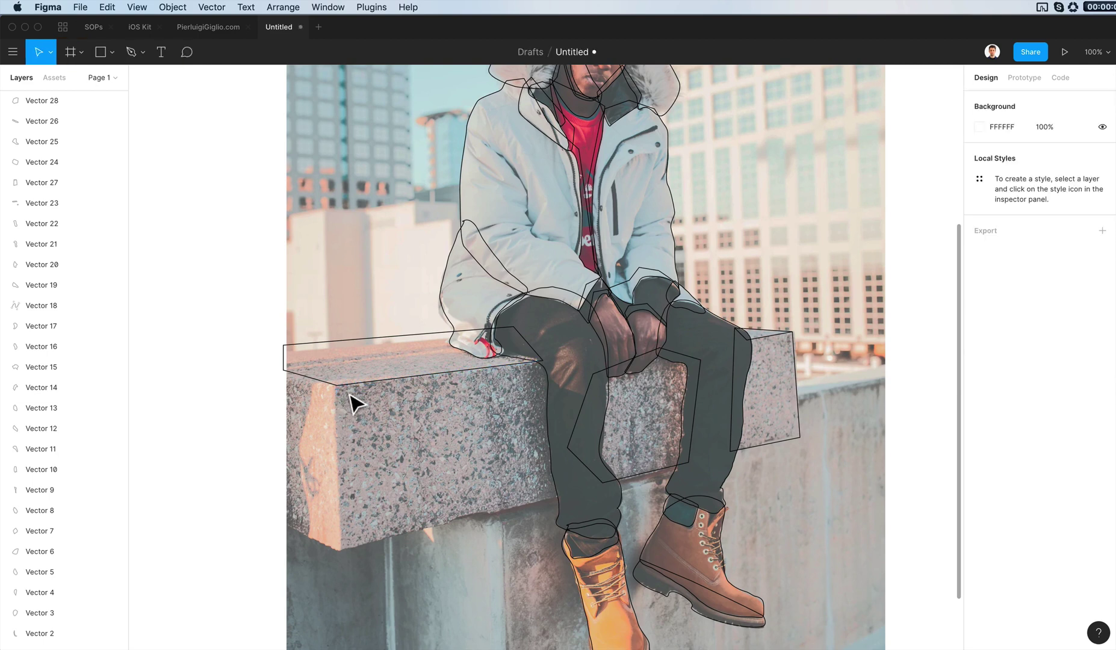
Extend the bench-top outline with lines to the stone's lower front corner and along its lower edge to the near leg.
double_click(355, 393)
left_click_drag(438, 374, 341, 551)
left_click_drag(446, 460, 573, 496)
left_click_drag(339, 389, 299, 520)
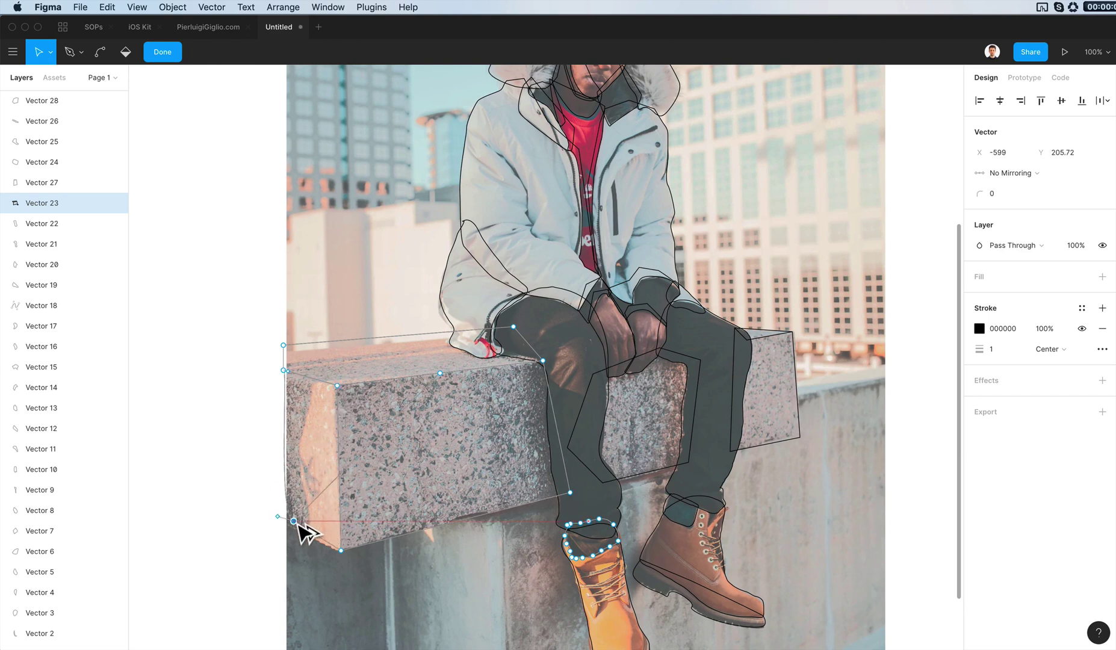
key("super+z")
left_click_drag(289, 373, 299, 489)
key("BackSpace")
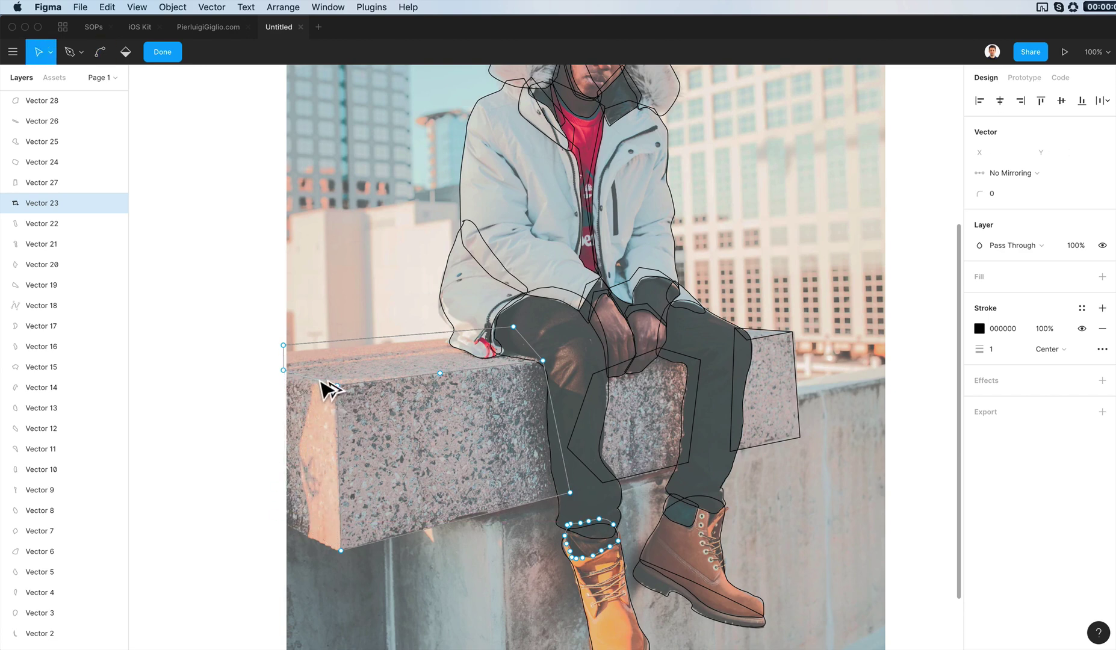
left_click(321, 380)
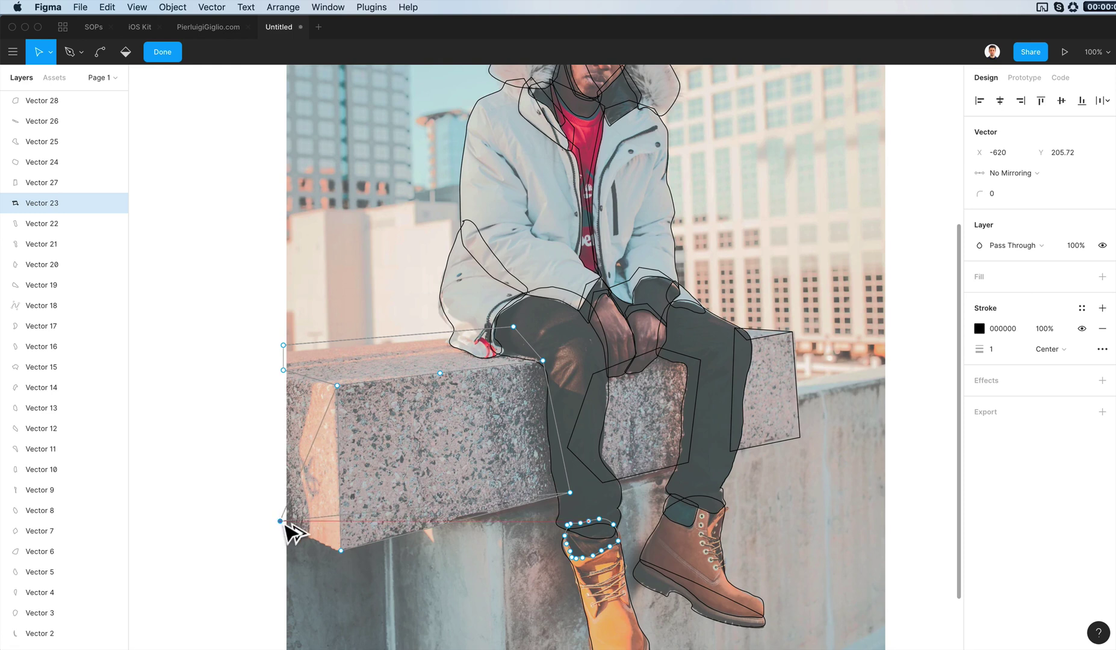
left_click_drag(322, 381, 293, 526)
key("super+z")
Add the bench's end face by connecting the upper corners to the lower corners along the photo's edge and the front corner.
left_click_drag(287, 373, 290, 532)
left_click_drag(341, 388, 340, 546)
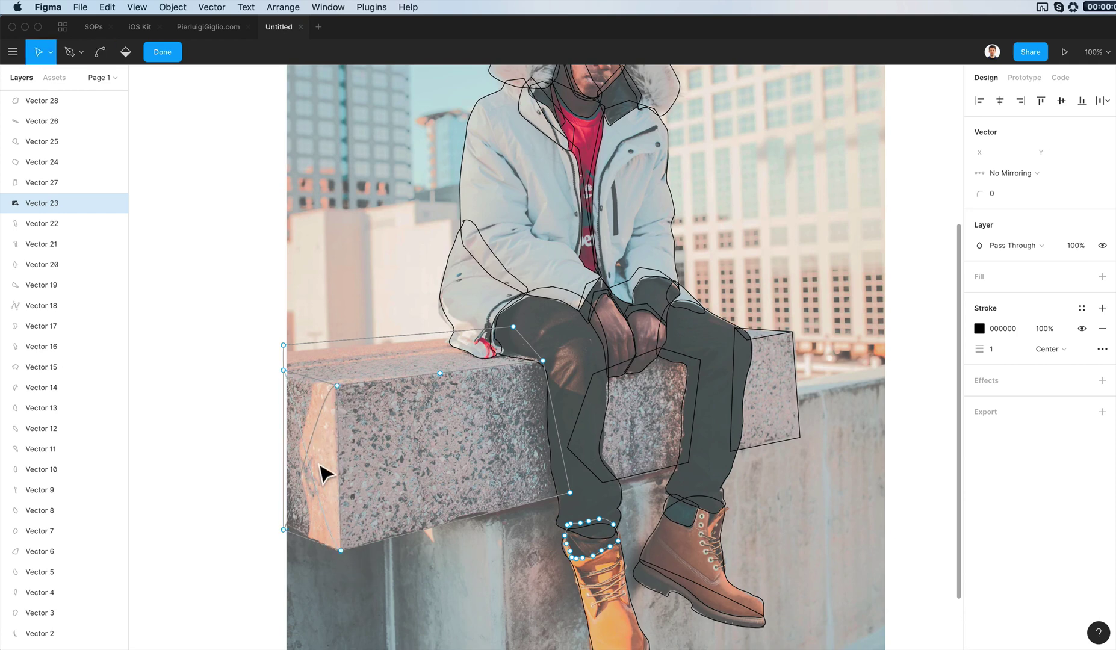
key("Escape")
key("Escape")
Duplicate all the traced outlines and place the copy on the empty canvas beside the photo.
left_click_drag(399, 299, 402, 78)
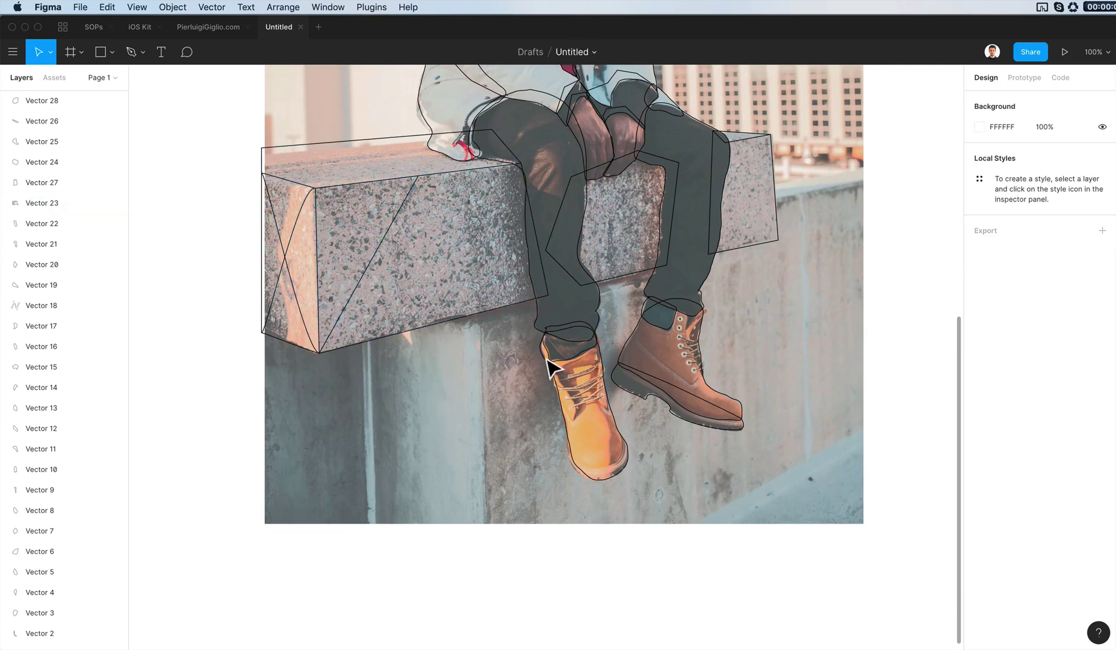
left_click_drag(547, 361, 416, 448)
key("p")
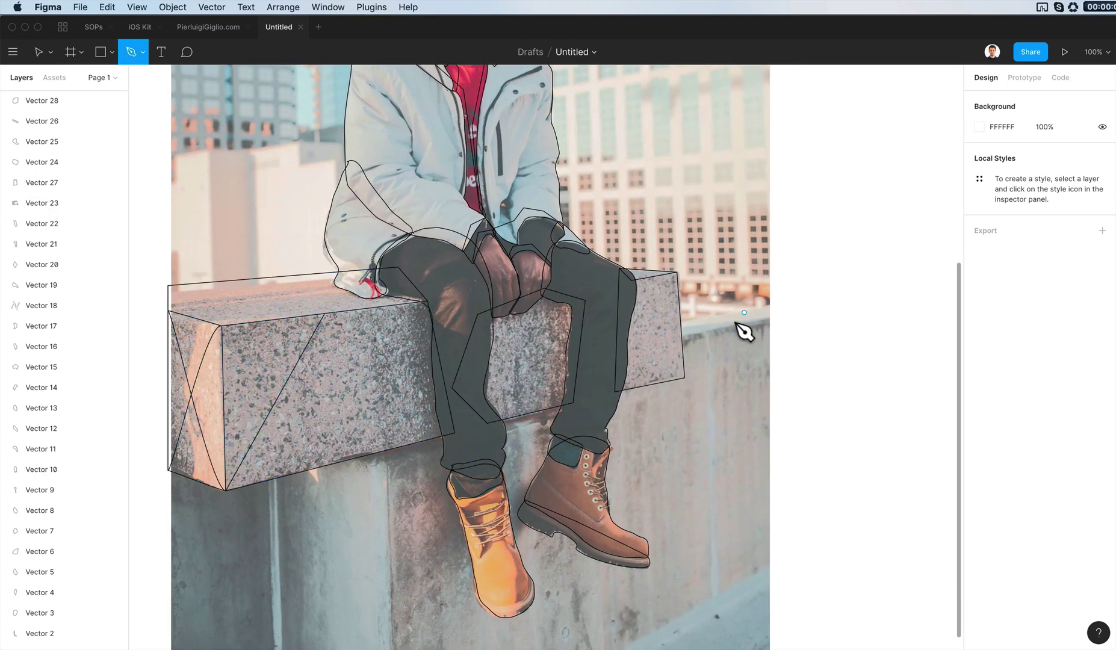
key("v")
scroll(723, 249, "up", 7)
key("minus")
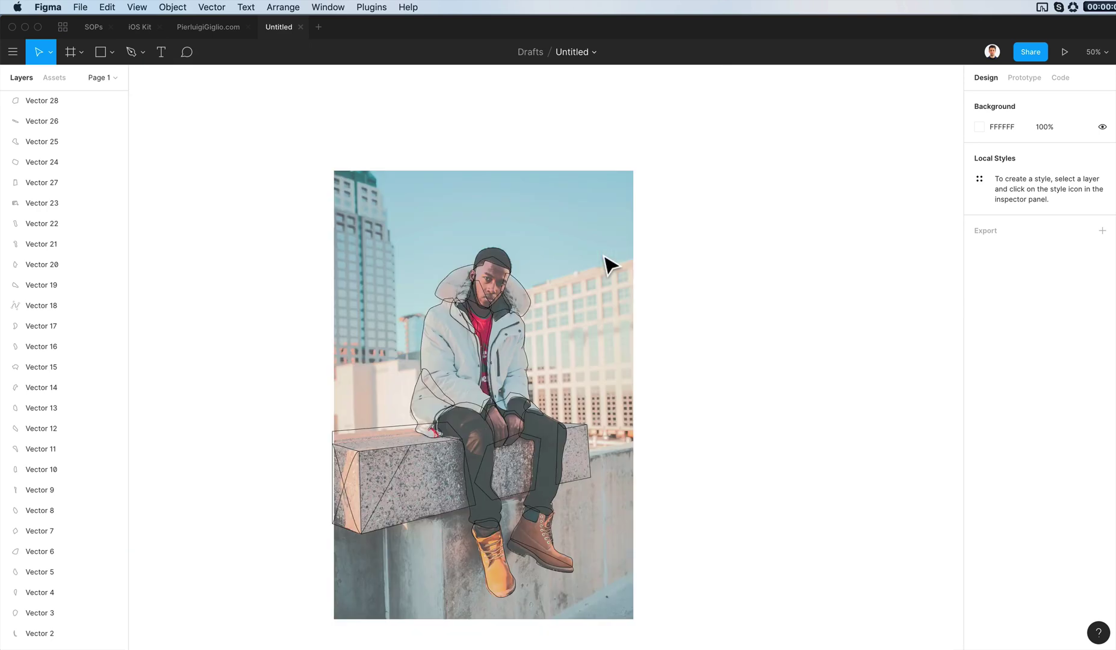
left_click_drag(398, 295, 643, 555)
left_click_drag(517, 392, 855, 391)
left_click(887, 238)
left_click_drag(887, 240, 803, 199)
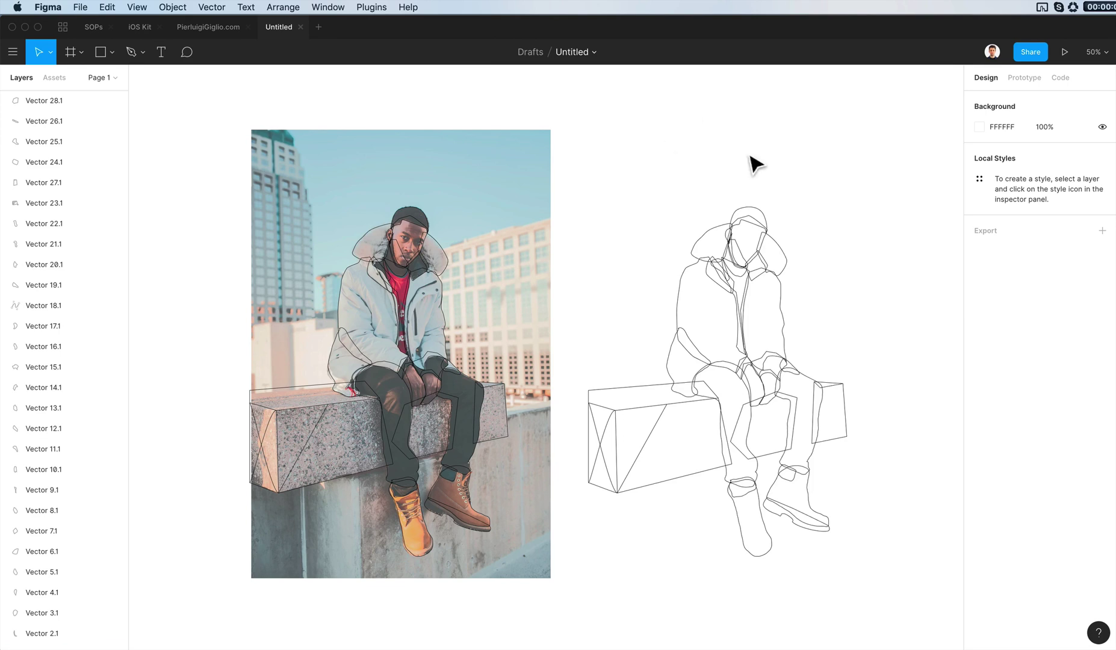
Add a fill to the beanie outline in the copied drawing and open its colour settings.
left_click(763, 219)
left_click(991, 258)
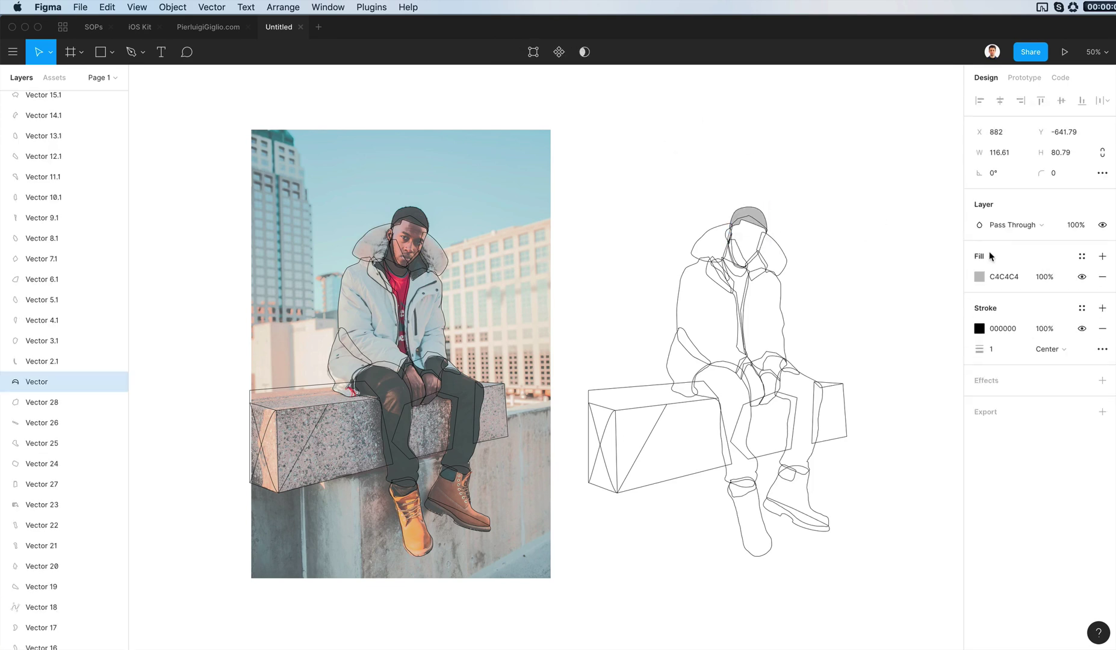
left_click(980, 276)
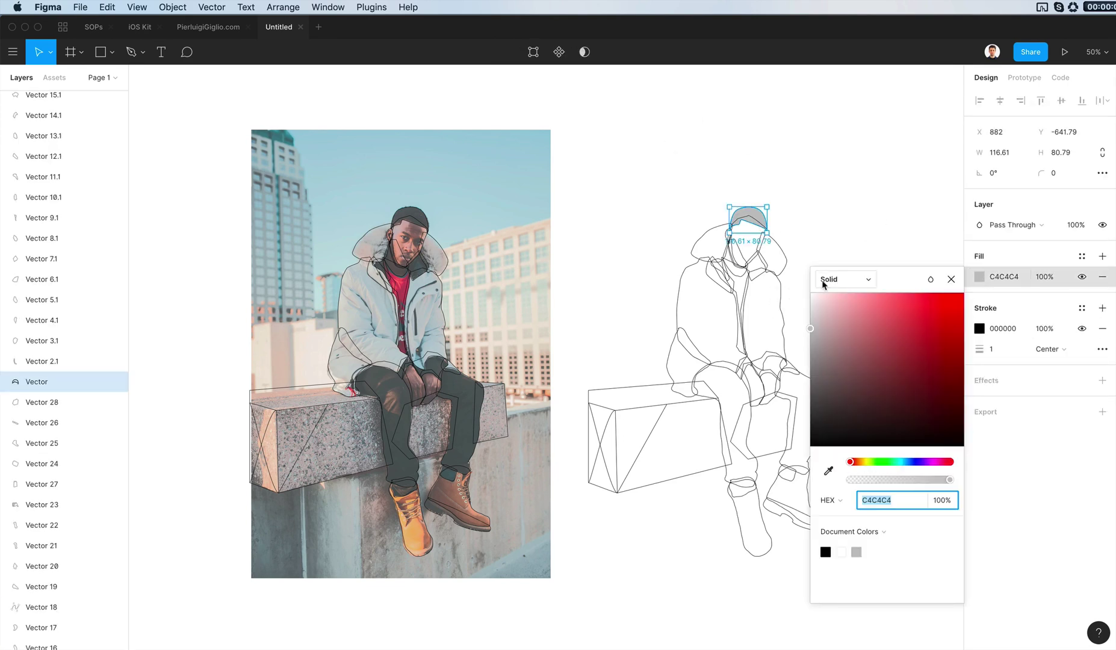
Switch to Preview to examine the Visual Inspiration image for colour ideas and return to Figma.
key("super+Tab")
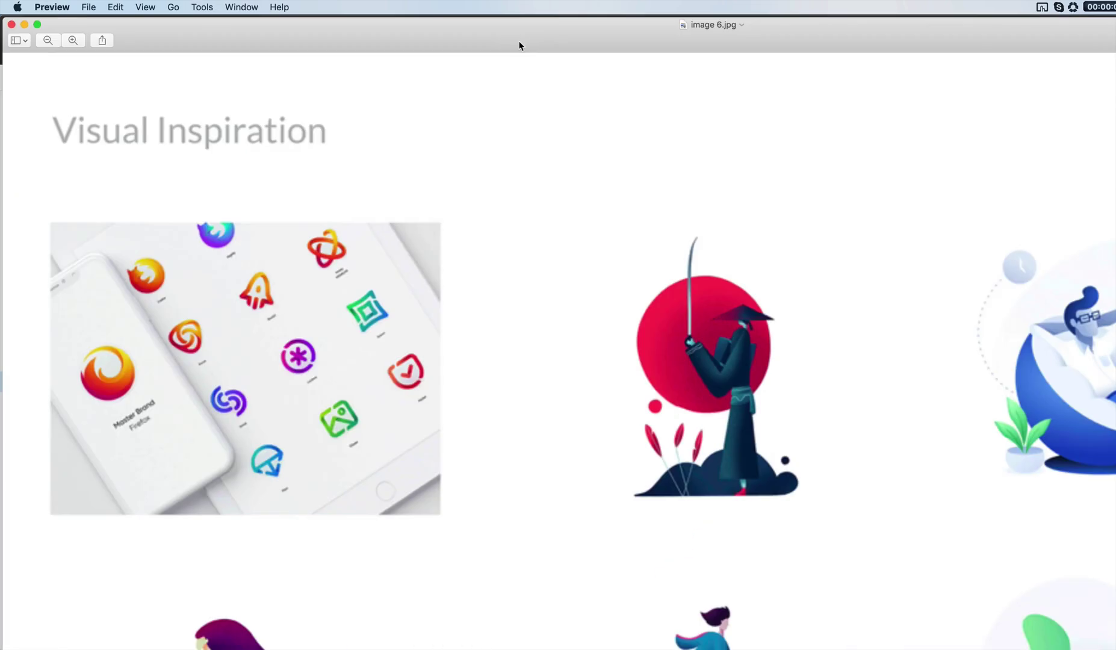
left_click_drag(518, 40, 1056, 534)
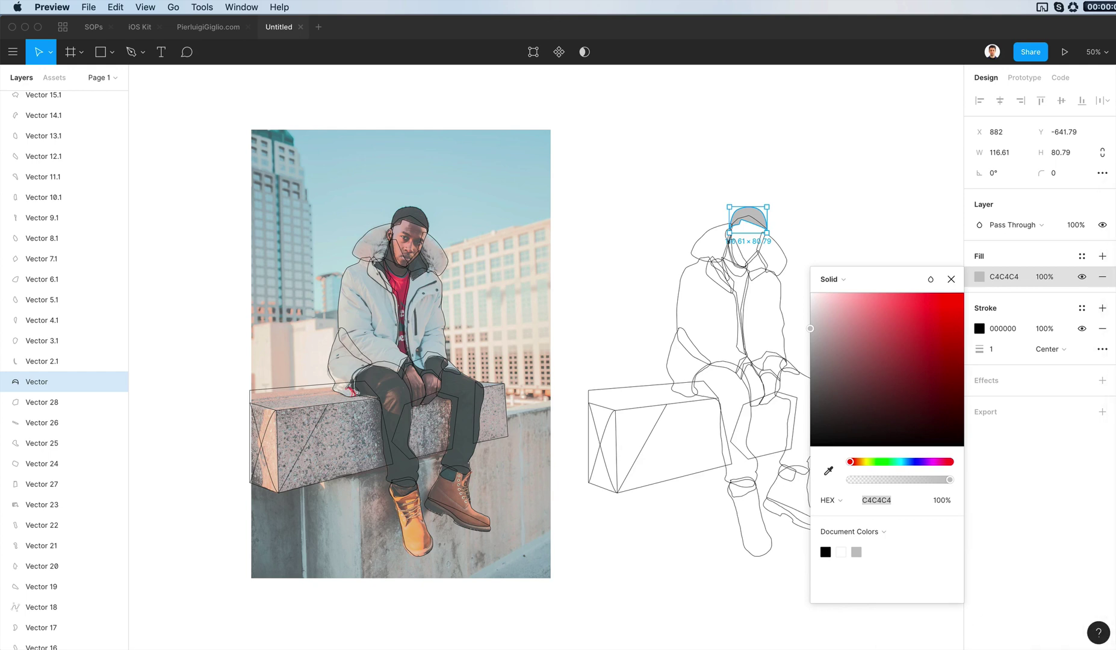
left_click(628, 244)
Change the beanie's fill to a linear gradient and set its first stop to a dark blue.
left_click(831, 279)
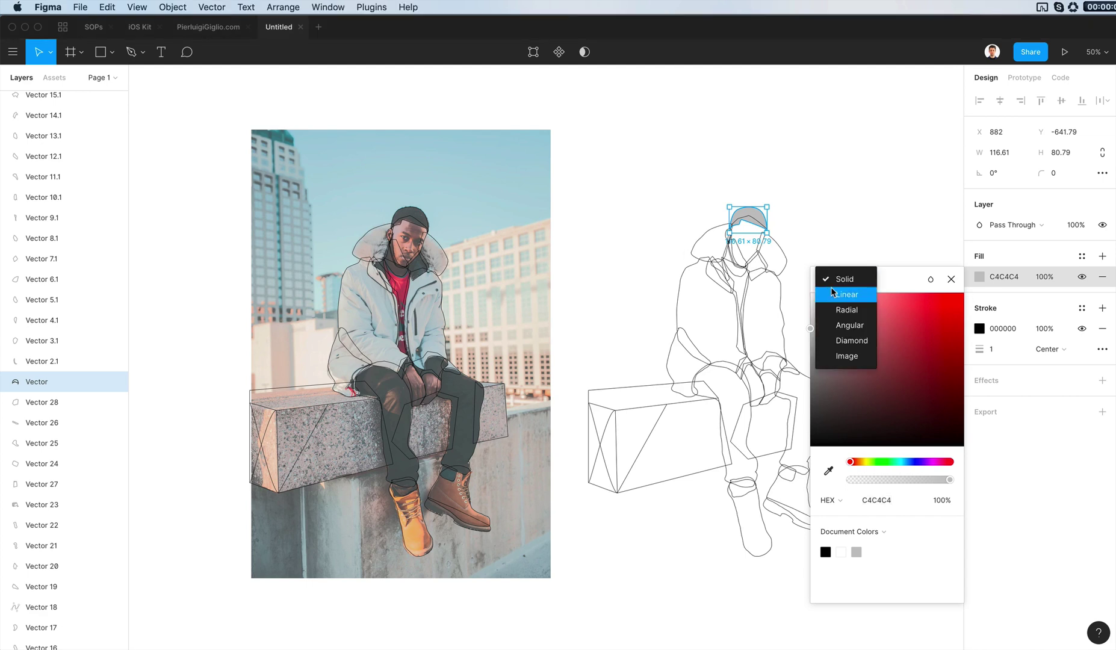
left_click(835, 293)
key("i")
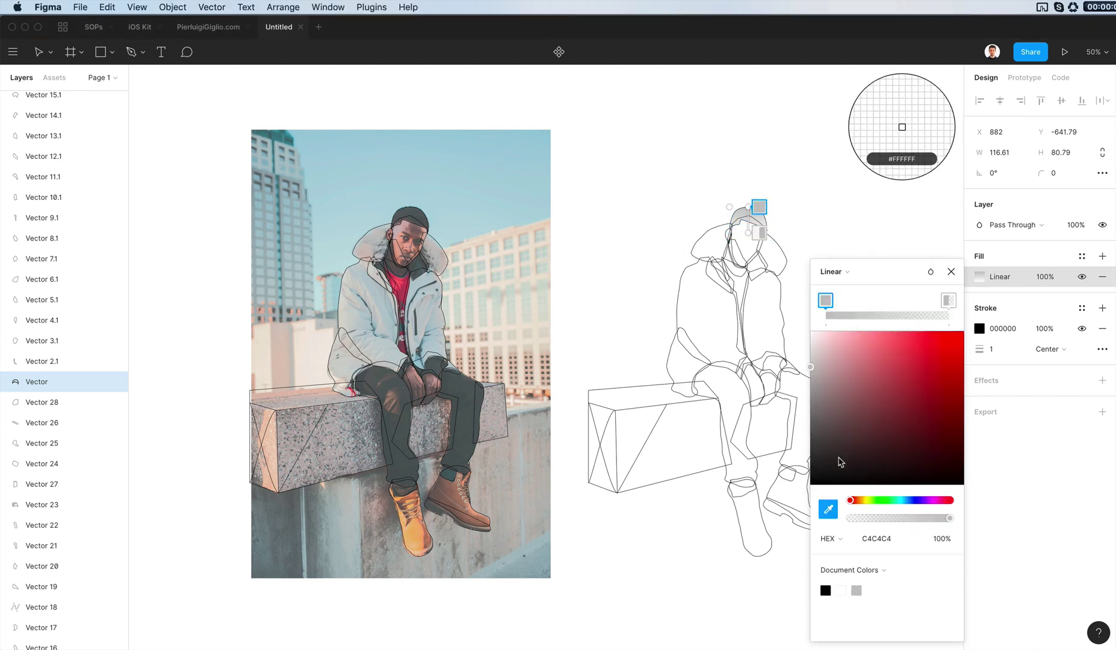
left_click(911, 500)
left_click_drag(855, 374, 937, 389)
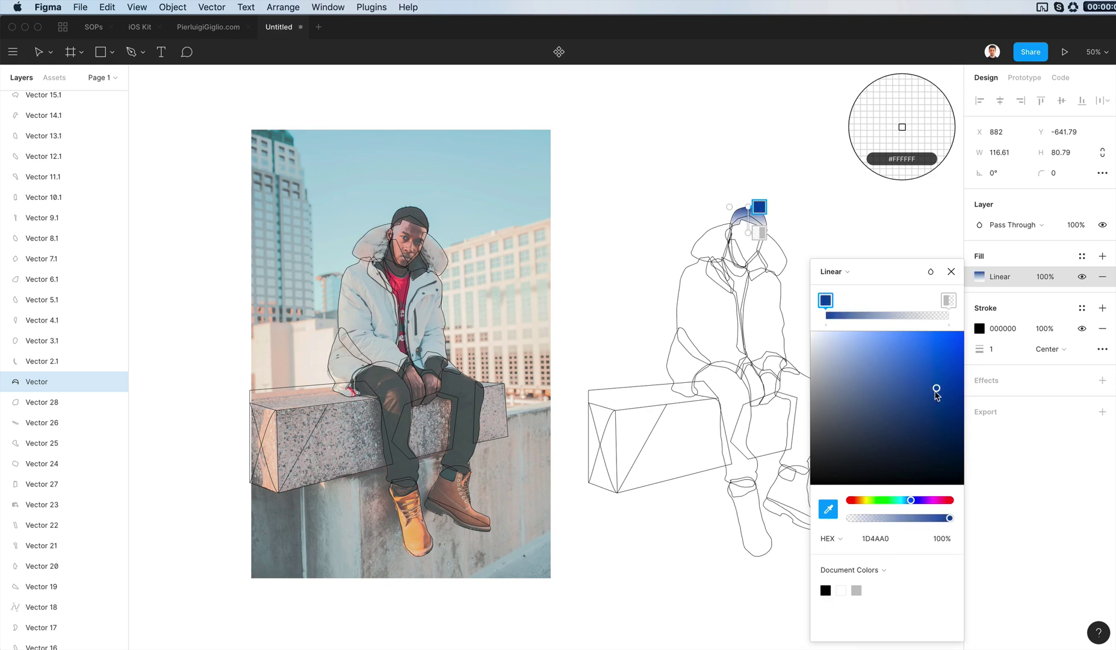
Make the gradient's end stop an opaque bright blue and remove the beanie's stroke.
left_click(949, 300)
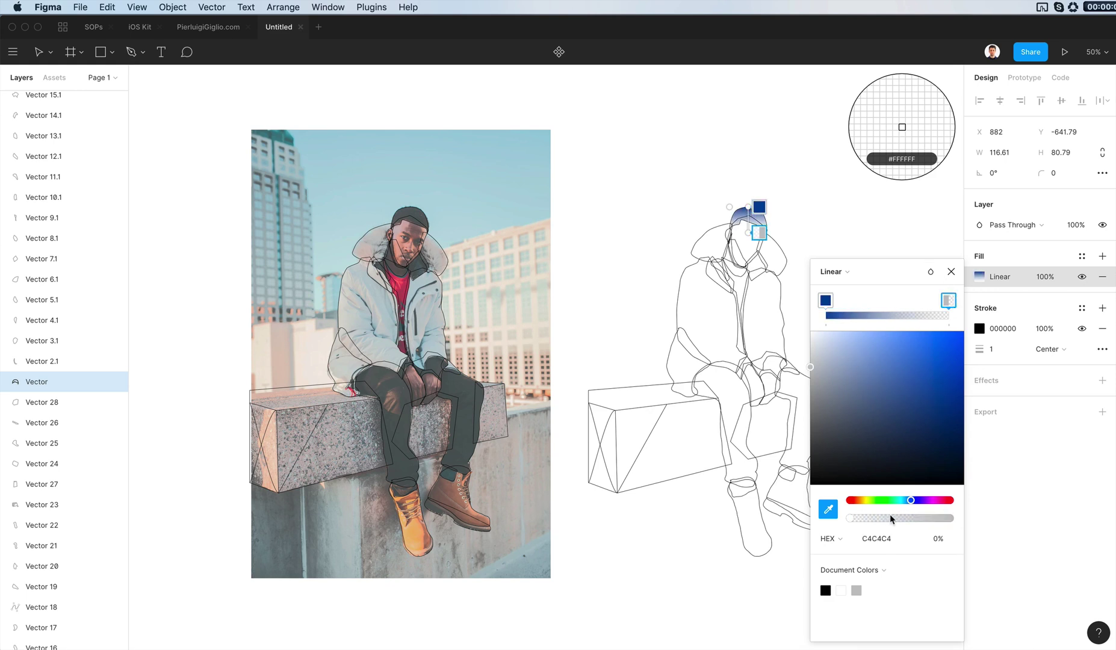
left_click_drag(891, 518, 966, 392)
left_click_drag(877, 342, 919, 344)
key("Escape")
scroll(808, 219, "up", 3)
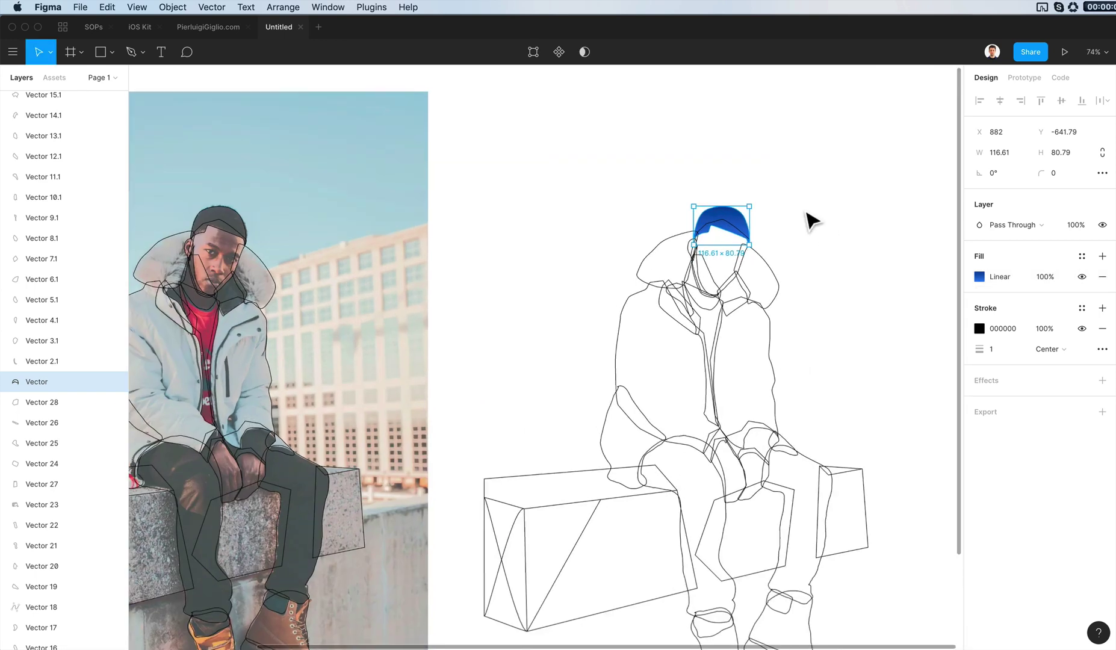
left_click(1102, 328)
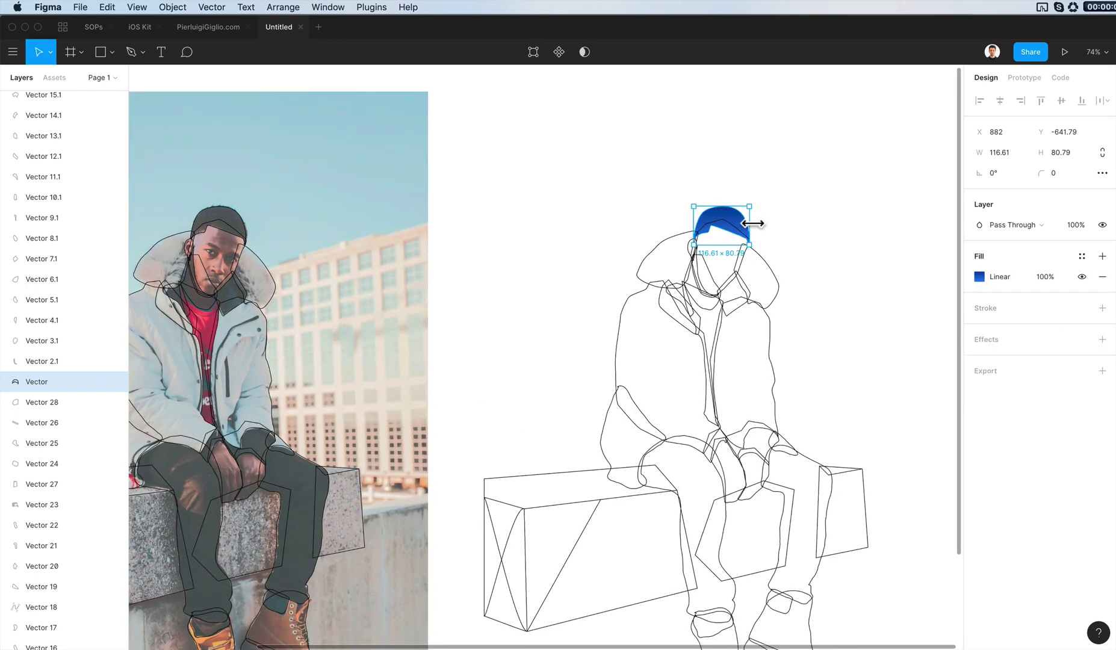
Apply the beanie's blue gradient and strokeless style to the face outline and send the face behind the beanie.
left_click(750, 268)
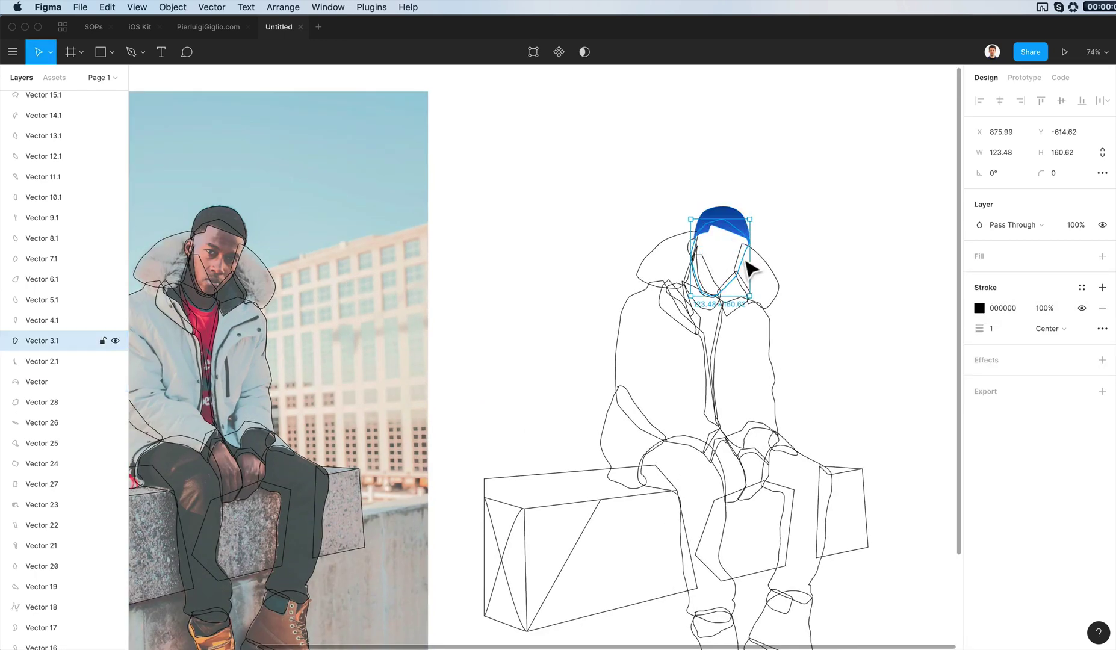
key("super+alt+v")
scroll(746, 263, "down", 1)
left_click(747, 264)
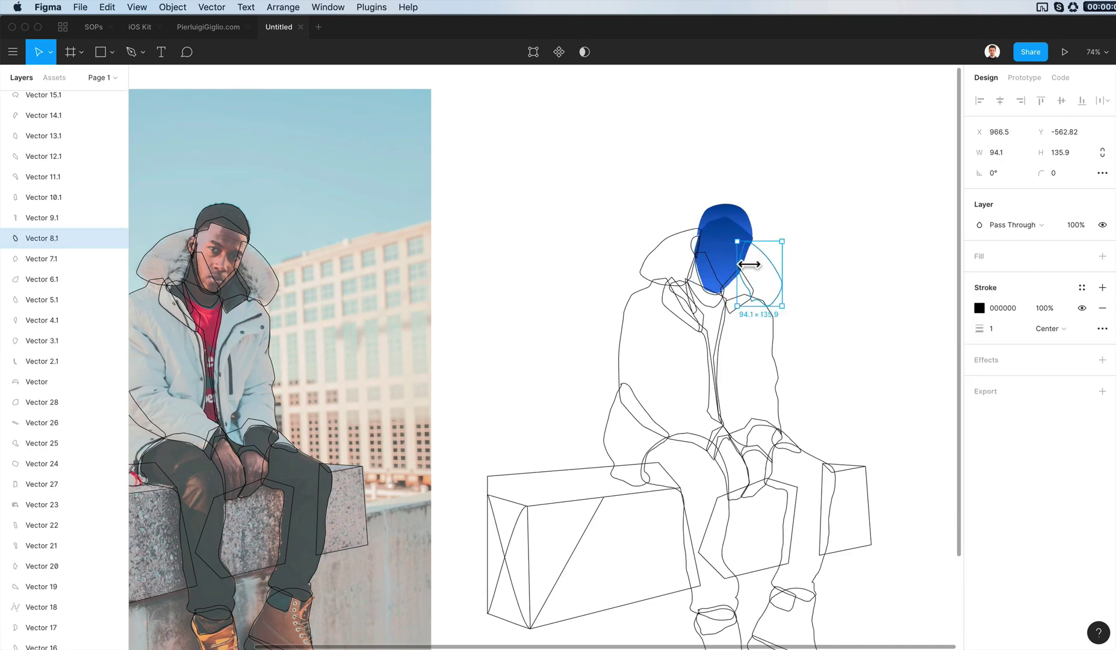
left_click(731, 254)
scroll(732, 255, "up", 3)
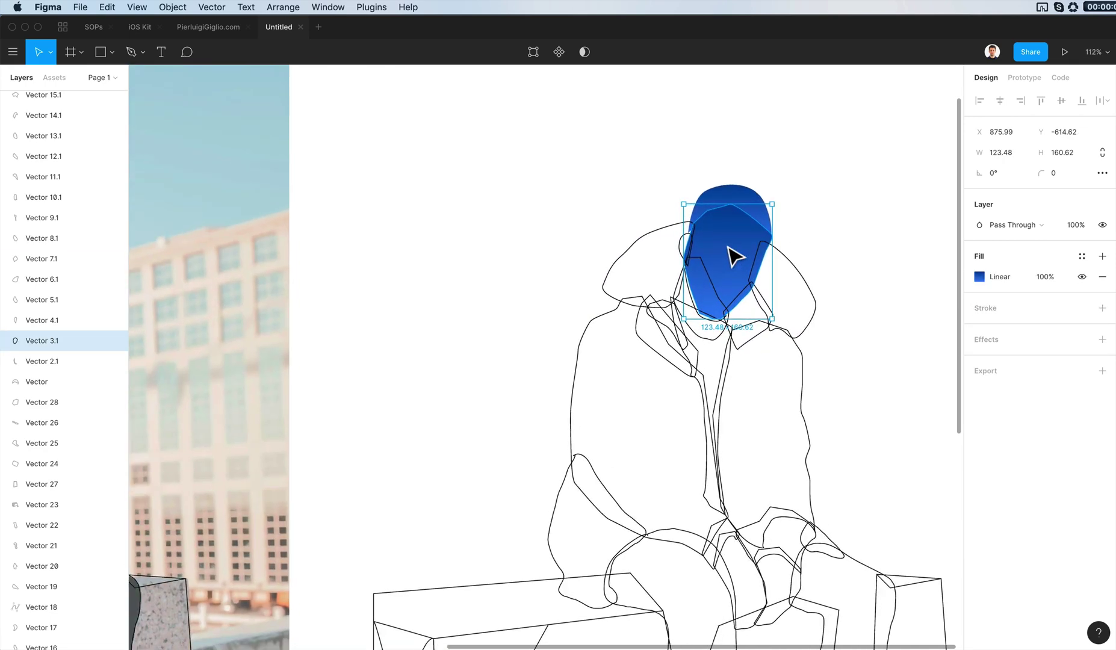
key("super+bracketleft")
key("super+bracketleft")
Recolour the face's linear gradient from a very pale blue, about ECF2FF, to a soft blue, about 98B3E7.
left_click(979, 276)
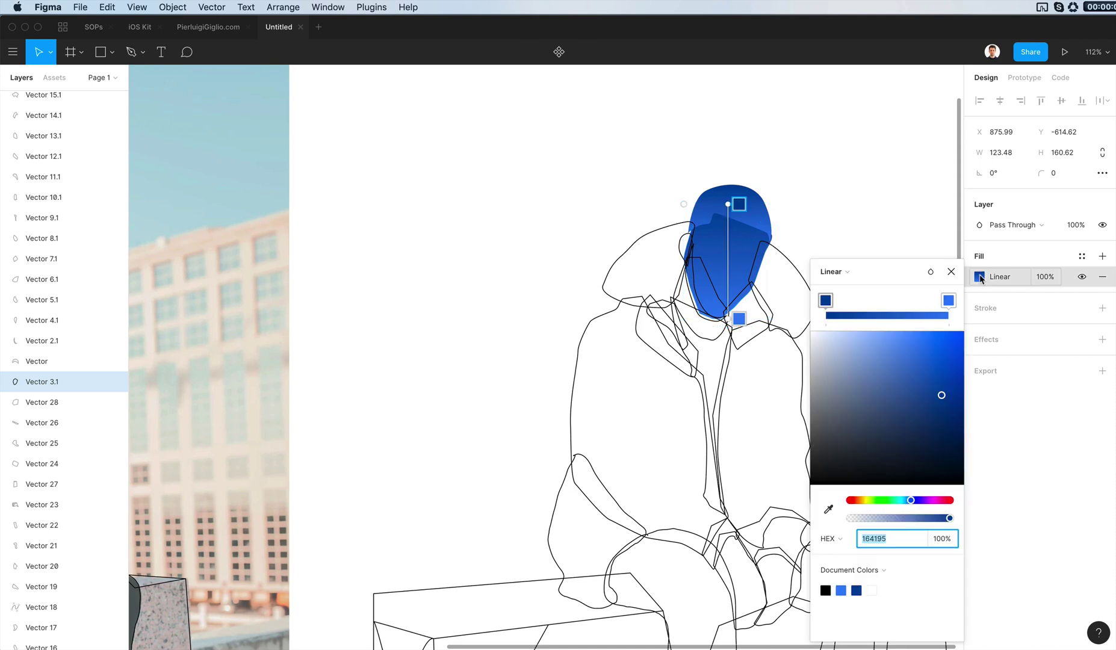
mouse_move(874, 360)
left_mouse_down()
mouse_move(859, 343)
mouse_move(844, 363)
mouse_move(861, 347)
left_mouse_up()
left_click(949, 300)
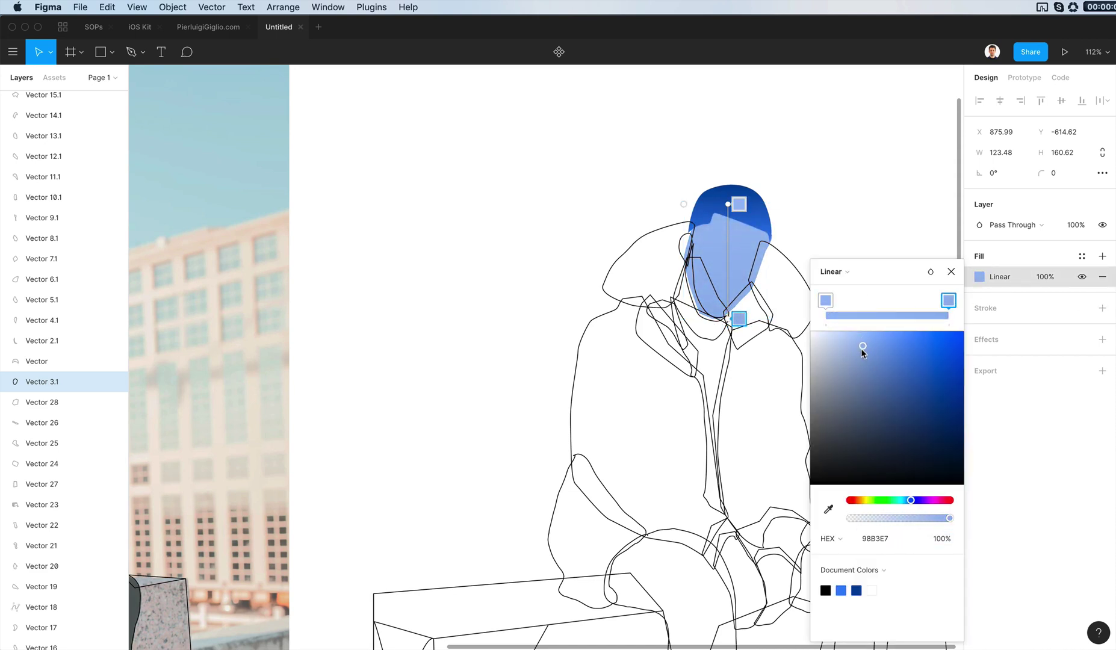
left_click(826, 301)
left_click(826, 332)
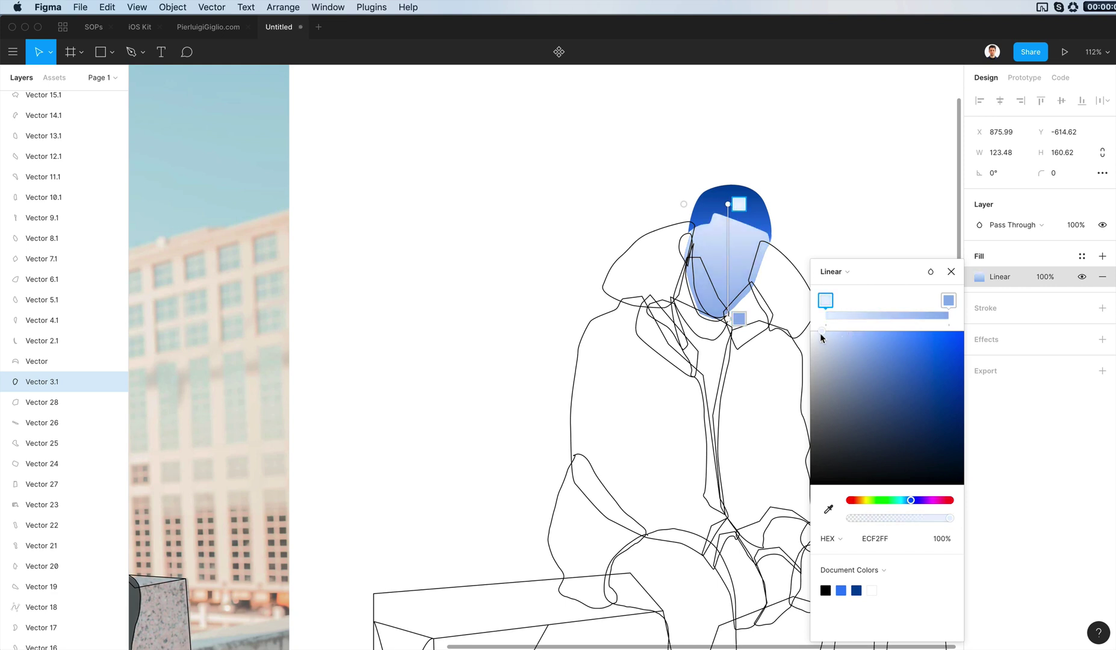
key("Escape")
key("Escape")
Apply the face's pale blue gradient and strokeless style to the ear shape.
left_click(687, 242)
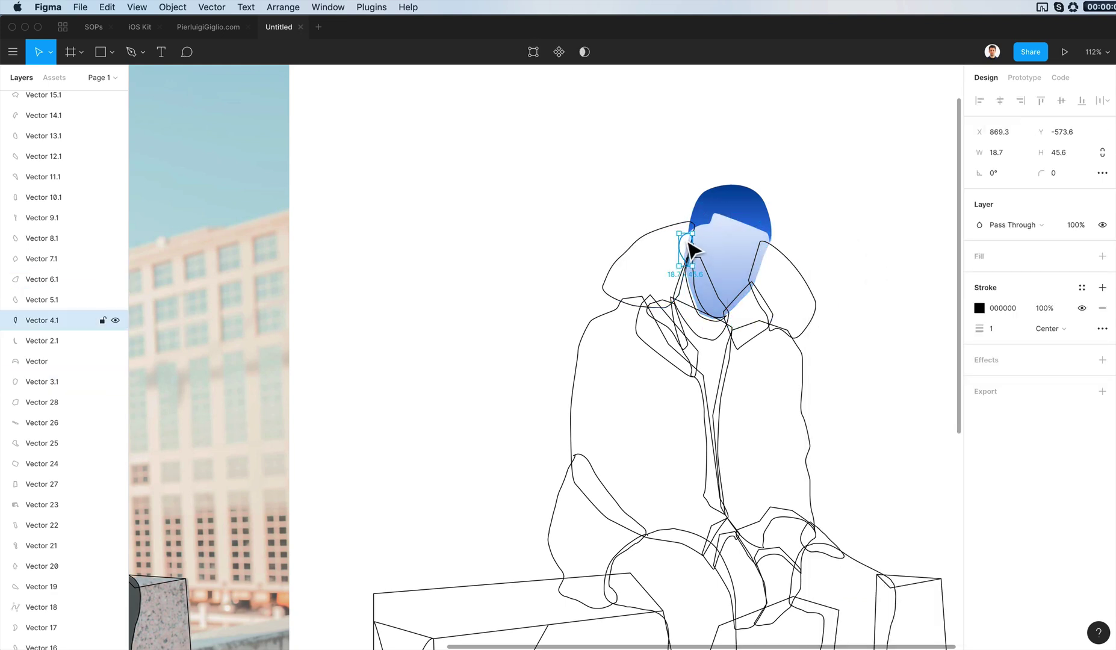
left_click(750, 245)
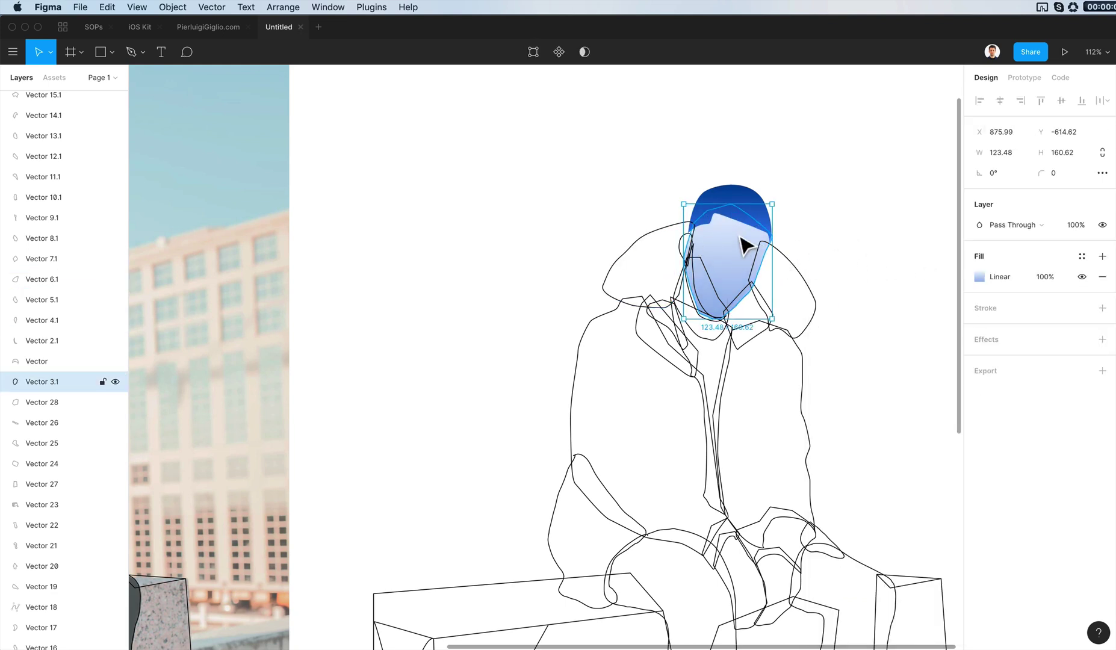
left_click(682, 244)
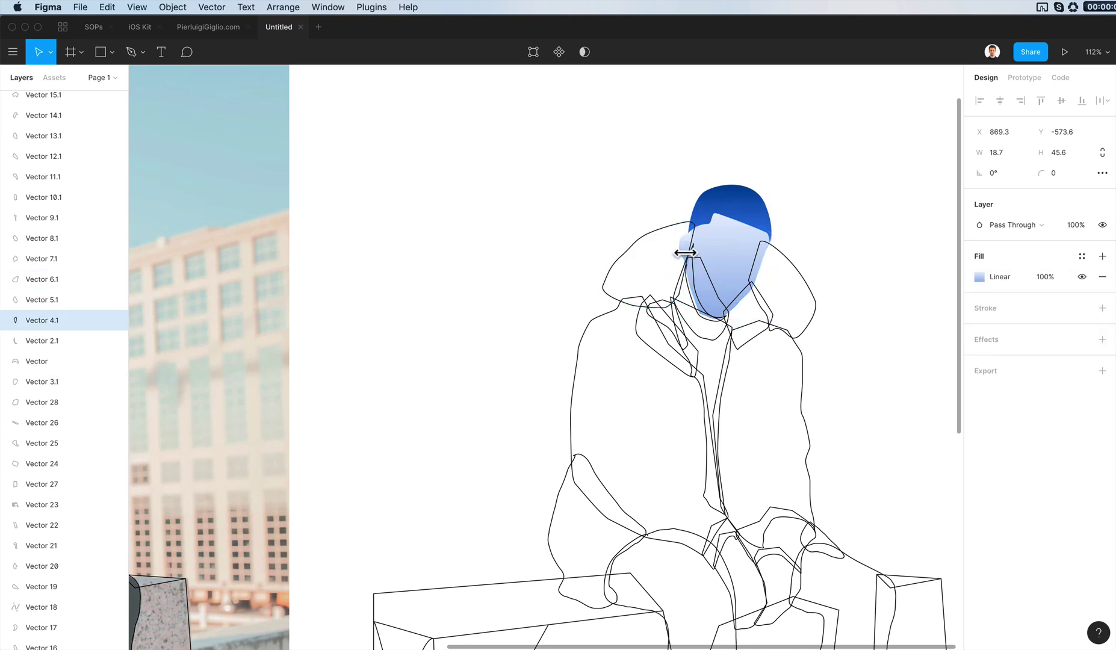
left_click(820, 225)
Apply the beanie's dark blue gradient and strokeless style to the scarf shape around the neck.
left_click(720, 302)
left_click(747, 214)
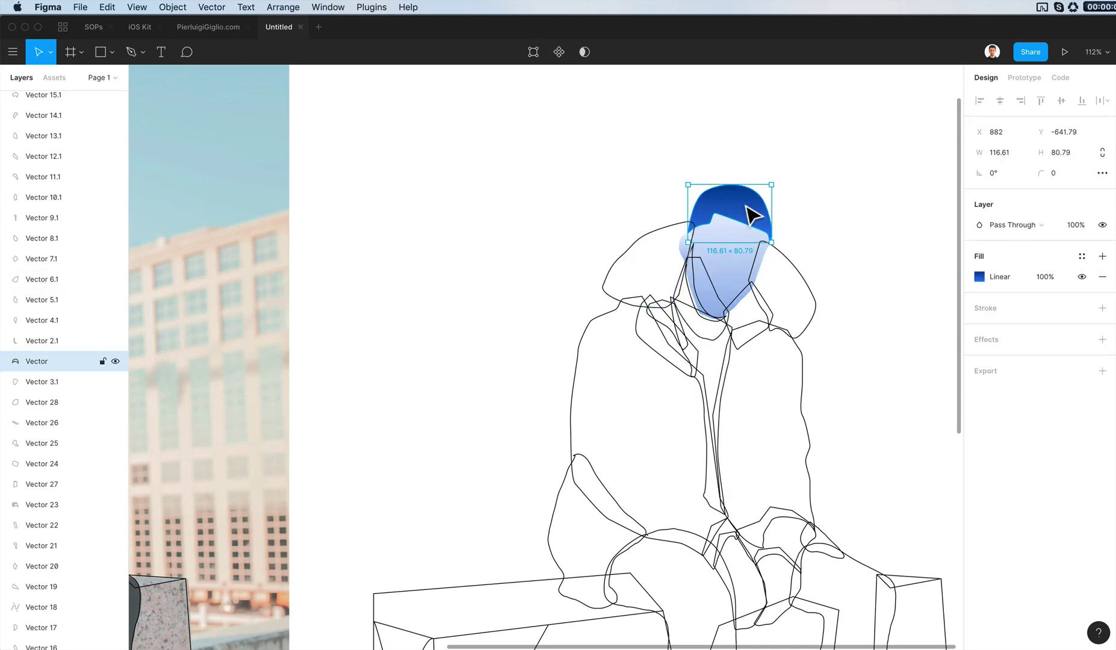
left_click(717, 289)
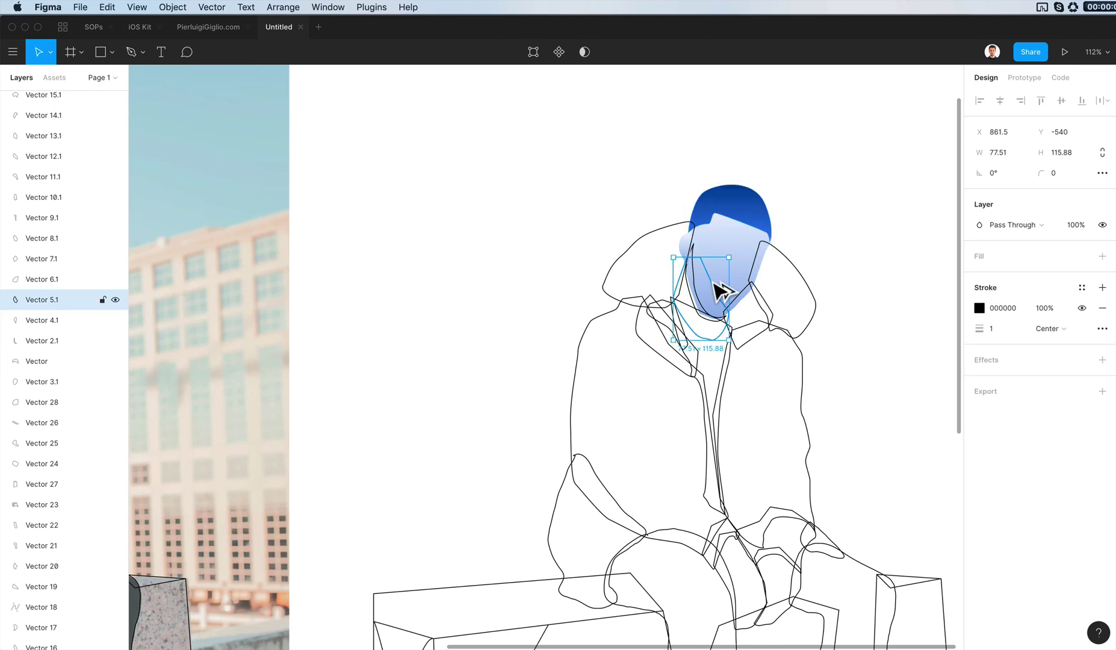
key("alt+super+v")
key("super+z")
key("super+shift+z")
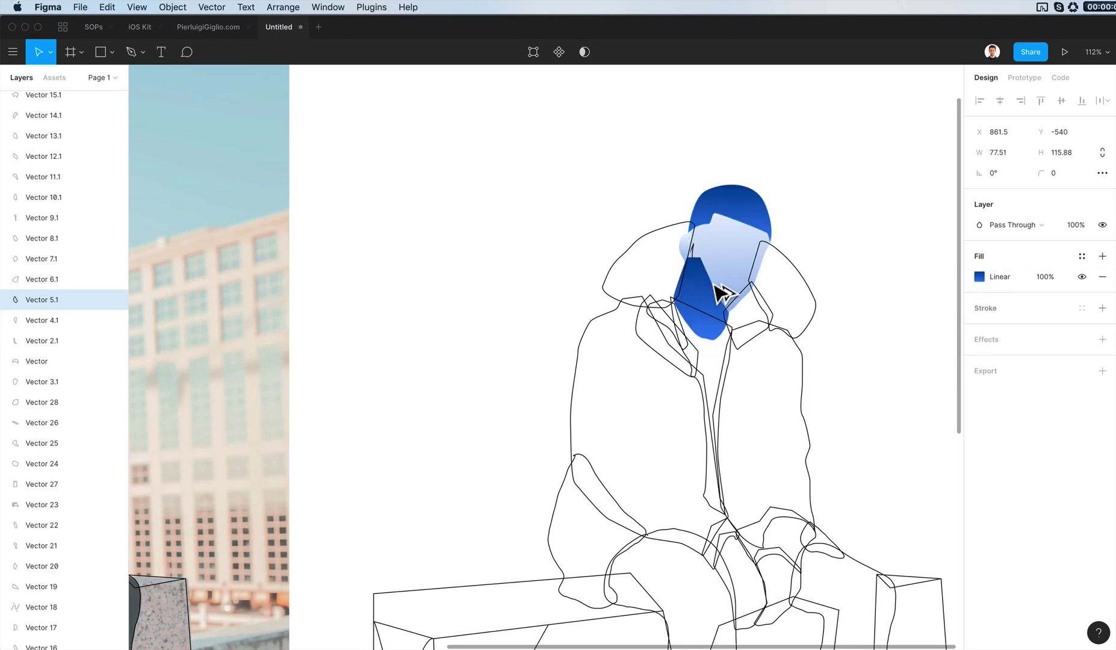
Move the scarf shape back in the layer order until it sits behind the face.
key("super+bracketleft")
key("super+bracketleft")
key("super+bracketleft")
key("super+bracketleft")
key("super+bracketleft")
key("super+bracketleft")
key("super+bracketright")
key("super+bracketright")
key("super+bracketright")
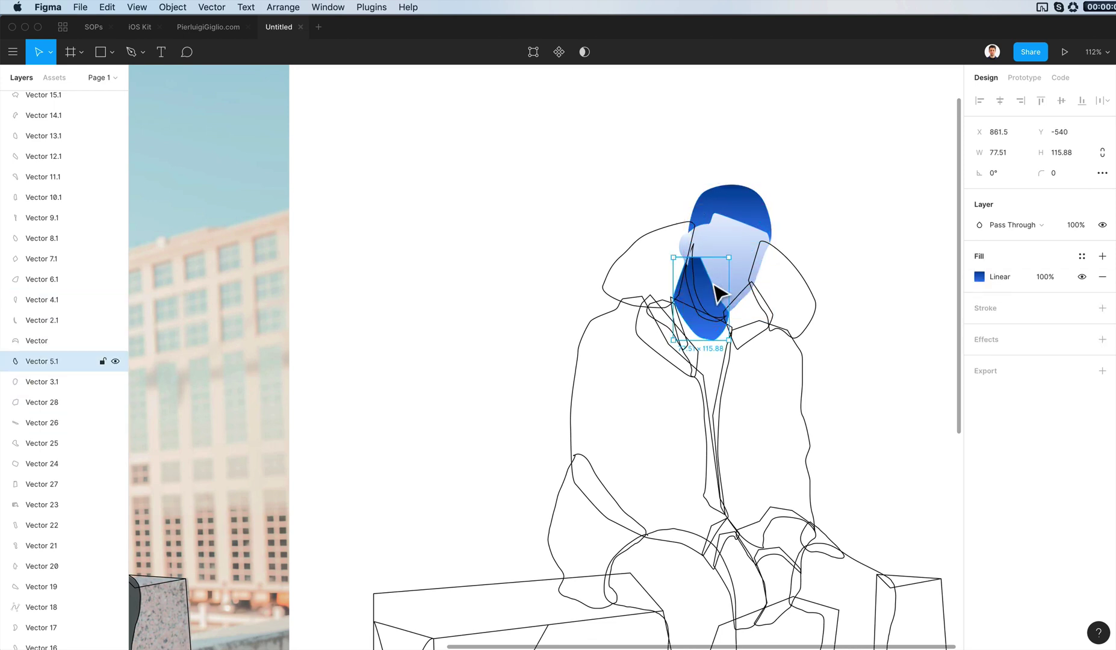
key("super+bracketleft")
key("super+bracketleft")
Give the narrow shadow shape along the jaw a strokeless linear gradient from 001F5C to 0040BC.
left_click(705, 292)
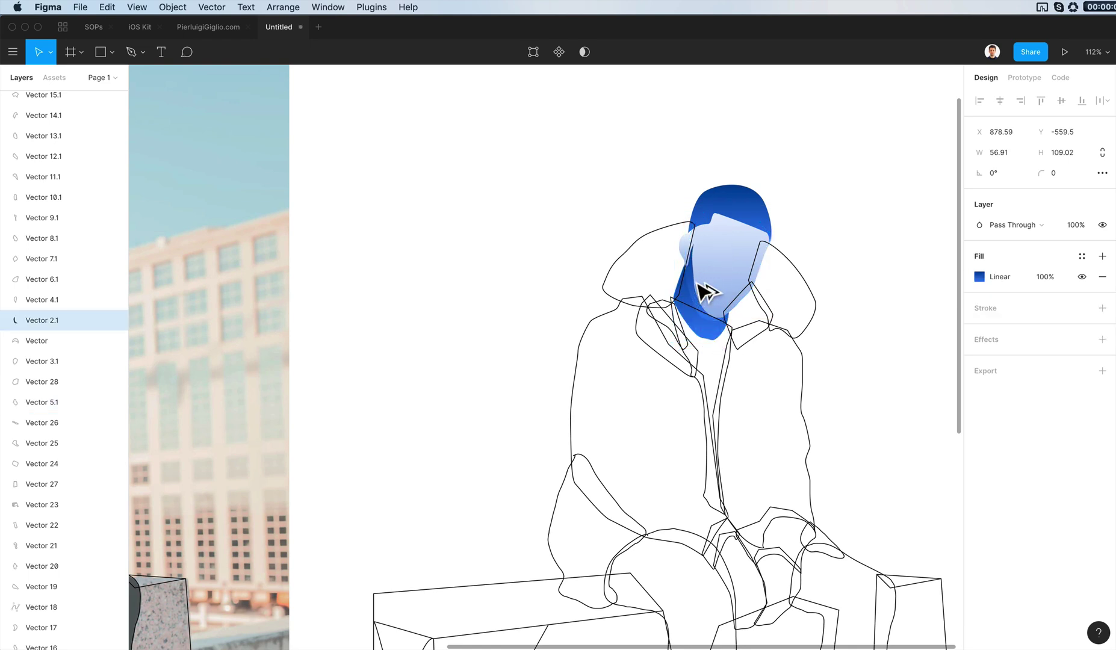
scroll(789, 284, "up", 3)
left_click(979, 277)
left_click_drag(928, 381, 996, 436)
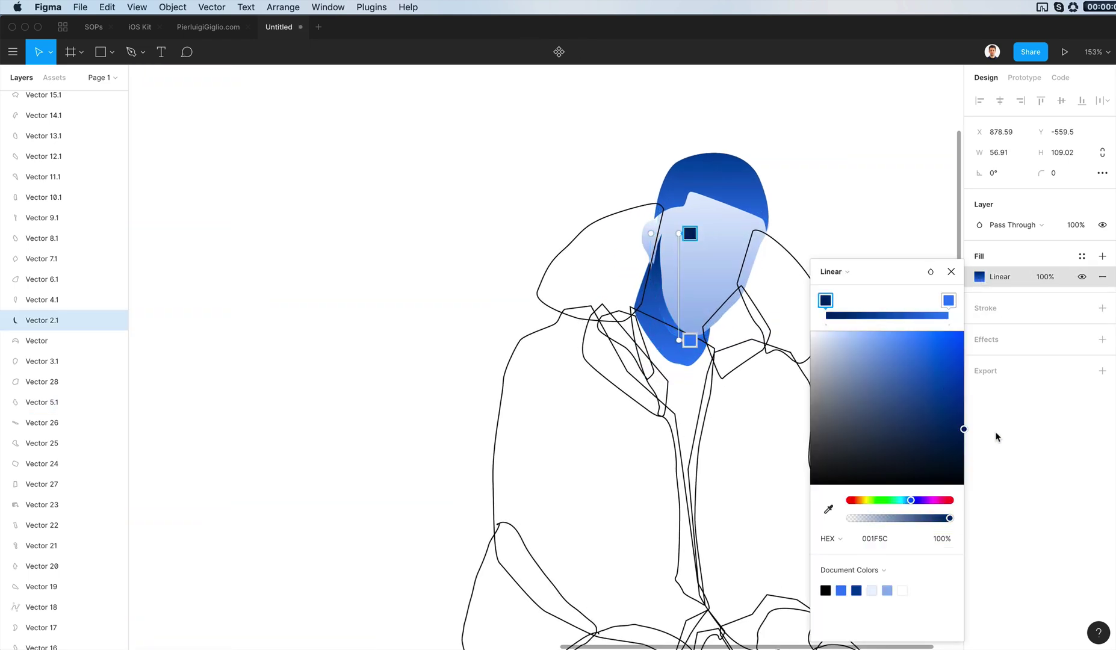
left_click(949, 300)
left_click(958, 367)
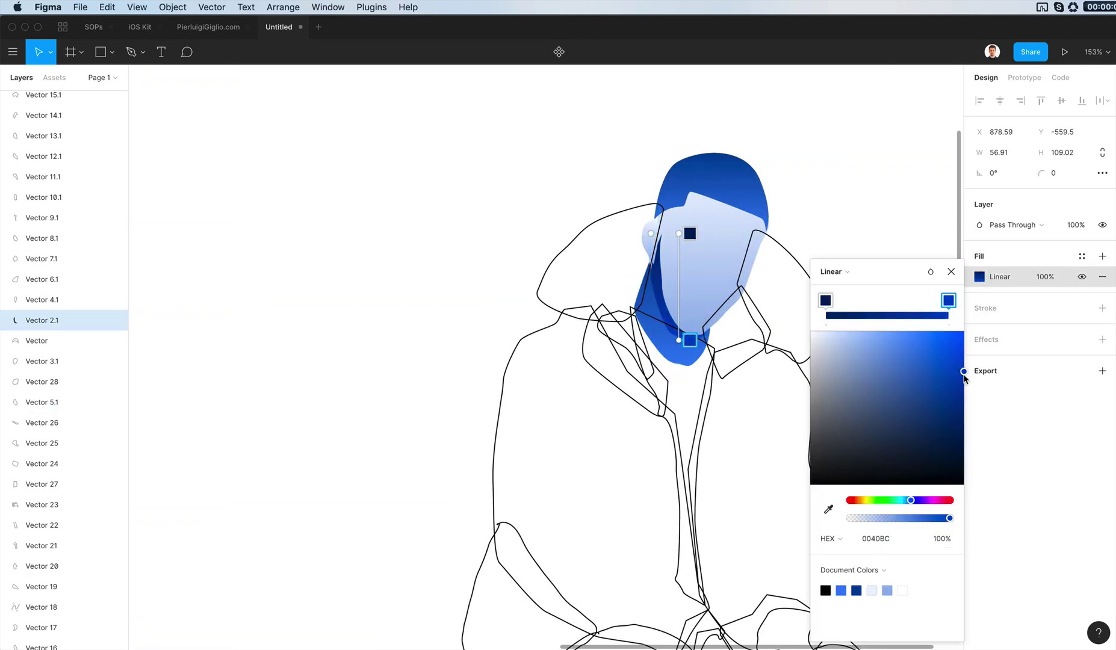
left_click(842, 195)
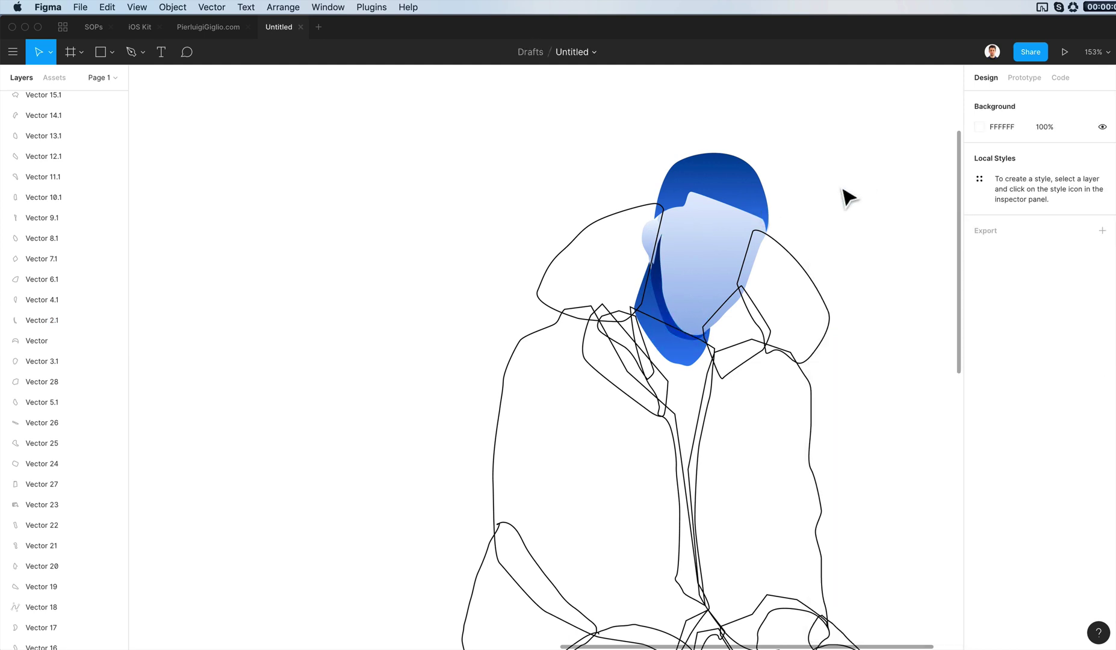
Send the hood's left half behind the face and beanie.
left_click(632, 219)
key("super+bracketleft")
key("super+bracketleft")
key("super+bracketleft")
key("super+bracketleft")
scroll(631, 215, "up", 2)
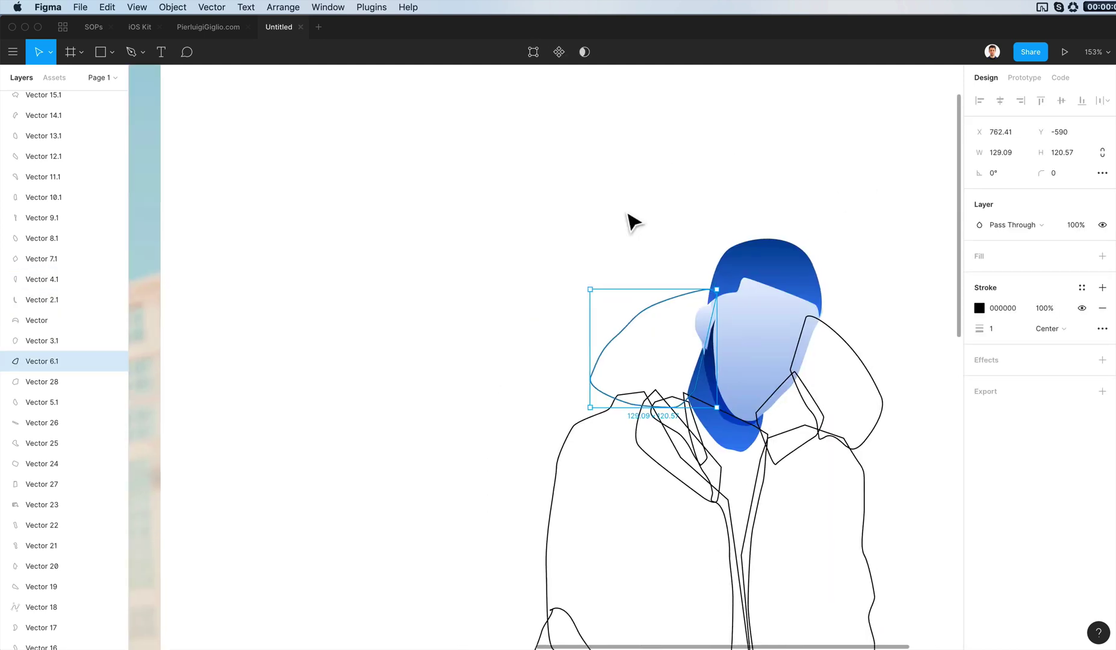
Send the hood's right half behind the face and scarf shapes.
left_click(823, 316)
left_click(820, 327)
left_click(819, 326)
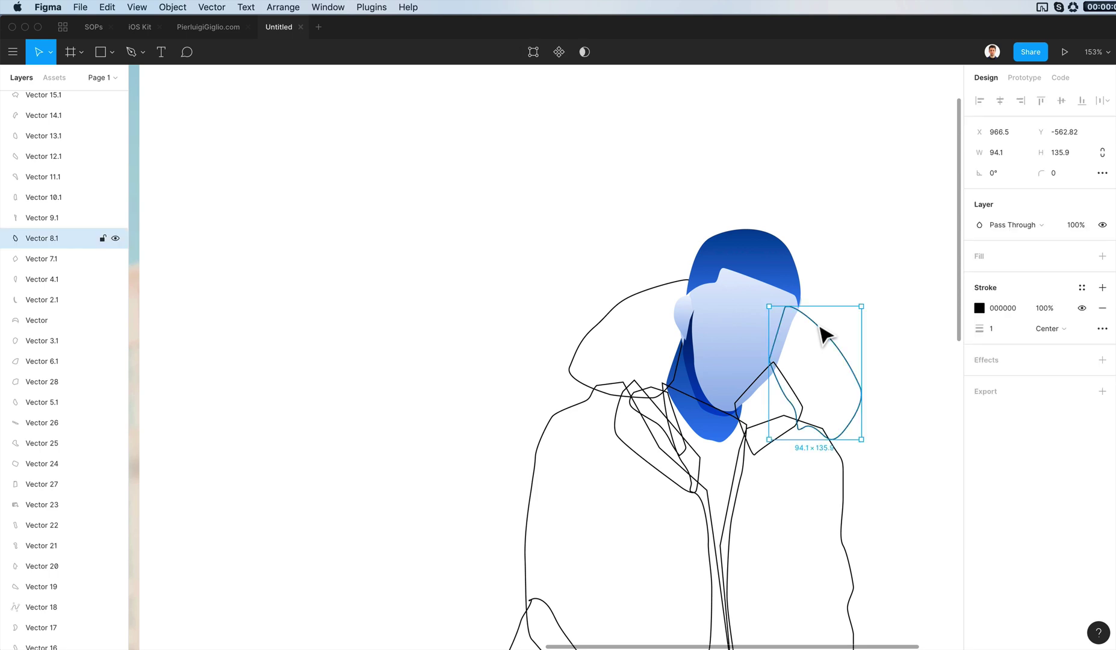
key("super+bracketleft")
key("super+bracketleft")
key("super+bracketleft")
key("super+bracketleft")
key("super+bracketleft")
key("super+bracketleft")
key("super+bracketleft")
key("super+bracketleft")
key("super+bracketleft")
scroll(819, 326, "right", 2)
Apply the face's pale blue gradient and strokeless style to both halves of the hood.
left_click(656, 312)
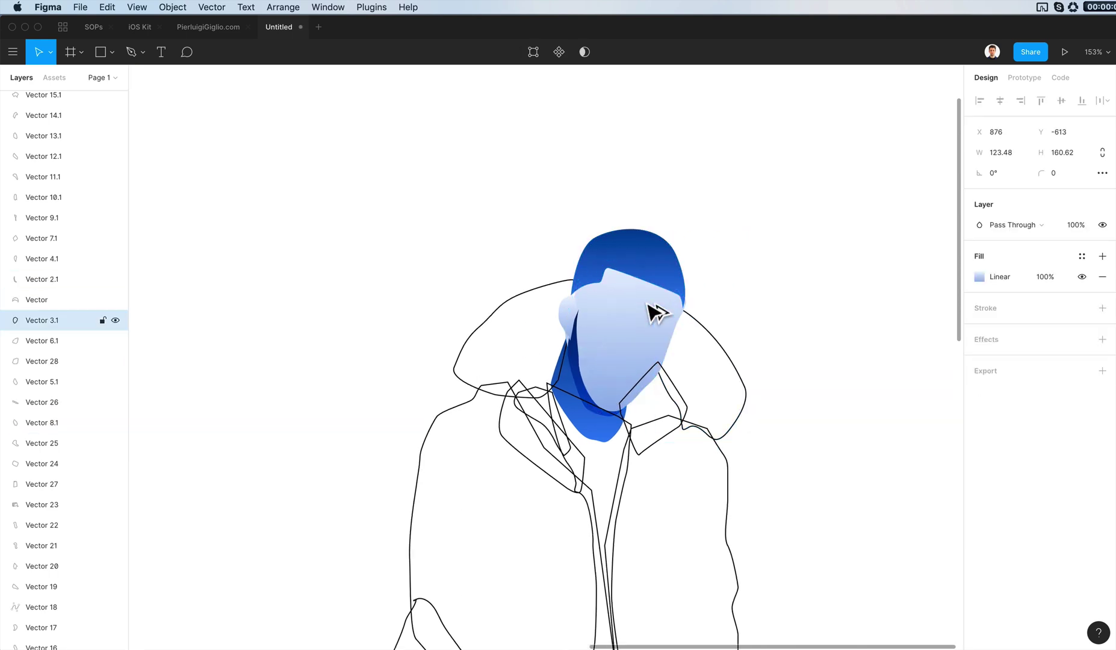
key("alt+super+c")
left_click(707, 335)
left_click(711, 339)
left_click(541, 291, "shift")
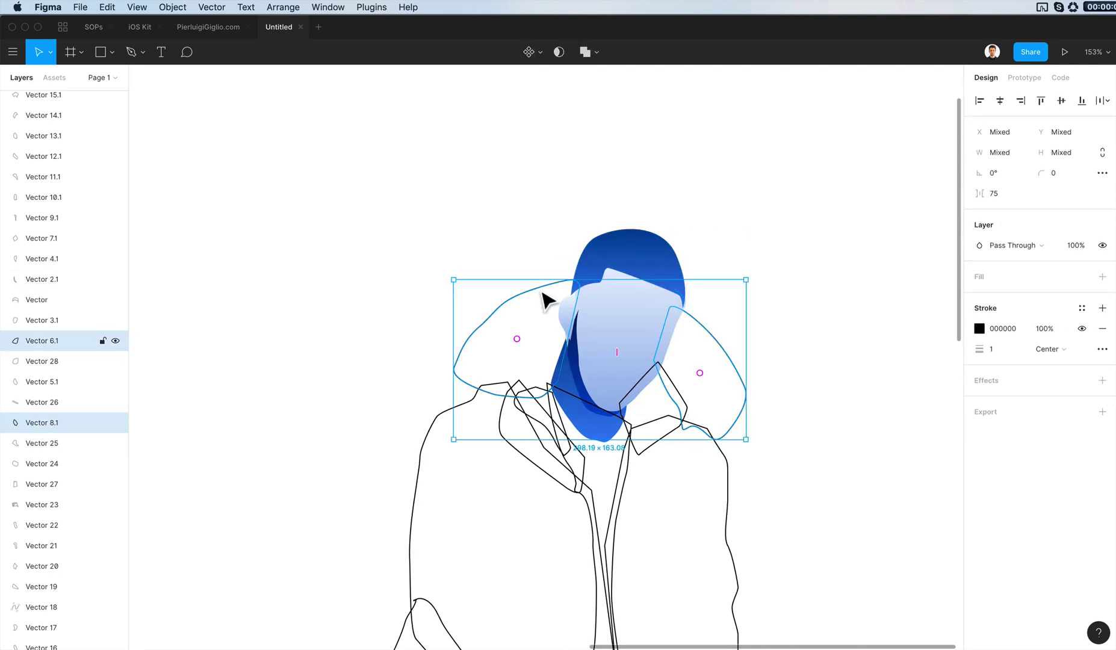
key("alt+super+v")
left_click(979, 297)
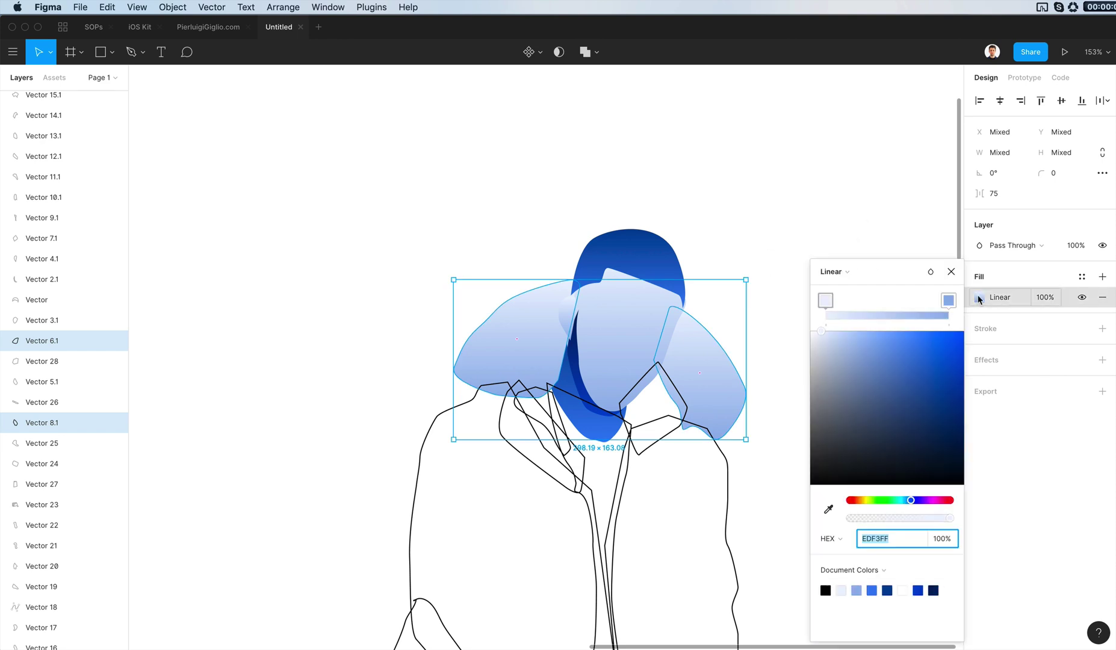
left_click(816, 246)
Apply the pale blue style to the jacket's right panel and recolour its gradient from pale peach FFF3ED to strong orange.
scroll(680, 349, "down", 3)
left_click(716, 436)
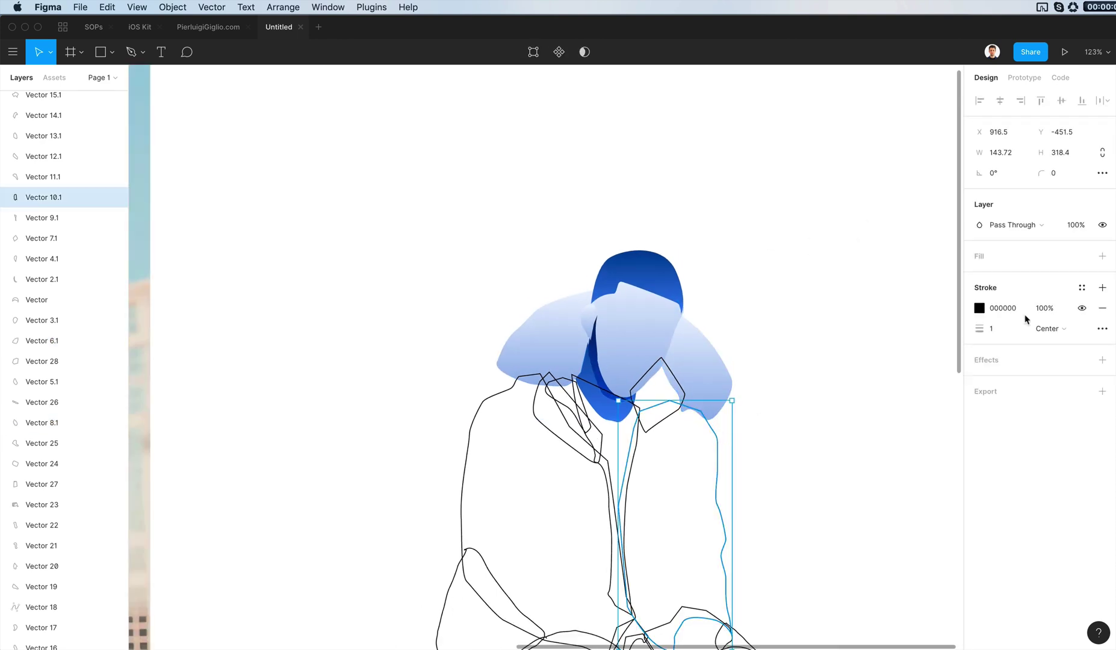
key("super+alt+v")
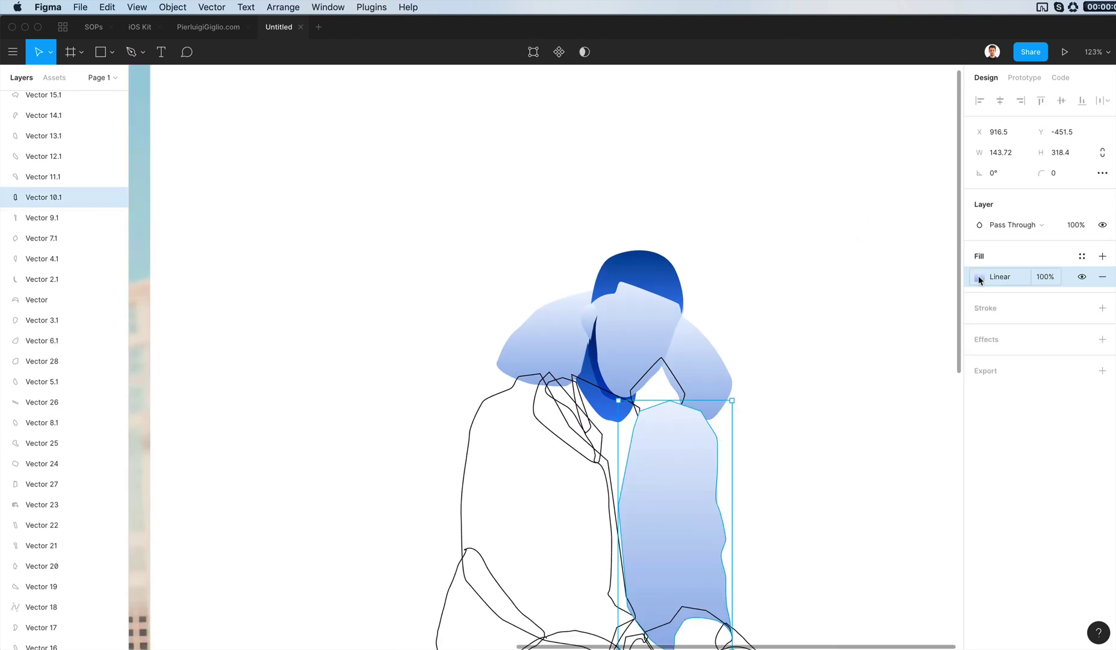
left_click(979, 277)
left_click(855, 504)
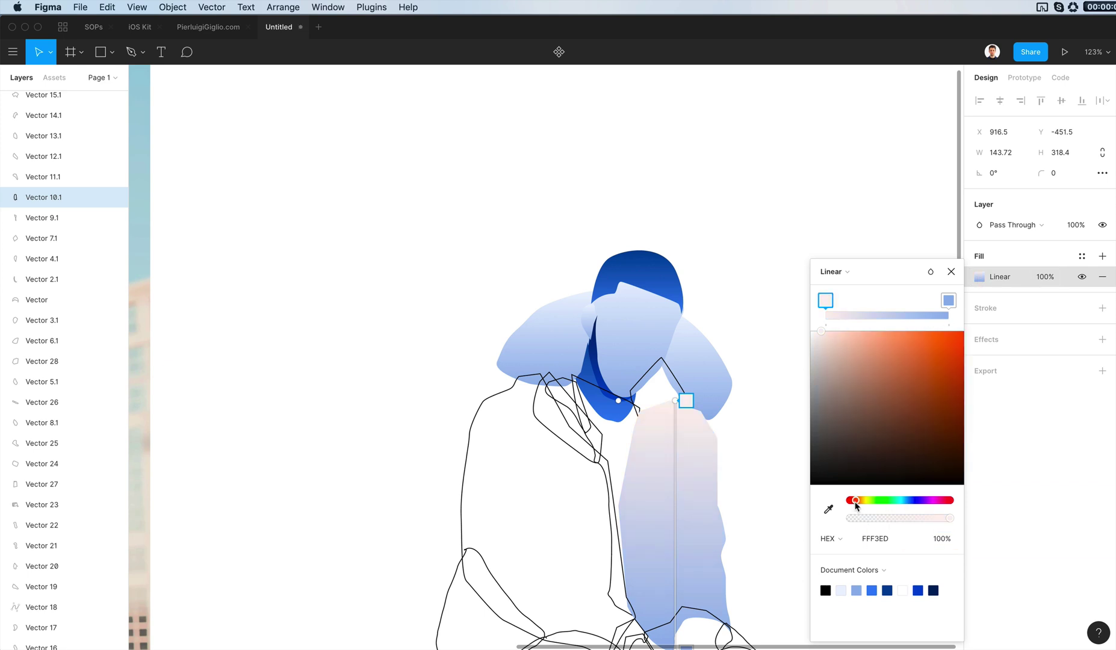
left_click(944, 301)
left_click(856, 500)
left_click_drag(897, 392, 979, 306)
left_click(824, 300)
scroll(693, 294, "down", 5)
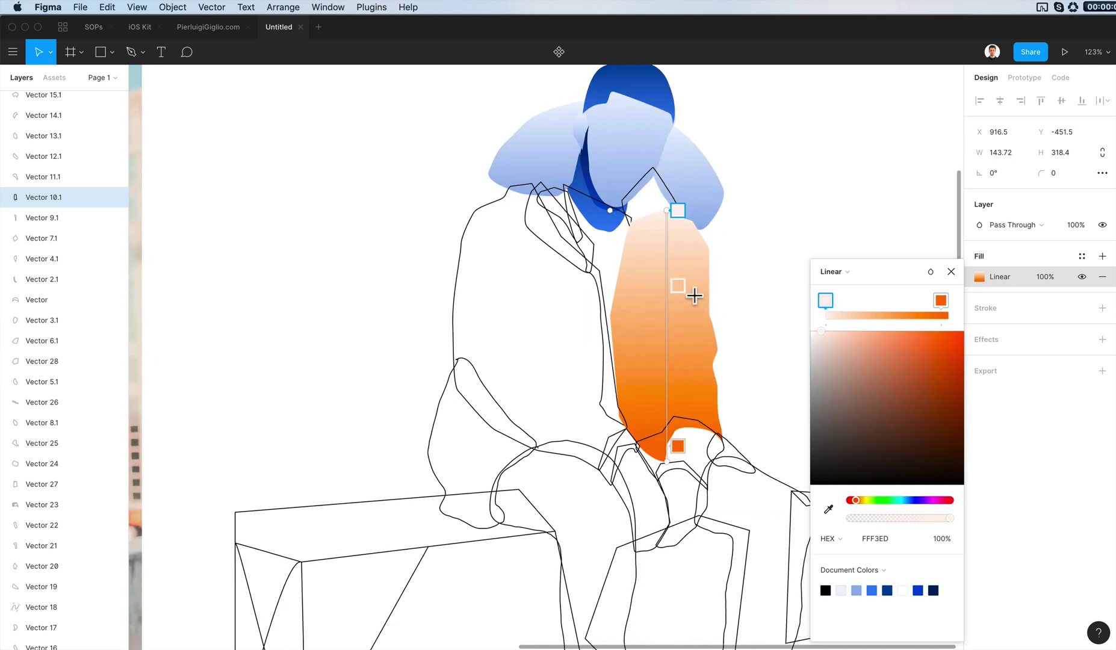
Try a salmon start and a stronger orange end for the jacket panel's gradient, and undo these colour changes.
left_click_drag(856, 349, 879, 314)
left_click(941, 301)
left_click_drag(956, 321, 959, 323)
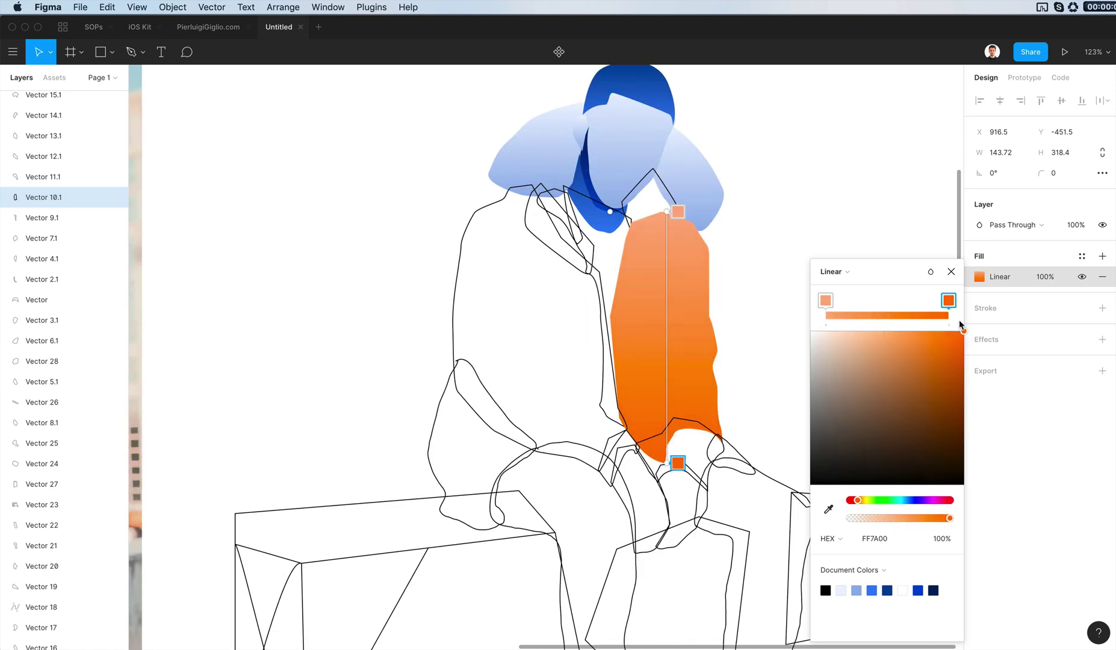
key("super+z")
left_click(895, 315)
key("super+z")
key("super+z")
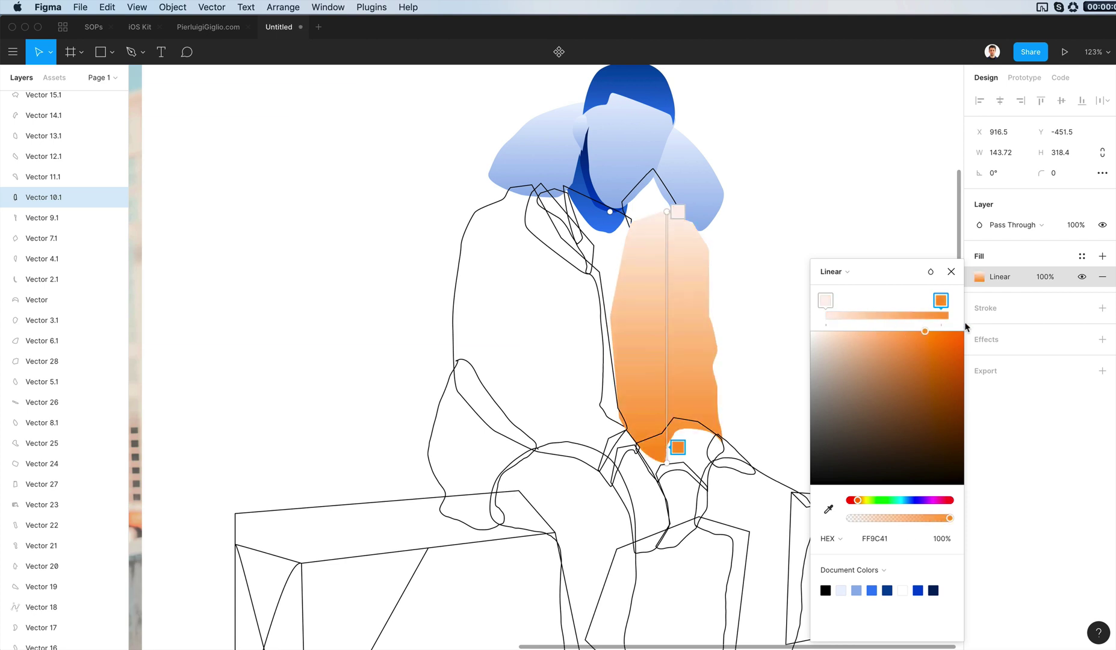
Set the jacket panel's gradient to run from a saturated red-orange to a yellower orange.
left_click(825, 299)
left_click_drag(887, 339, 976, 293)
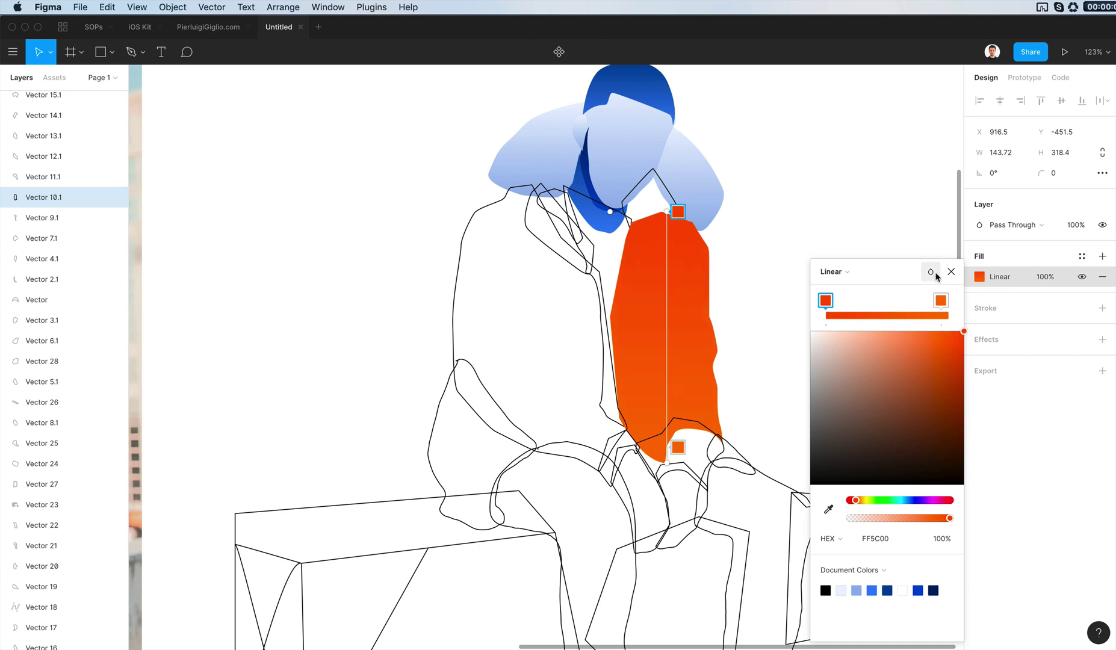
left_click(941, 300)
left_click_drag(857, 501, 861, 501)
left_click(951, 272)
left_click(852, 400)
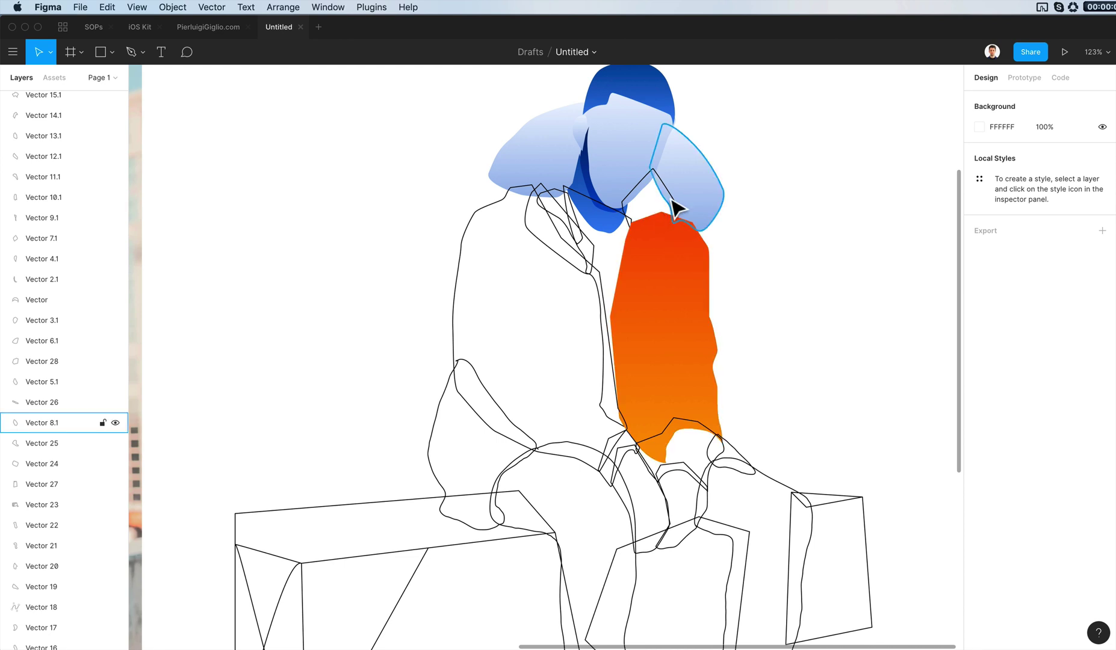
Apply the panel's orange gradient and strokeless style to the remaining upper jacket, collar and shirt shapes, including the hood's right half.
left_click(693, 299)
left_click_drag(438, 231, 669, 287)
left_click(585, 190, "shift")
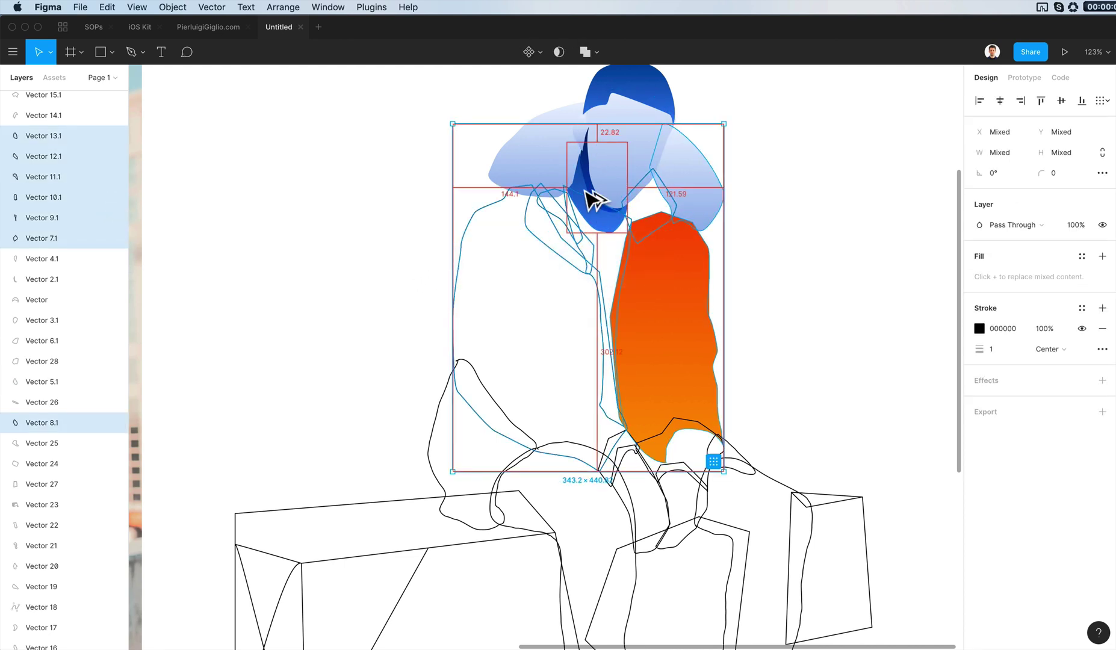
key("super+alt+v")
left_click(839, 259)
Apply the left hood half's pale blue gradient to the orange right half of the hood.
scroll(839, 259, "down", 3)
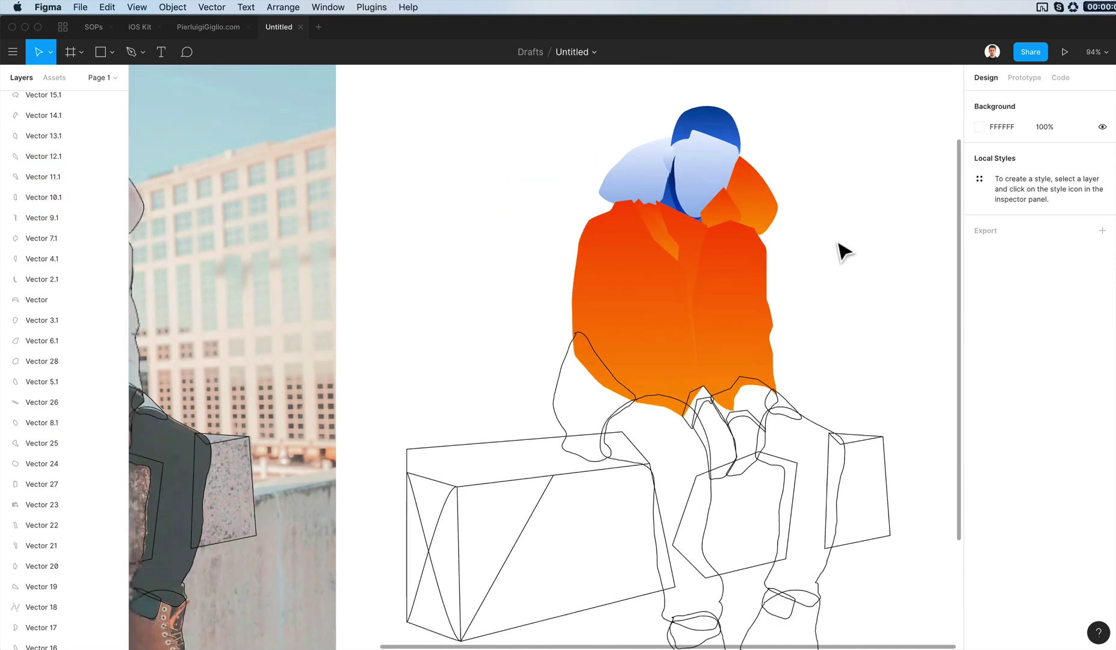
scroll(843, 250, "up", 3)
scroll(842, 249, "left", 2)
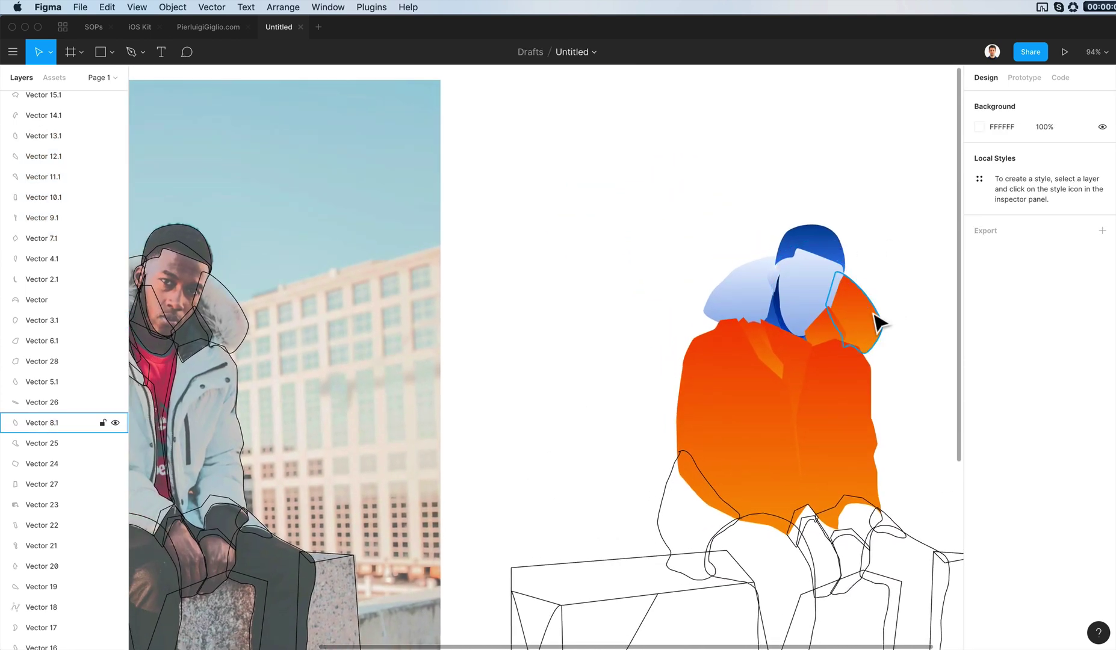
left_click(765, 322)
left_click(873, 339)
key("super+alt+v")
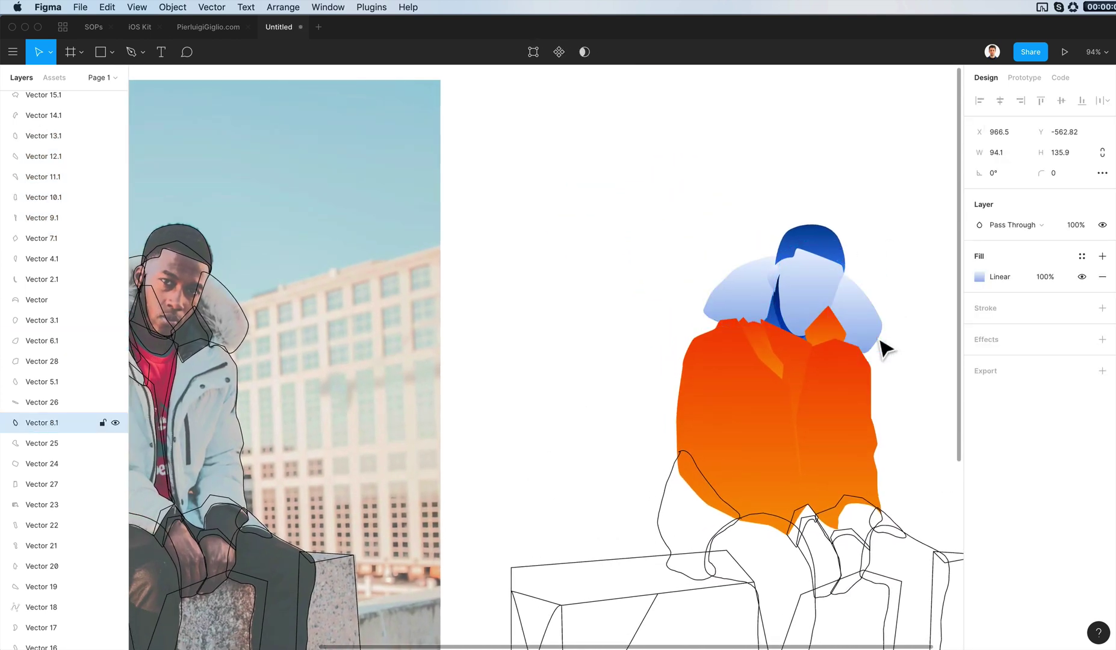
Send the orange collar piece beside the chin behind the face and the hood's left half.
scroll(845, 379, "up", 2)
left_click(822, 385)
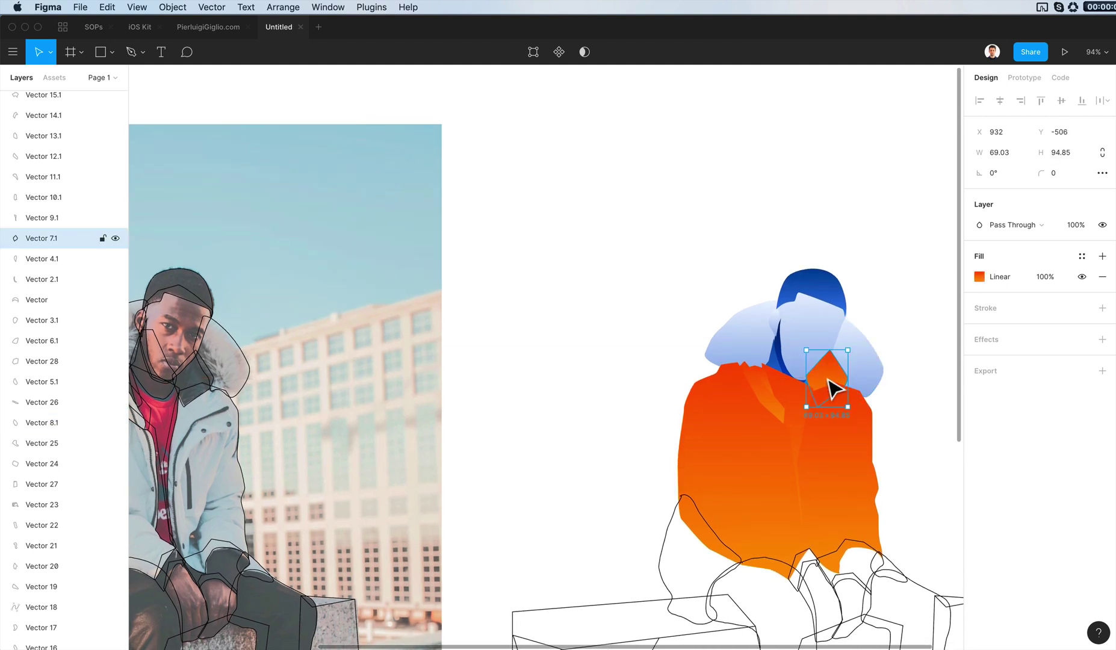
key("super+bracketleft")
key("super+bracketleft")
key("super+bracketleft")
key("super+bracketleft")
key("super+bracketleft")
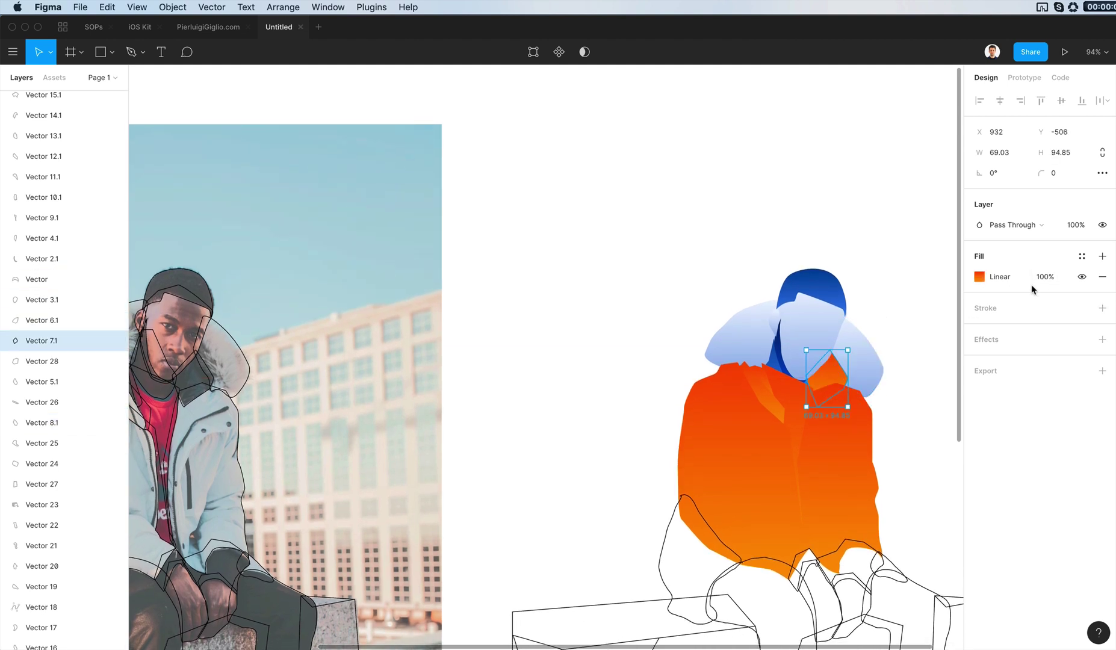
Apply the jaw shadow's dark blue gradient to the collar piece beside the chin.
left_click(781, 374)
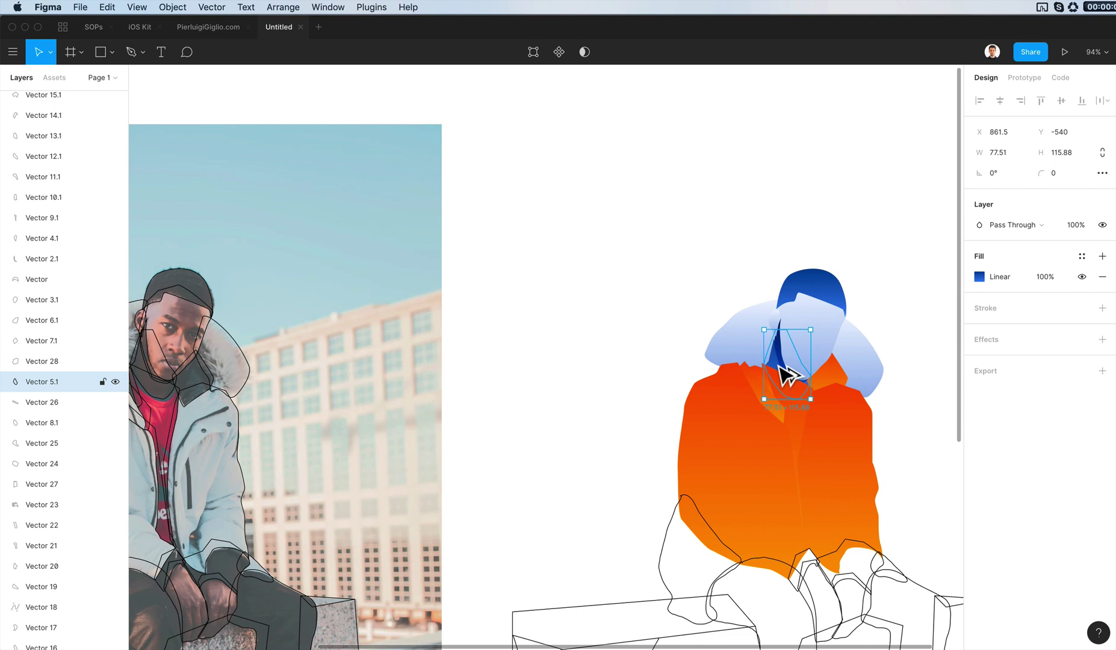
left_click(785, 362)
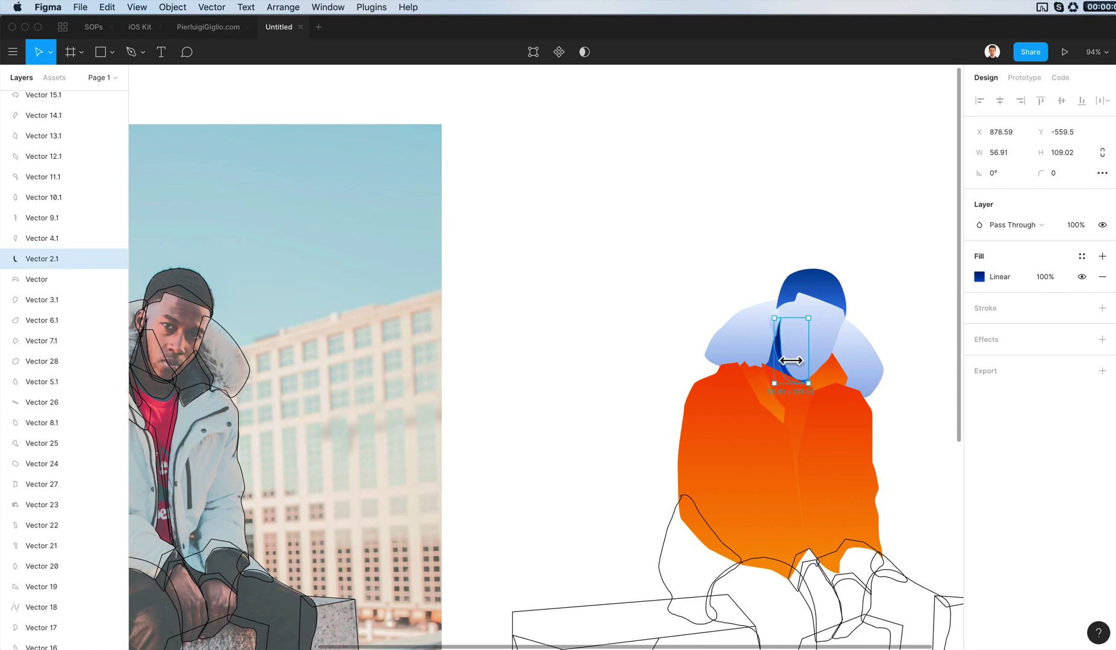
left_click(851, 391)
left_click(917, 299)
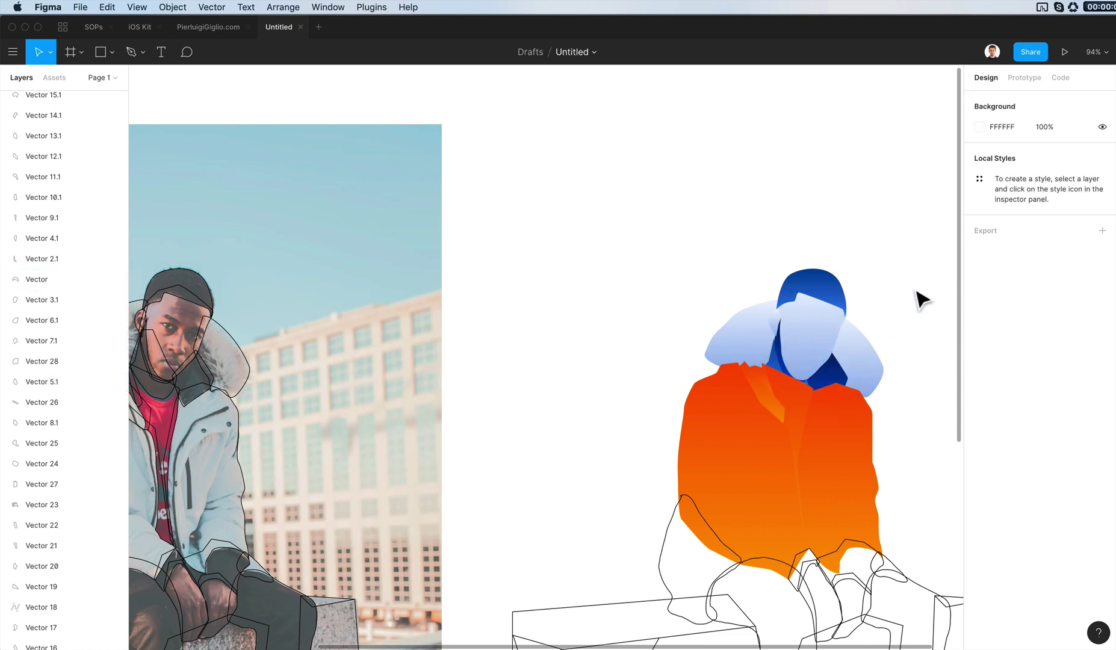
Apply the hat's blue gradient to the orange shirt strip between the two jacket halves.
scroll(921, 301, "right", 3)
scroll(930, 307, "left", 3)
scroll(843, 306, "down", 3)
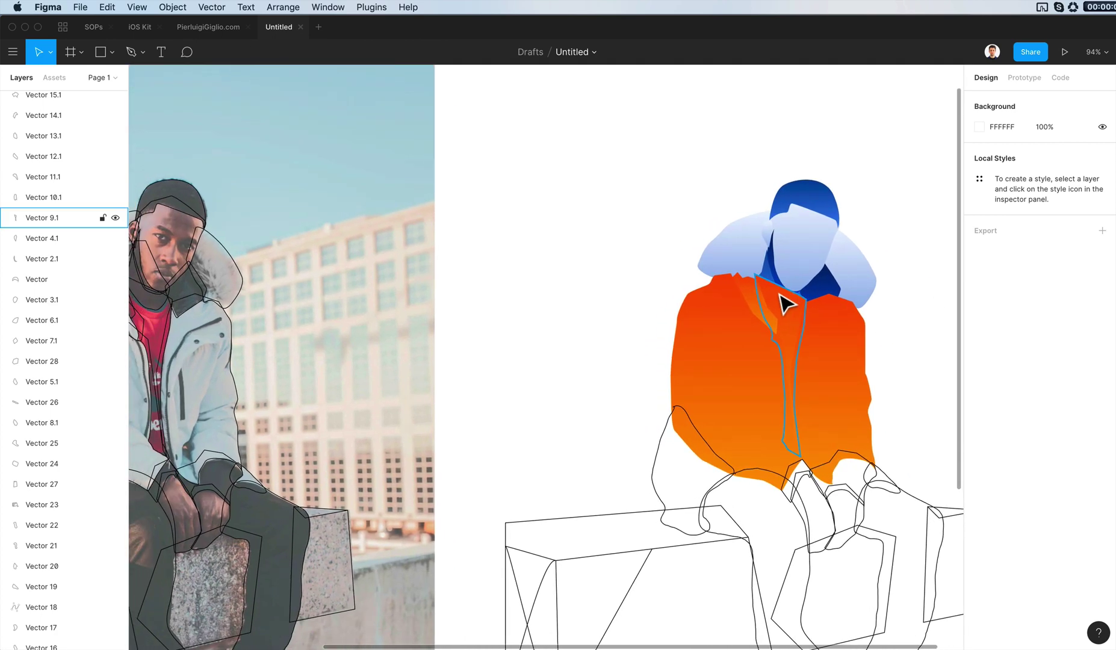
left_click(787, 304)
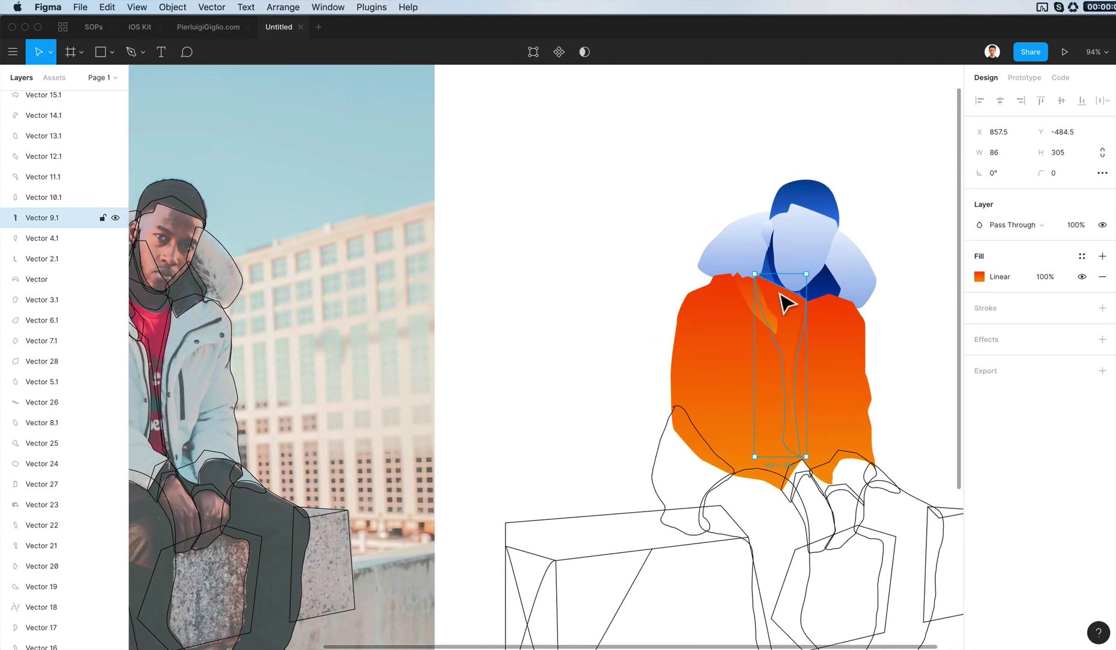
left_click(800, 206)
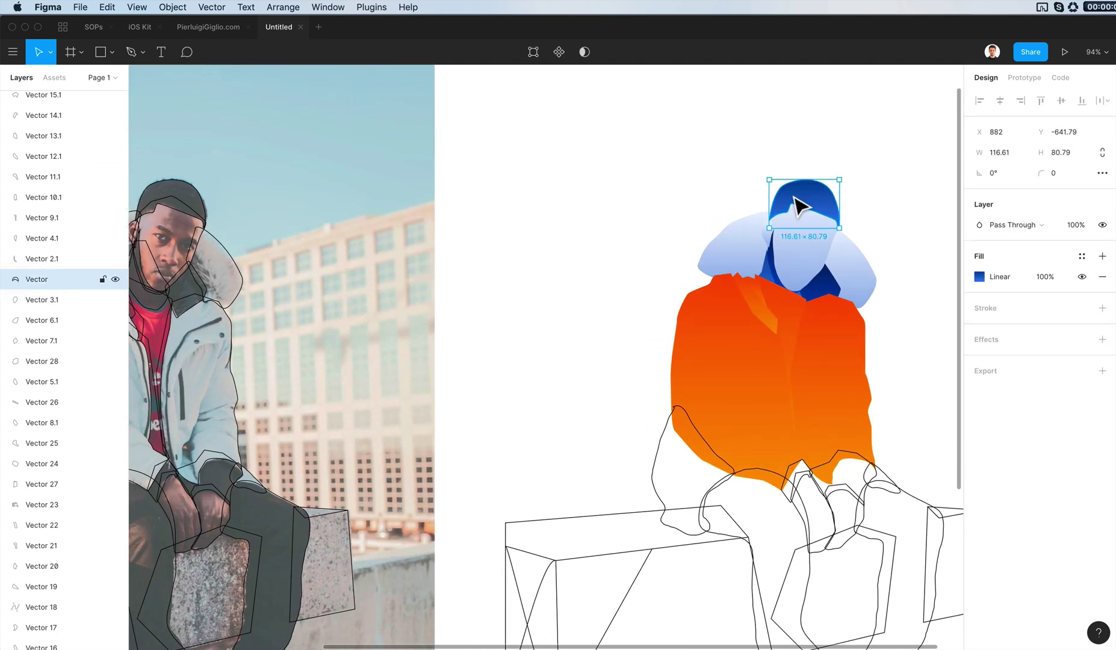
left_click(799, 325)
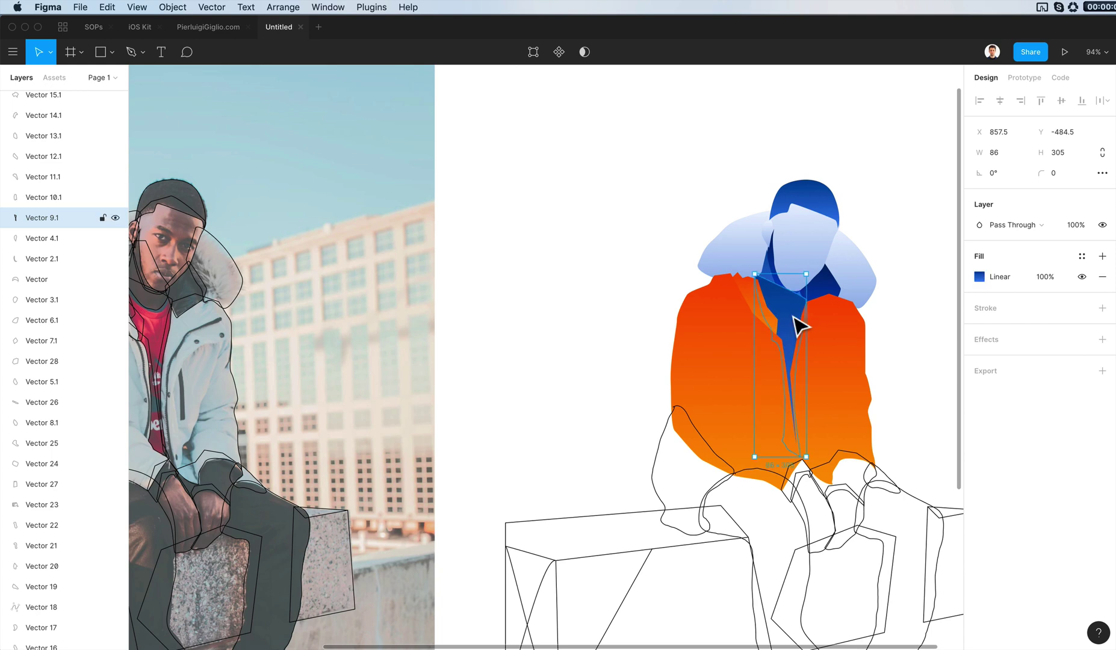
key("F4")
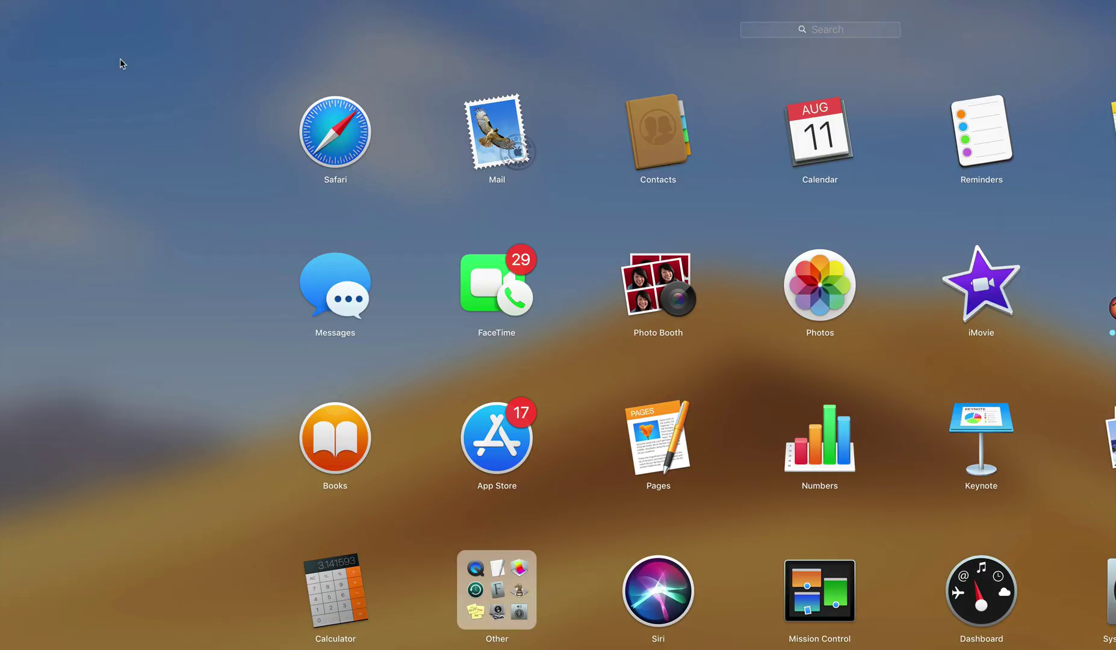
left_click(122, 65)
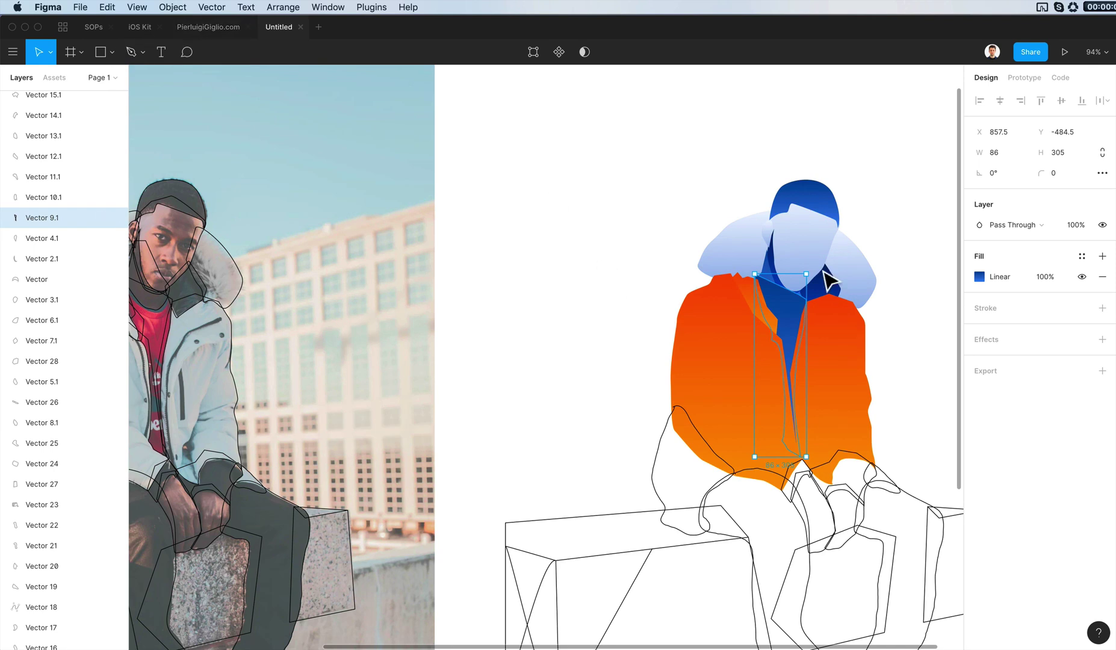
Send the blue shirt strip backward behind the face, jaw shadow and neck shapes.
key("super+bracketleft")
key("super+bracketleft")
key("super+bracketleft")
key("super+bracketleft")
key("super+bracketleft")
key("super+bracketleft")
key("super+bracketleft")
key("super+bracketleft")
key("super+bracketleft")
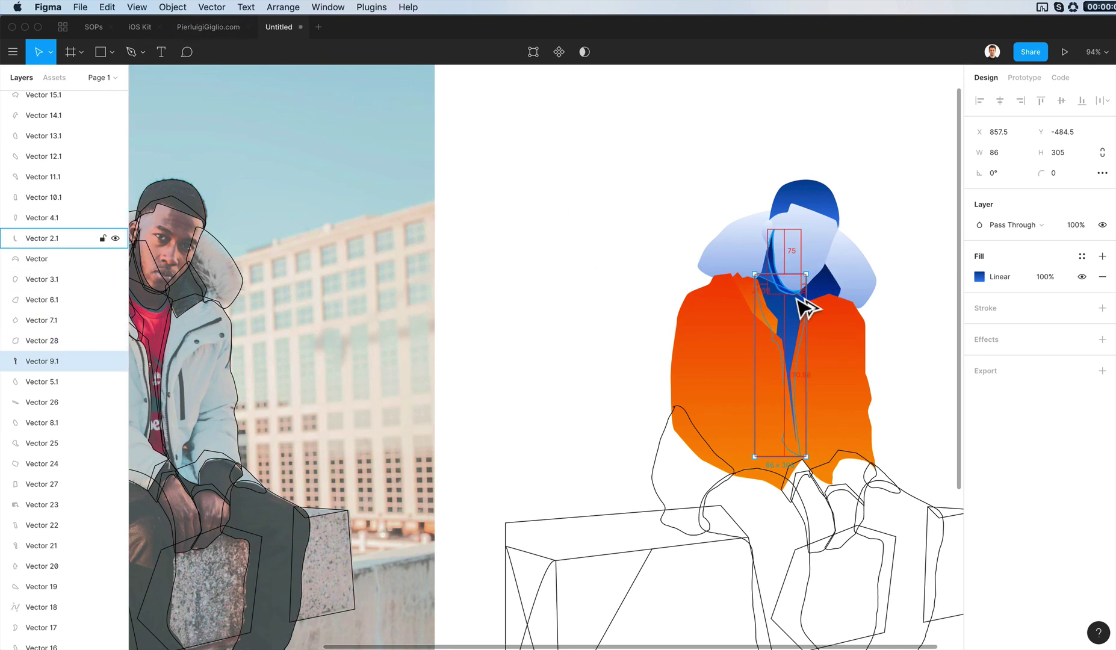
left_click(575, 219)
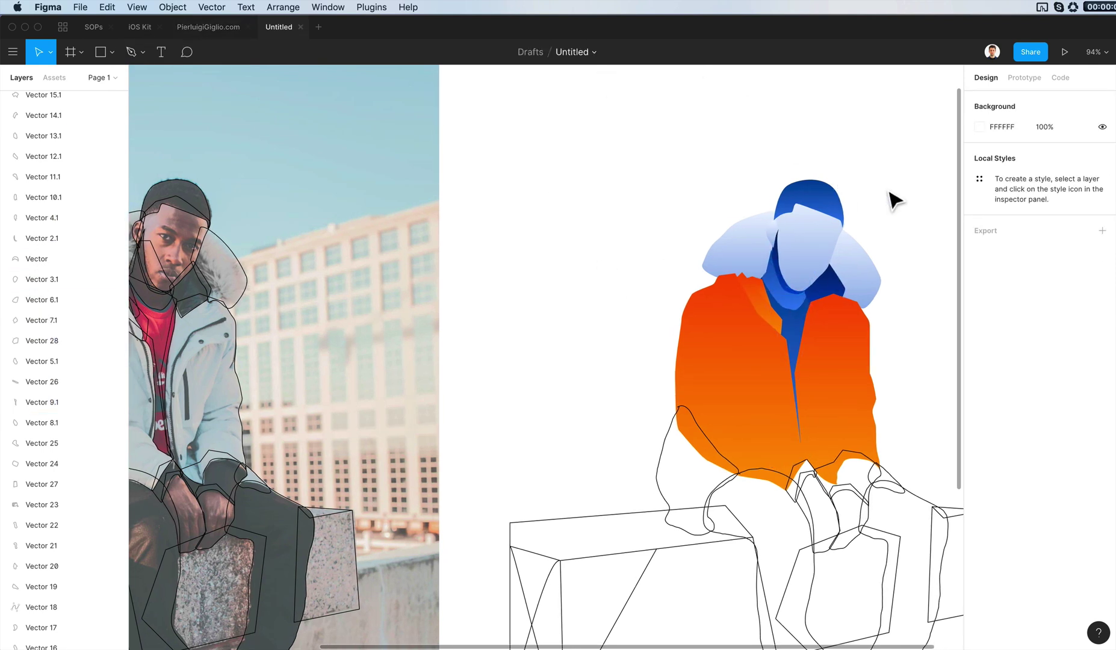
Apply the dark blue gradient of the collar piece beside the chin to the inner collar piece on the left side of the neck.
scroll(904, 194, "down", 1)
scroll(904, 193, "up", 1)
scroll(904, 193, "right", 3)
scroll(903, 193, "left", 2)
scroll(904, 193, "down", 2)
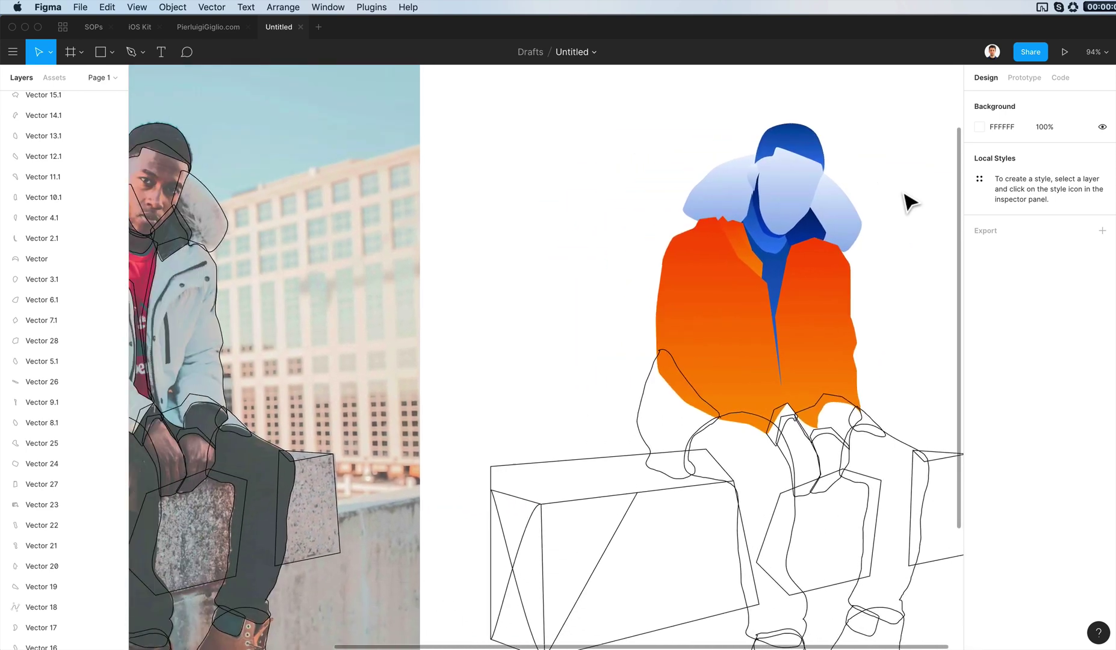
scroll(910, 202, "up", 2)
scroll(910, 201, "left", 2)
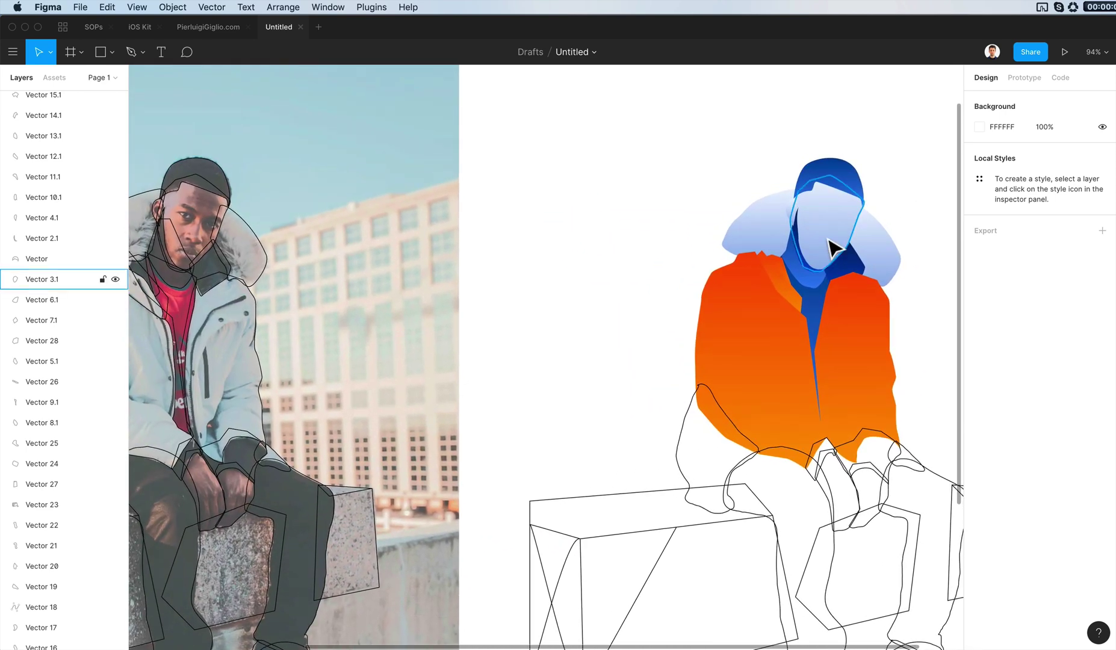
left_click(790, 277)
scroll(789, 277, "right", 1)
left_click(854, 273)
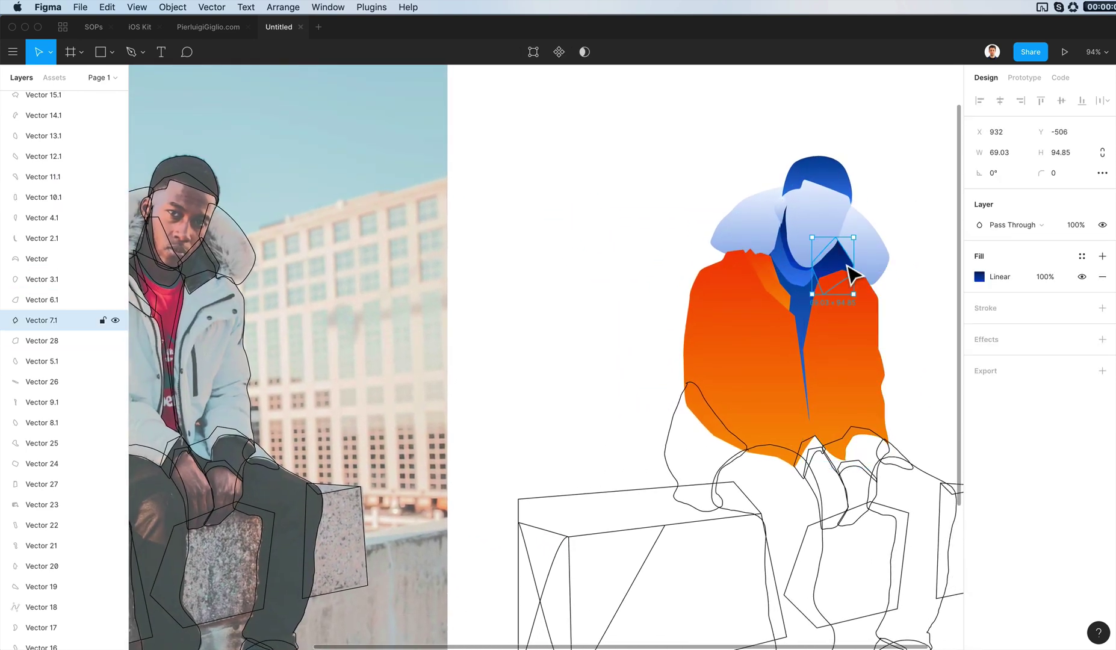
left_click(781, 278)
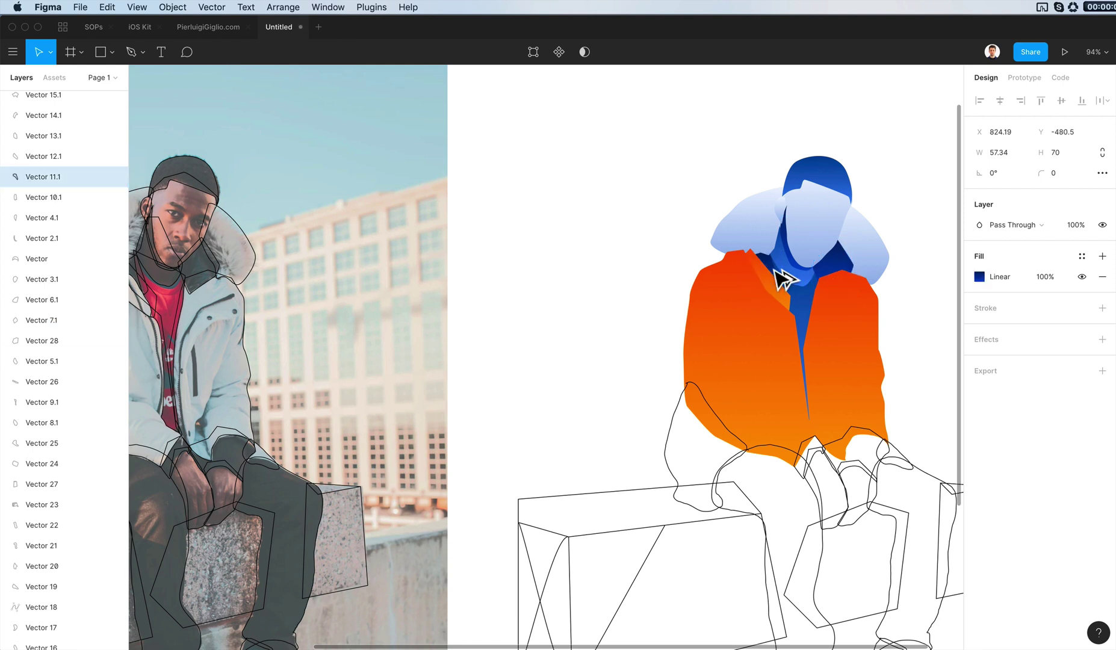
left_click(682, 223)
Send the left inner collar piece backward behind the face, jaw shadow and right collar piece.
scroll(743, 231, "left", 2)
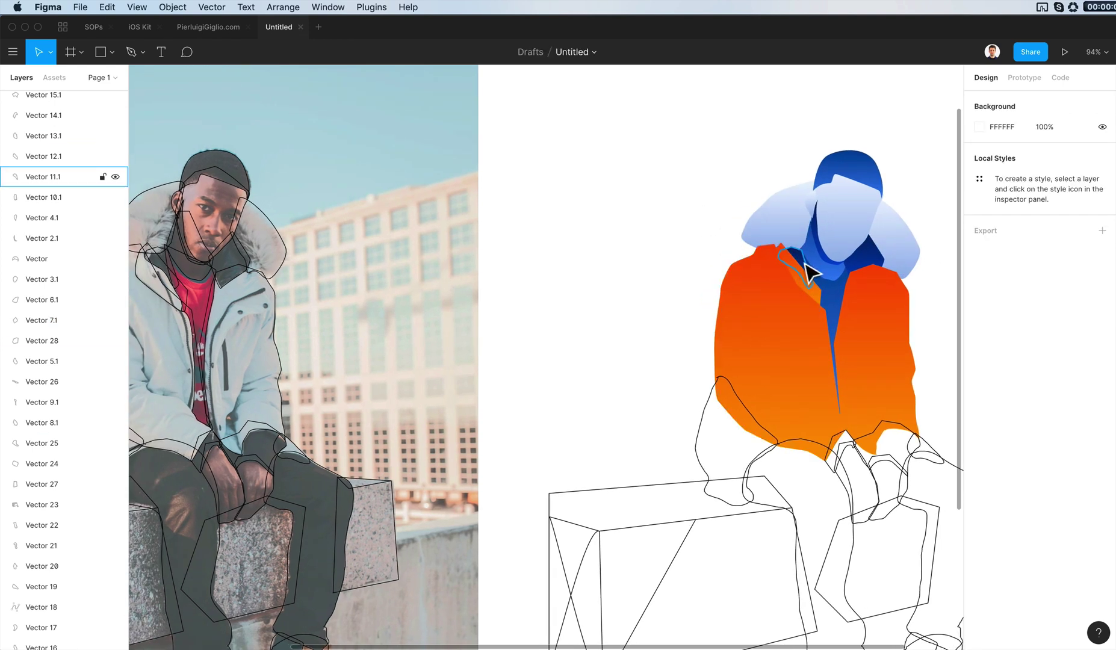
left_click(810, 272)
key("super+bracketleft")
key("super+bracketleft")
key("super+bracketleft")
key("super+bracketleft")
key("super+bracketleft")
key("super+bracketleft")
key("super+bracketleft")
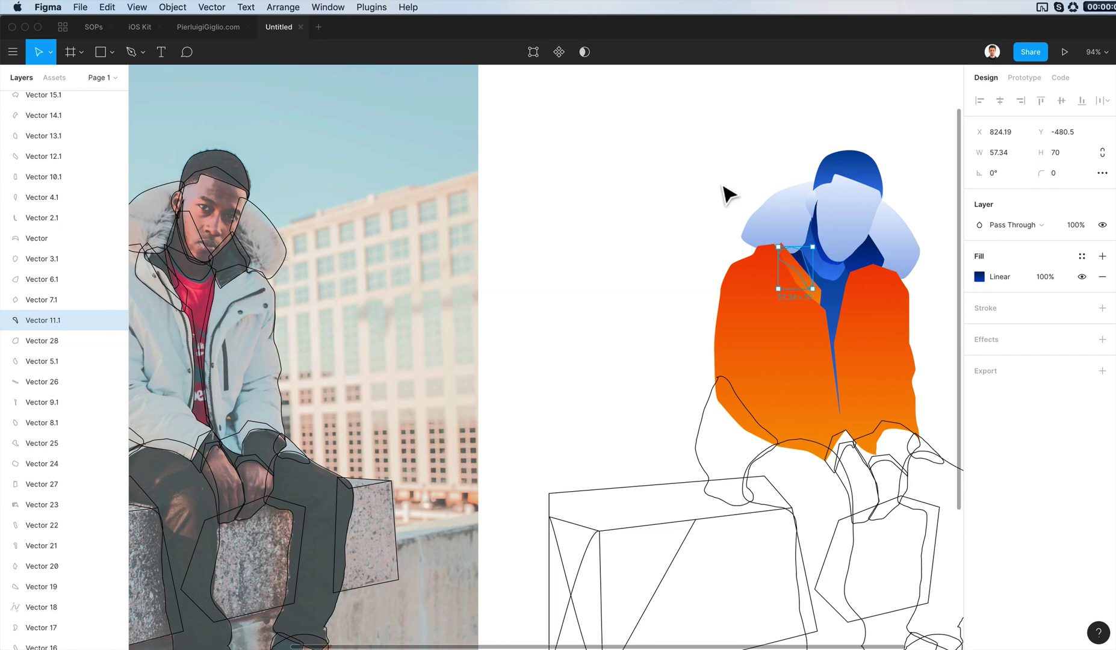
left_click(728, 194)
Shift both colour stops of the left jacket lapel's linear gradient towards red.
scroll(722, 192, "left", 2)
scroll(722, 192, "up", 2)
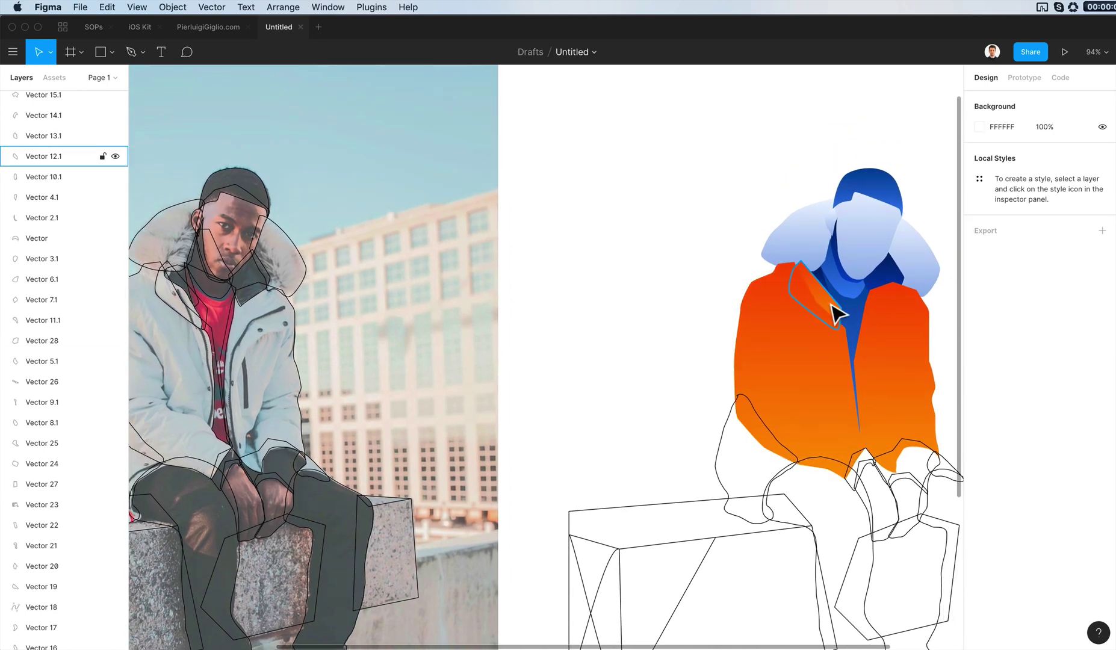
left_click(836, 312)
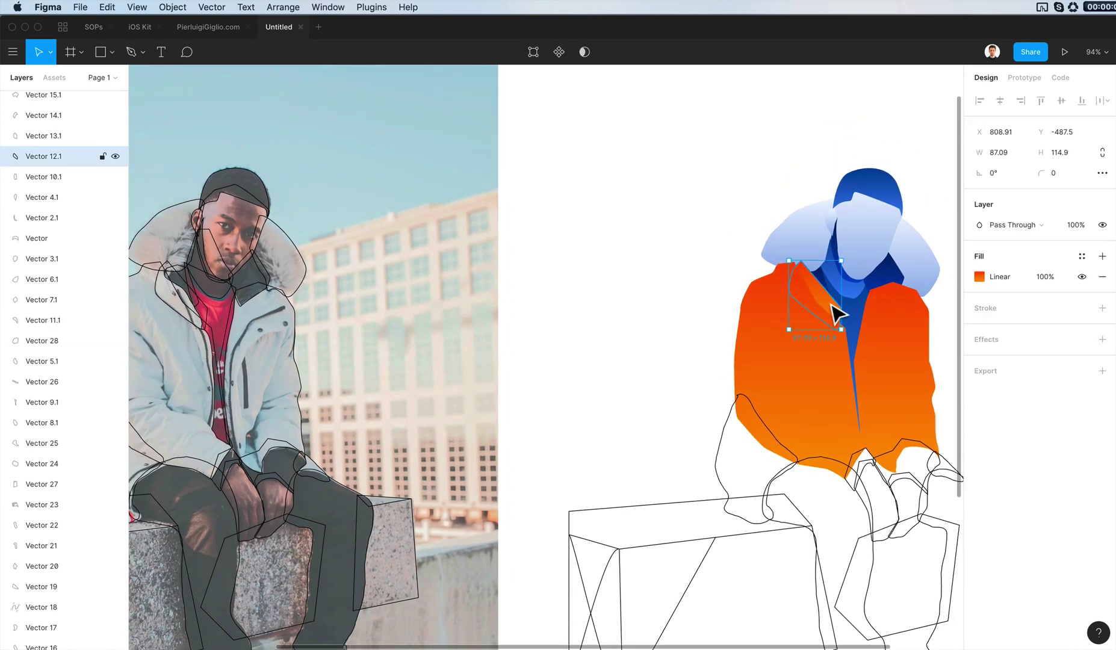
left_click(979, 276)
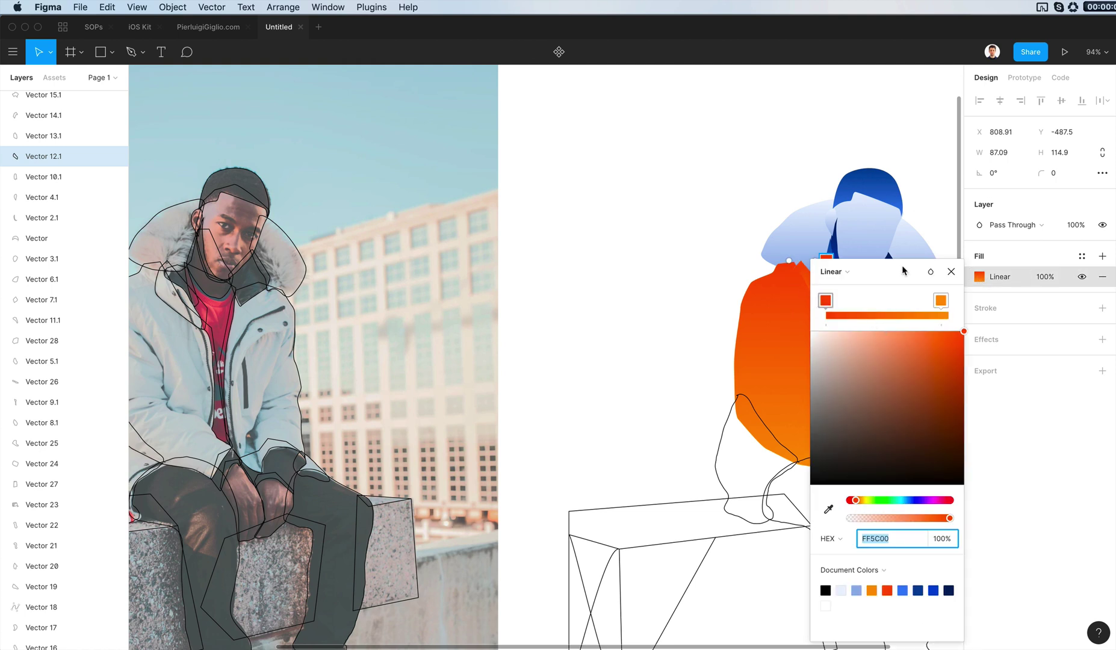
left_click_drag(903, 268, 553, 261)
left_click(603, 347)
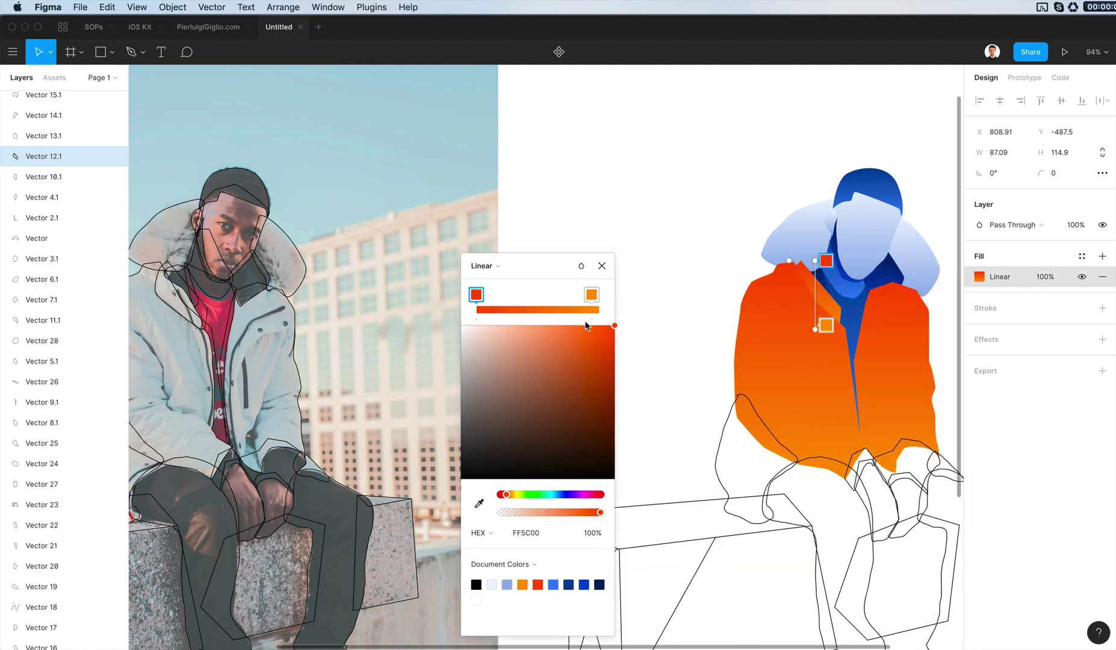
left_click_drag(505, 496, 497, 495)
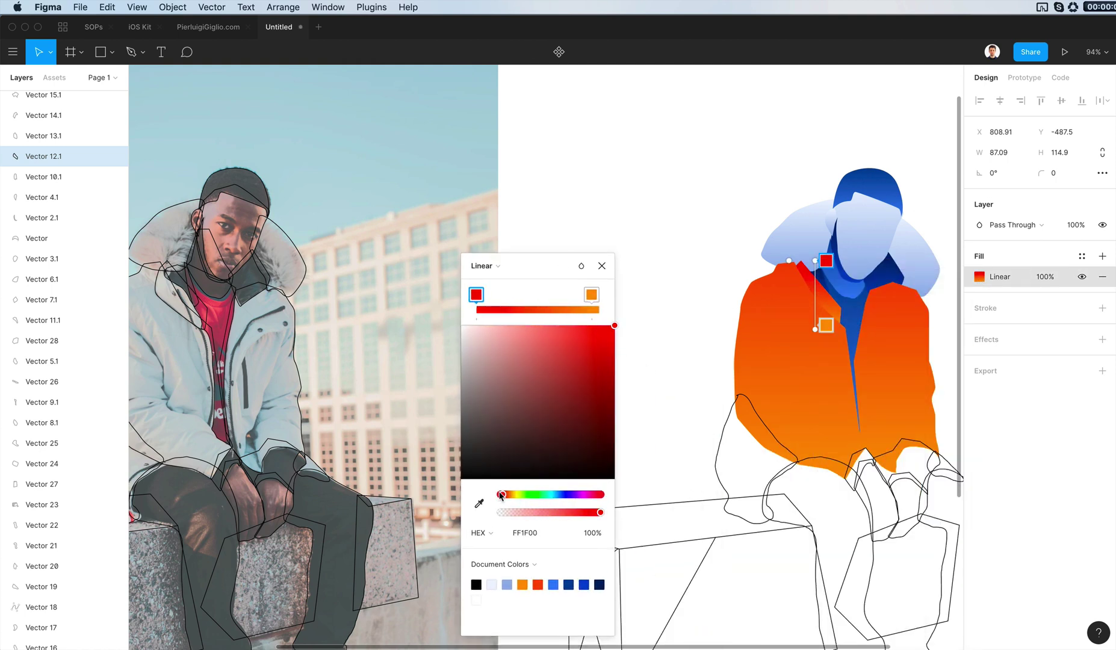
left_click(597, 297)
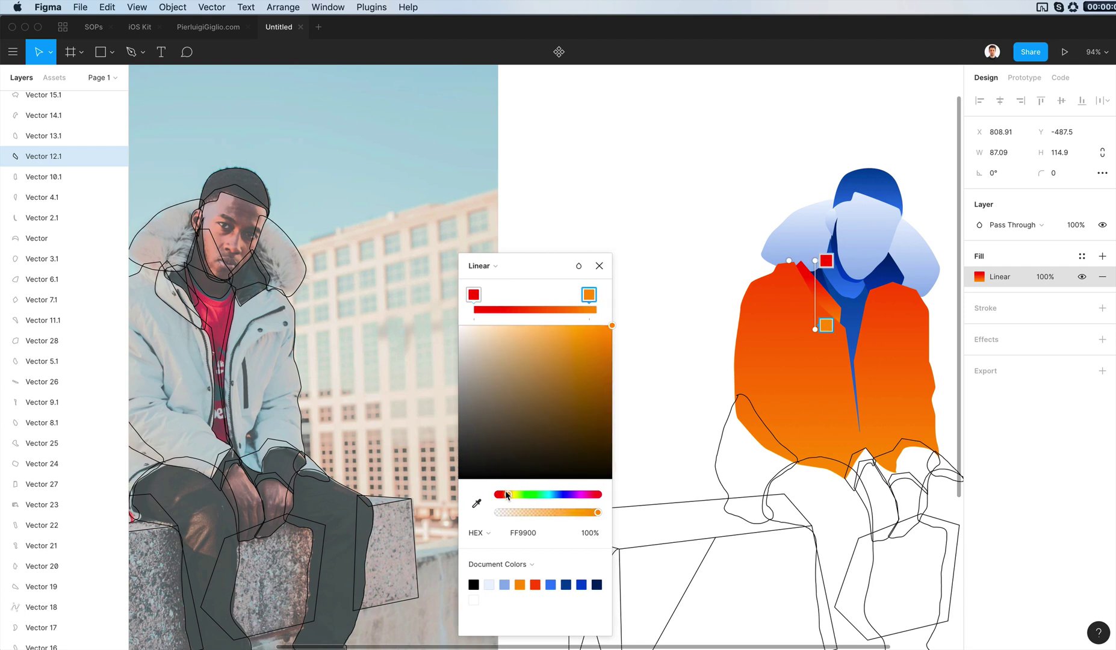
left_click(505, 495)
left_click_drag(504, 494, 503, 495)
left_click(648, 289)
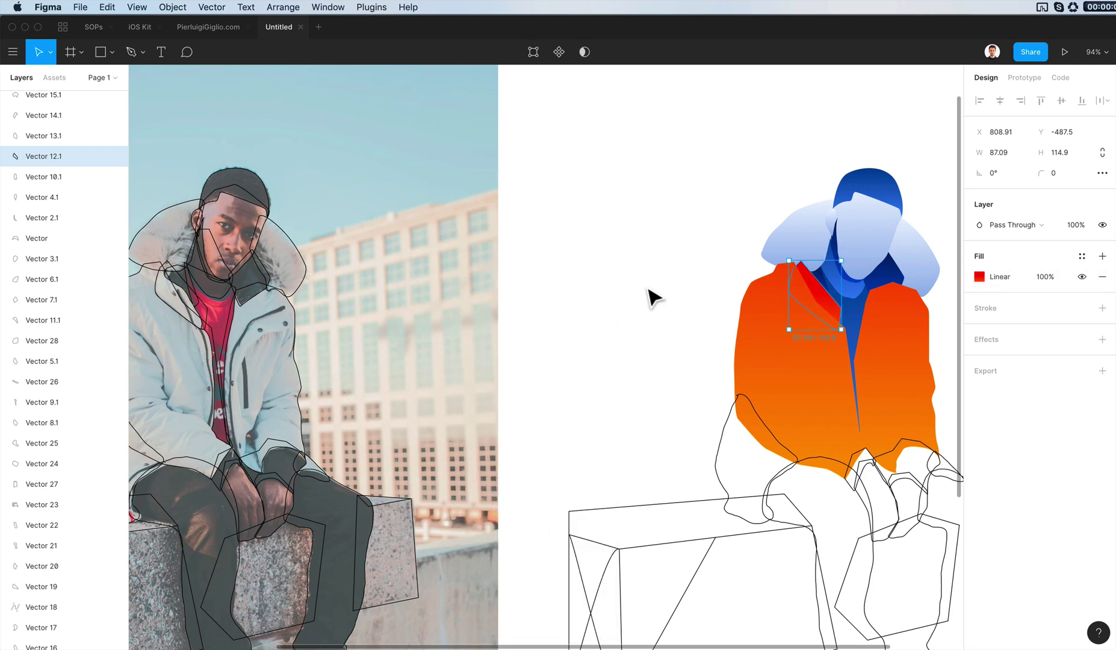
Angle the left jacket half's gradient from its left shoulder edge and lighten the orange end stop to FFAC2F.
left_click(644, 288)
scroll(644, 289, "down", 2)
scroll(644, 289, "up", 3)
scroll(654, 295, "down", 3)
scroll(653, 295, "right", 2)
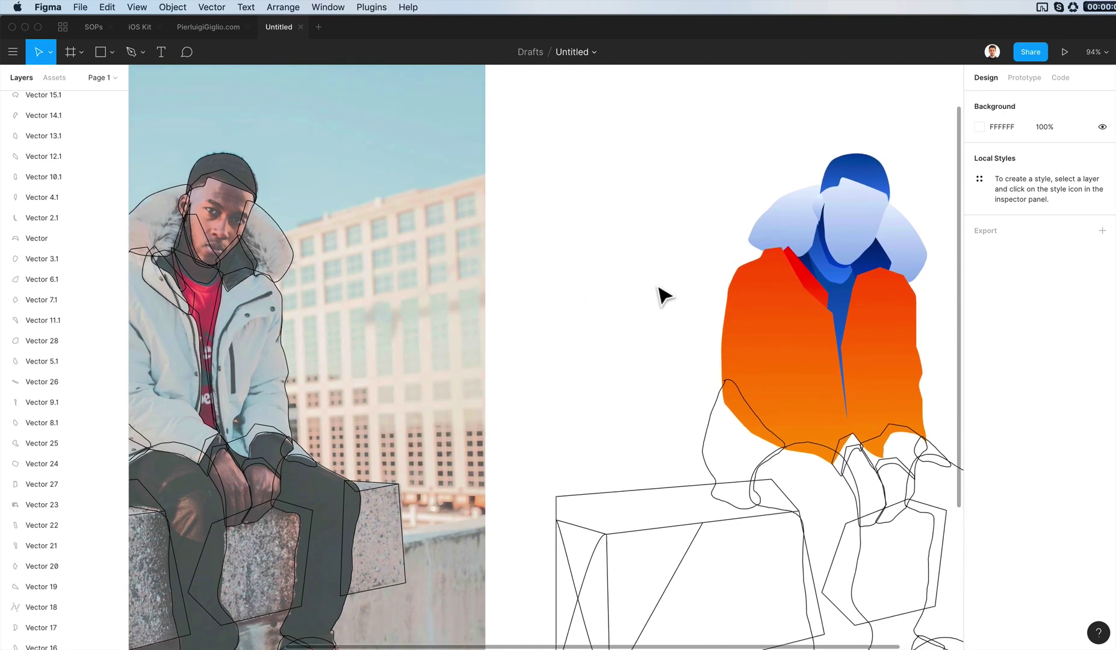
left_click(819, 372)
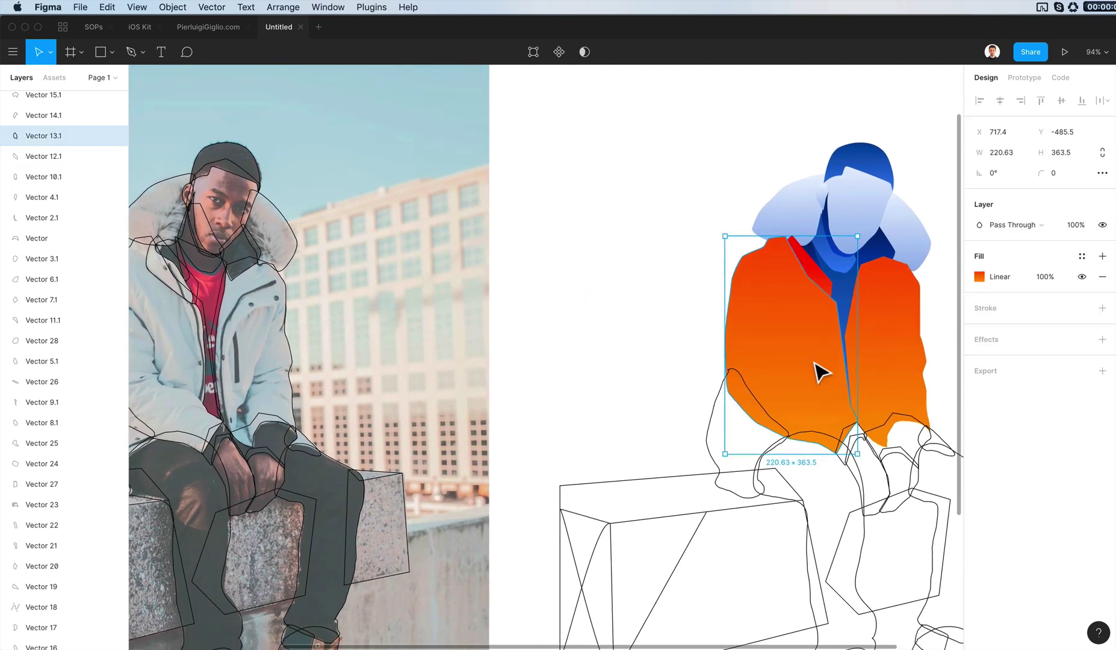
scroll(817, 371, "left", 1)
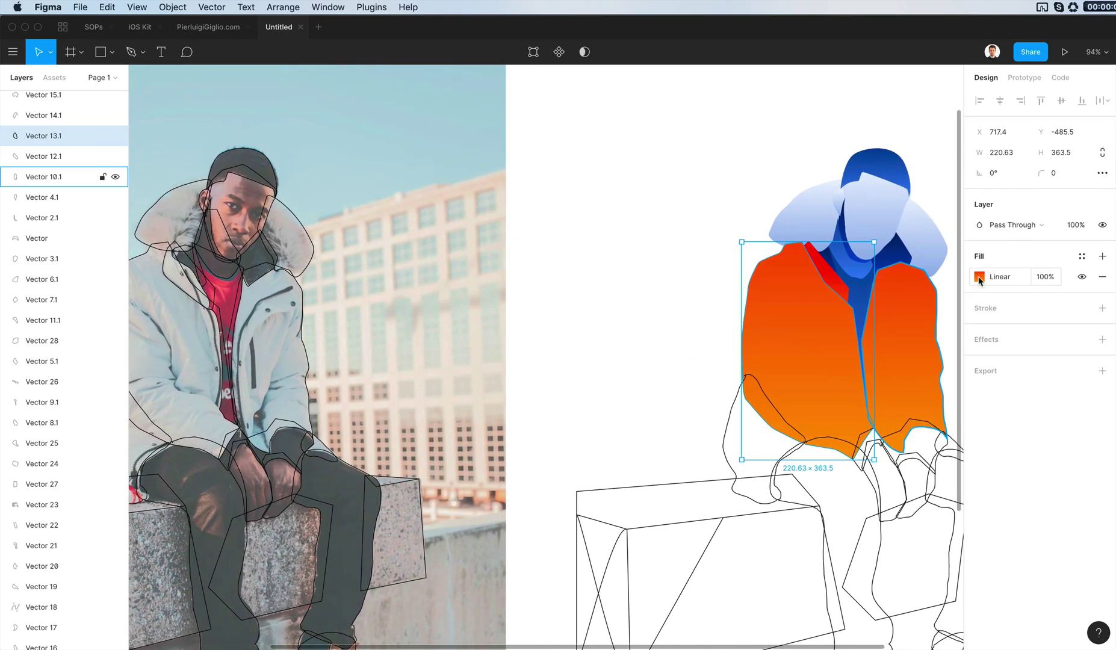
left_click(980, 278)
left_click_drag(906, 265, 500, 257)
left_click_drag(813, 242, 752, 296)
left_click(540, 289)
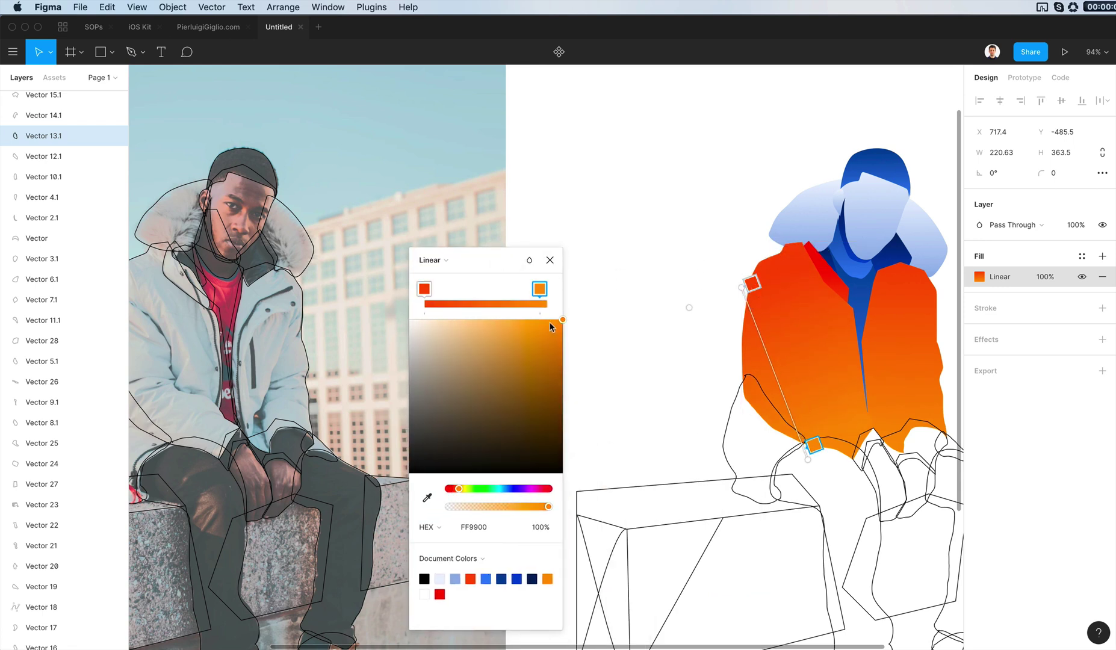
left_click_drag(542, 336, 527, 310)
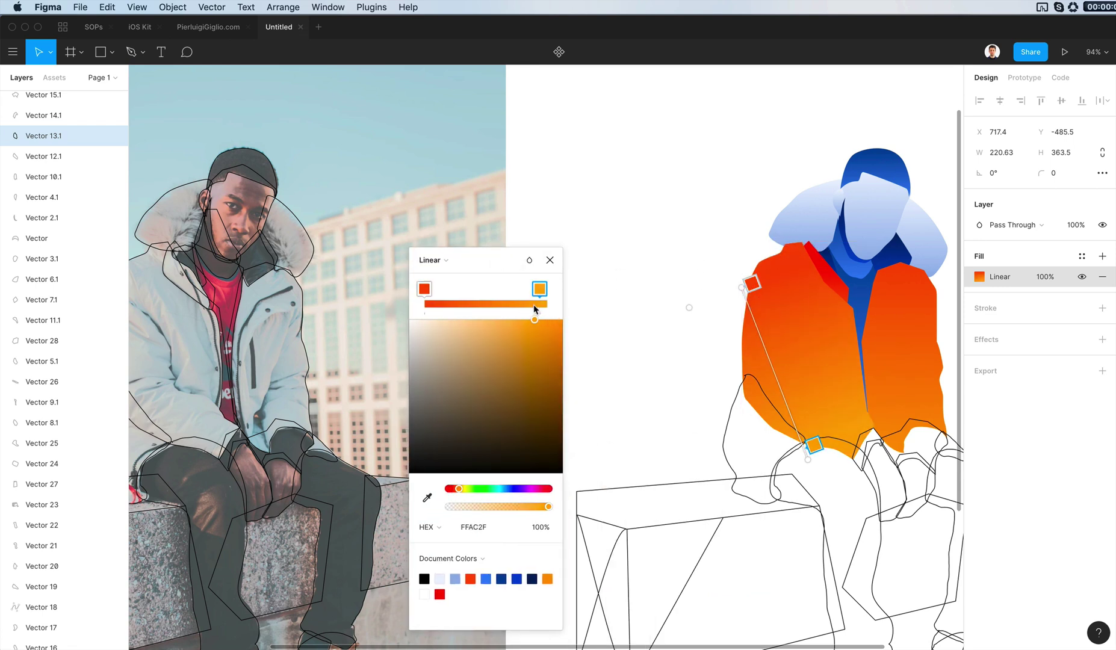
key("Escape")
left_click(755, 418)
left_click(637, 341)
Copy the left jacket half's gradient style onto the outlined lower jacket piece at the left hip.
left_click(796, 352)
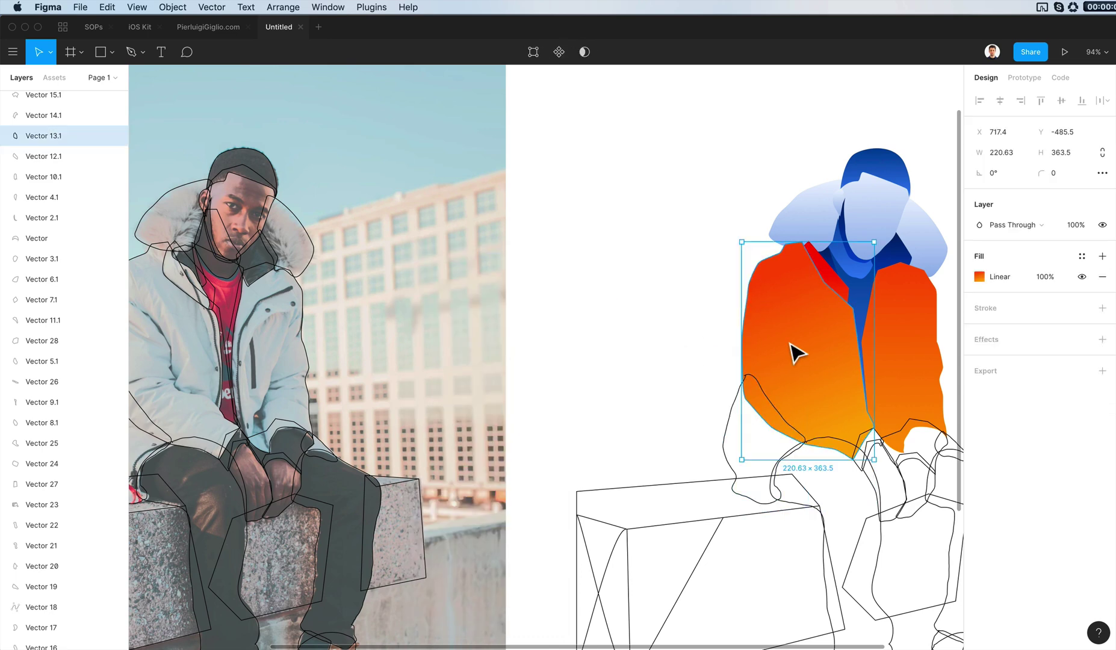
key("alt+super+c")
scroll(635, 373, "left", 2)
scroll(638, 377, "right", 2)
left_click(719, 424)
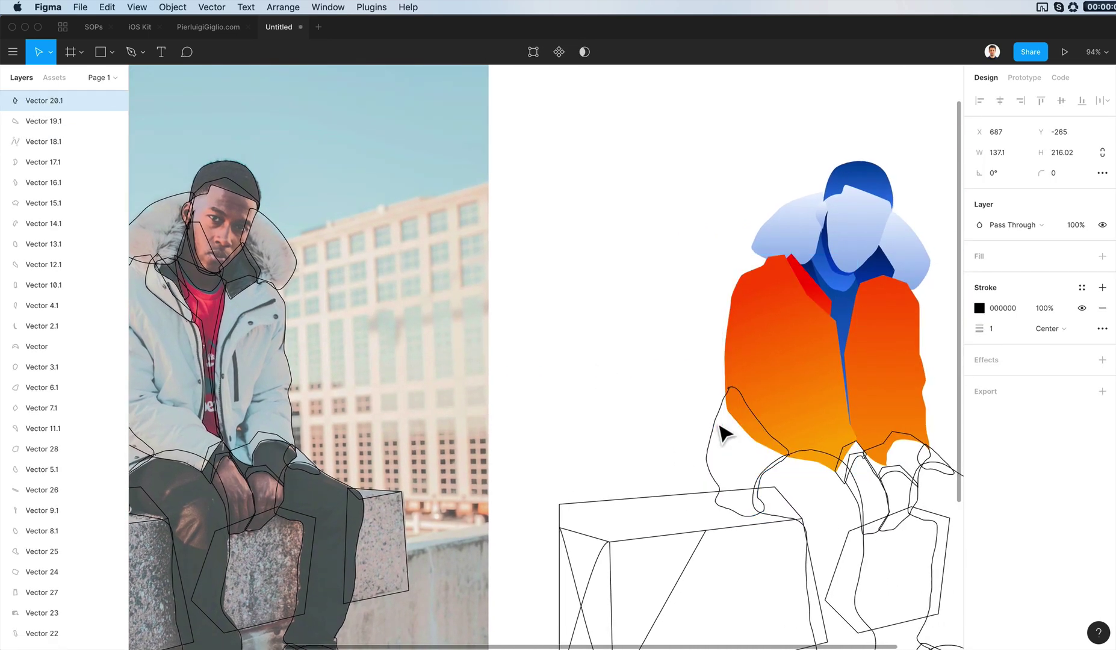
key("alt+super+v")
key("super+z")
key("super+shift+z")
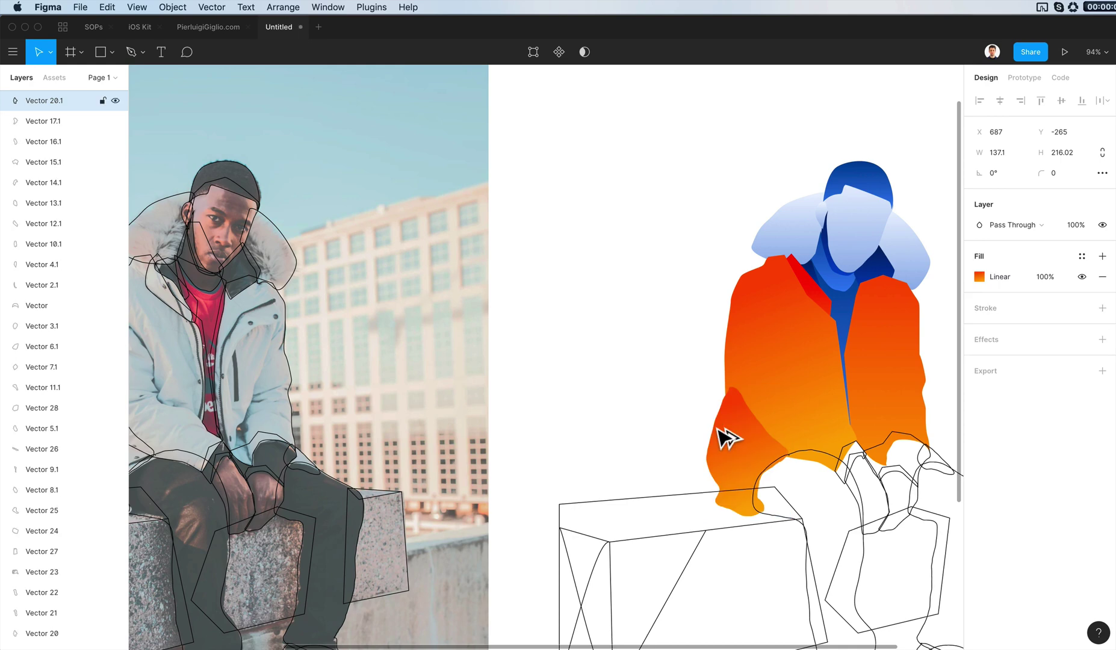
left_click(696, 364)
Trace the dark fold on the photo's left jacket sleeve with the Pen tool as a vector about 60 × 116.5.
scroll(695, 364, "up", 2)
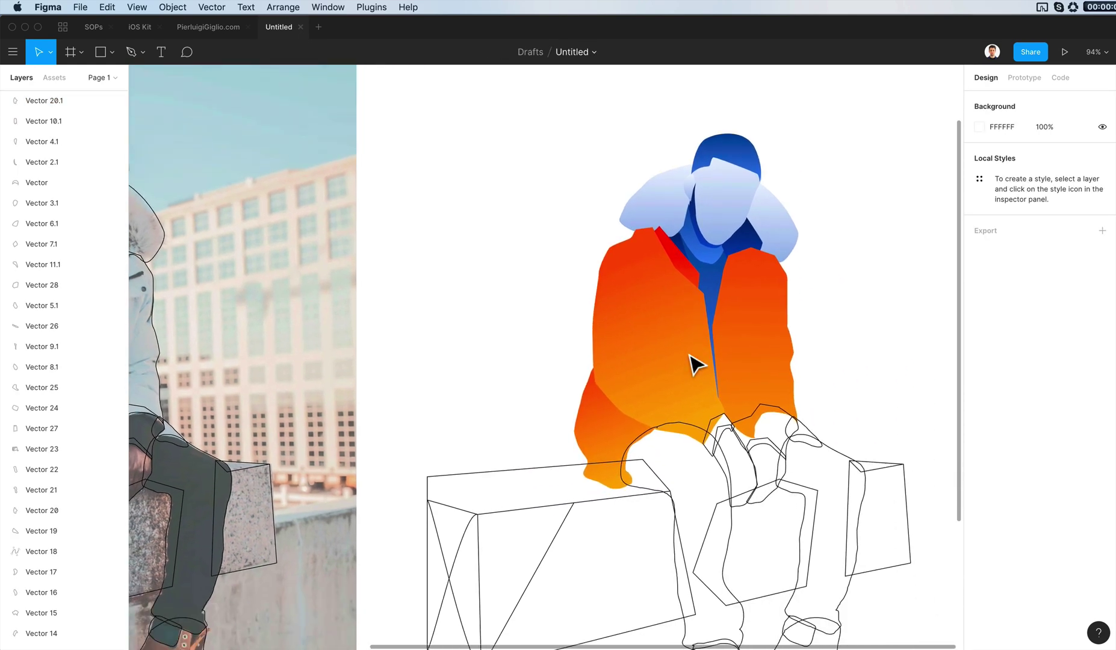
scroll(695, 364, "down", 5)
scroll(626, 343, "left", 2)
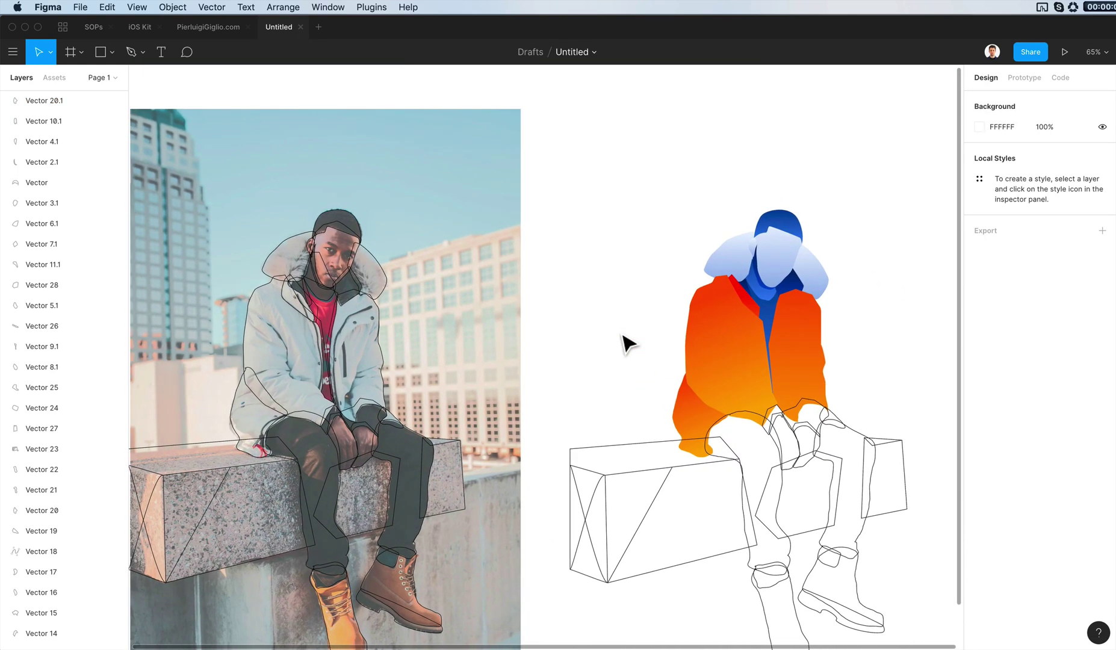
scroll(622, 336, "up", 1)
scroll(623, 335, "right", 2)
scroll(683, 352, "up", 1)
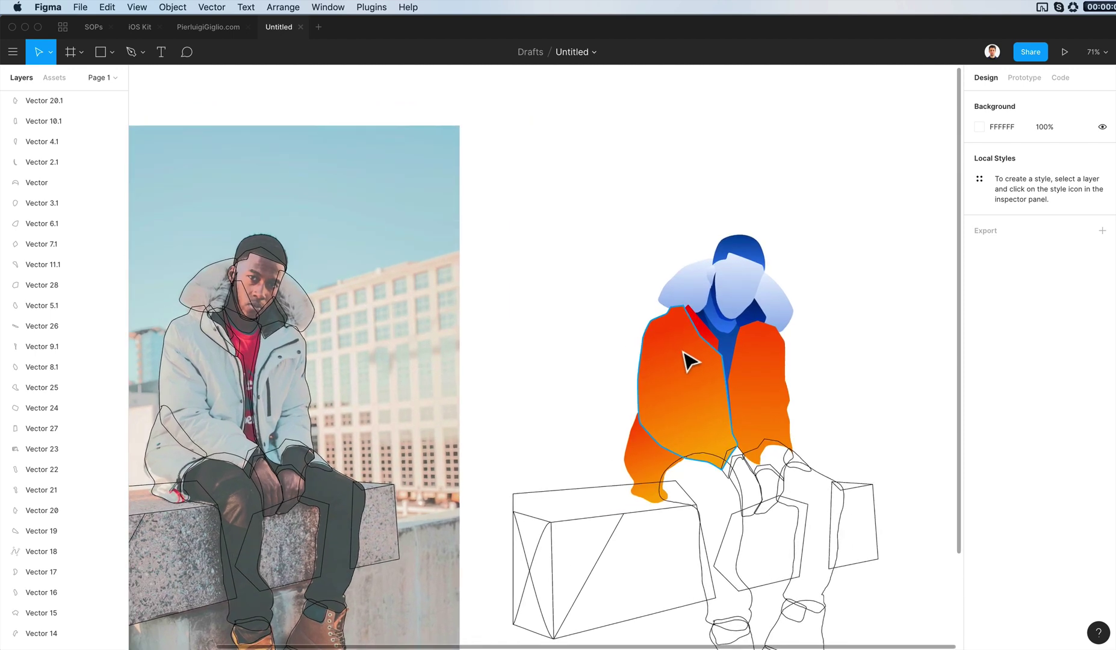
scroll(687, 364, "up", 1)
scroll(422, 369, "left", 5)
scroll(421, 369, "up", 3)
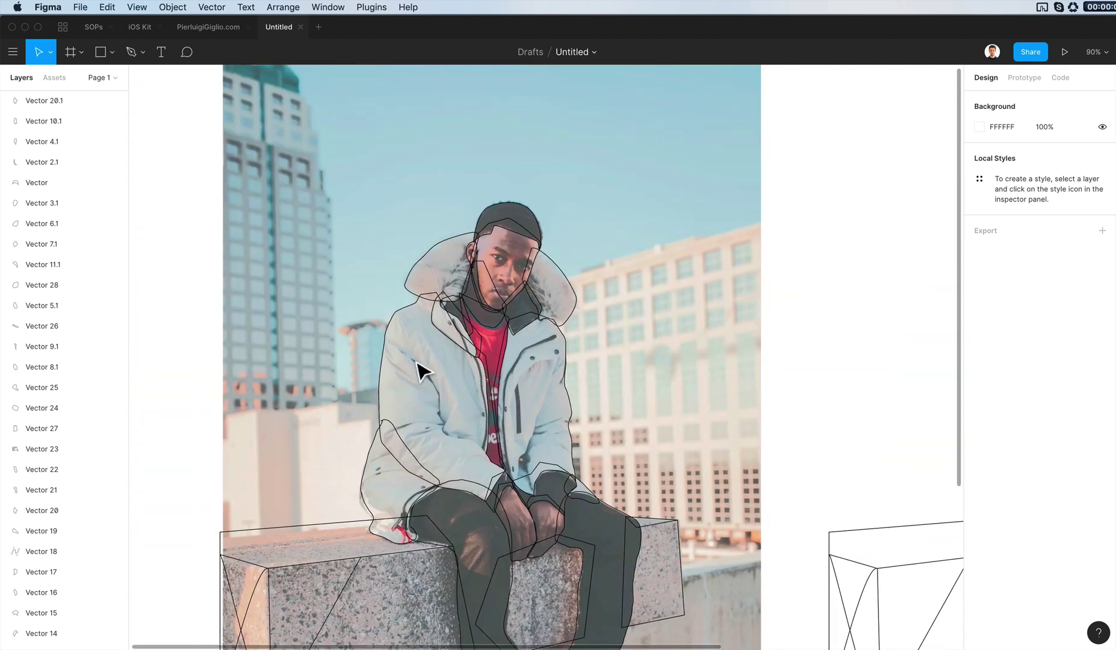
key("p")
left_click(410, 360)
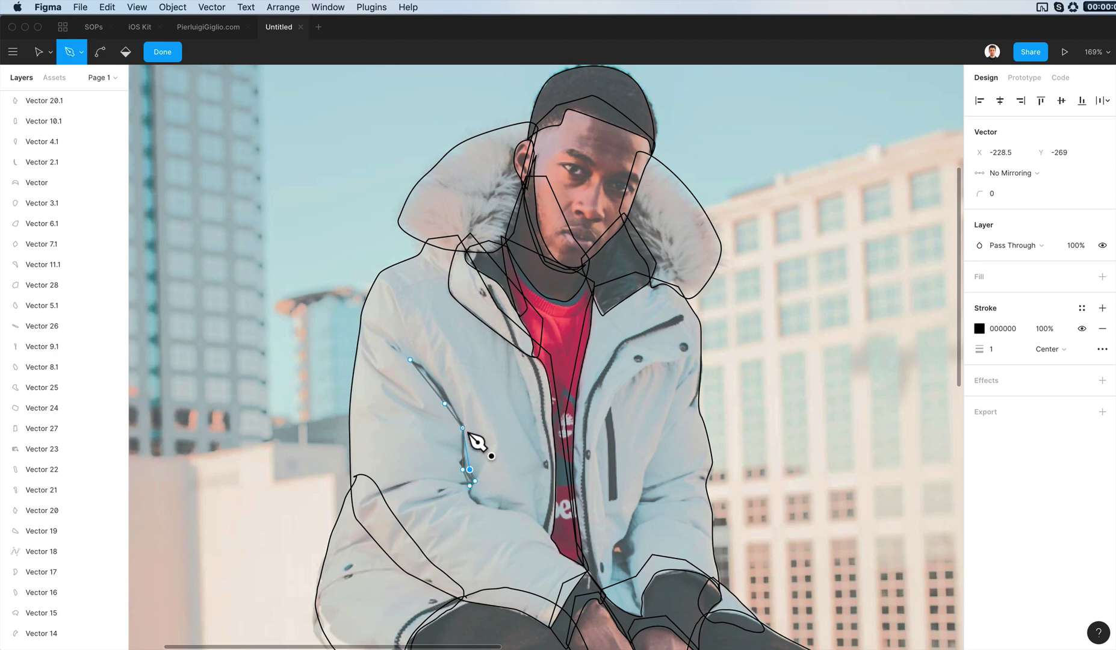
key("Return")
scroll(451, 408, "down", 3)
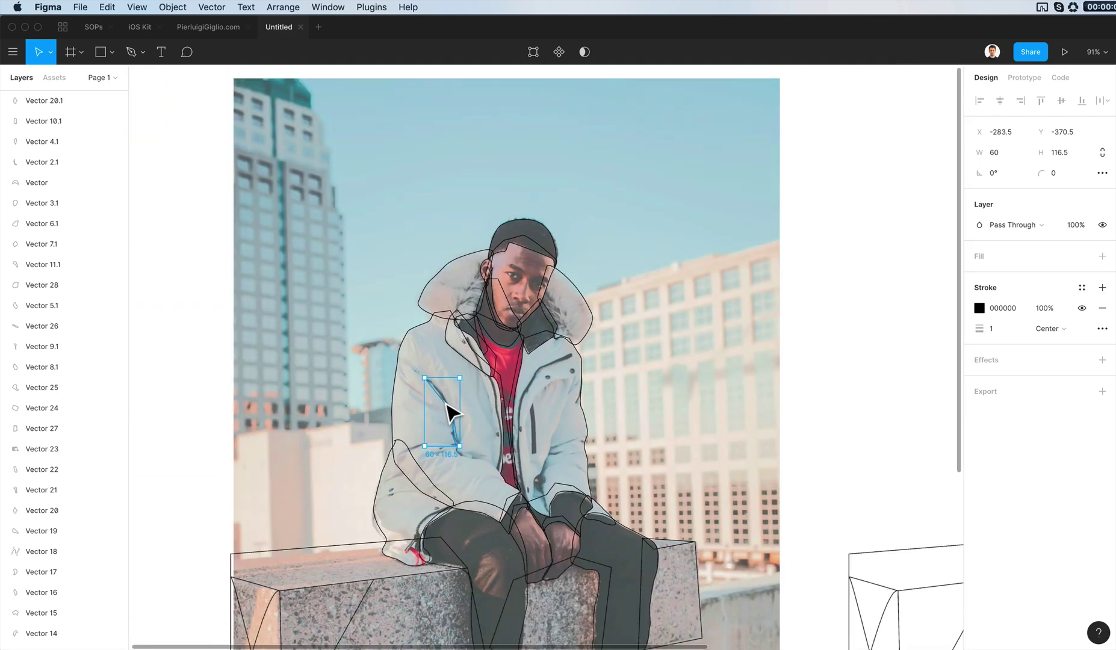
Place a copy of the traced sleeve fold on the coloured left jacket half and give it the blue shirt's gradient.
left_click_drag(448, 407, 741, 420)
scroll(741, 420, "left", 3)
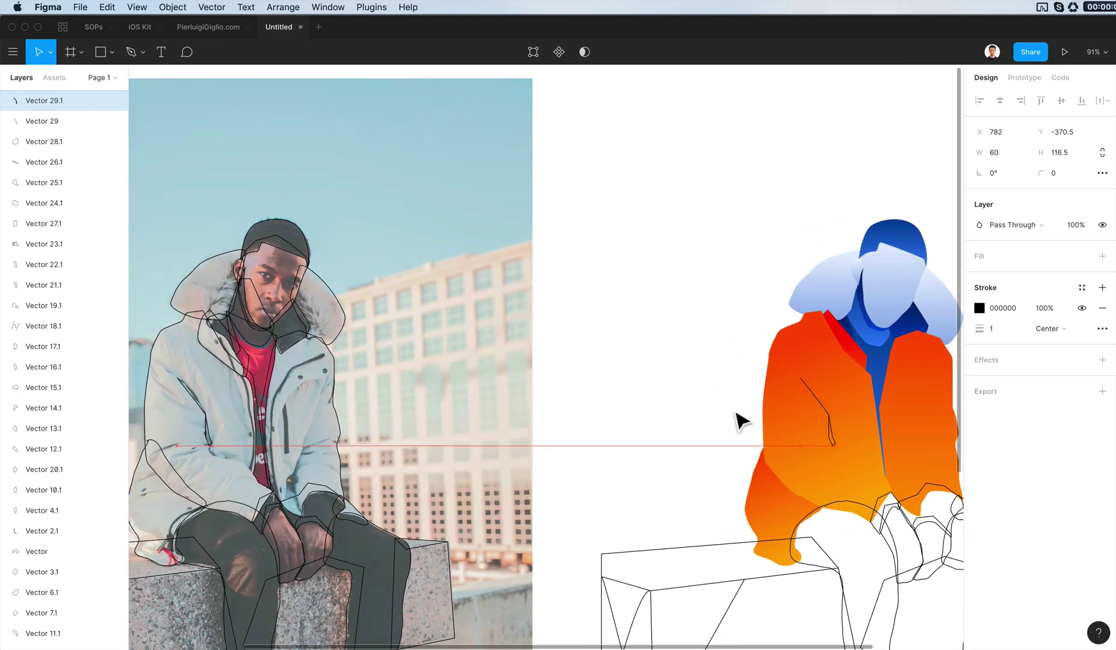
left_click(880, 364)
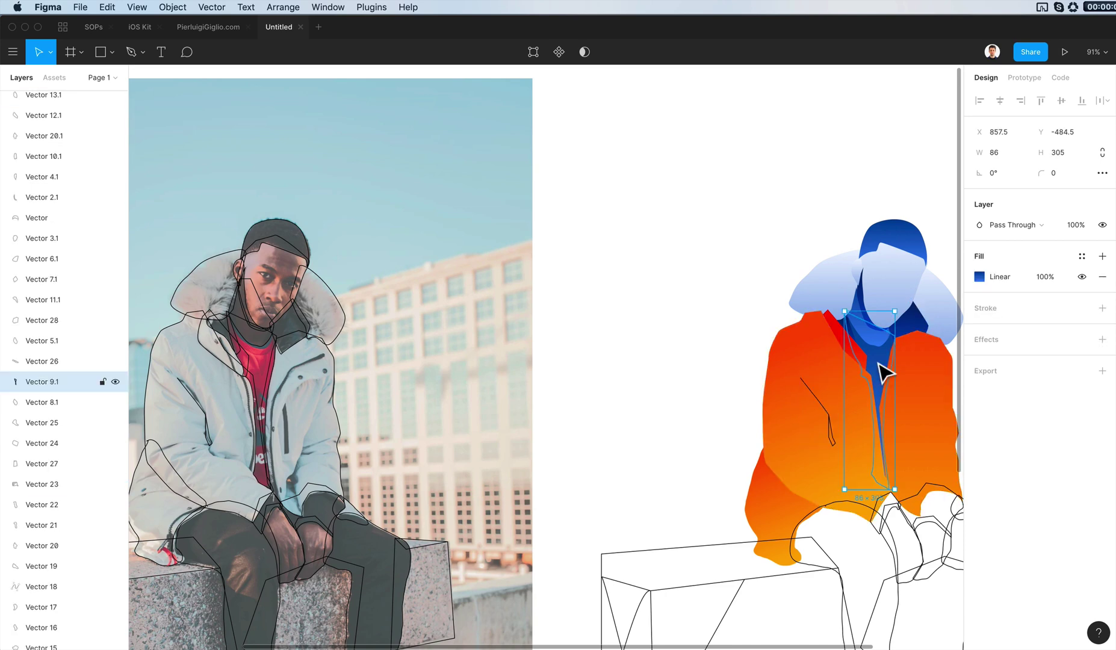
left_click(831, 417)
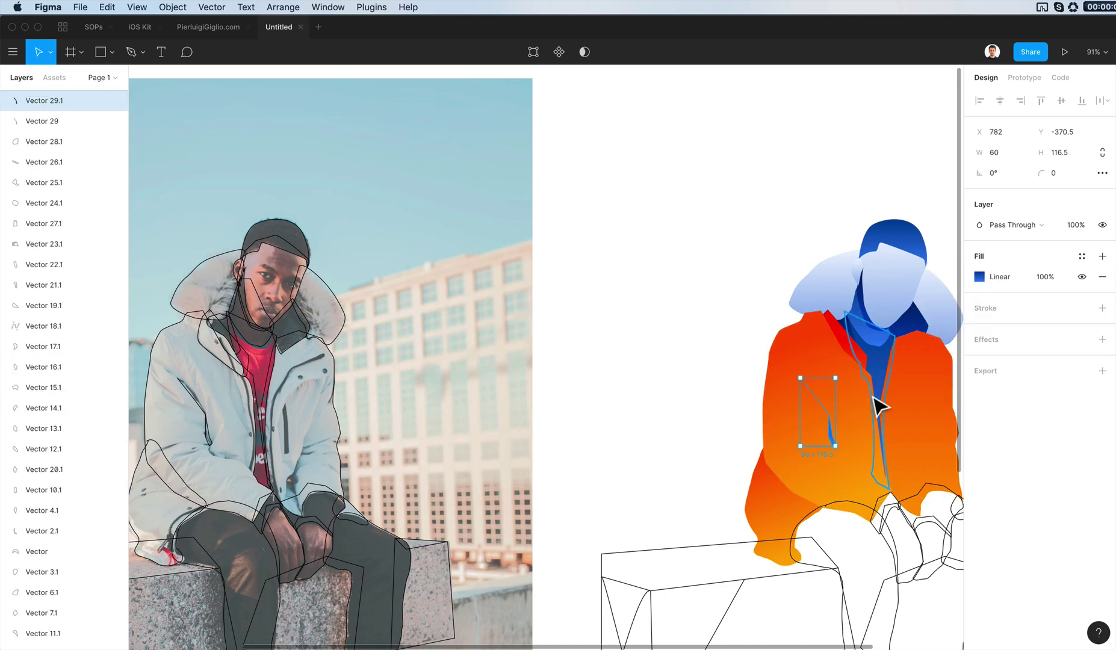
Add a stroke of width 1 to the fold and set both its fill and stroke to solid blue 376CD2.
scroll(880, 407, "up", 5)
double_click(830, 418)
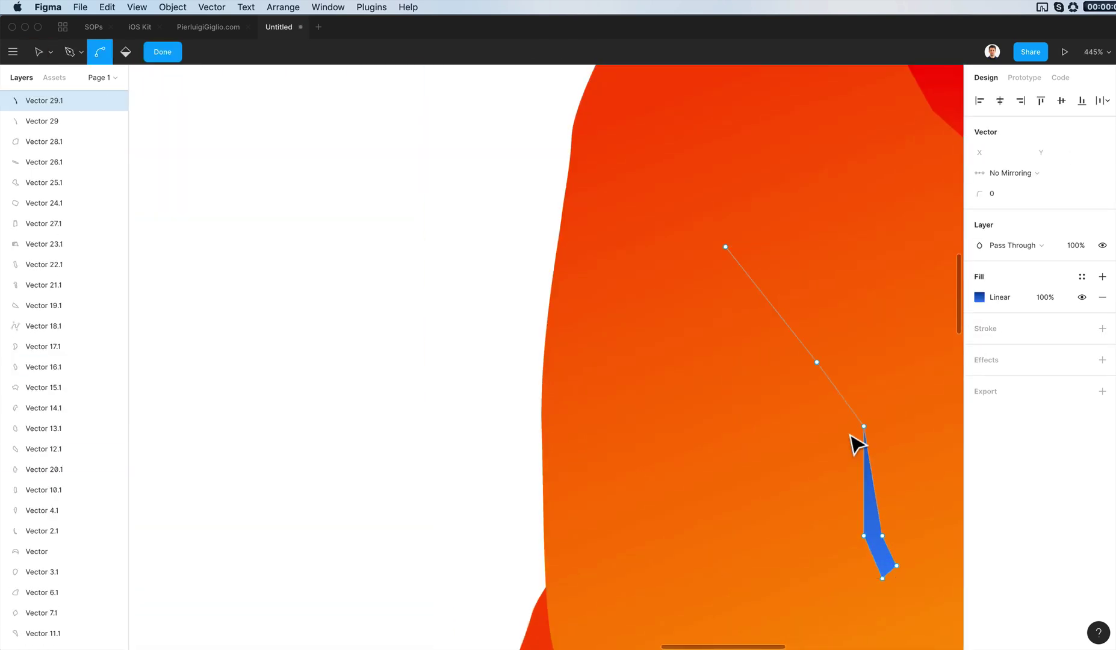
key("v")
scroll(825, 334, "right", 1)
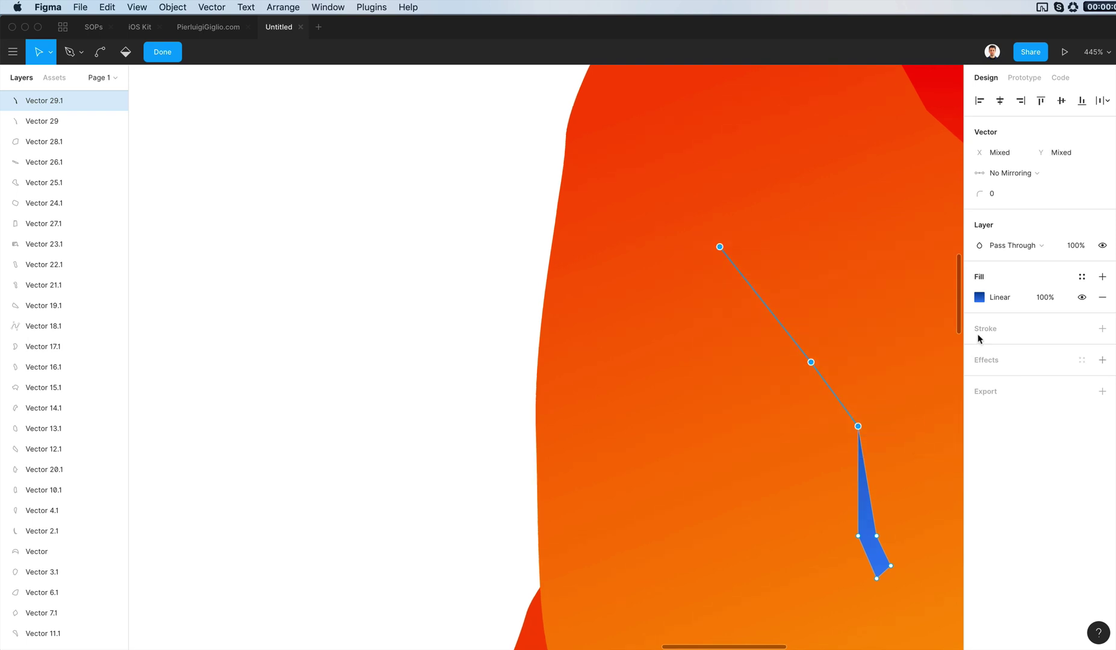
left_click(979, 329)
key("i")
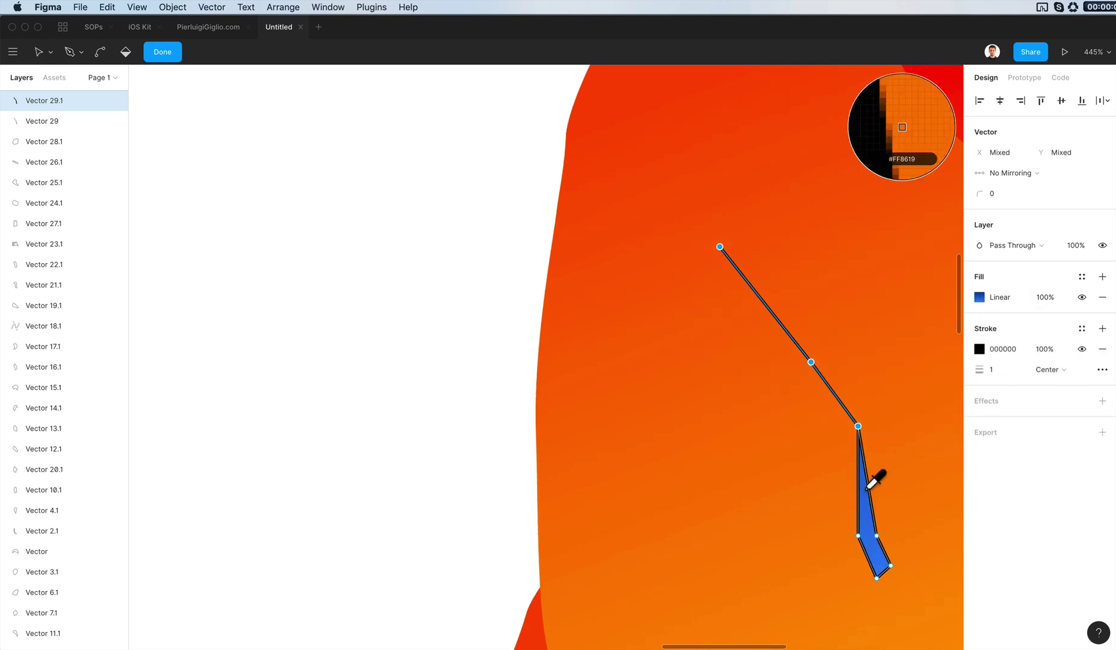
left_click(865, 476)
left_click(980, 349)
left_click(844, 318)
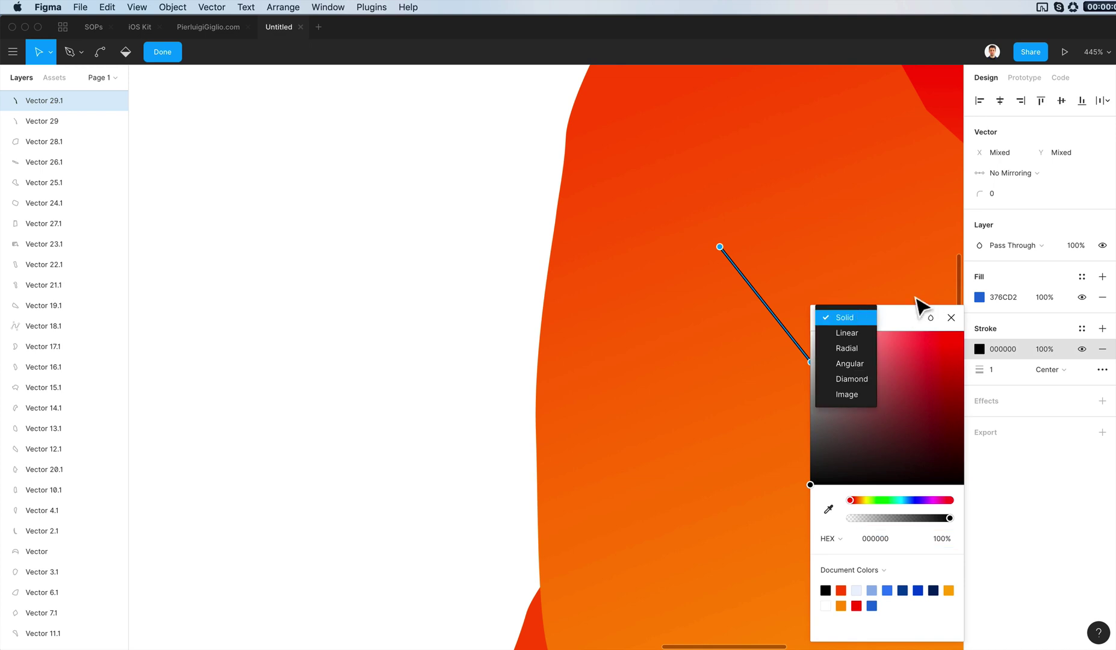
scroll(722, 421, "right", 5)
key("i")
left_click(600, 482)
left_click(411, 399)
scroll(411, 399, "down", 5)
key("Escape")
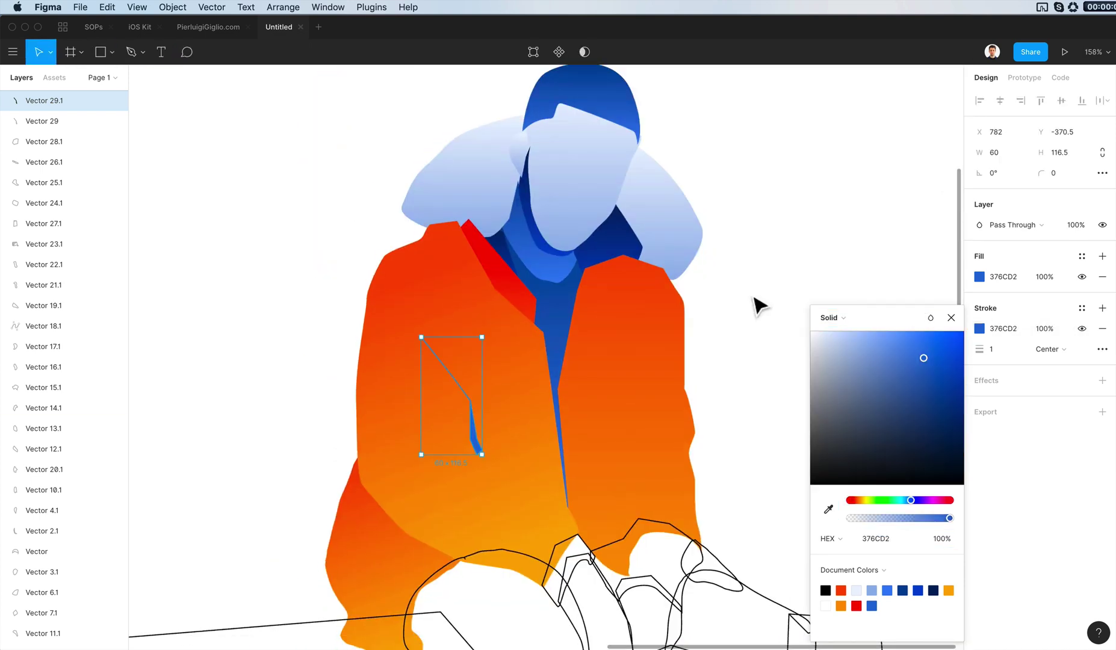
Recolour the fold's fill and stroke to FF5C01 by sampling the lower jacket piece at the left hip.
left_click(759, 304)
scroll(830, 296, "down", 3)
scroll(823, 289, "left", 2)
scroll(826, 295, "left", 3)
left_click(778, 361)
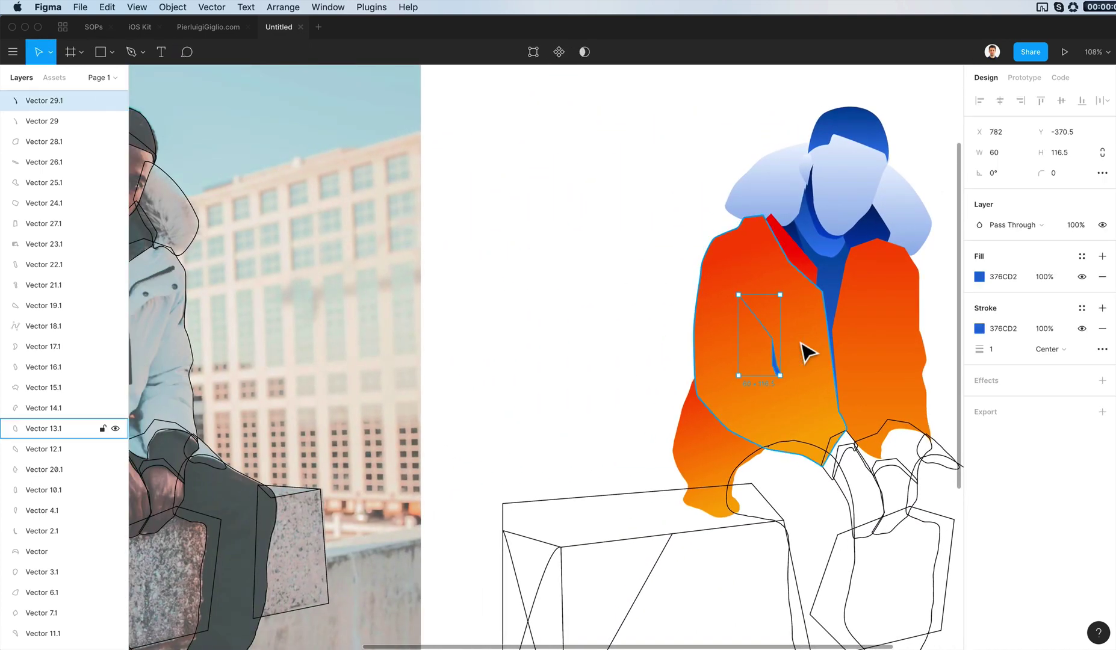
scroll(802, 351, "up", 5)
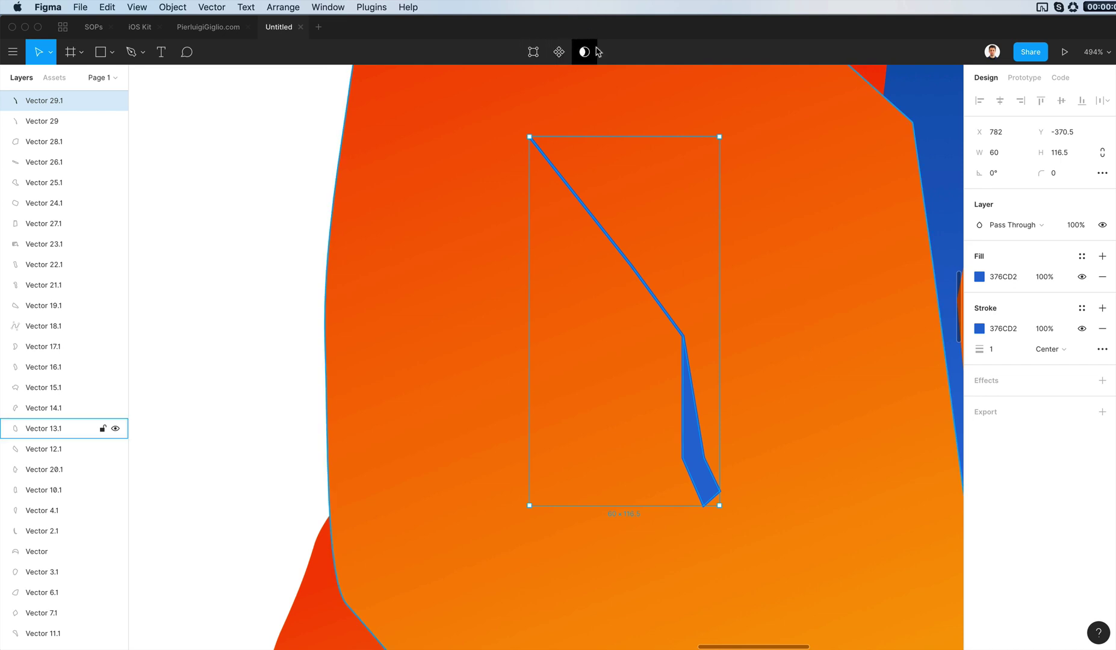
left_click(980, 276)
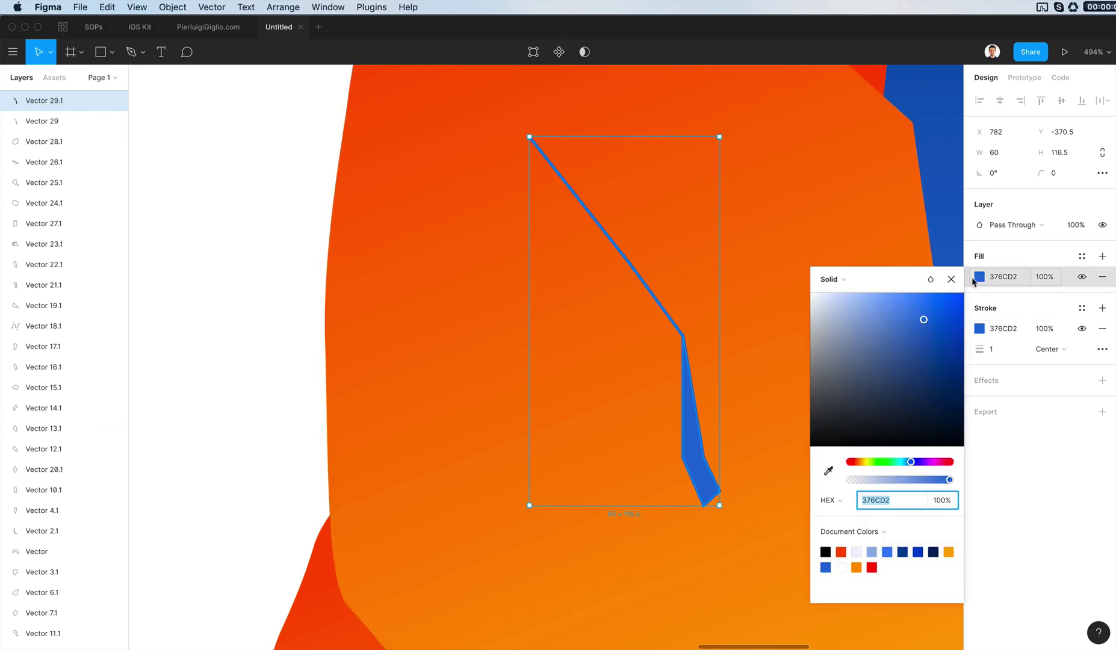
key("i")
left_click(322, 561)
left_click(979, 328)
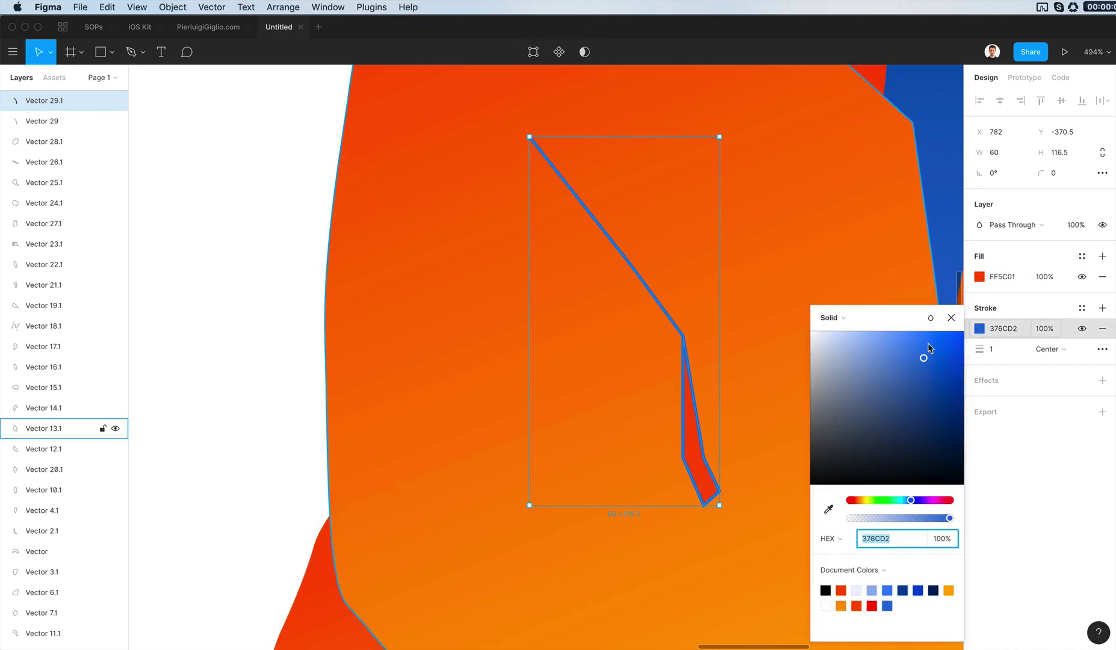
key("i")
left_click(332, 576)
key("Escape")
scroll(237, 394, "down", 5)
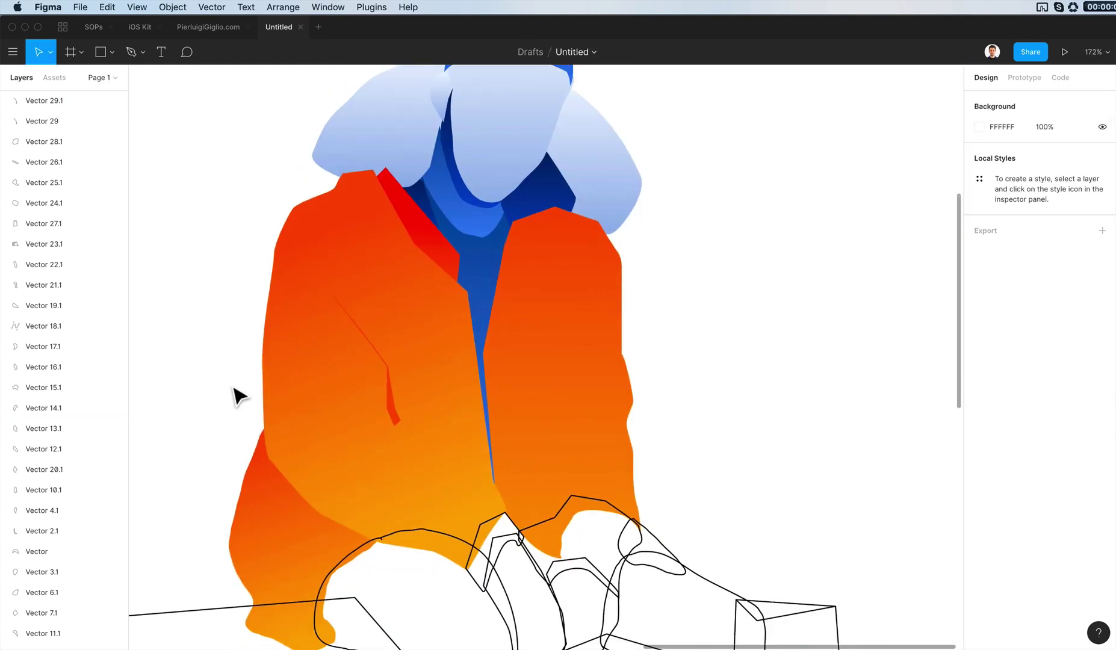
Darken the red fill of the fold on the left jacket half.
scroll(580, 372, "left", 3)
left_click(536, 405)
double_click(535, 410)
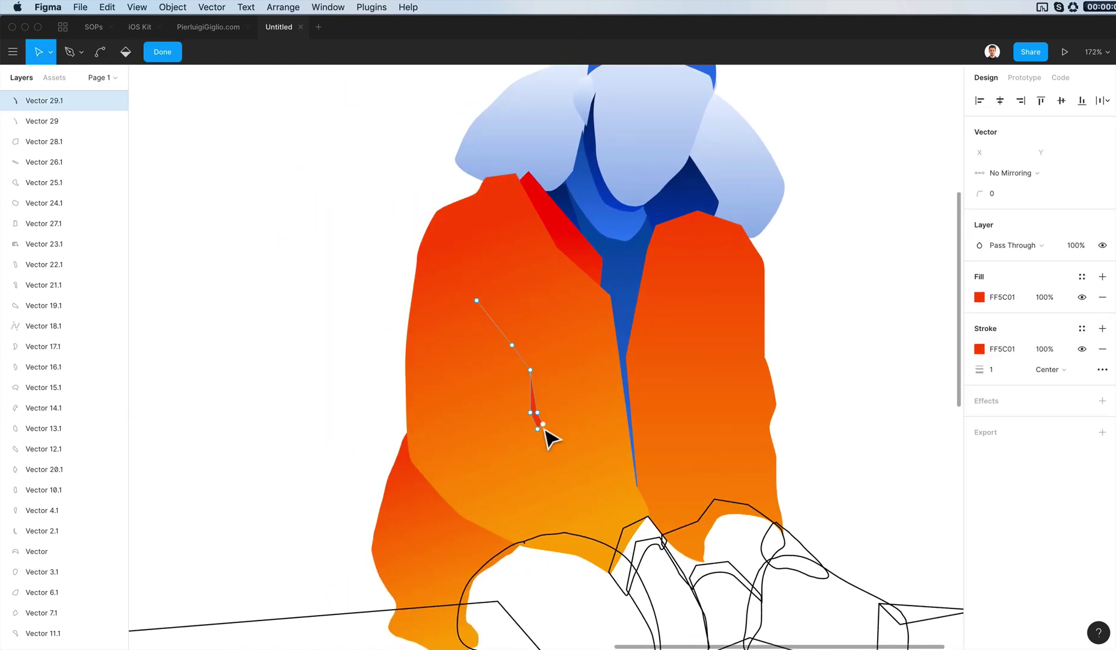
left_click(980, 299)
left_click(917, 260)
double_click(936, 259)
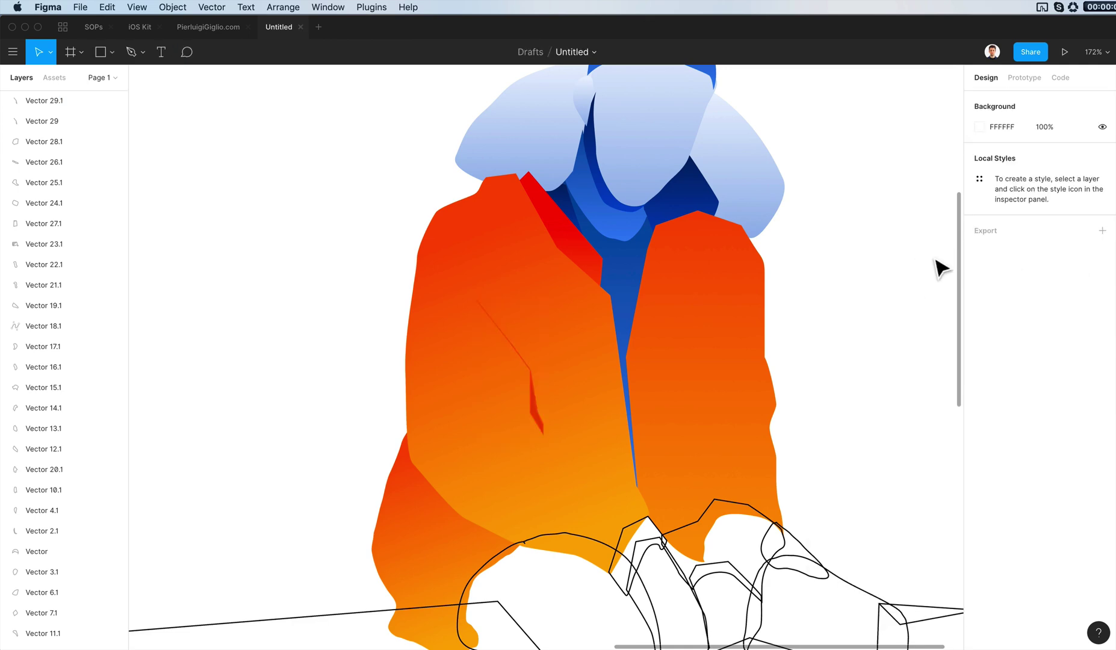
Compare the coloured jacket and its fold detail with the reference photo.
scroll(934, 260, "down", 5)
scroll(934, 259, "up", 2)
scroll(935, 259, "up", 1)
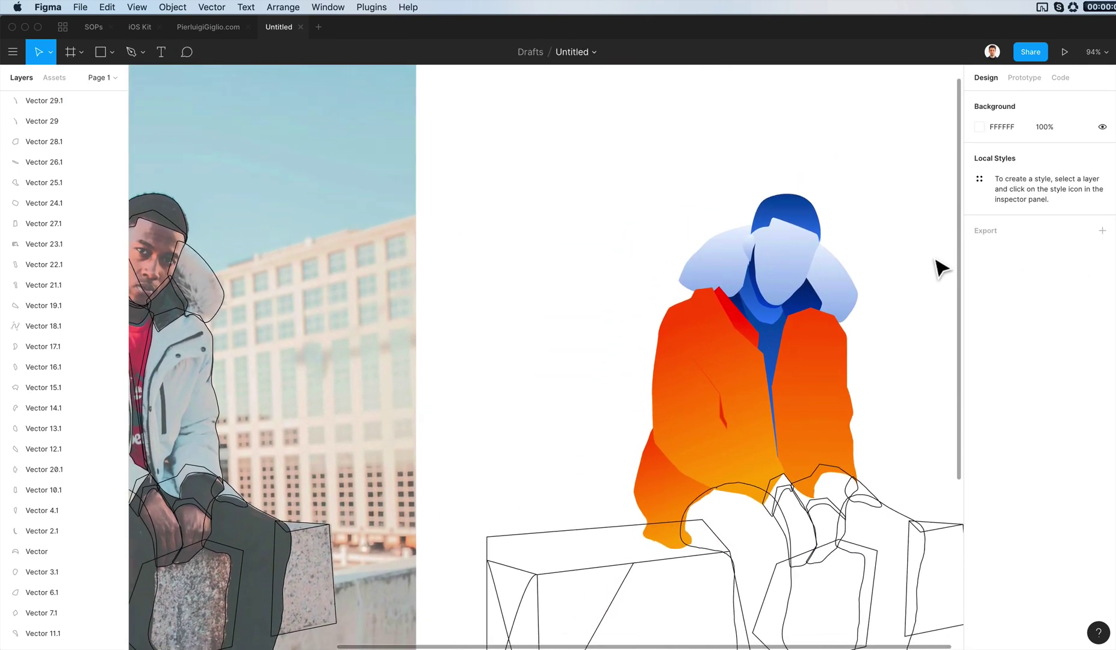
scroll(935, 260, "left", 3)
scroll(935, 259, "right", 3)
scroll(927, 290, "left", 5)
scroll(904, 286, "right", 5)
scroll(904, 286, "down", 1)
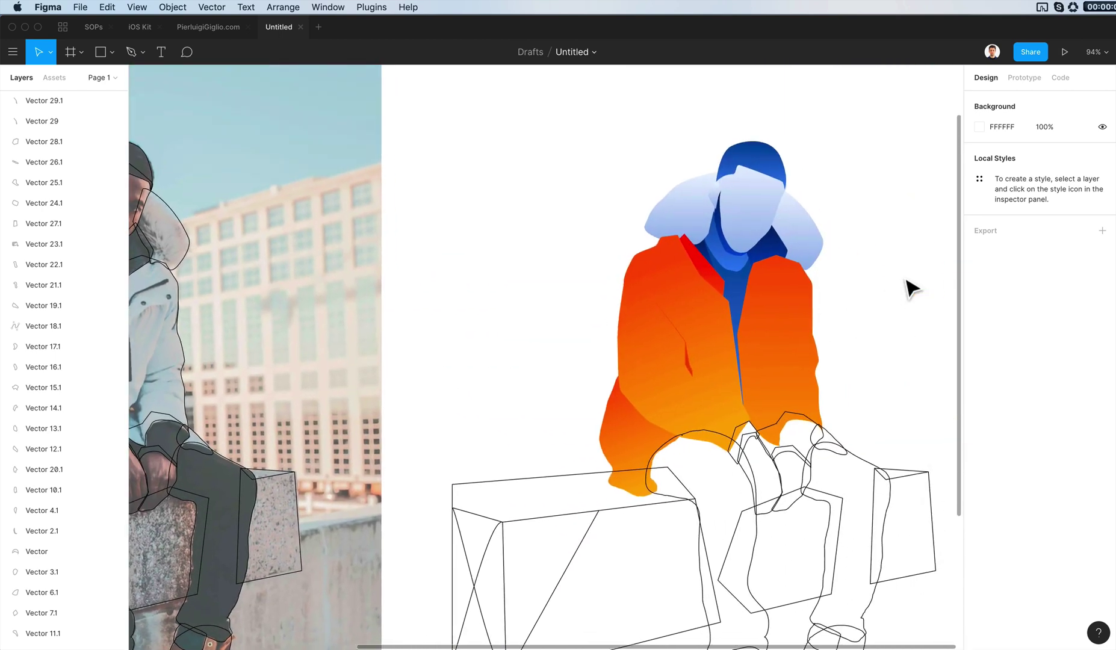
Copy the face's pale blue linear gradient onto the two outlined hands.
left_click(770, 229)
scroll(773, 234, "left", 5)
scroll(774, 235, "down", 2)
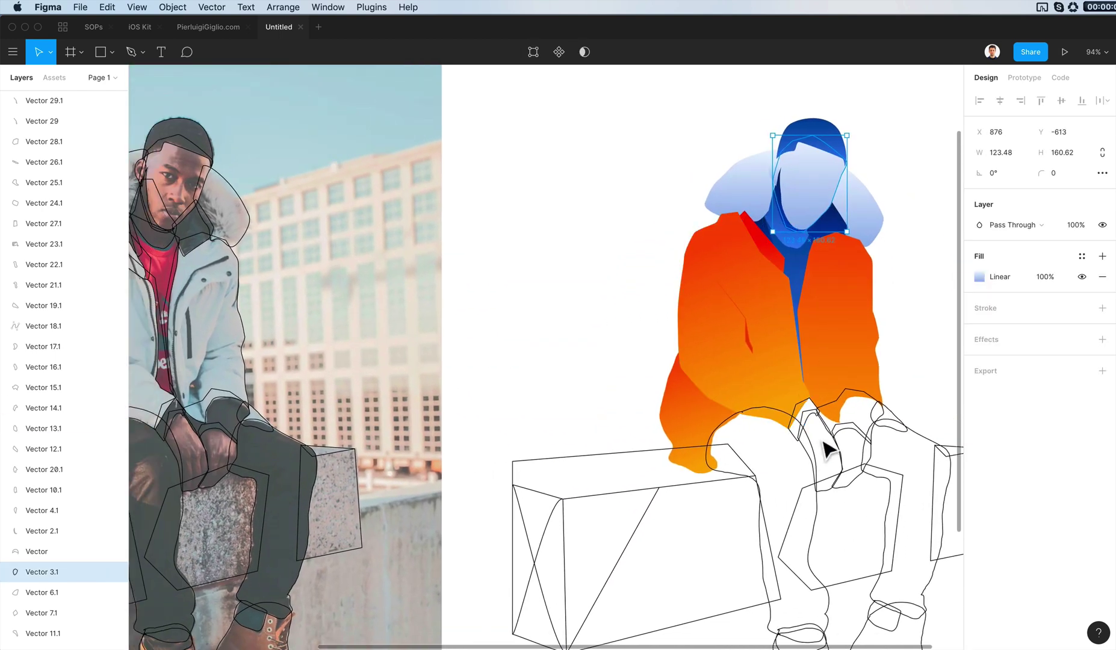
left_click(836, 495)
left_click(856, 490, "shift")
key("ctrl+alt+v")
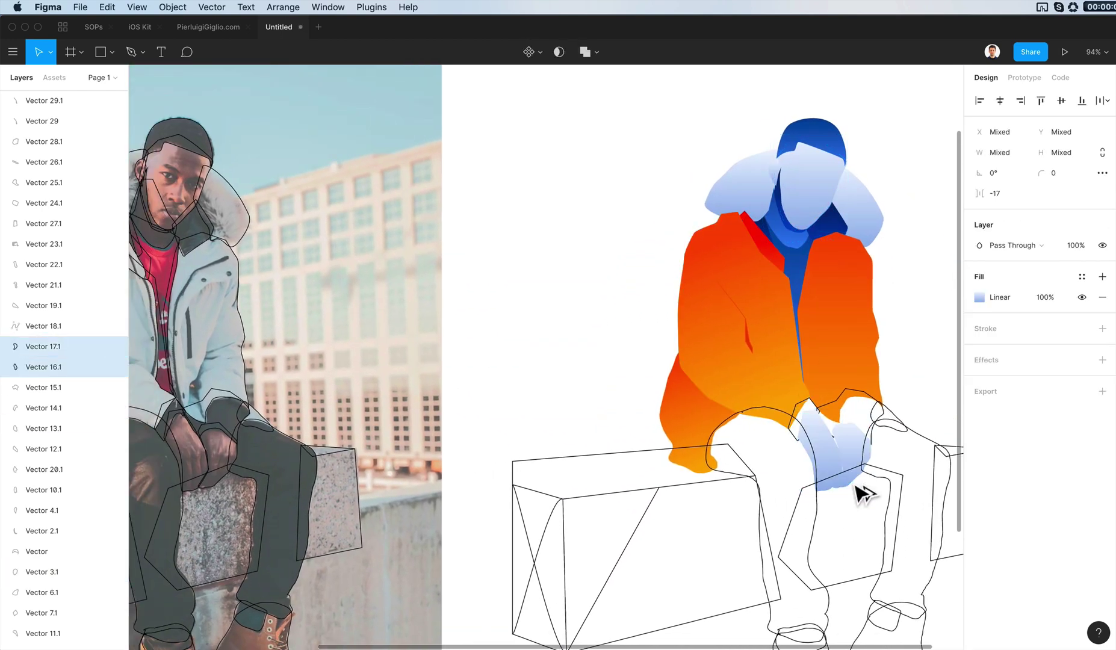
key("Escape")
Copy the collar's dark blue gradient onto the outlined cuff below the left jacket half.
left_click(809, 416)
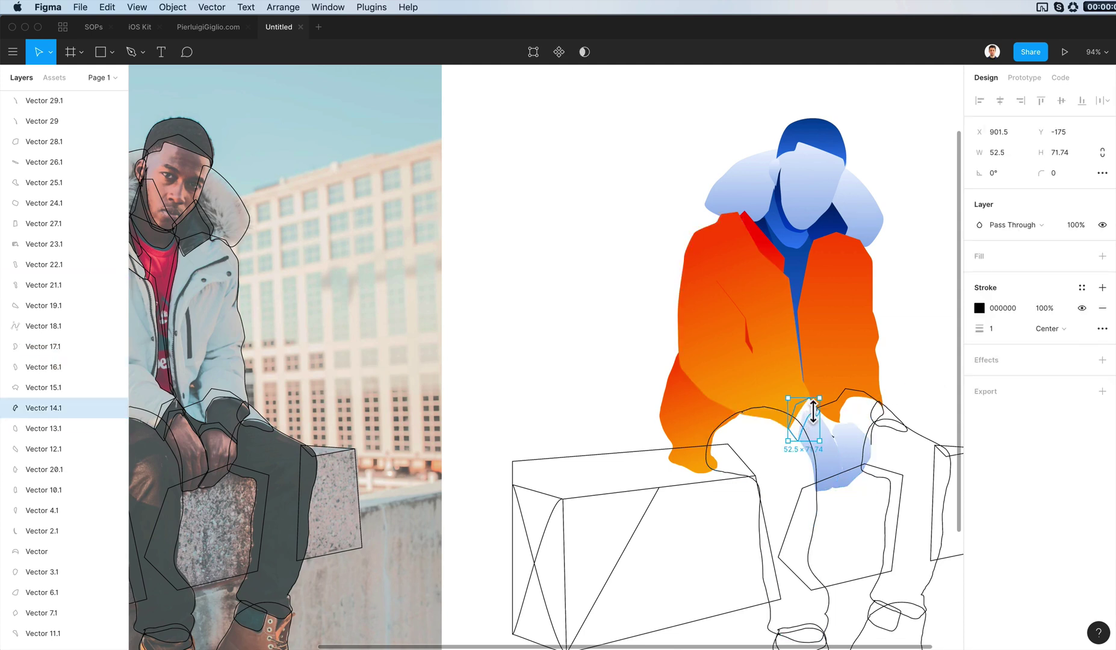
left_click(844, 235)
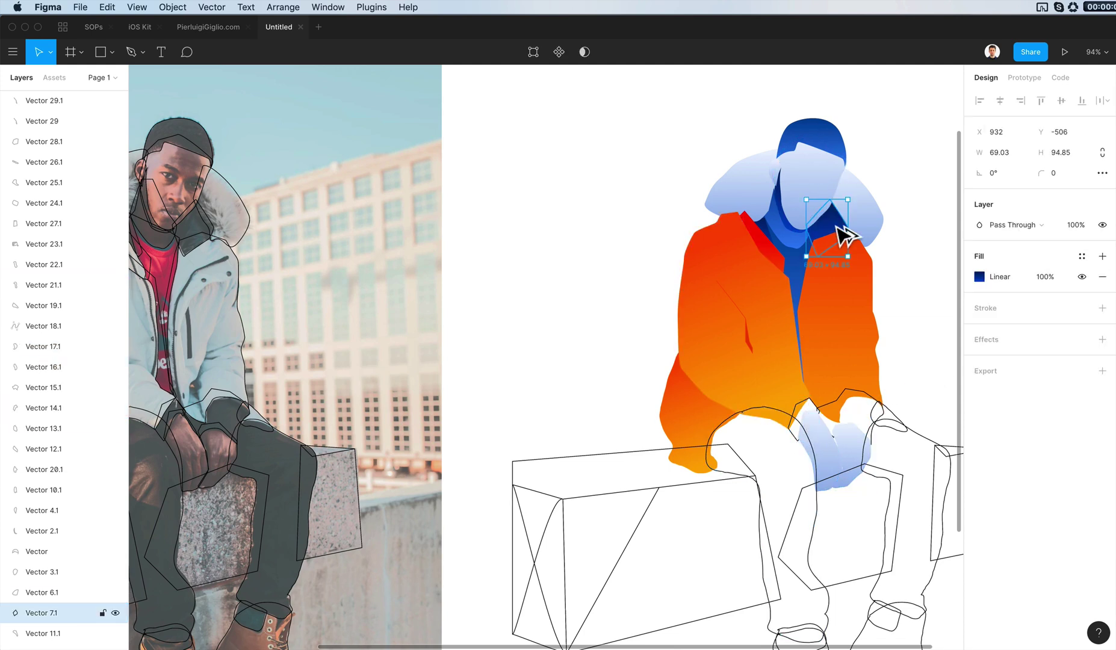
left_click(816, 415)
key("Escape")
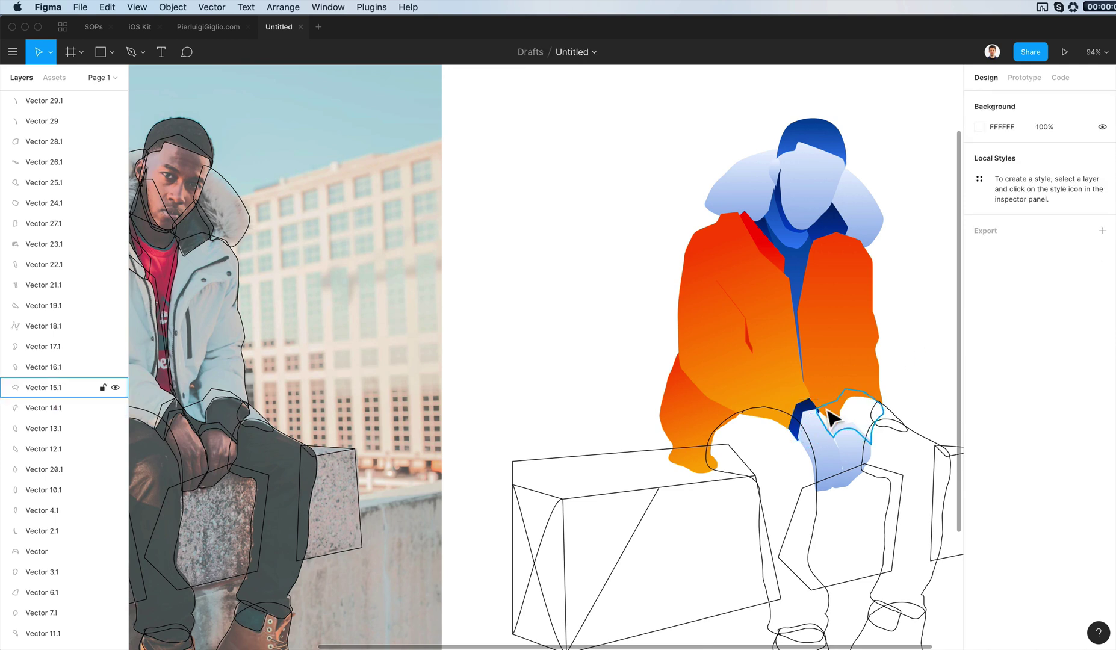
Apply the dark blue collar gradient to the cuff below the right jacket half and send it behind that jacket half.
left_click(881, 413)
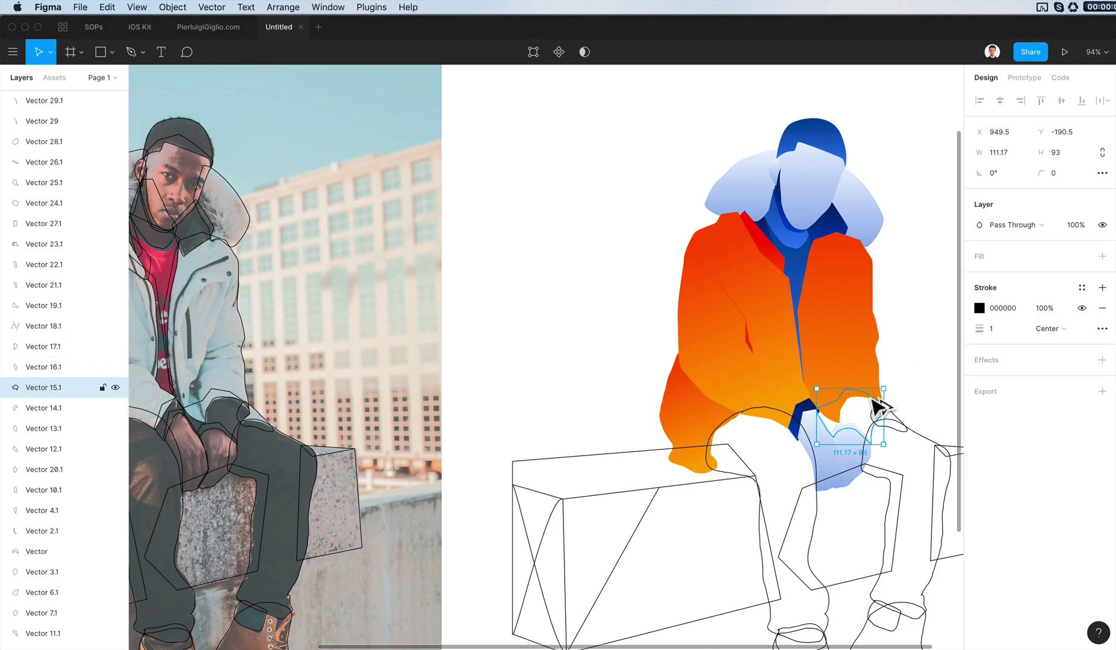
key("ctrl+alt+v")
key("ctrl+bracketleft")
key("ctrl+bracketleft")
key("ctrl+bracketleft")
key("ctrl+bracketleft")
key("ctrl+bracketleft")
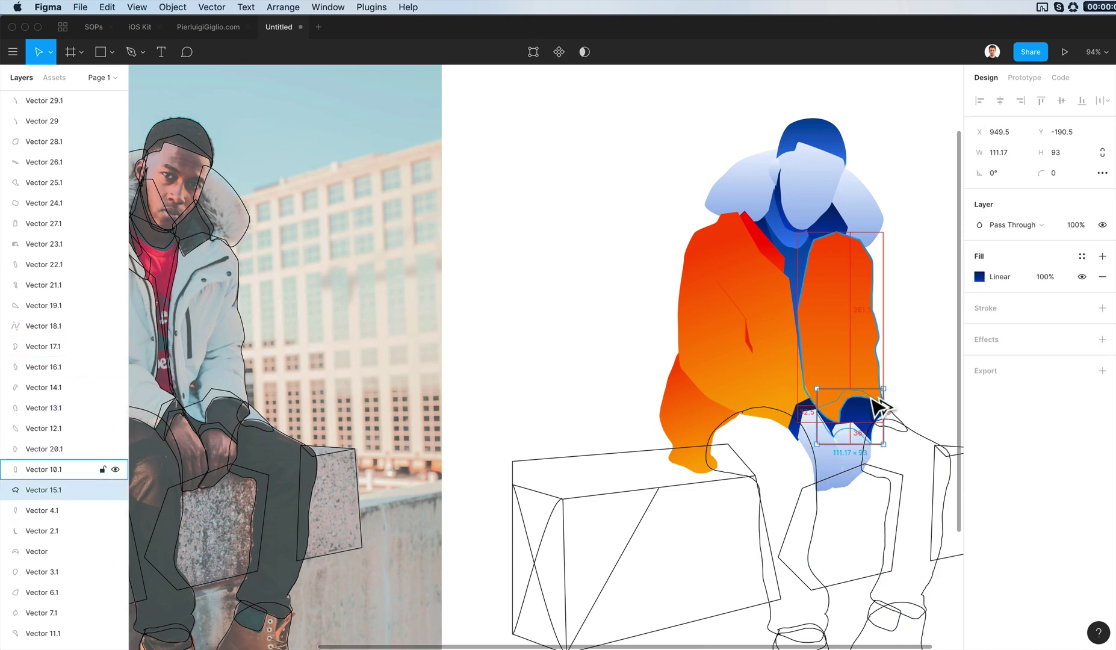
left_click(937, 369)
Apply the dark blue collar gradient to both outlined trouser legs.
scroll(936, 369, "up", 3)
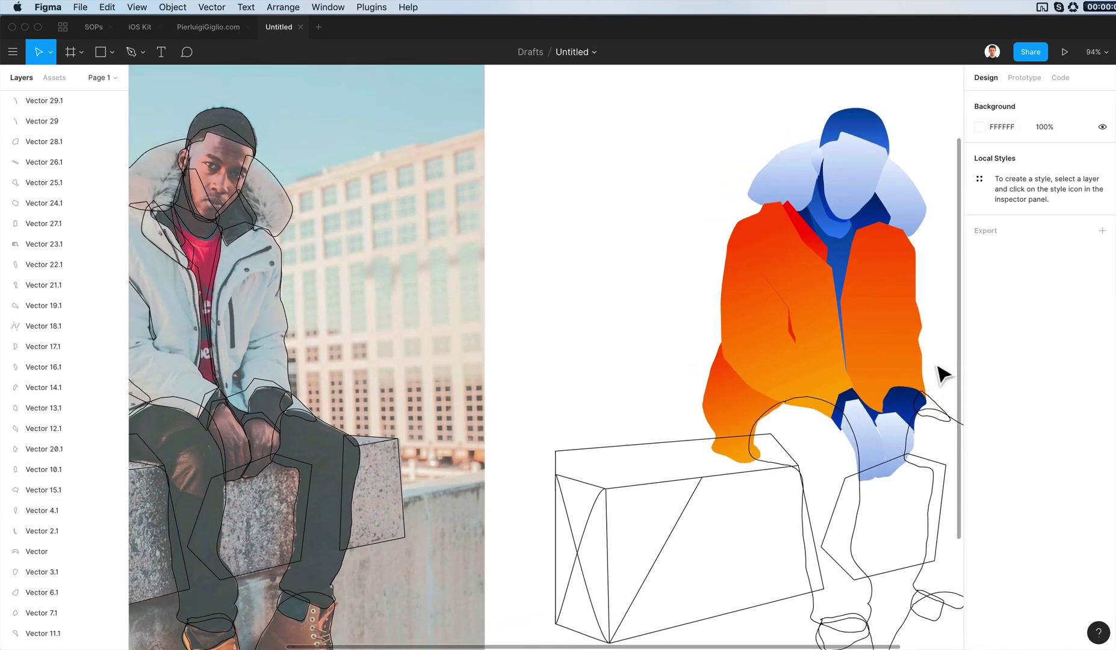
scroll(937, 368, "left", 2)
scroll(939, 368, "right", 2)
scroll(939, 372, "down", 2)
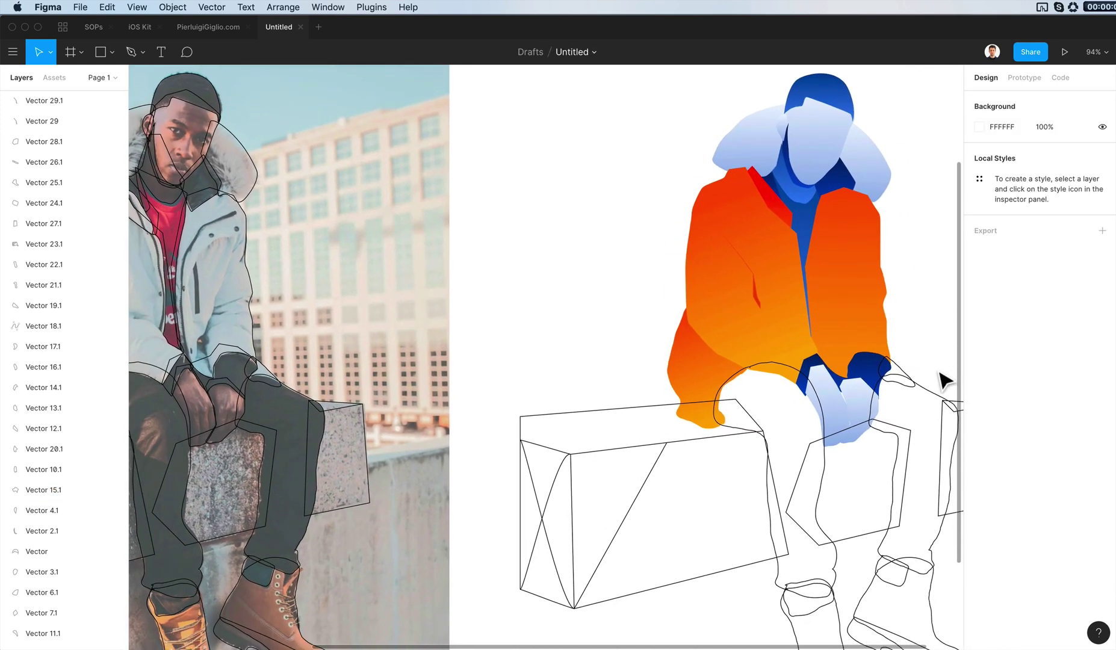
scroll(937, 374, "up", 3)
scroll(903, 392, "down", 2)
left_click(823, 505)
left_click(745, 516, "shift")
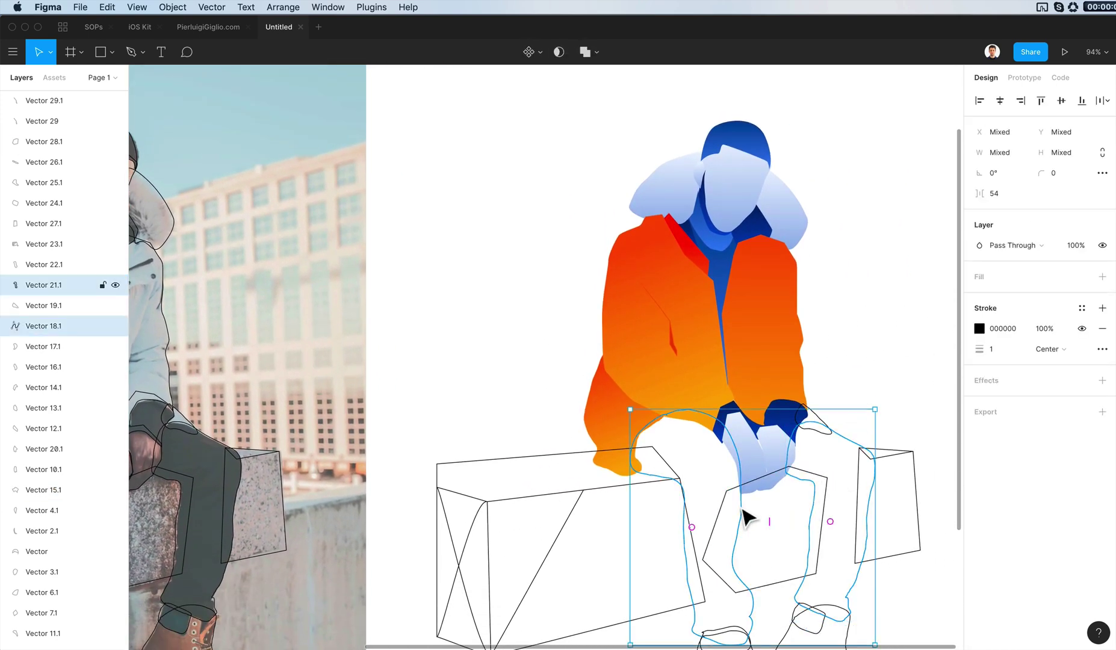
key("ctrl+alt+v")
left_click(868, 420)
key("super+z")
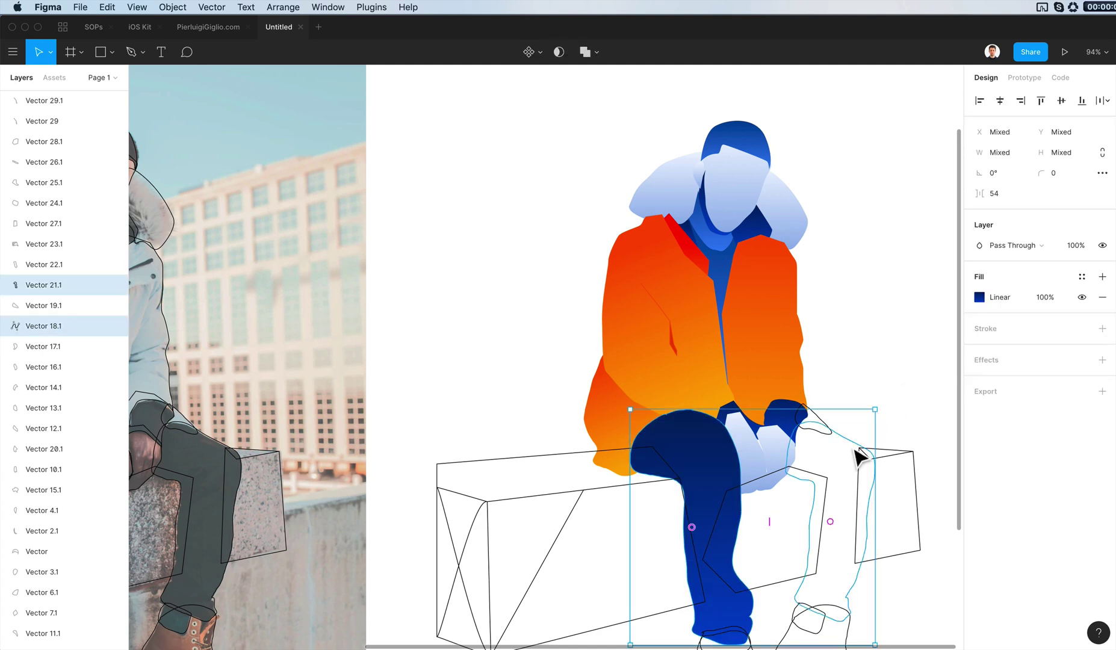
left_click_drag(881, 409, 857, 450)
key("super+z")
Close the gap in the right trouser leg's outline beside the hands so its gradient fills the shape.
left_click_drag(901, 386, 850, 443)
scroll(850, 444, "up", 5)
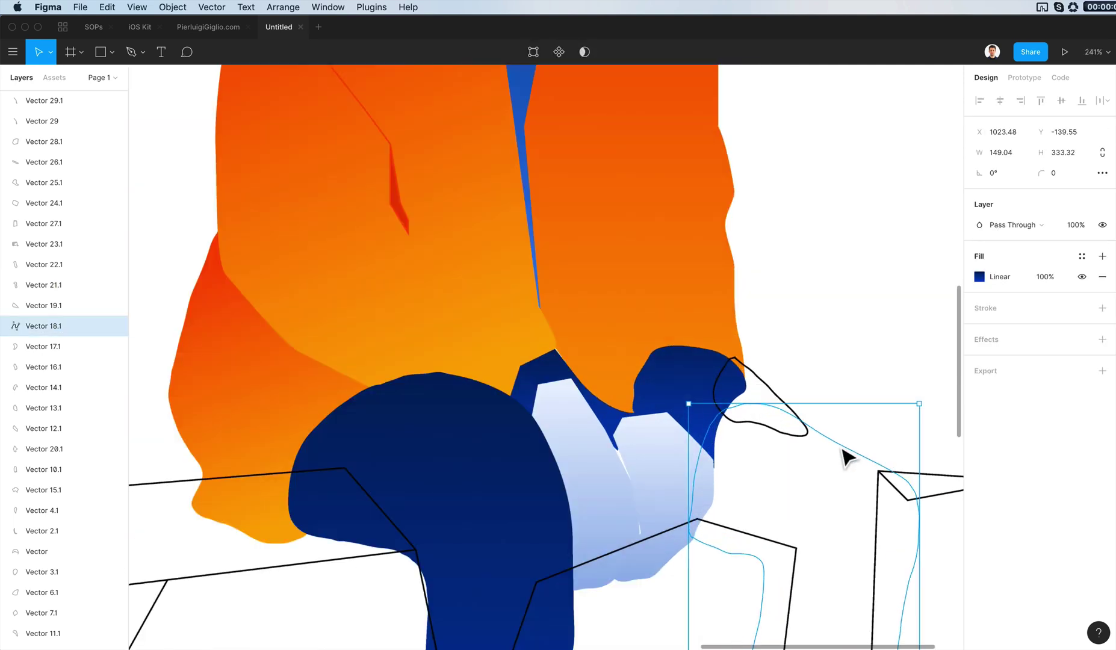
left_click(850, 455)
left_click(846, 448)
double_click(846, 447)
scroll(829, 440, "up", 6)
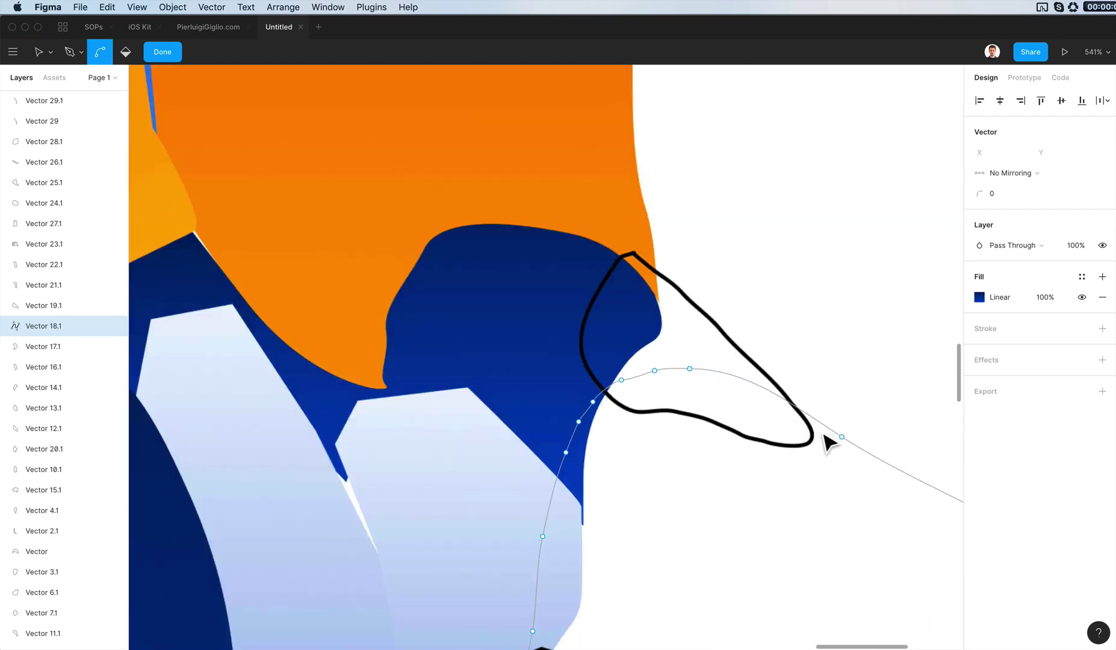
scroll(424, 431, "up", 10)
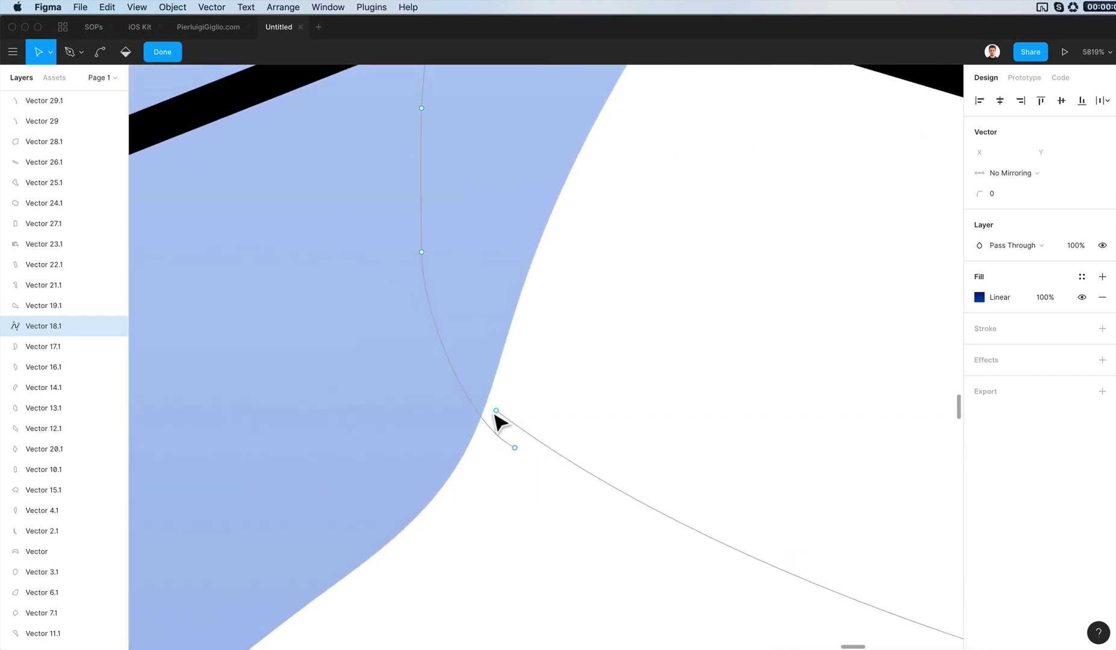
left_click(430, 434)
key("shift+1")
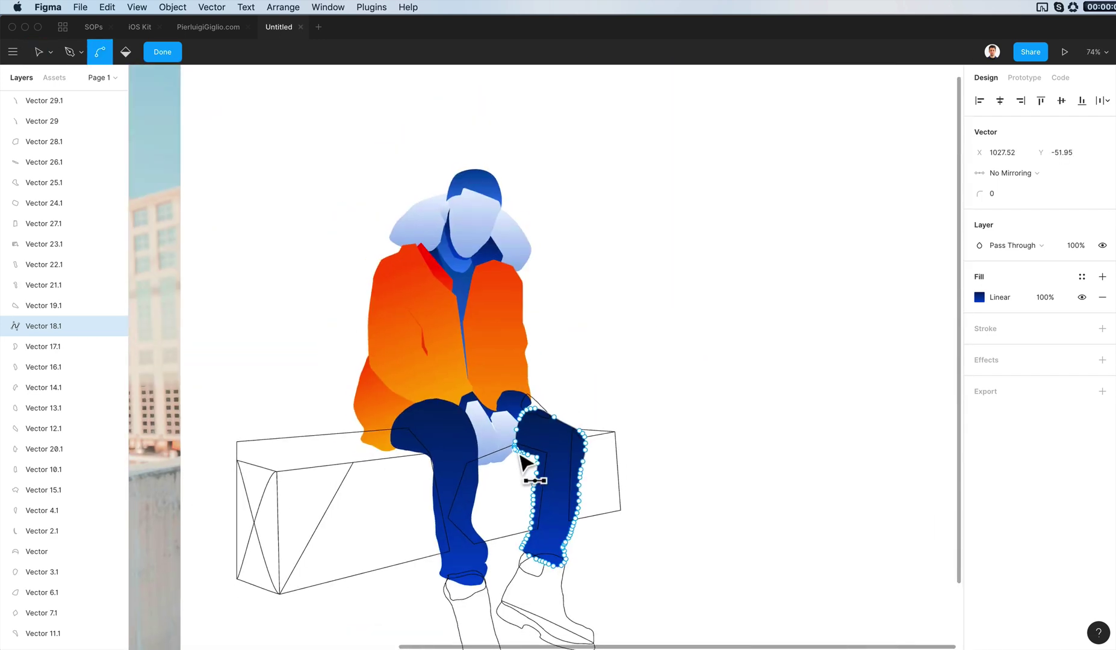
key("Escape")
key("Escape")
Apply the jacket's orange gradient to both outlined boots.
scroll(622, 378, "left", 10)
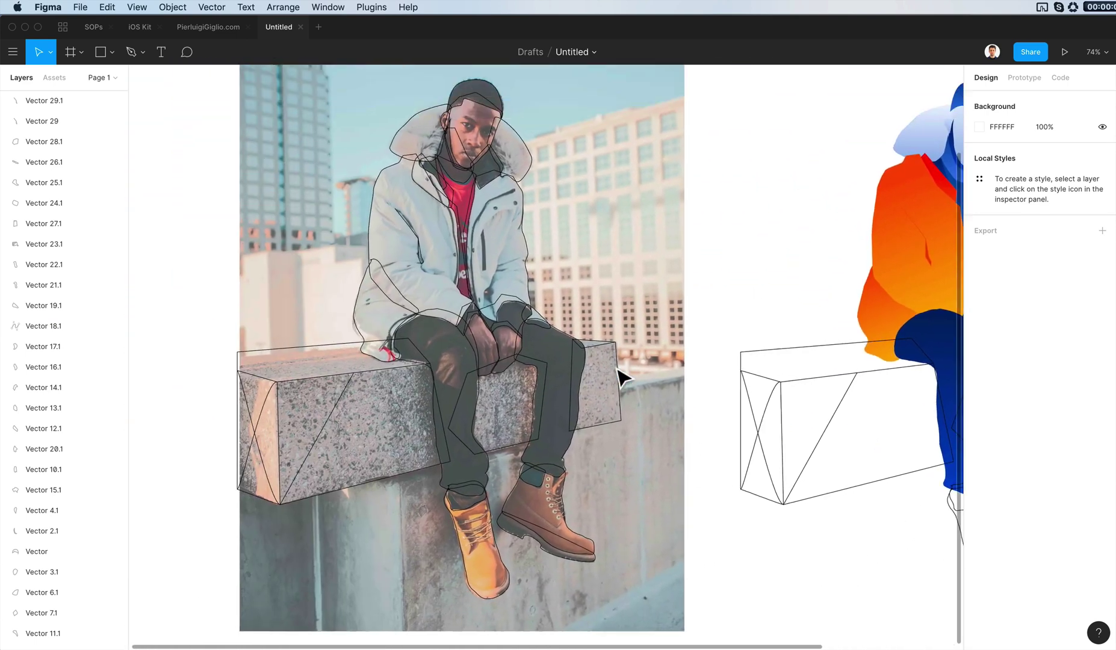
scroll(622, 378, "right", 12)
scroll(622, 378, "down", 2)
scroll(617, 368, "right", 2)
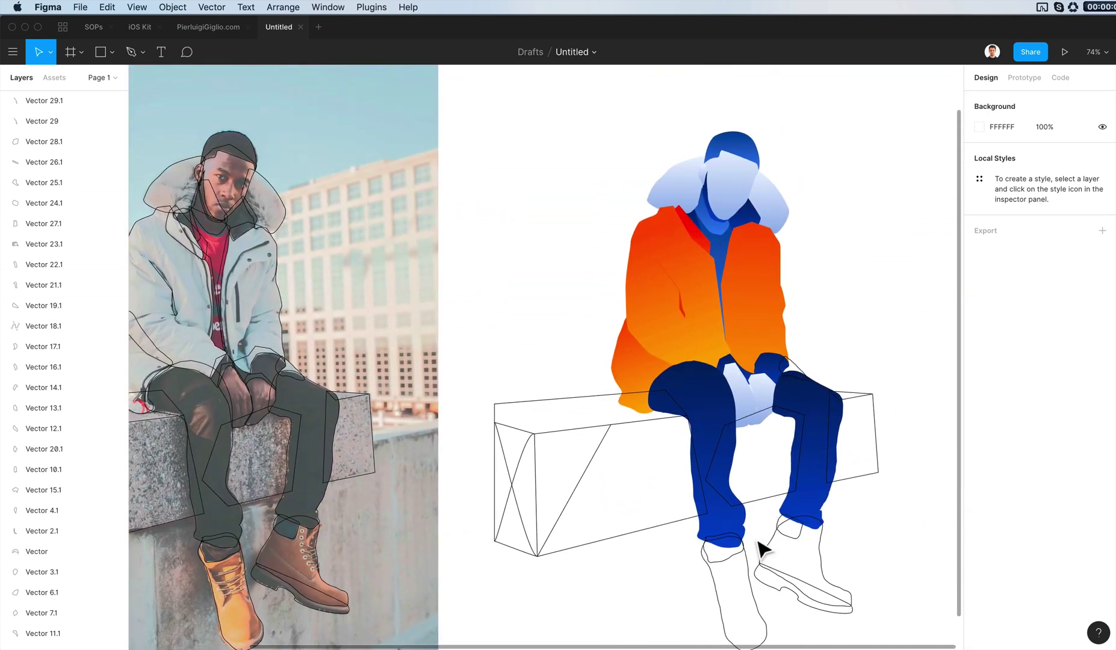
left_click(745, 307)
left_click(752, 588)
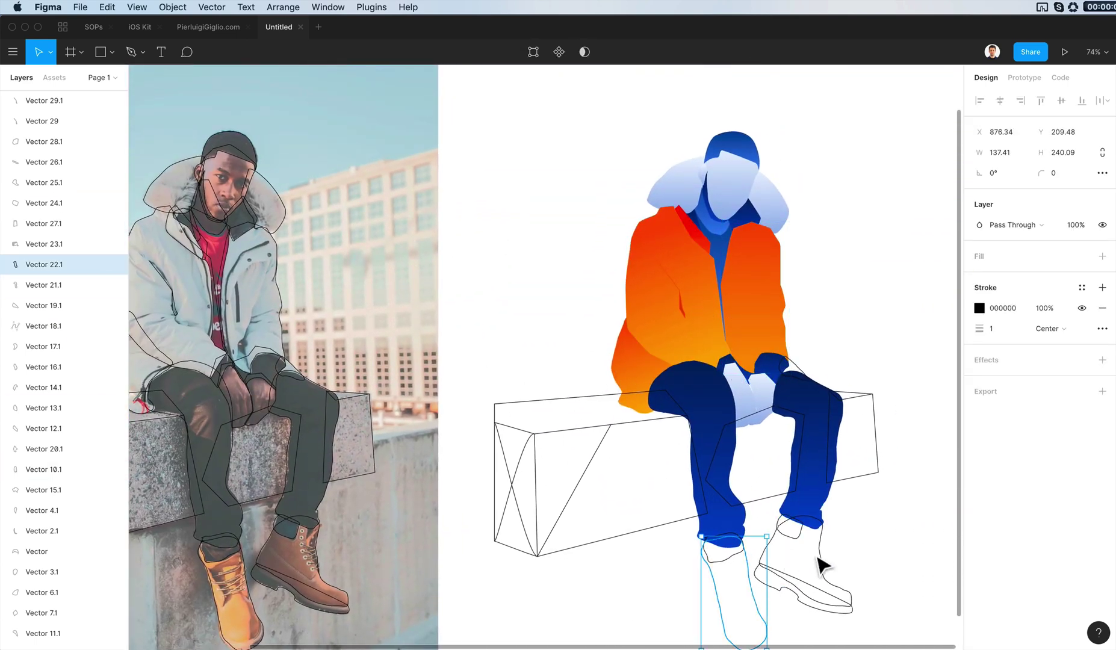
left_click(820, 557, "shift")
key("alt+super+v")
left_click(832, 554)
scroll(831, 553, "left", 1)
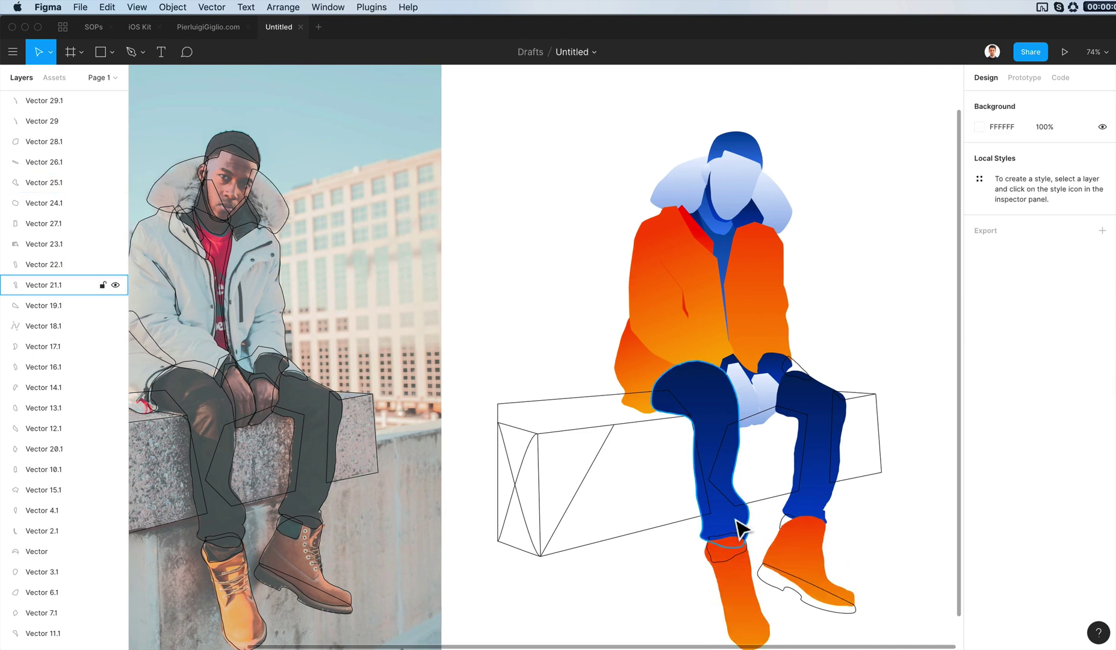
Cut the left boot's collar outline out of the bench vector and paste it as a separate shape.
scroll(751, 465, "down", 1)
left_click(725, 498)
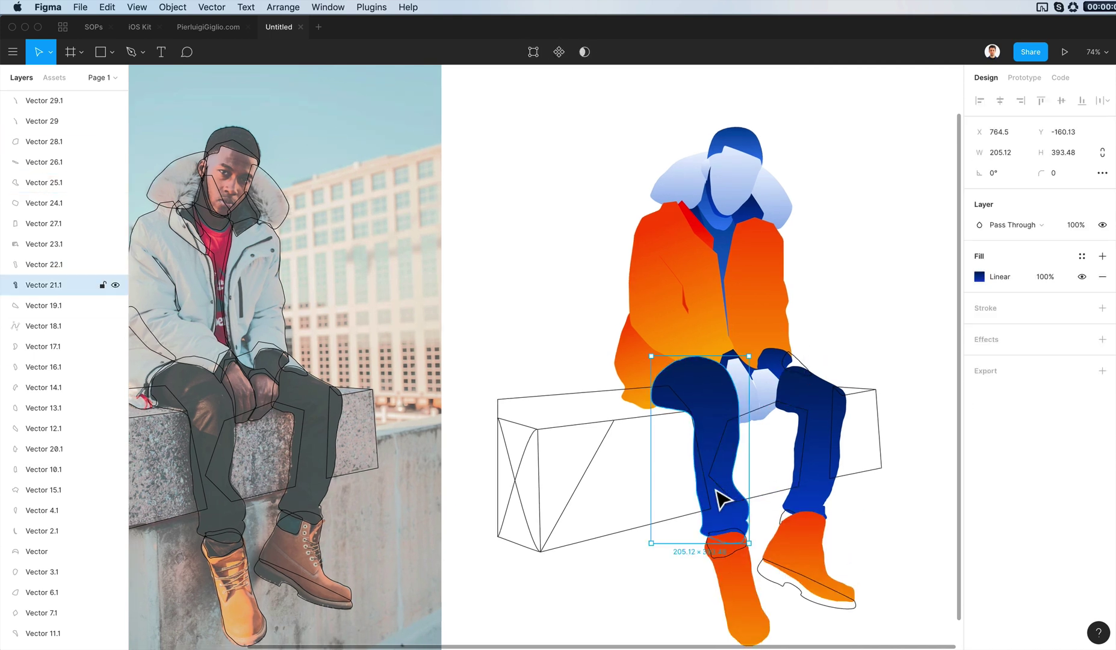
left_click(730, 567)
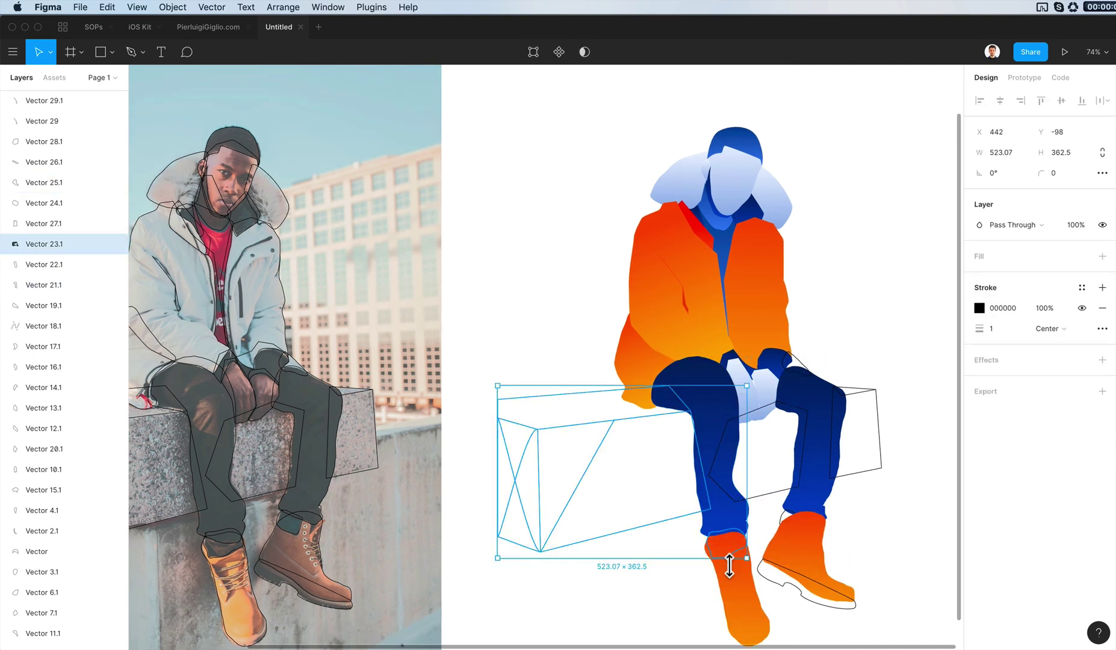
left_click(695, 519)
double_click(711, 555)
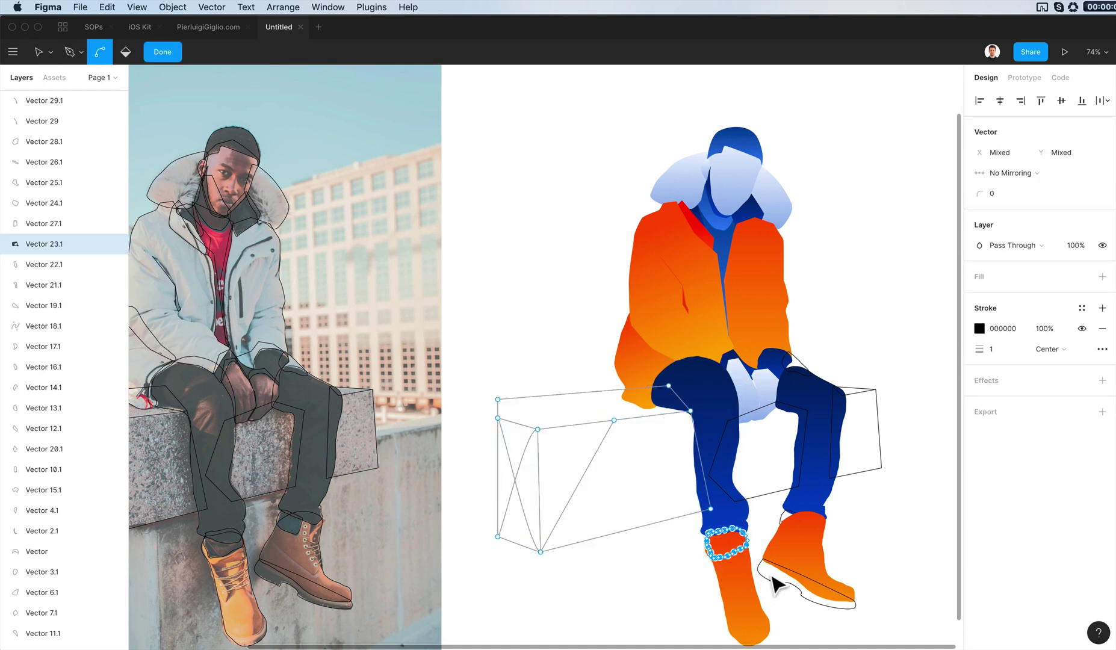
key("Escape")
key("Escape")
key("super+v")
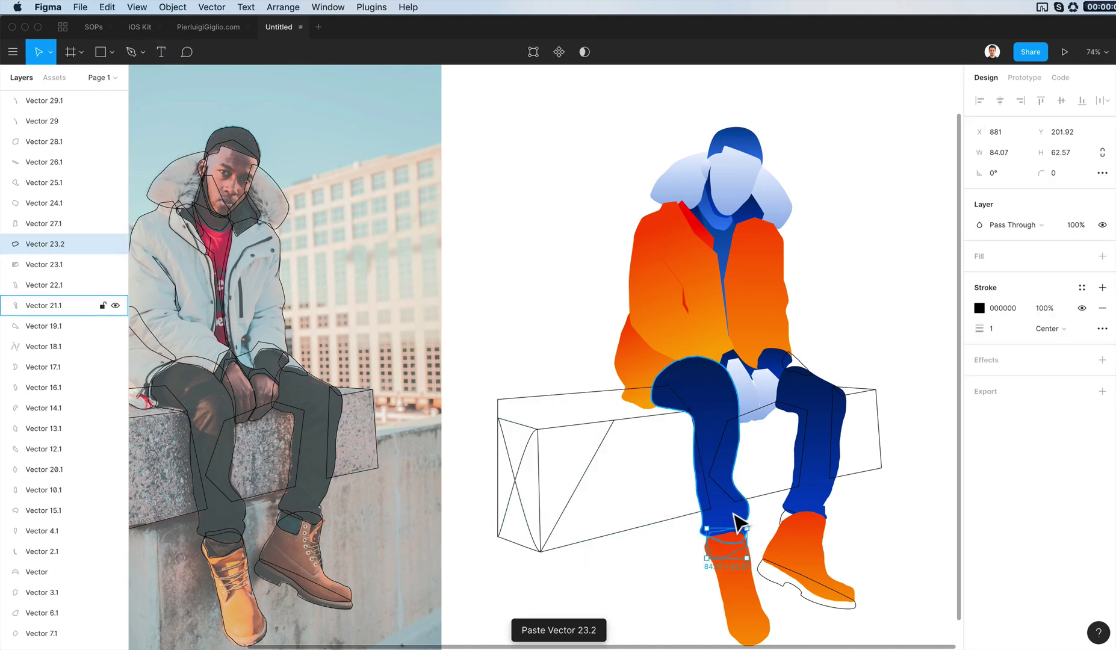
Apply the left trouser leg's dark blue gradient to the separated collar of the left boot.
left_click(719, 516)
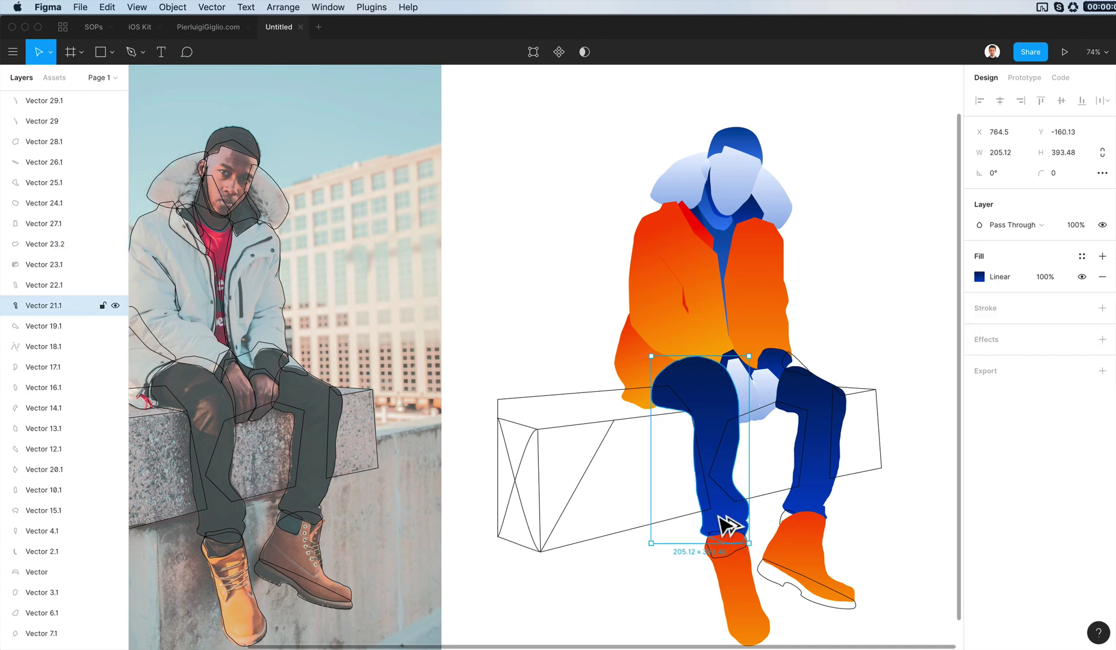
left_click(732, 557)
left_click(667, 578)
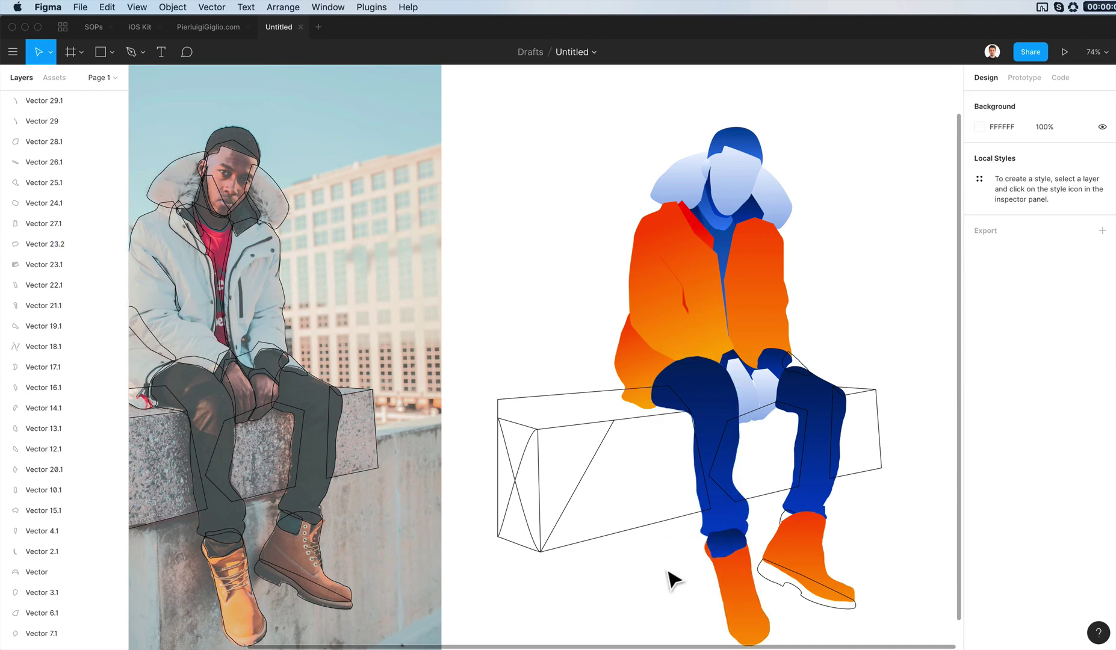
Apply the dark blue gradient to the right boot's collar and bring it in front of the boot.
scroll(667, 578, "left", 2)
left_click(810, 537)
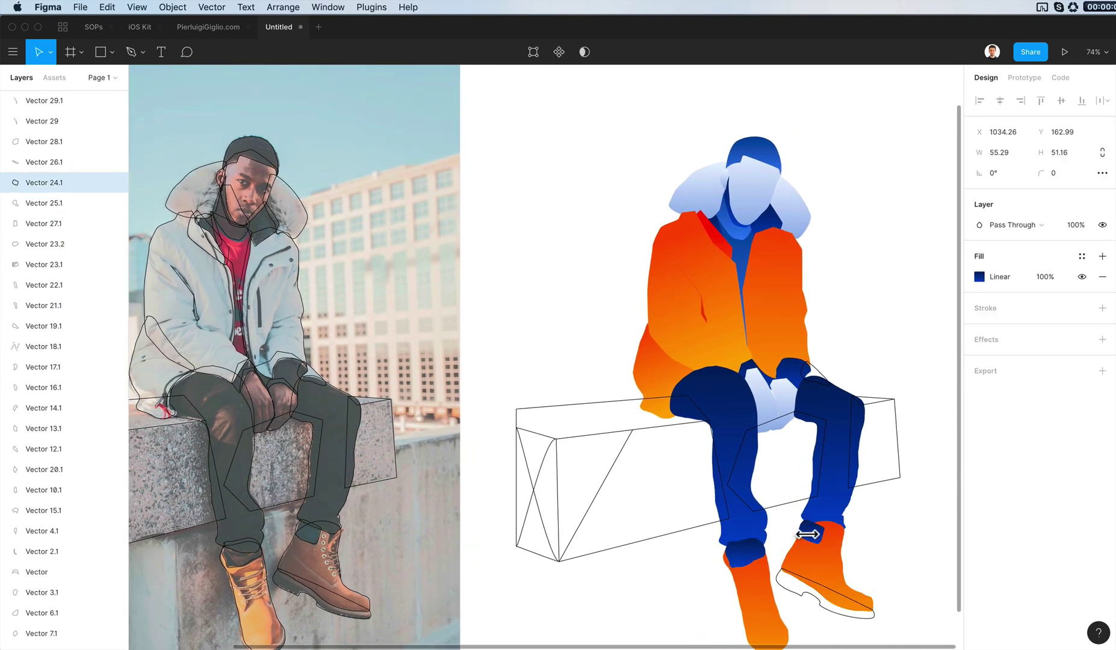
key("super+bracketright")
key("super+bracketright")
key("super+bracketright")
left_click(904, 536)
scroll(909, 537, "right", 2)
scroll(909, 537, "up", 1)
scroll(905, 533, "down", 1)
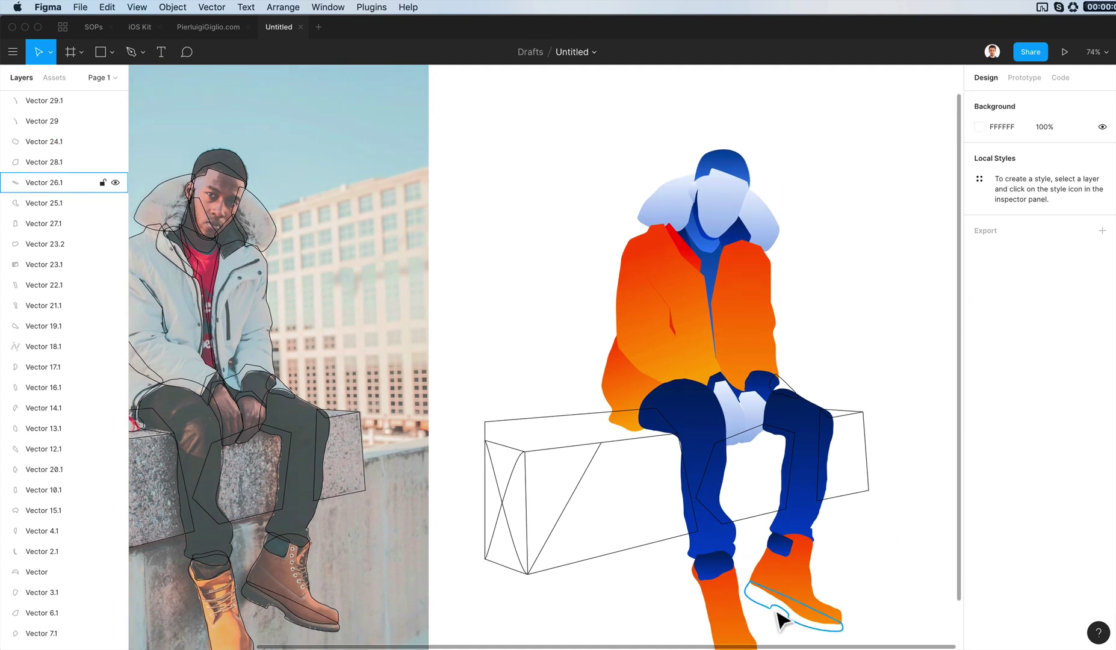
Apply the dark blue gradient to the right boot's sole and bring the orange boot shape in front of it.
left_click(777, 611)
key("alt+super+v")
left_click(796, 600)
key("super+bracketleft")
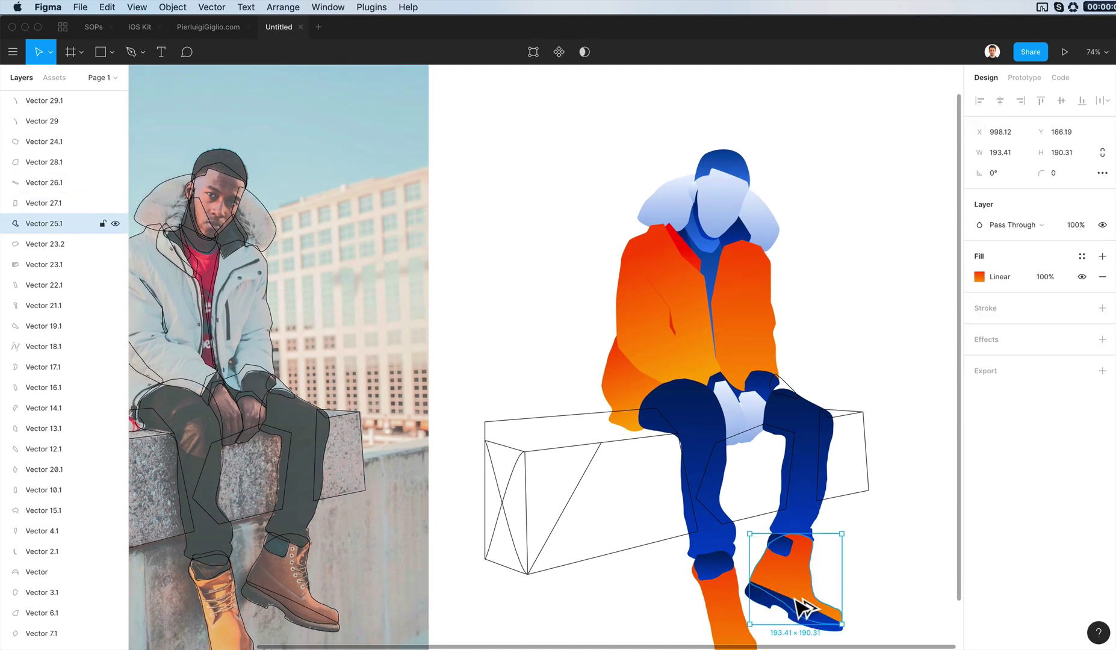
key("super+bracketright")
key("super+bracketright")
key("super+bracketright")
left_click(865, 583)
scroll(865, 582, "right", 3)
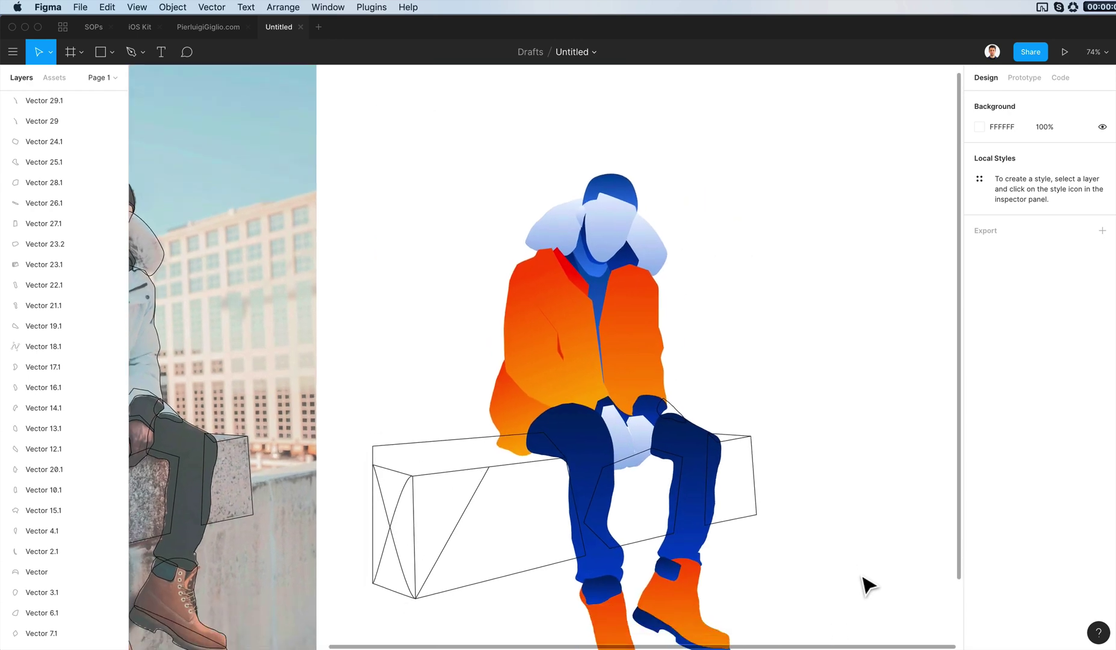
Compare the coloured figure with the reference photo from the hood down to the boots.
scroll(867, 584, "down", 2)
scroll(867, 585, "left", 3)
scroll(867, 585, "up", 1)
scroll(867, 586, "right", 3)
scroll(866, 585, "down", 3)
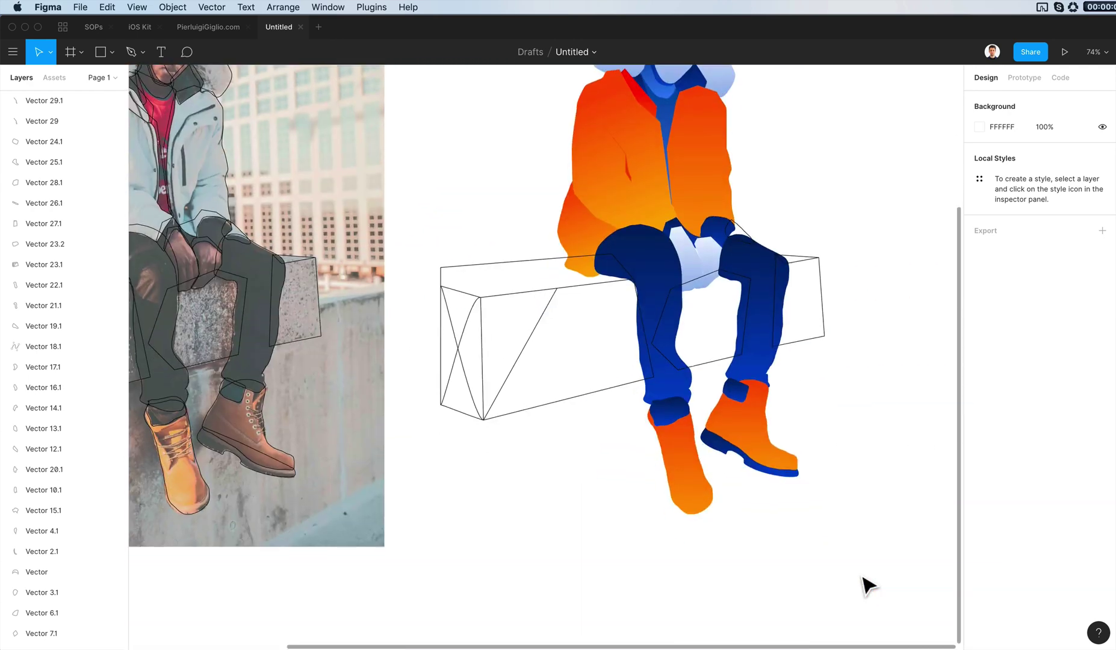
scroll(867, 585, "left", 4)
scroll(867, 584, "up", 6)
scroll(867, 584, "right", 3)
scroll(867, 583, "right", 3)
scroll(866, 584, "down", 2)
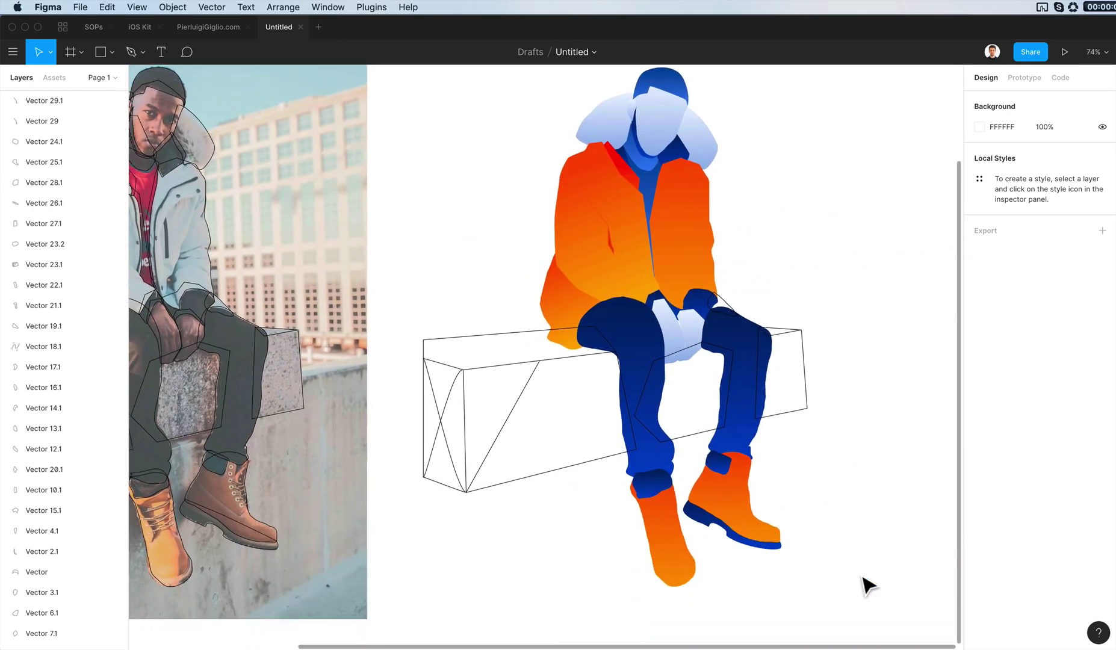
scroll(867, 584, "left", 5)
scroll(867, 584, "up", 1)
scroll(867, 584, "right", 3)
scroll(867, 584, "up", 2)
scroll(867, 584, "left", 3)
scroll(867, 584, "down", 2)
scroll(867, 584, "right", 3)
scroll(867, 584, "up", 2)
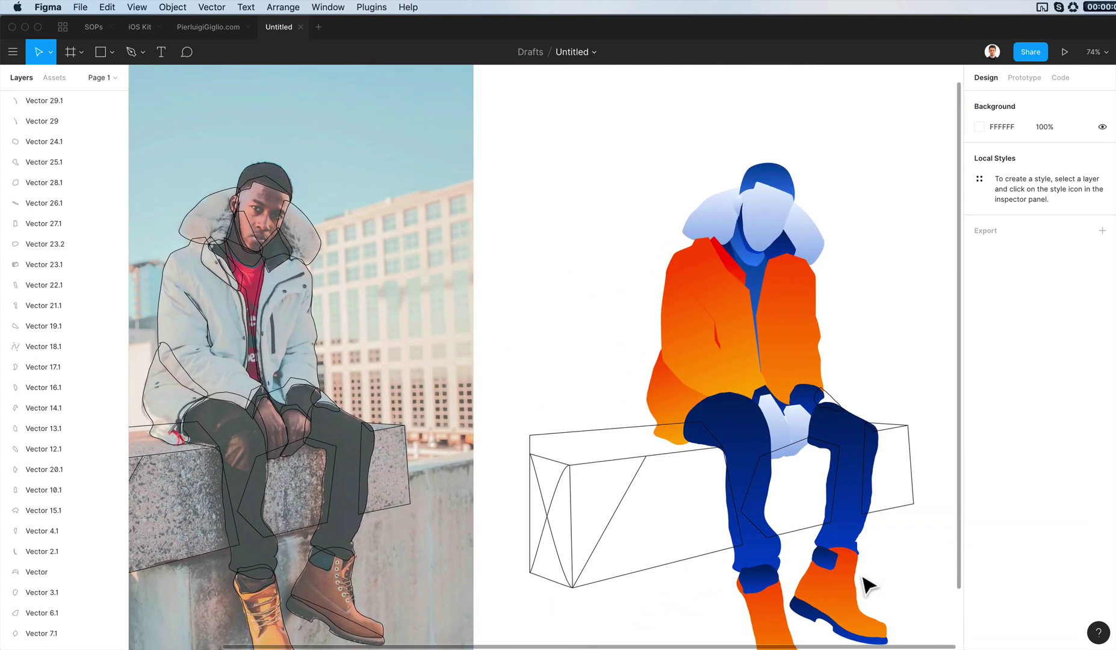
scroll(948, 343, "down", 1)
scroll(948, 343, "left", 2)
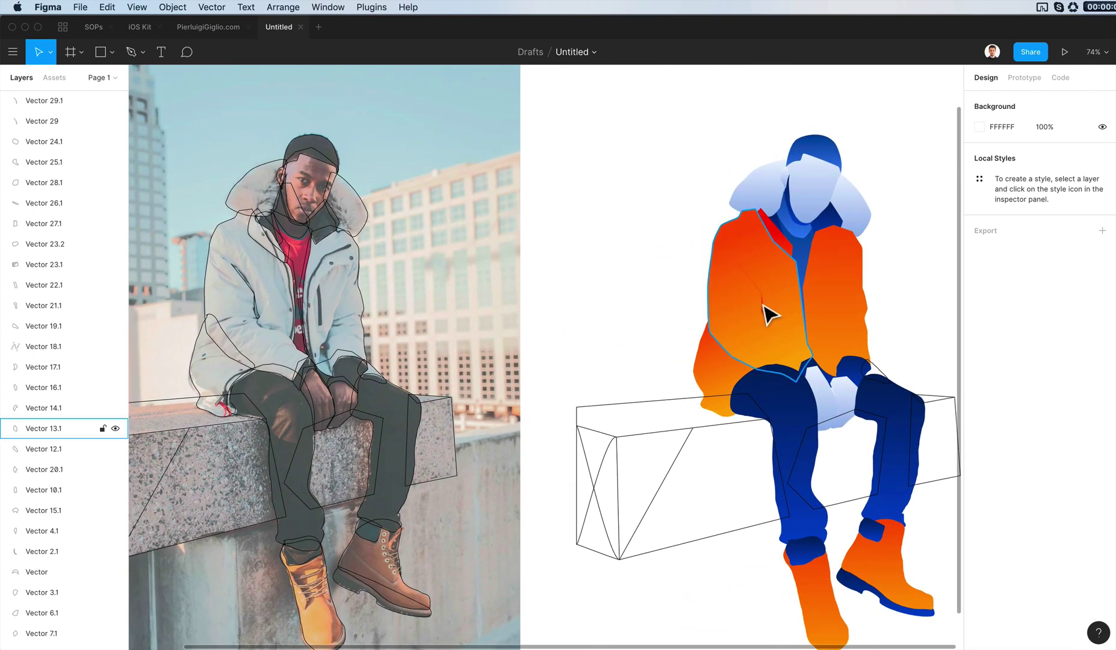
Duplicate the jacket's pocket seam onto the photo and reshape it along the right jacket half's chest seam and pocket.
left_click_drag(764, 312, 327, 282, "alt")
scroll(326, 281, "up", 8)
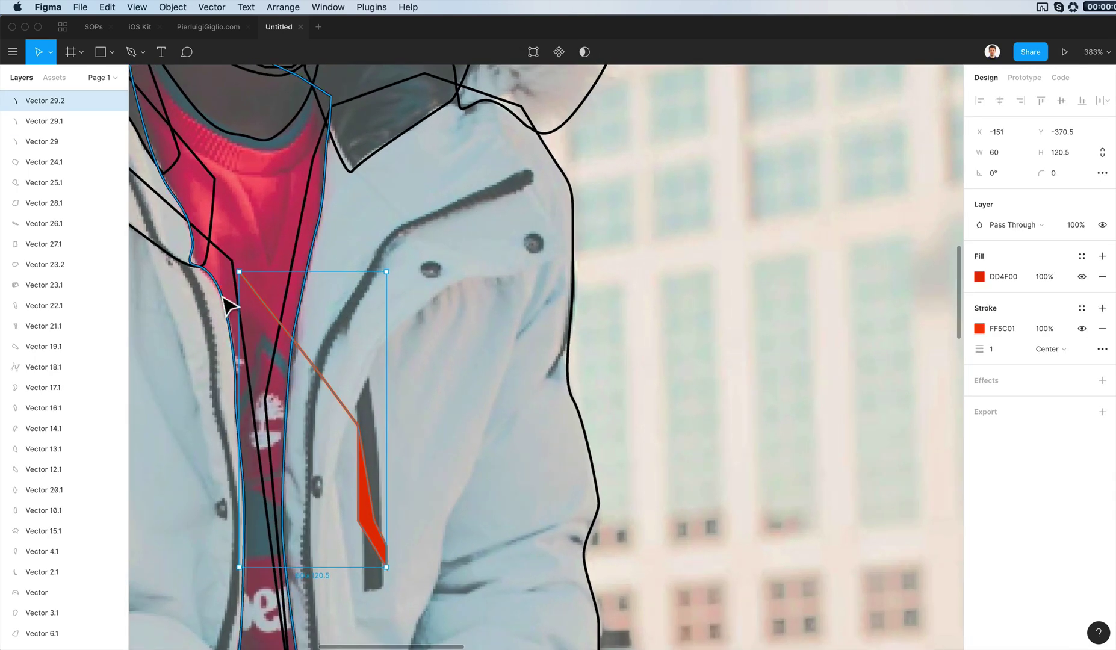
double_click(259, 299)
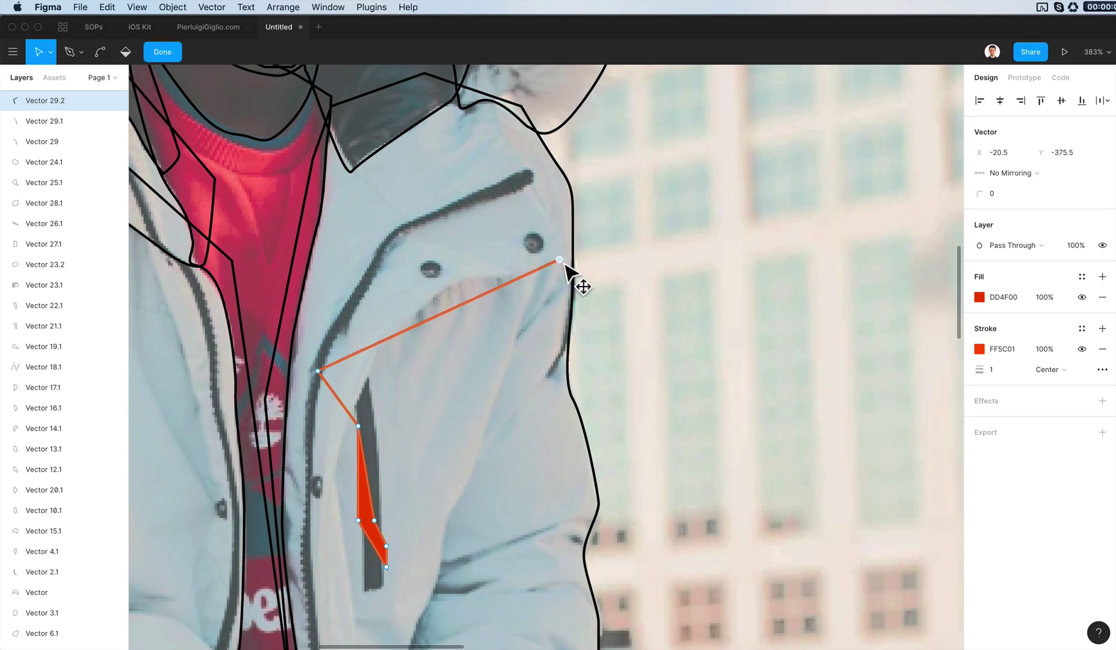
left_click_drag(478, 284, 469, 283)
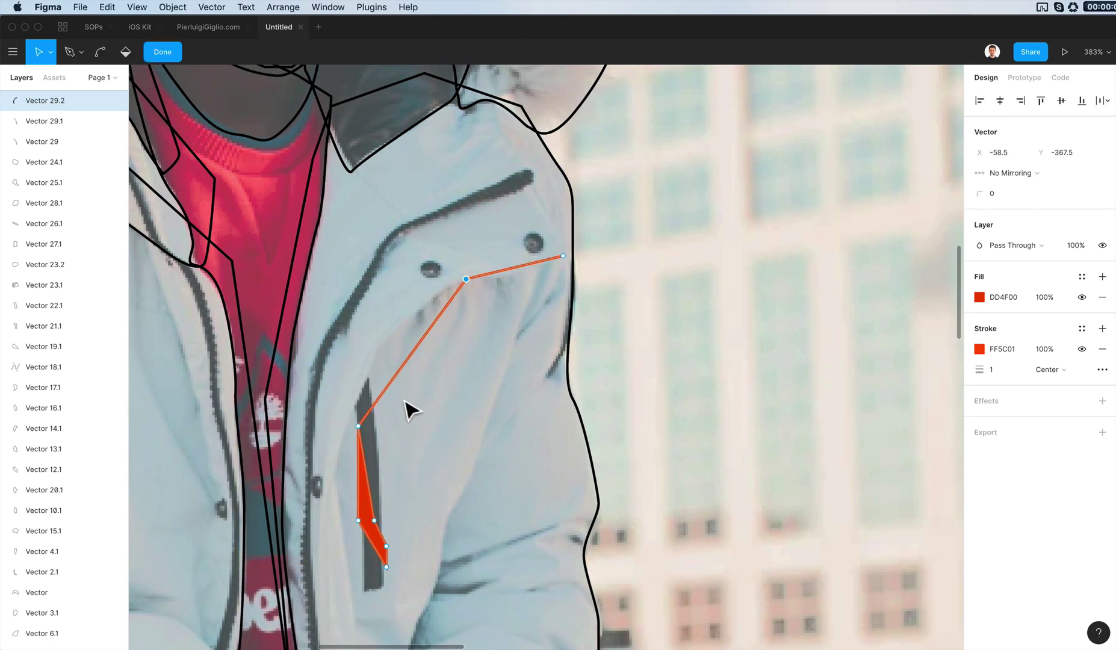
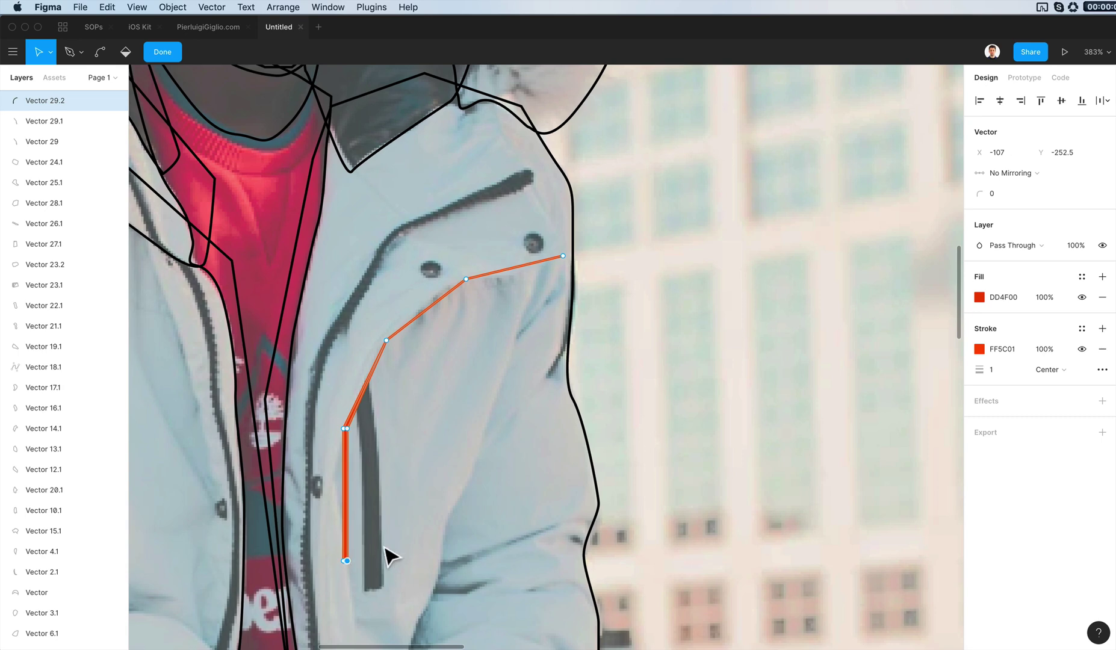
key("Escape")
Place a copy of the traced chest seam on the right jacket half of the coloured figure.
scroll(773, 361, "down", 5)
left_click_drag(628, 326, 709, 334)
scroll(405, 317, "down", 3)
scroll(405, 318, "left", 3)
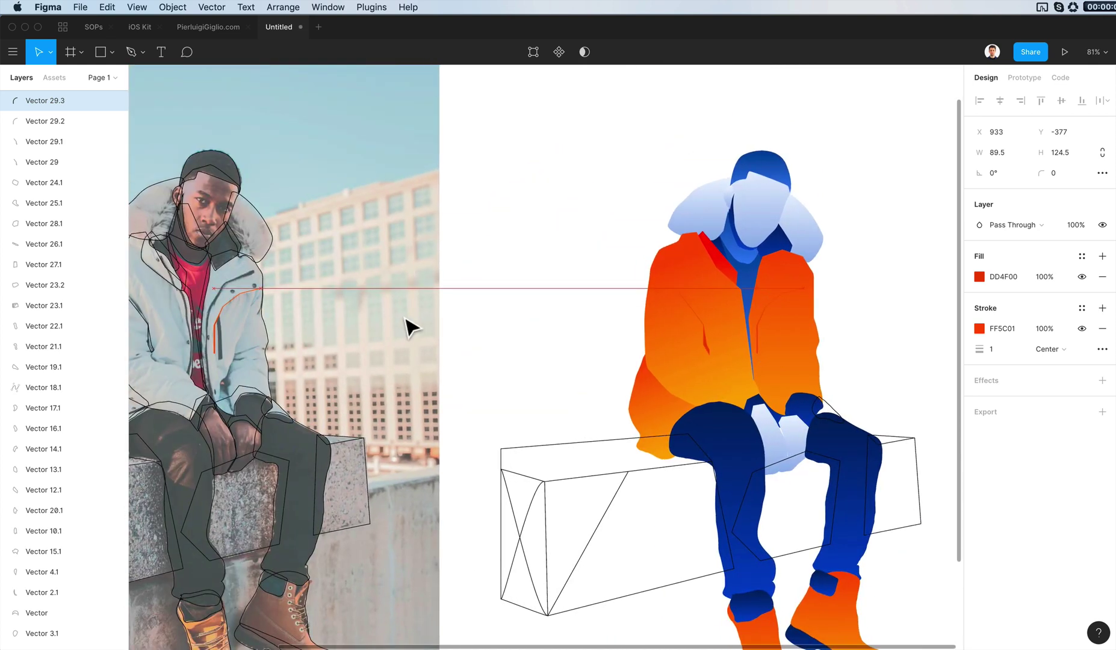
left_click(897, 287)
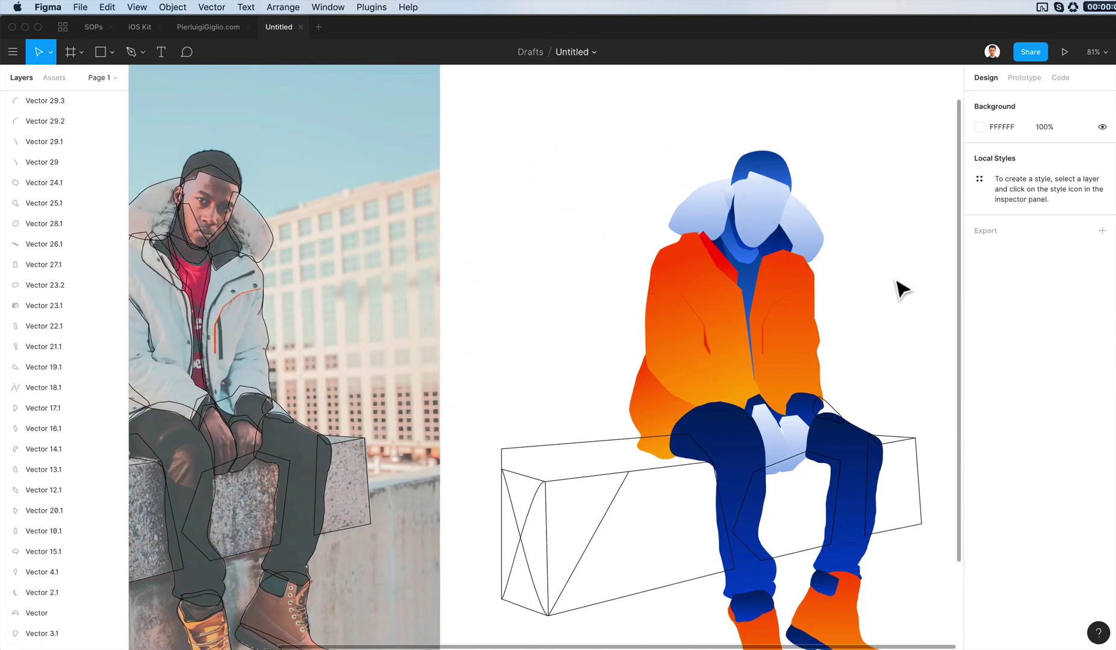
Apply the face's light blue gradient to the large left part of the bench and send it behind the figure.
scroll(897, 287, "down", 3)
scroll(897, 287, "left", 3)
scroll(901, 289, "down", 2)
scroll(901, 289, "right", 2)
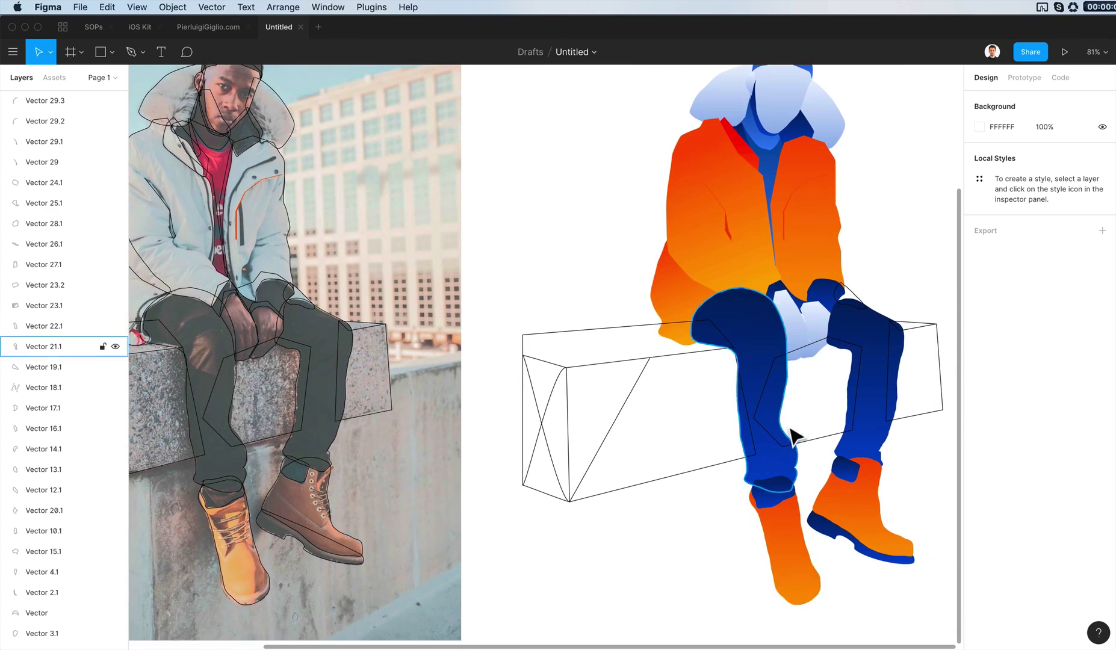
scroll(859, 409, "up", 3)
scroll(859, 409, "right", 3)
scroll(859, 412, "down", 3)
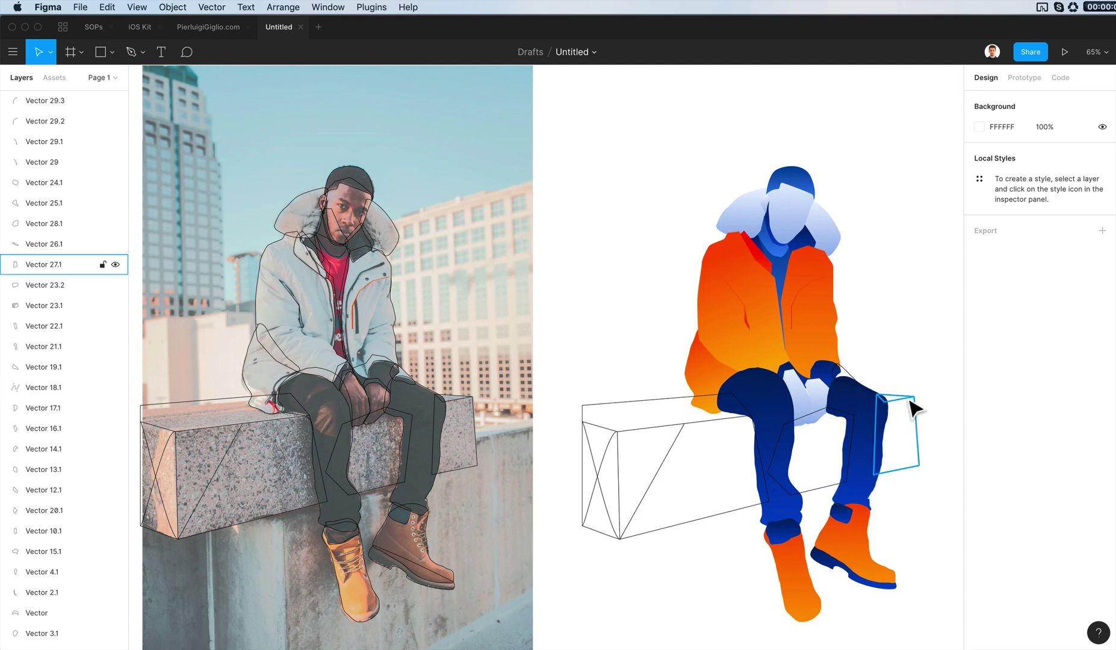
left_click(912, 410)
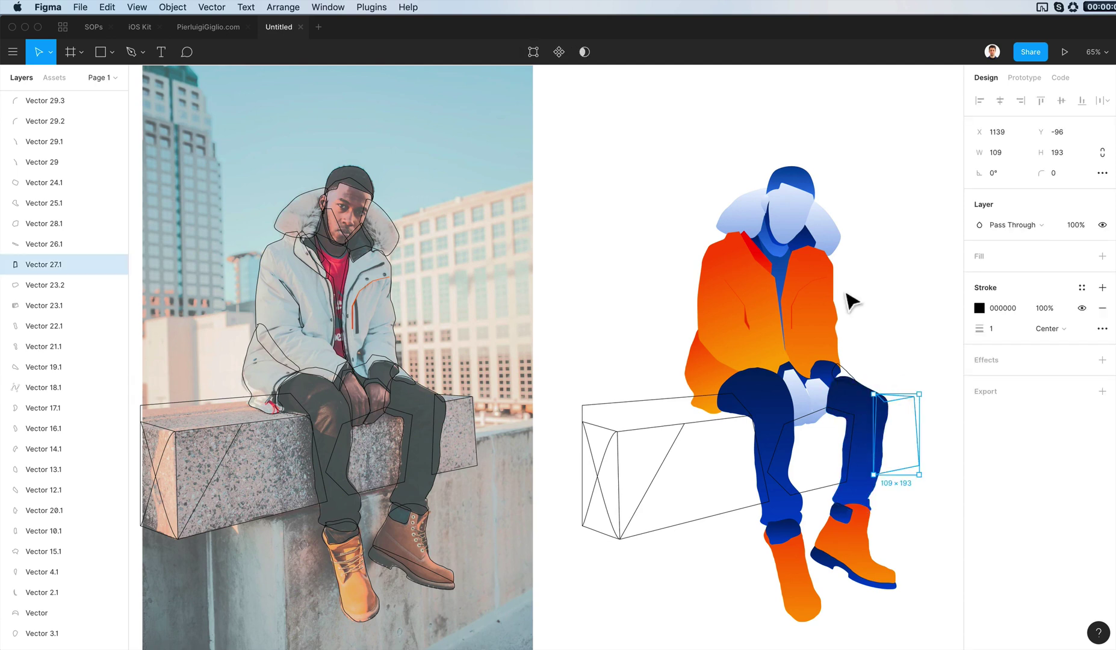
left_click(803, 223)
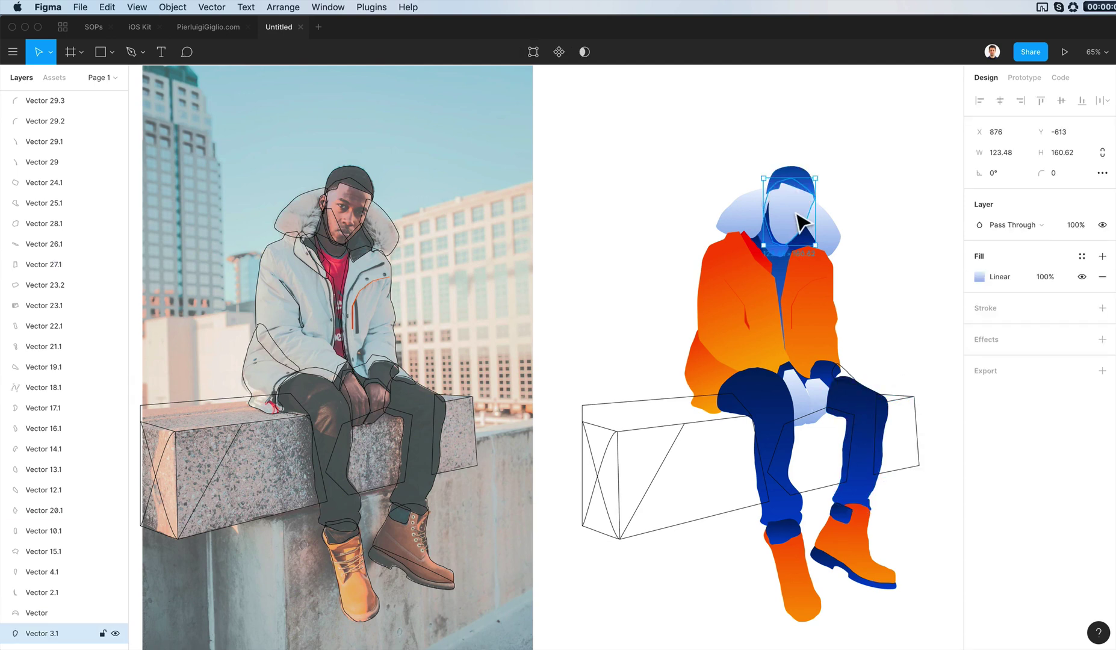
left_click(646, 439)
key("super+alt+v")
key("super+bracketleft")
key("super+bracketleft")
key("super+bracketleft")
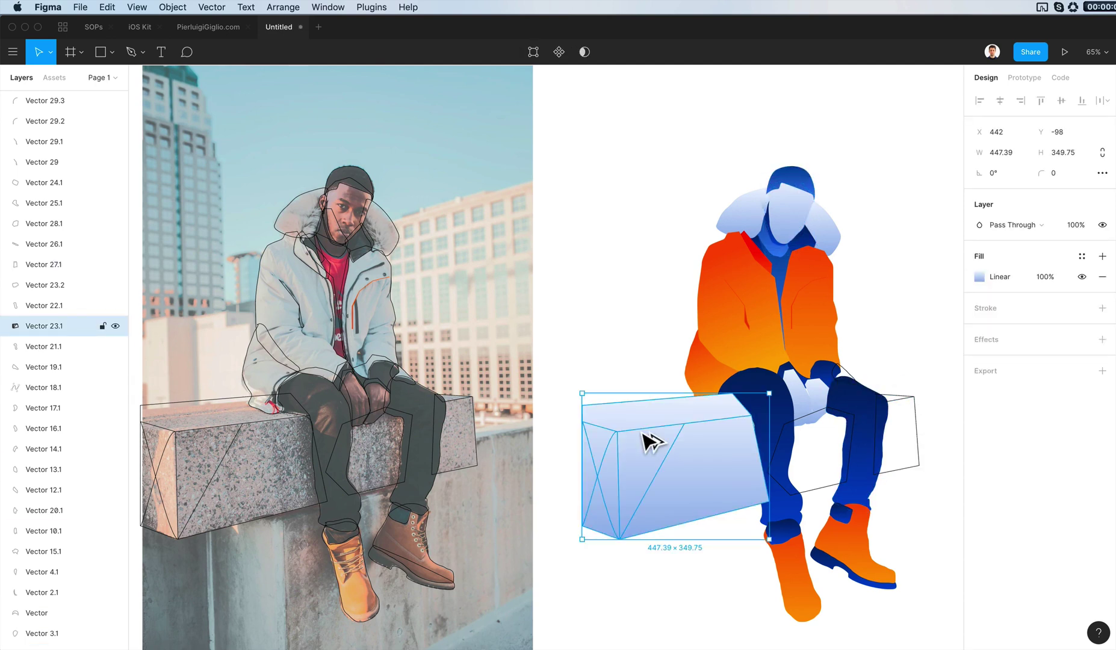
Apply the light blue gradient to the bench's middle and right parts and send both behind the legs.
left_click(889, 411)
left_click(827, 488, "shift")
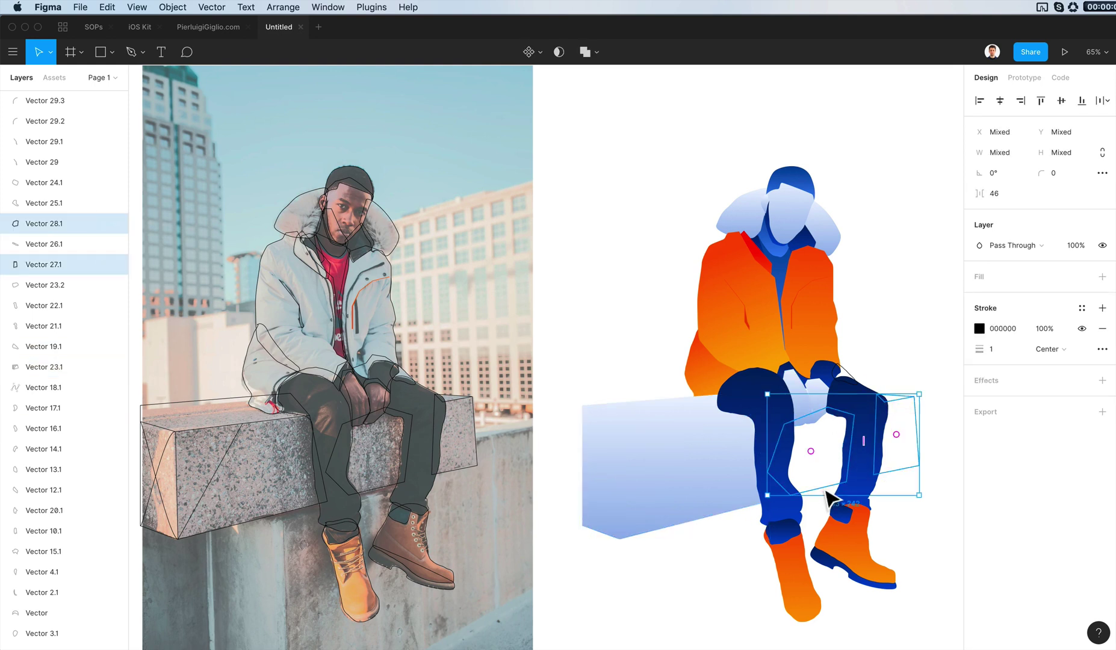
key("super+alt+v")
key("super+bracketleft")
key("super+bracketleft")
key("super+bracketleft")
key("super+bracketleft")
key("super+bracketleft")
key("super+bracketleft")
key("super+bracketleft")
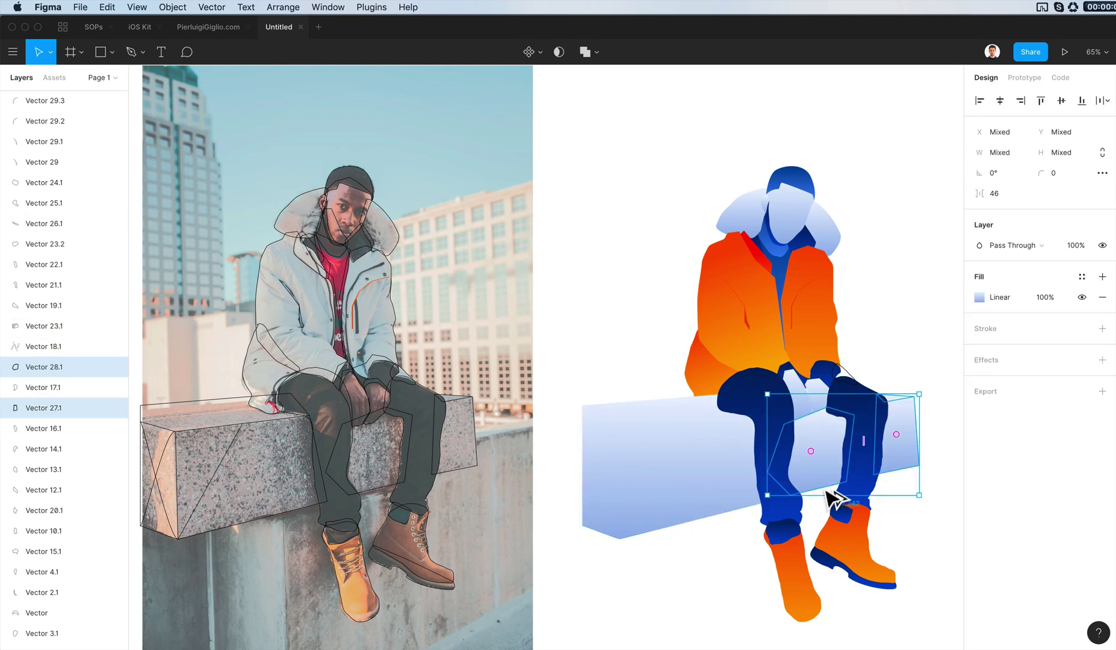
left_click(955, 341)
scroll(952, 342, "down", 1)
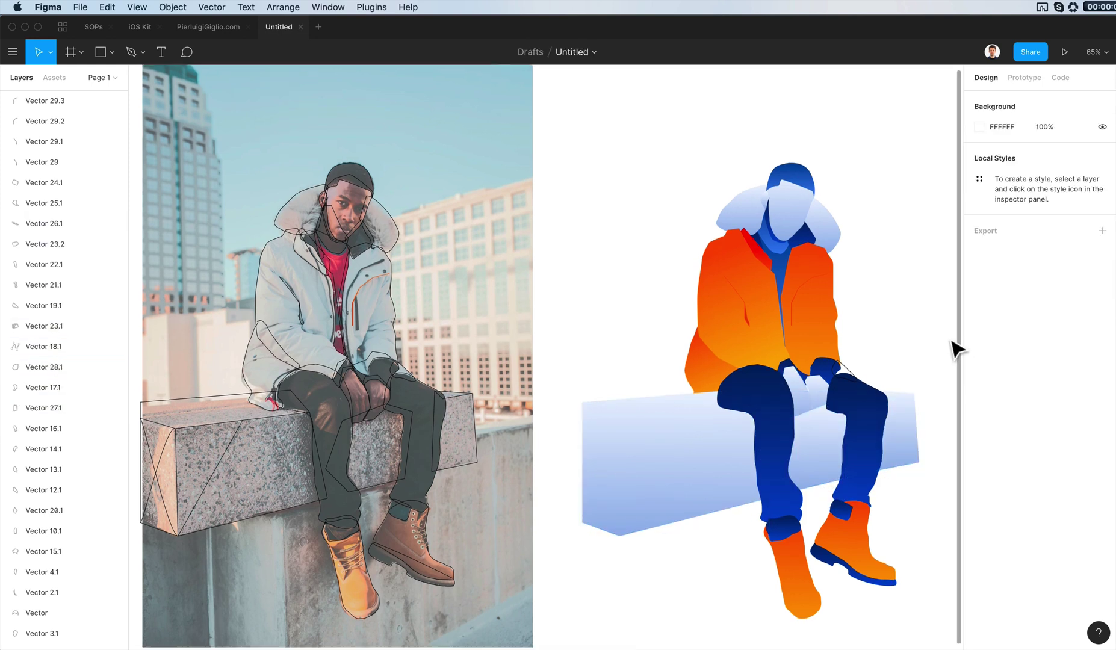
Send the bench's middle part further back, behind the hands.
left_click(808, 402)
left_click(817, 456)
key("super+bracketleft")
key("super+bracketleft")
key("super+bracketleft")
key("super+bracketleft")
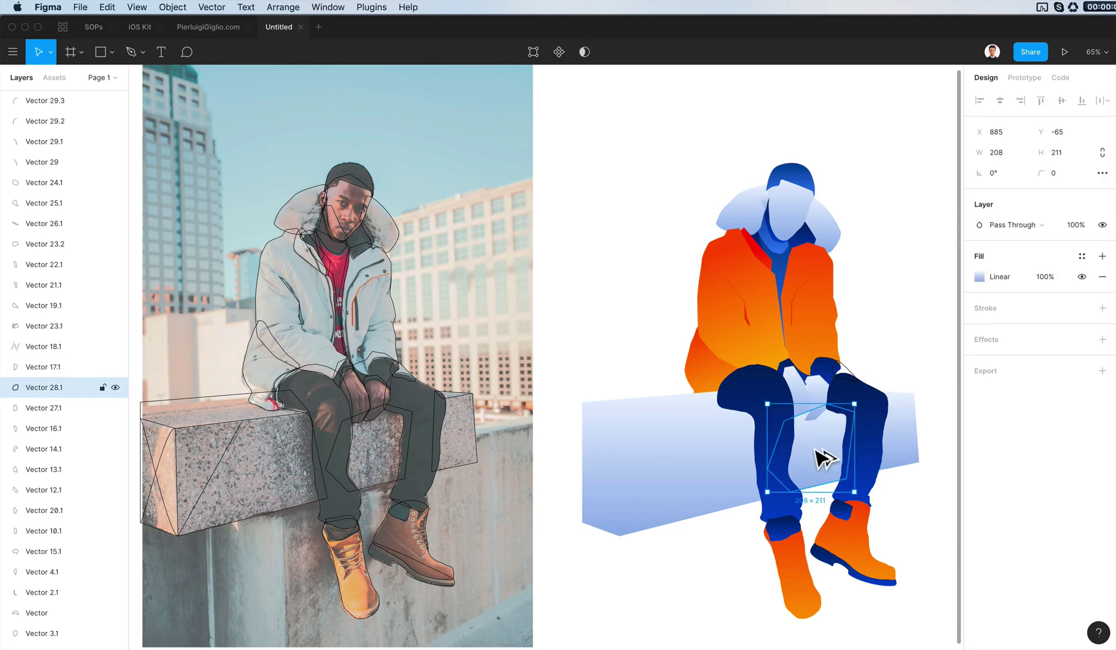
key("Escape")
Draw a bent line on the bench's large left part, tracing its upper front edge from the left end to the trouser leg.
left_click(668, 438)
scroll(671, 434, "up", 3)
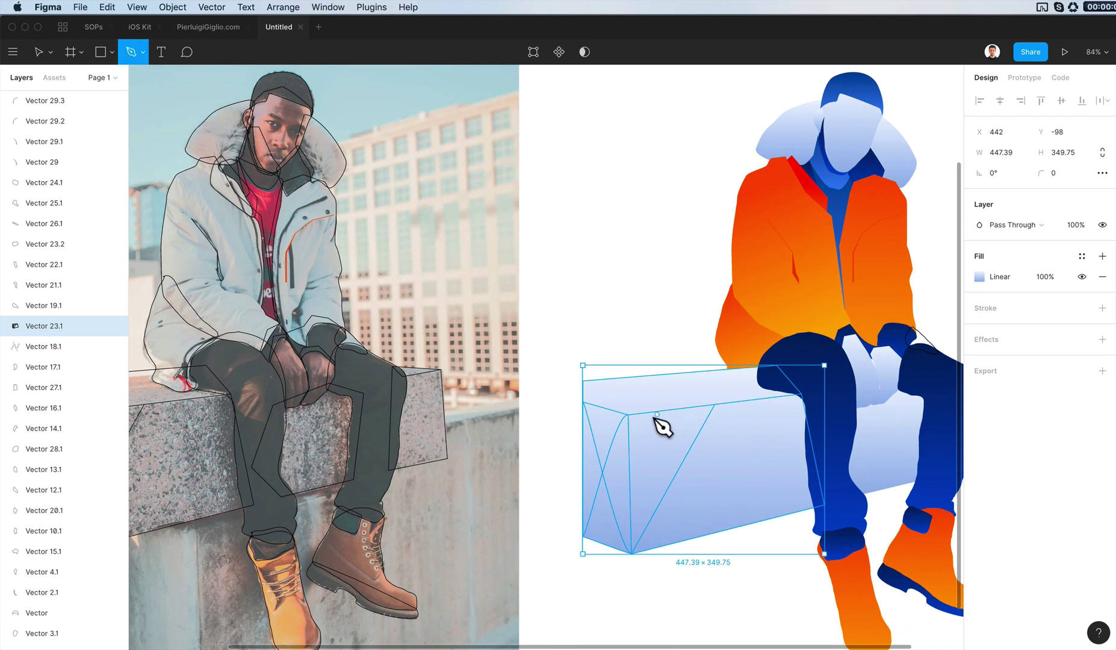
left_click(582, 402)
left_click(625, 415)
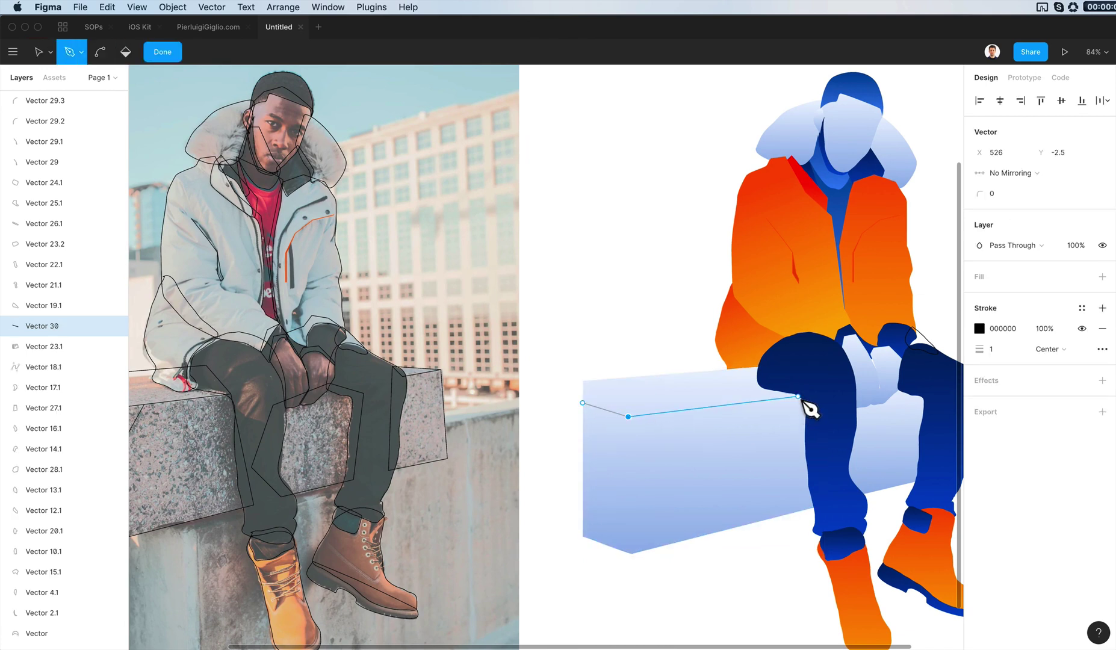
key("Escape")
key("Escape")
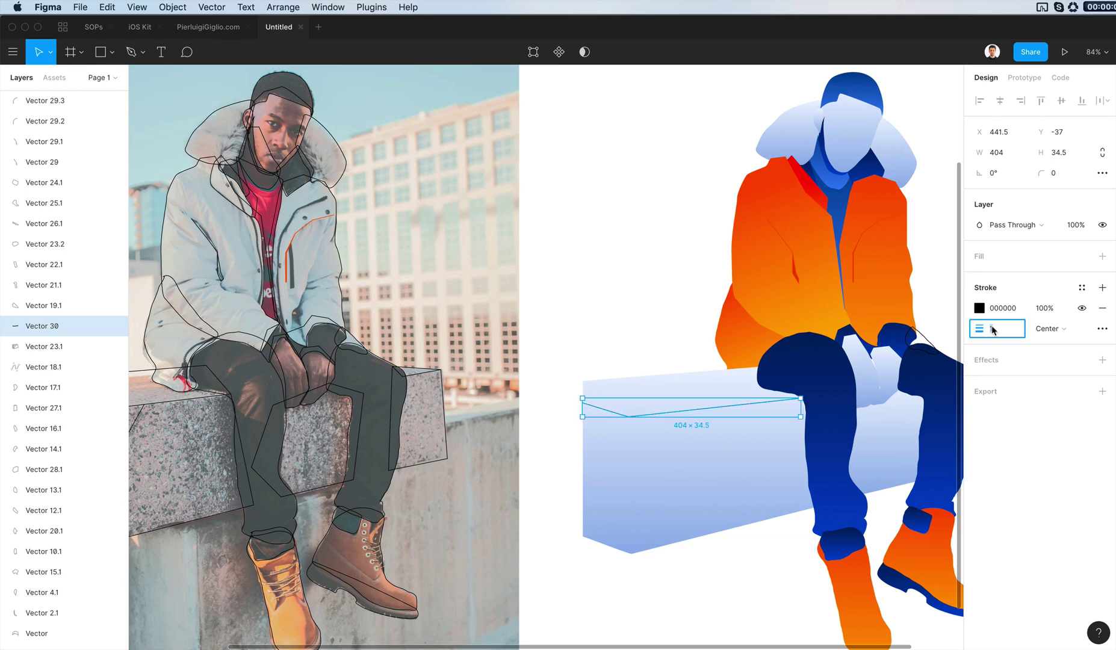
Fade the bench's edge line, trying 30% and settling on 10% opacity.
key("3")
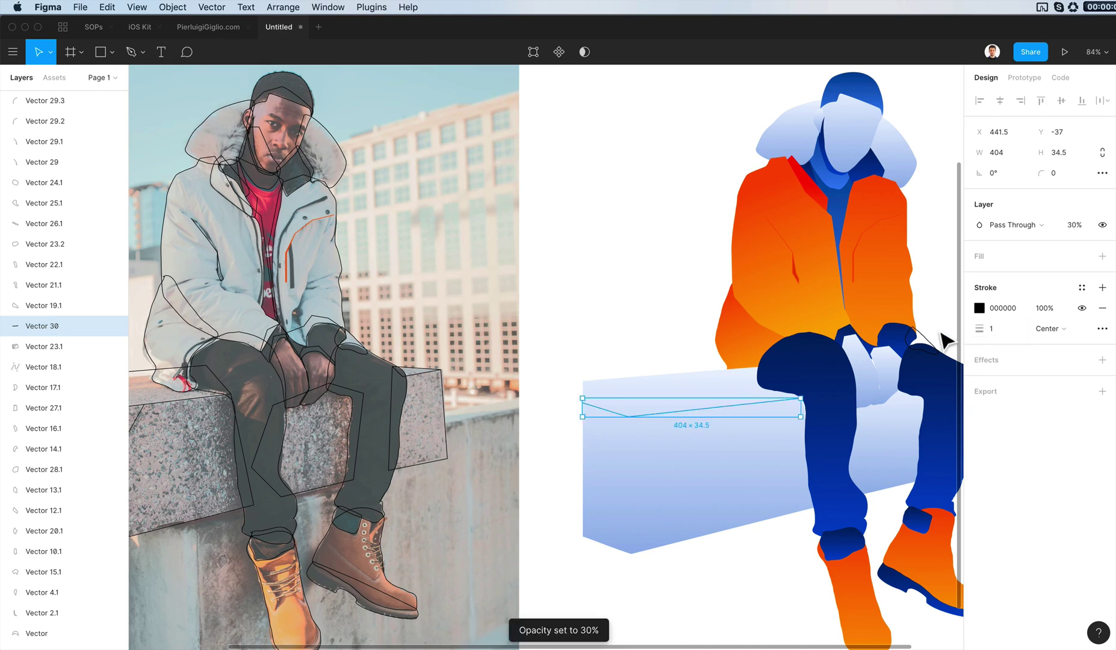
left_click(586, 317)
scroll(585, 316, "down", 5)
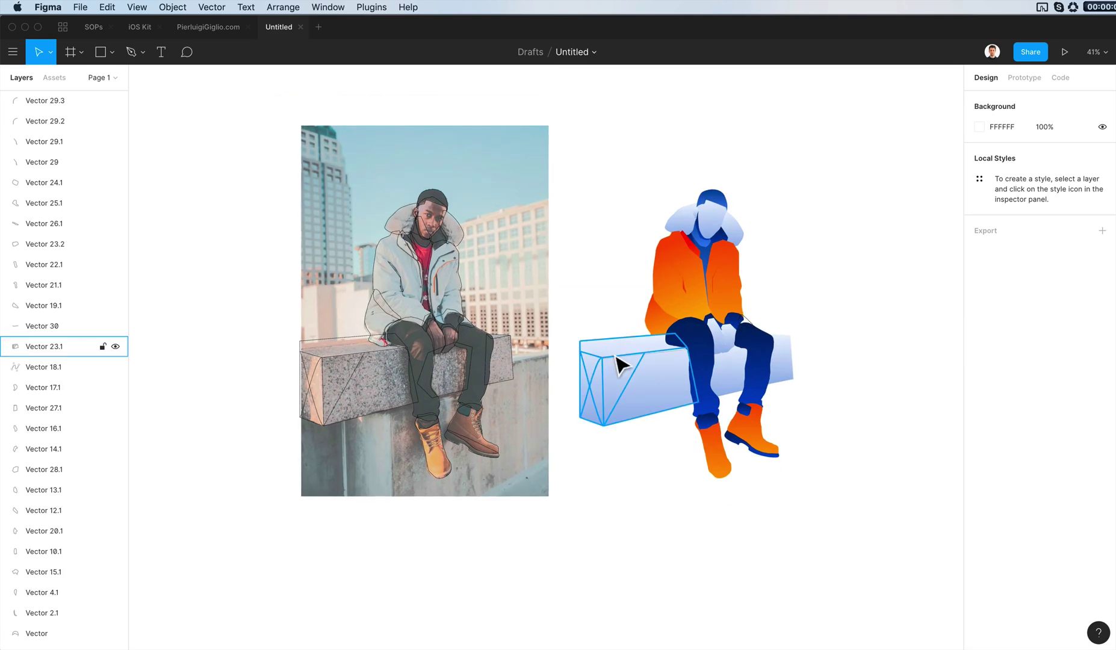
left_click(626, 367)
left_click(624, 361)
key("1")
left_click(639, 280)
scroll(651, 260, "left", 3)
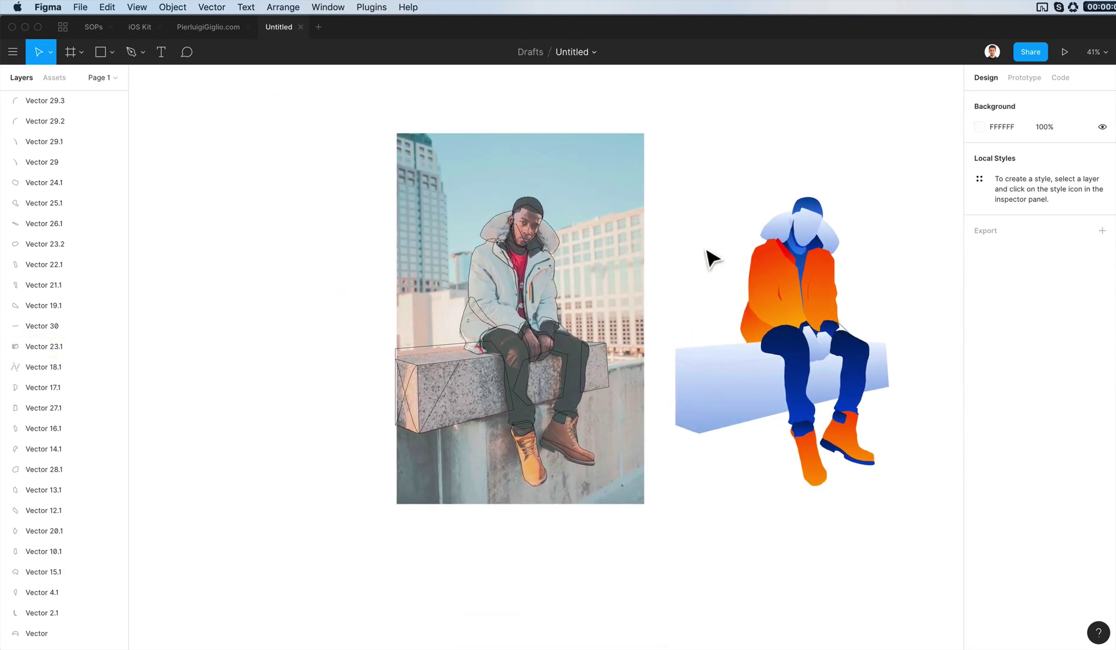
Apply the right jacket half's orange gradient to the small unfilled piece beside the right cuff and send it behind the leg.
scroll(761, 272, "up", 3)
scroll(848, 310, "up", 2)
left_click(850, 313)
scroll(852, 319, "up", 3)
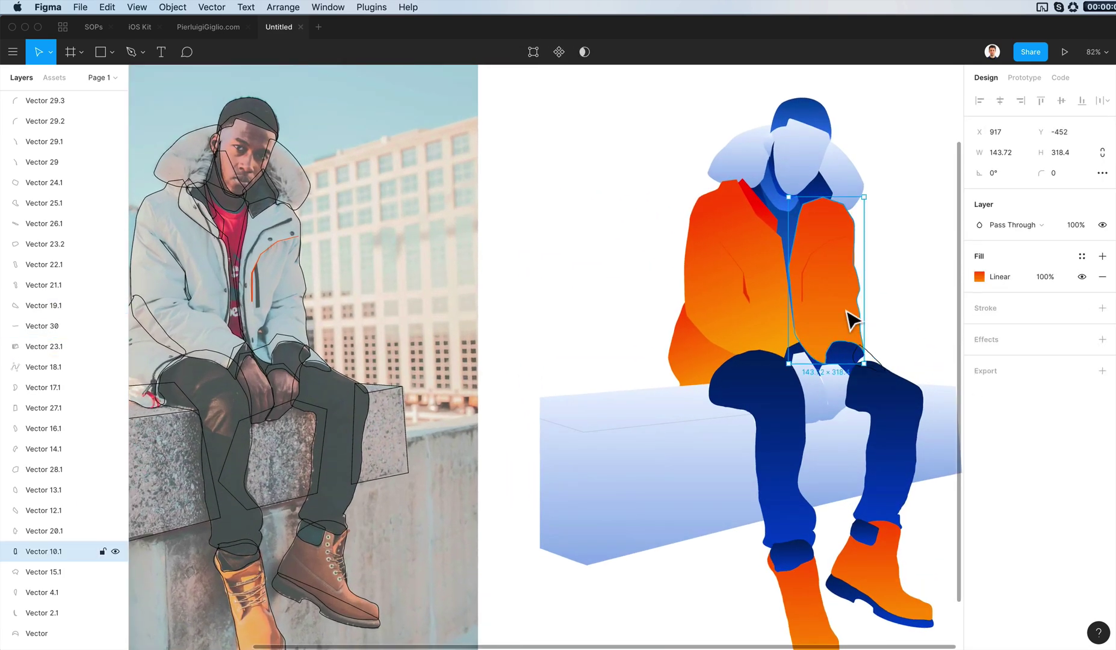
left_click(879, 363)
key("super+bracketleft")
key("super+bracketleft")
key("super+bracketleft")
key("super+bracketleft")
key("super+bracketleft")
key("super+bracketleft")
key("super+bracketleft")
key("super+bracketleft")
key("super+bracketleft")
key("super+bracketleft")
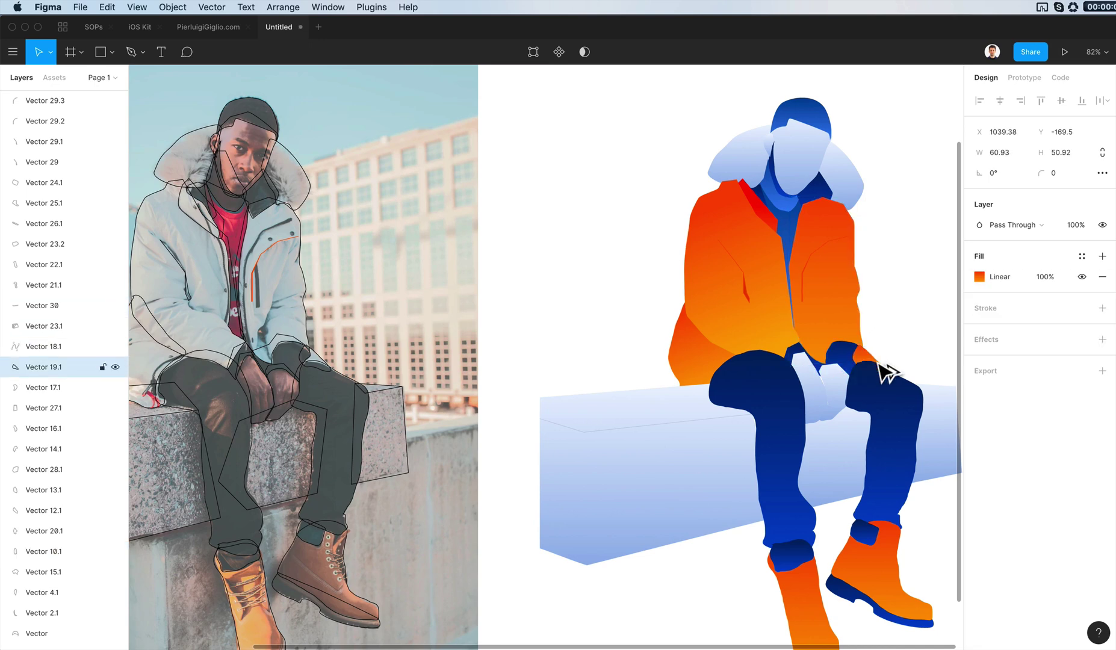
key("super+bracketleft")
key("super+bracketleft")
key("super+bracketleft")
key("super+bracketleft")
key("super+bracketleft")
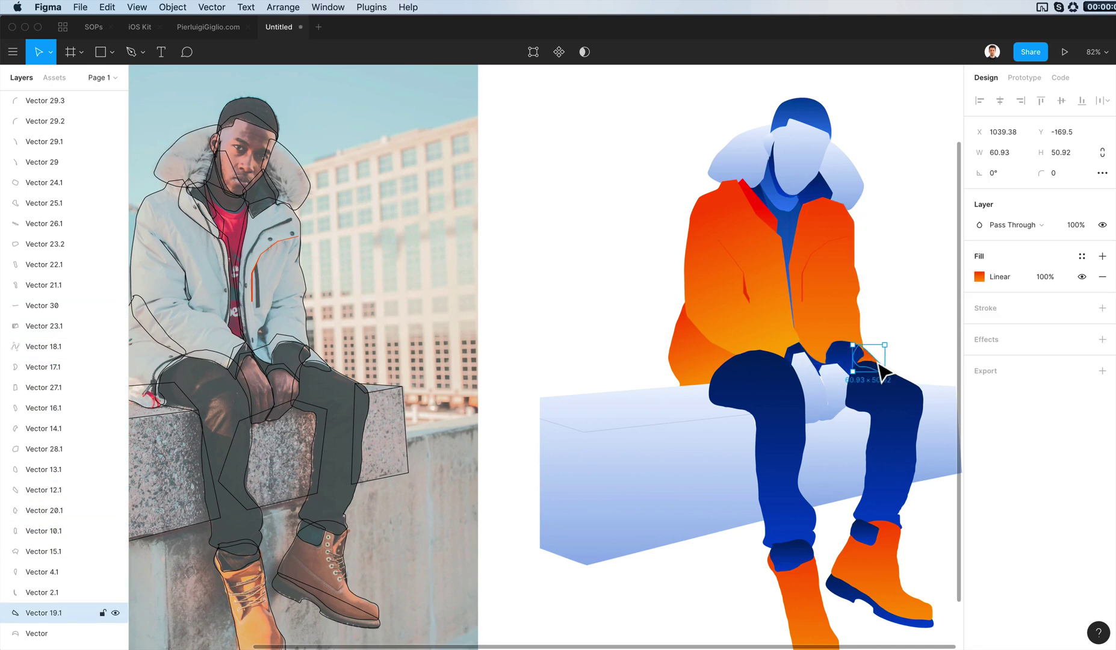
left_click(915, 337)
key("shift+1")
scroll(919, 340, "right", 4)
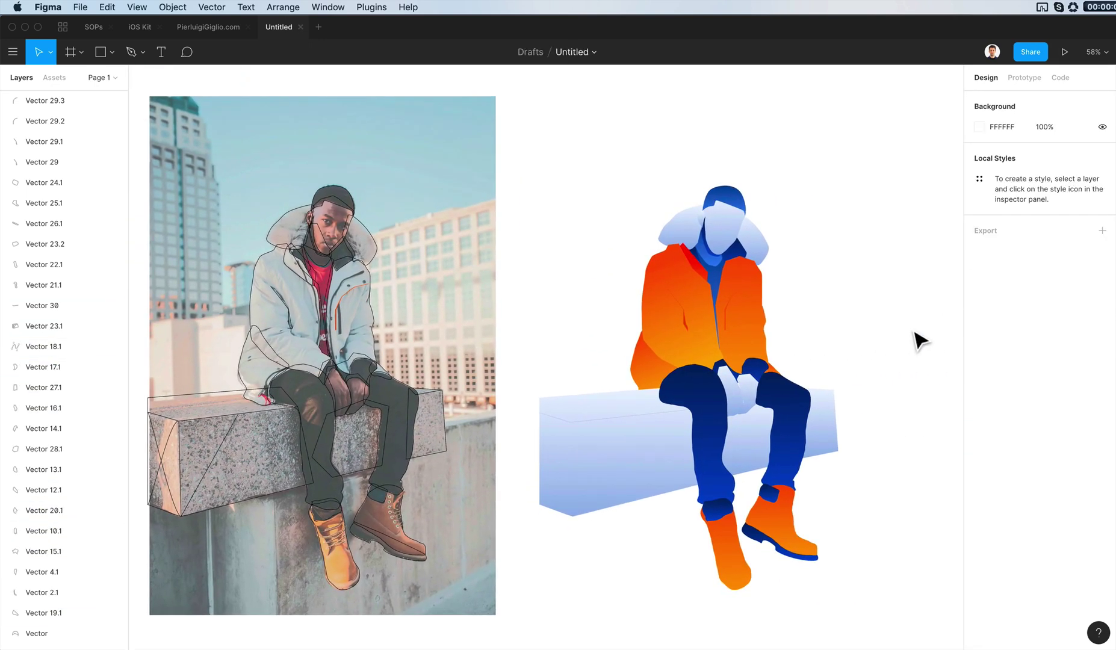
Move the lower outer corner of the bench's right part so its end edge runs vertically at X 1236.
scroll(882, 417, "up", 5)
double_click(801, 457)
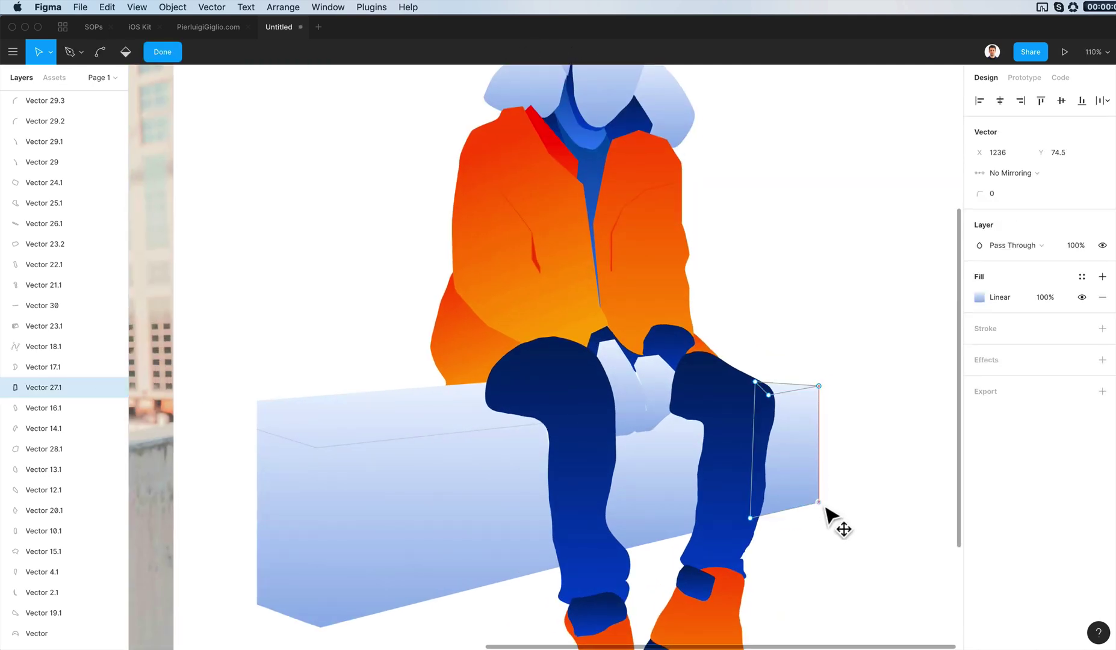
key("Escape")
key("Escape")
key("shift+1")
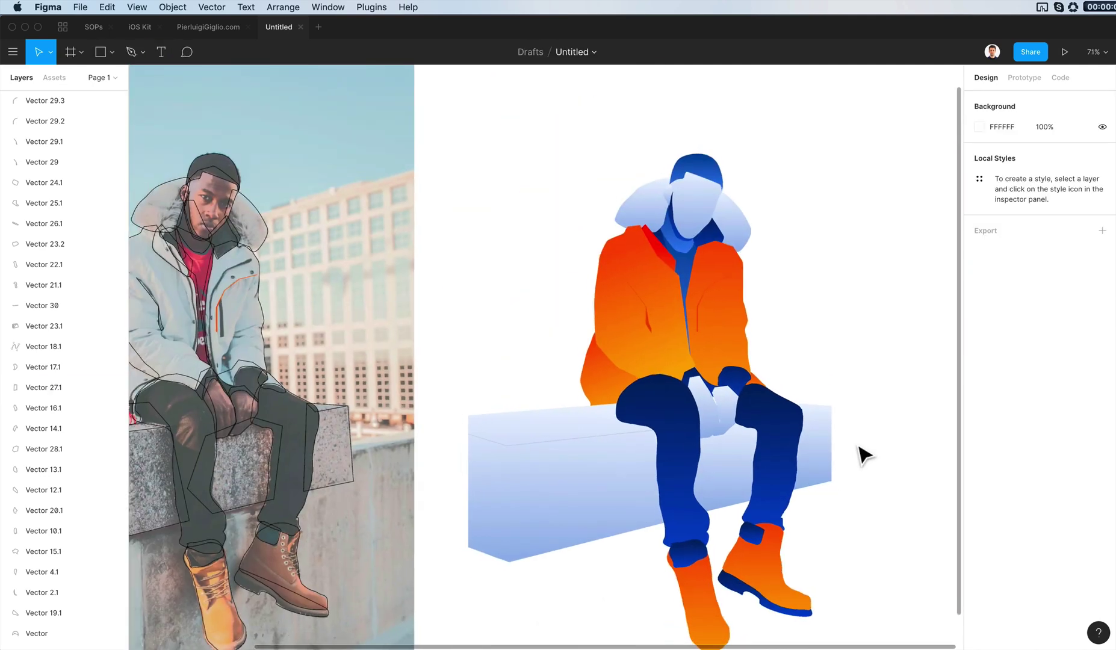
Group all parts of the coloured figure and bench, and place a duplicate of the group to the right.
left_click_drag(519, 229, 819, 630)
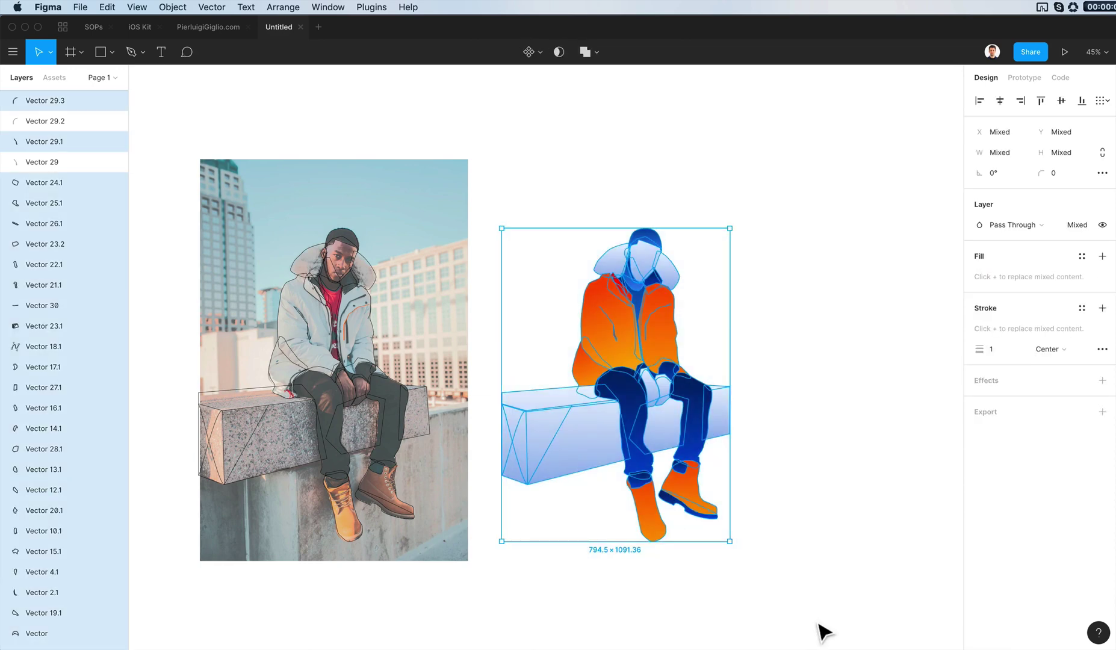
key("super+g")
left_click_drag(747, 354, 908, 361)
scroll(843, 361, "right", 3)
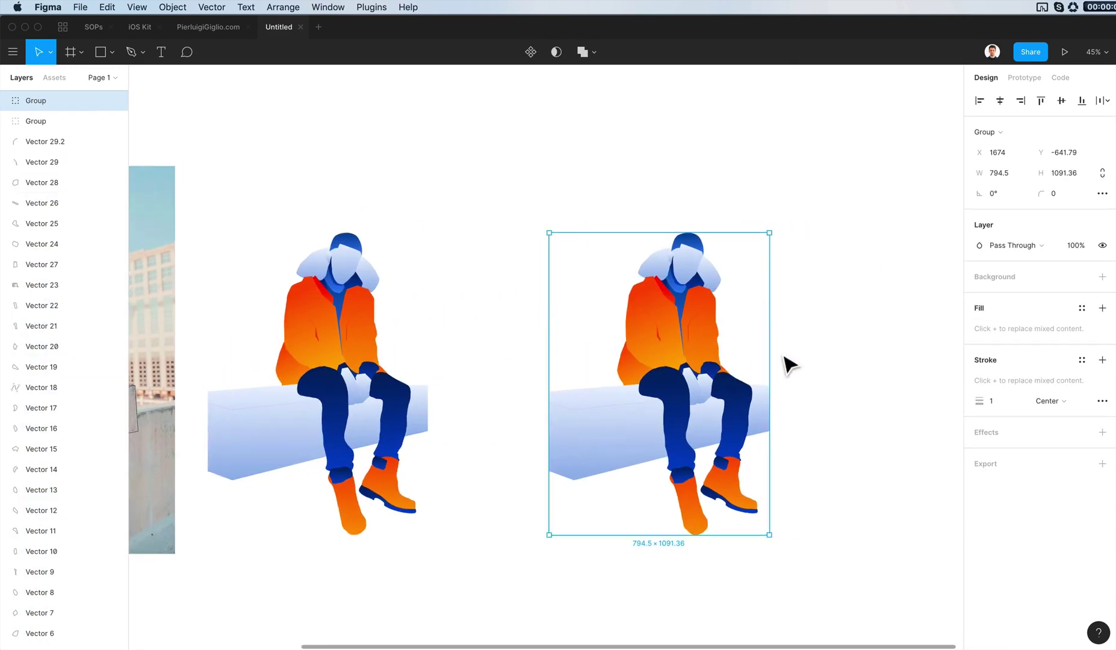
Move the duplicated figure group further right to X 2084, level with the original.
left_click(790, 360)
scroll(825, 351, "down", 4)
scroll(825, 348, "left", 2)
scroll(825, 348, "down", 2)
scroll(783, 344, "right", 5)
scroll(686, 373, "up", 3, "ctrl")
left_click(687, 374)
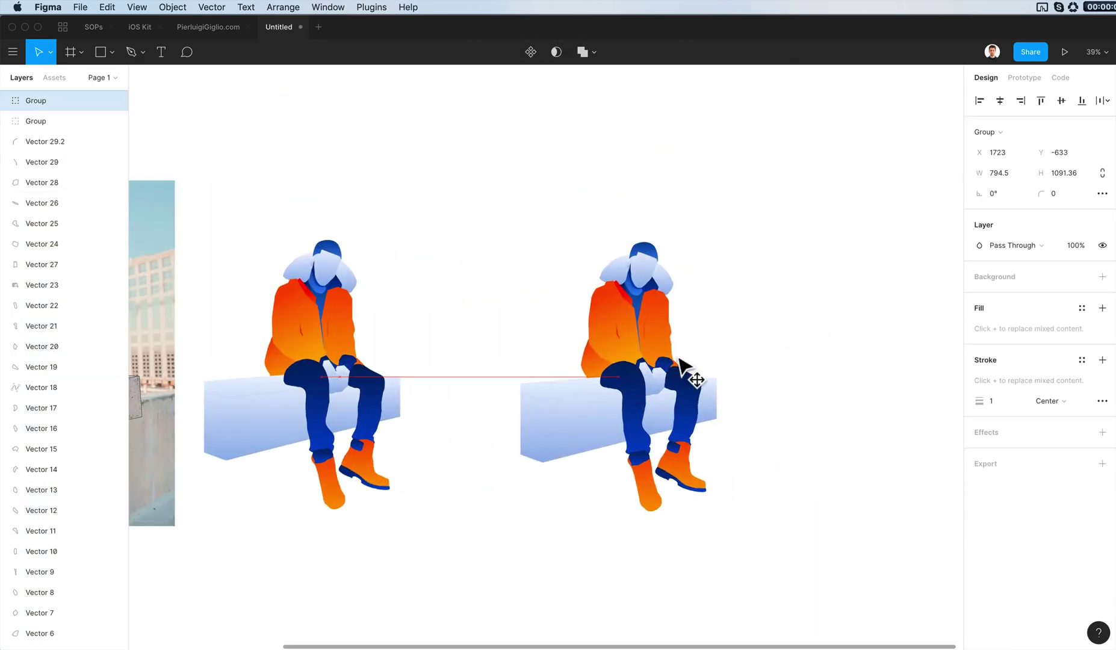
Draw a background rectangle about 1887 × 1300 around the duplicated figure, extending to its right, and send it behind the figure.
scroll(750, 366, "right", 2)
scroll(775, 366, "up", 2)
scroll(773, 369, "right", 1)
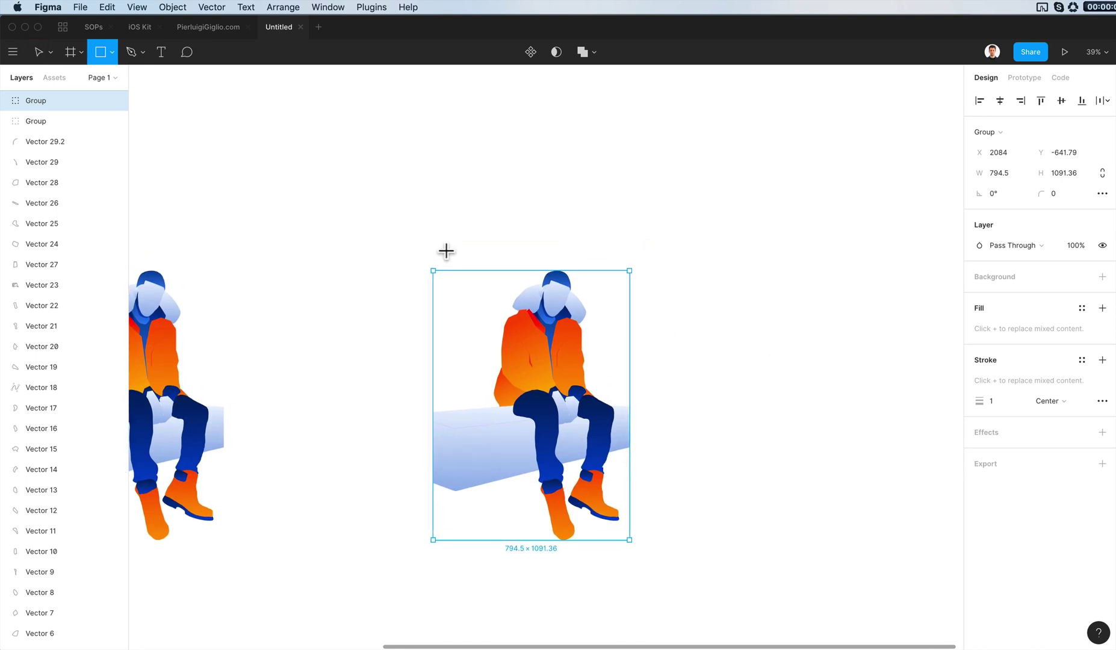
mouse_move(433, 241)
left_mouse_down()
mouse_move(899, 495)
mouse_move(899, 562)
left_mouse_up()
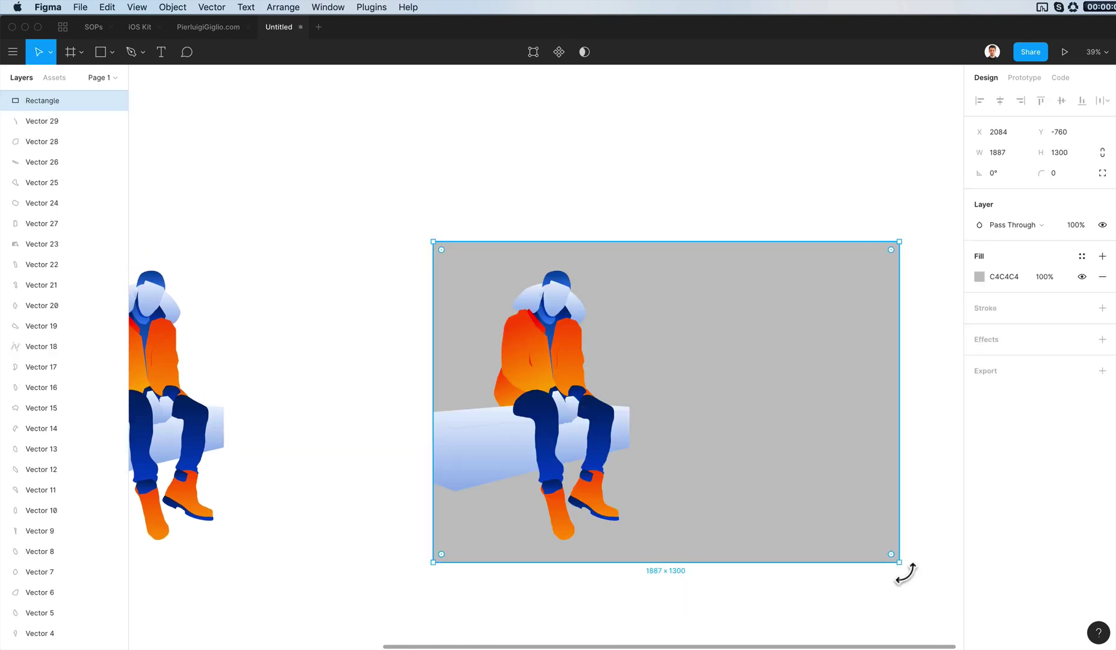
Apply the right trouser leg's dark blue gradient to the background rectangle.
left_click(597, 420, "super")
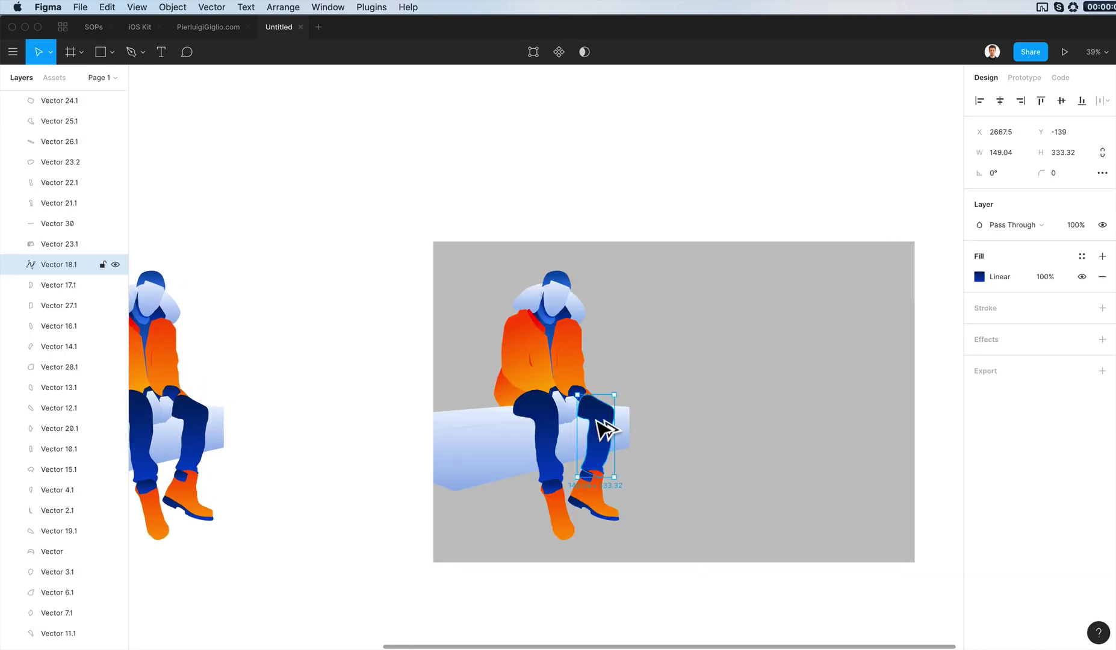
left_click(635, 381)
key("super+alt+v")
left_click(692, 220)
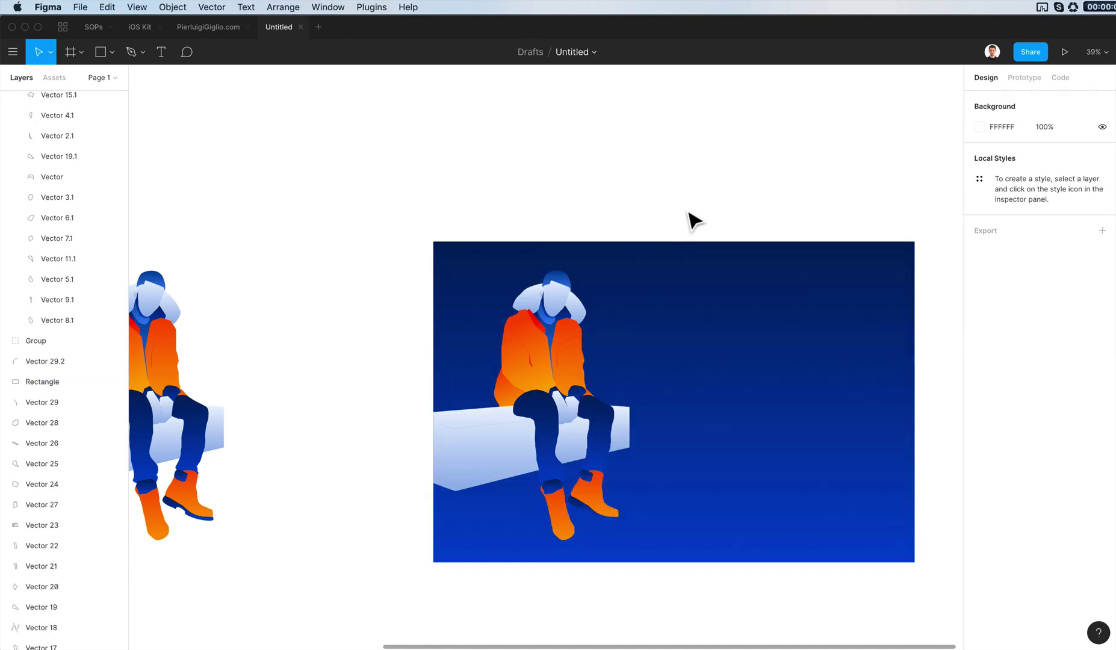
scroll(665, 192, "up", 1)
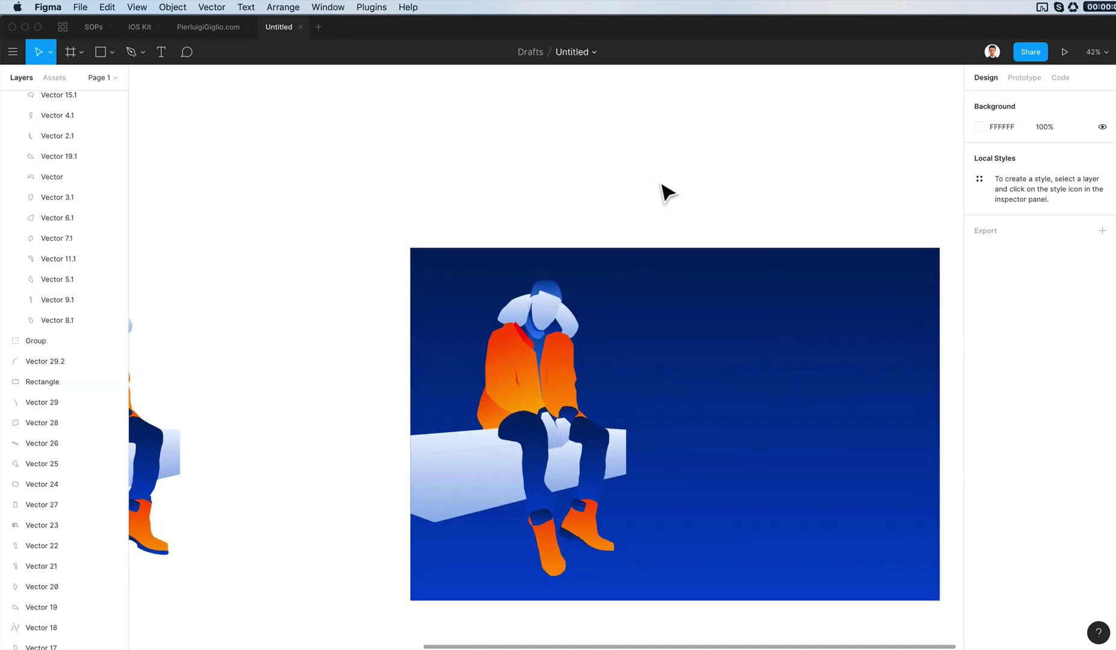
Try the face's light blue gradient as the background rectangle's fill.
scroll(665, 192, "down", 3)
left_click(730, 351)
left_click(583, 332, "super")
left_click(602, 347)
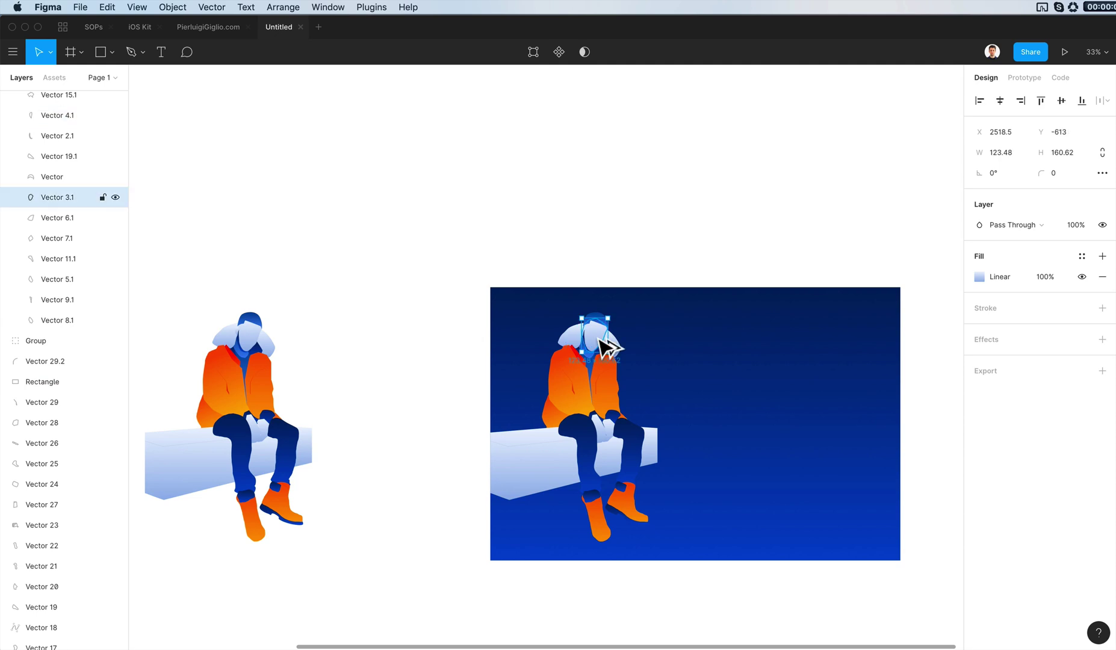
key("super+alt+c")
left_click(744, 329)
key("super+alt+v")
left_click(813, 192)
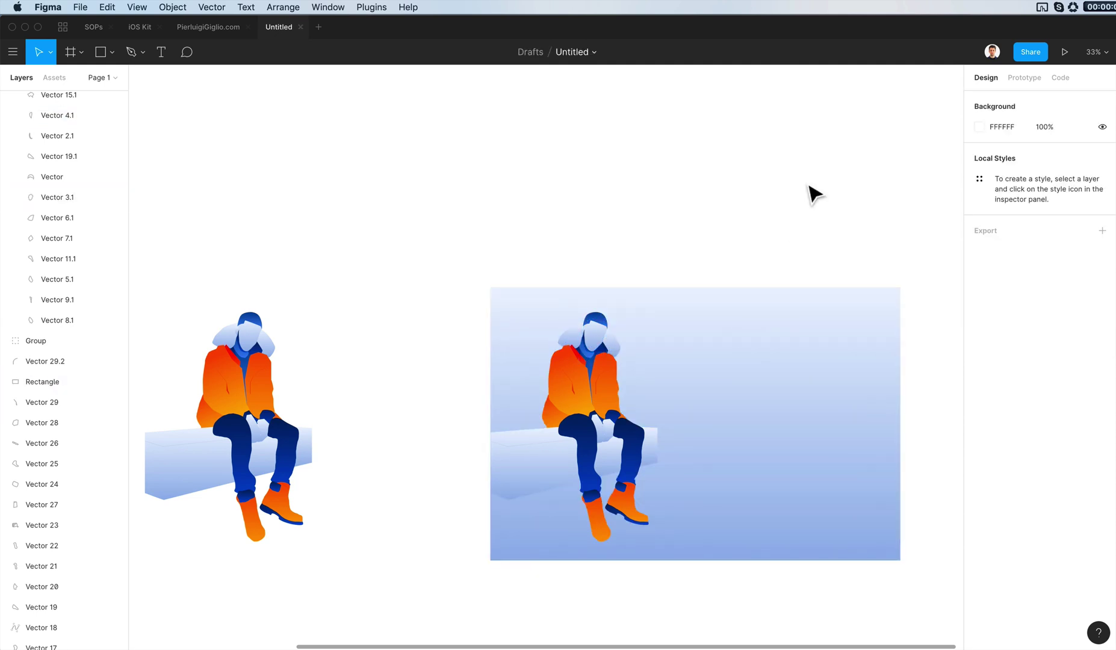
Undo the light blue fill on the background rectangle.
scroll(809, 186, "down", 3)
key("super+z")
key("super+z")
left_click(809, 186)
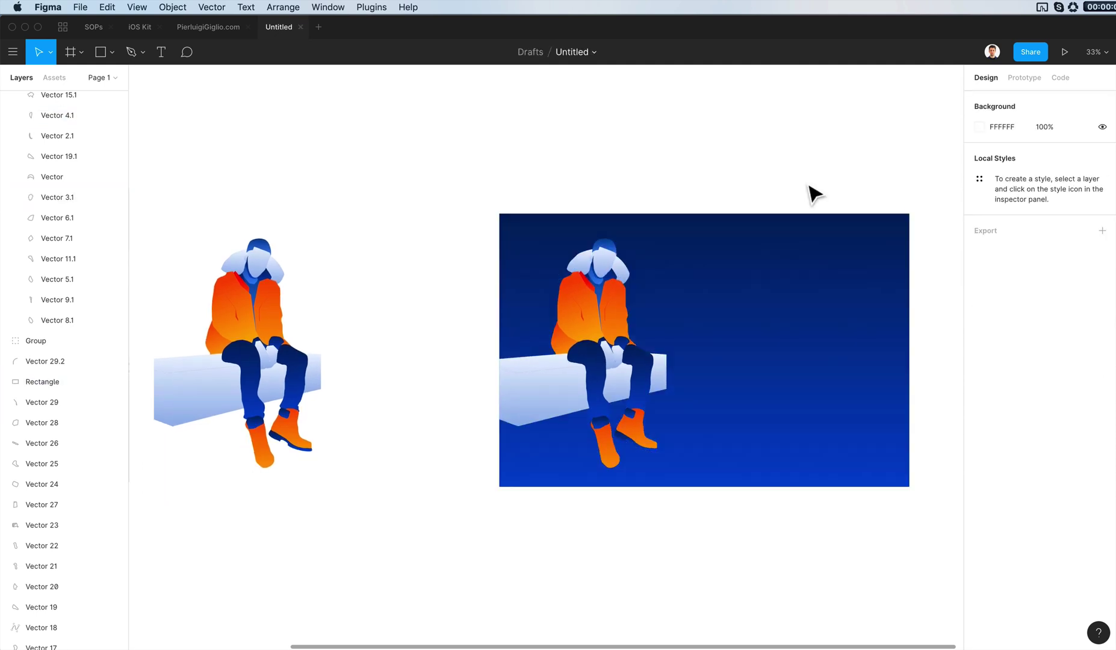
Extend the background rectangle's right side to a width of about 2212.
scroll(810, 192, "left", 3)
scroll(810, 192, "right", 4)
scroll(711, 271, "up", 1)
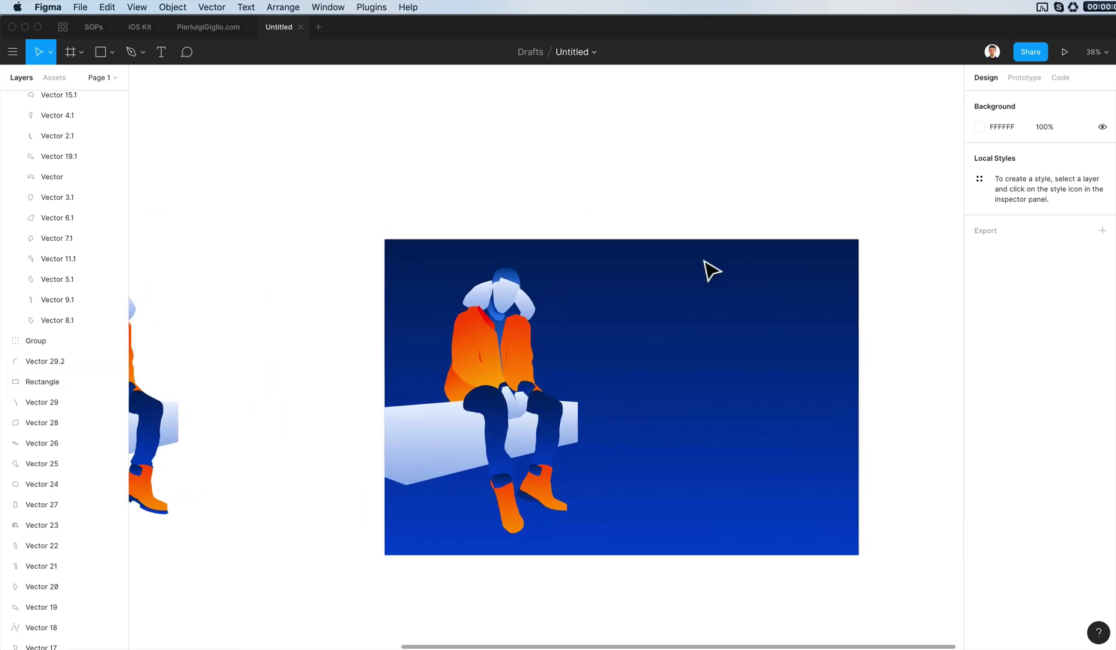
scroll(710, 270, "up", 1)
left_click(817, 328)
left_click_drag(877, 372, 958, 375)
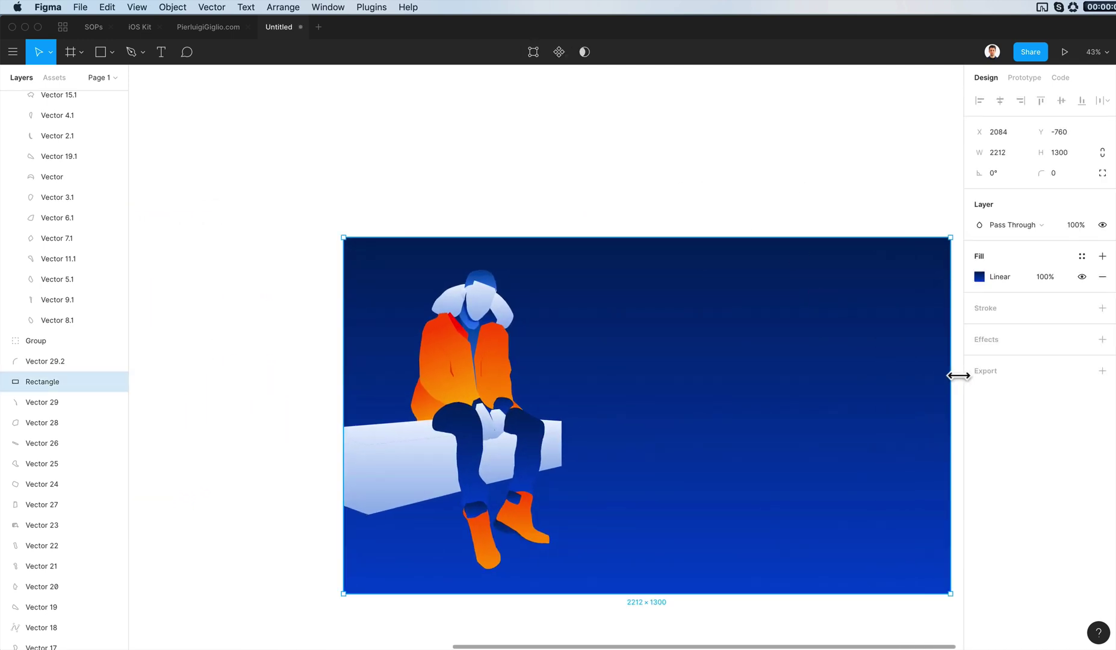
left_click(643, 125)
Shift the duplicated figure group left so the bench overhangs the background's left edge.
mouse_move(442, 450)
left_mouse_down()
mouse_move(433, 464)
mouse_move(424, 448)
left_mouse_up()
left_click(697, 102)
scroll(698, 102, "right", 3)
scroll(698, 102, "left", 3)
scroll(698, 103, "down", 2)
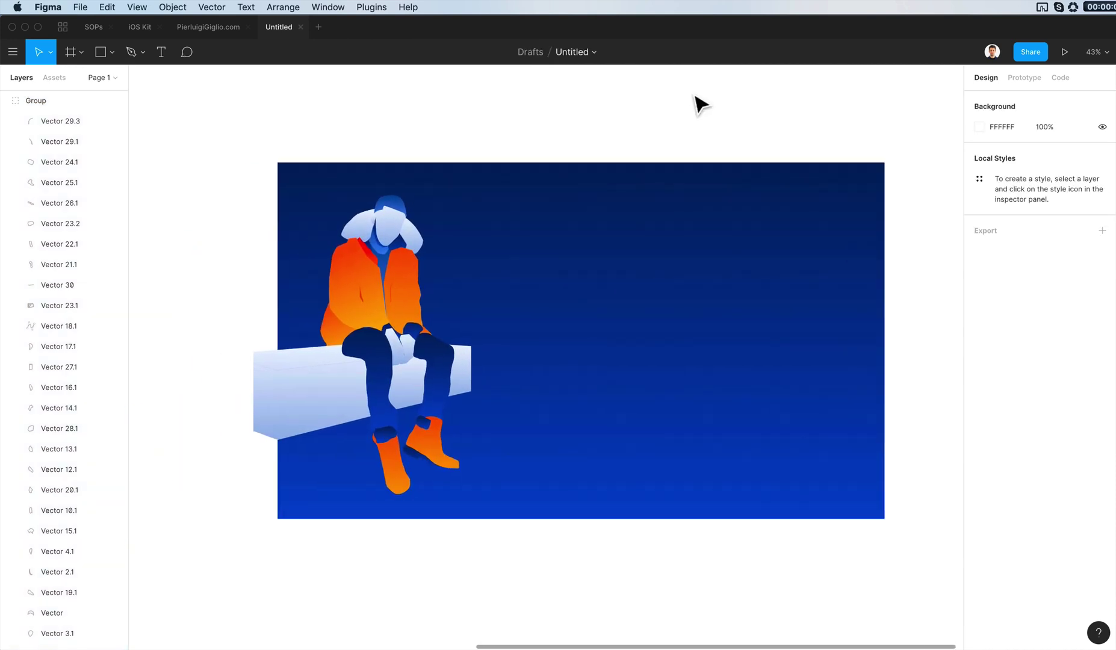
Pull the left end points of the duplicated bench's large part in to the background's left edge at about X 2085.5.
scroll(697, 102, "down", 3)
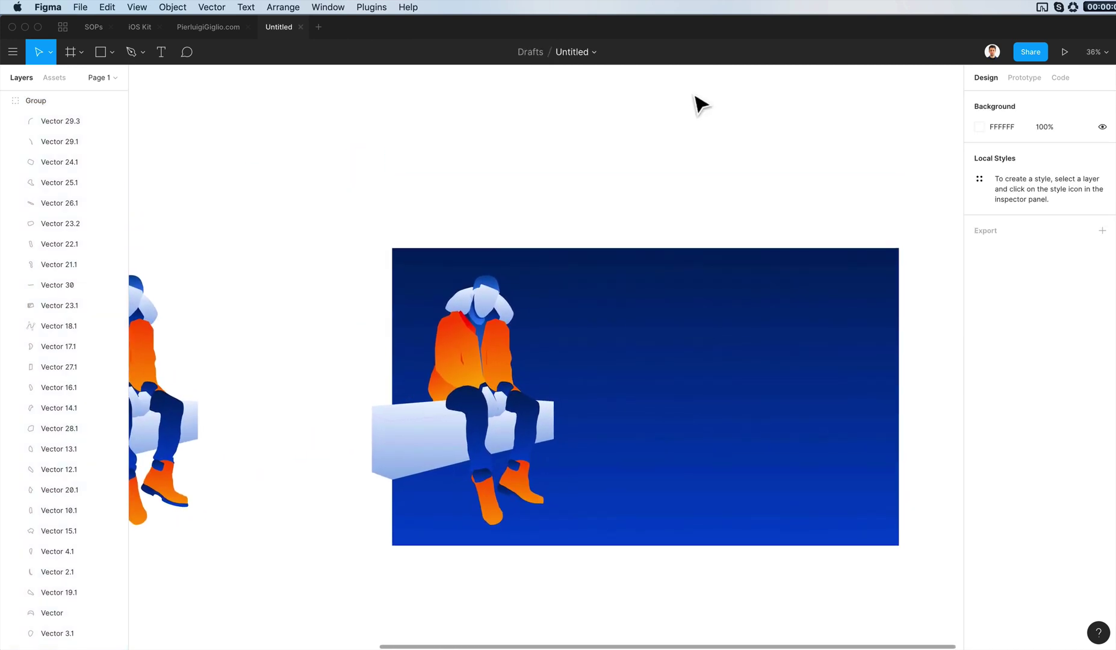
scroll(698, 102, "left", 5)
scroll(698, 102, "right", 3)
scroll(695, 96, "right", 3)
scroll(696, 97, "down", 3)
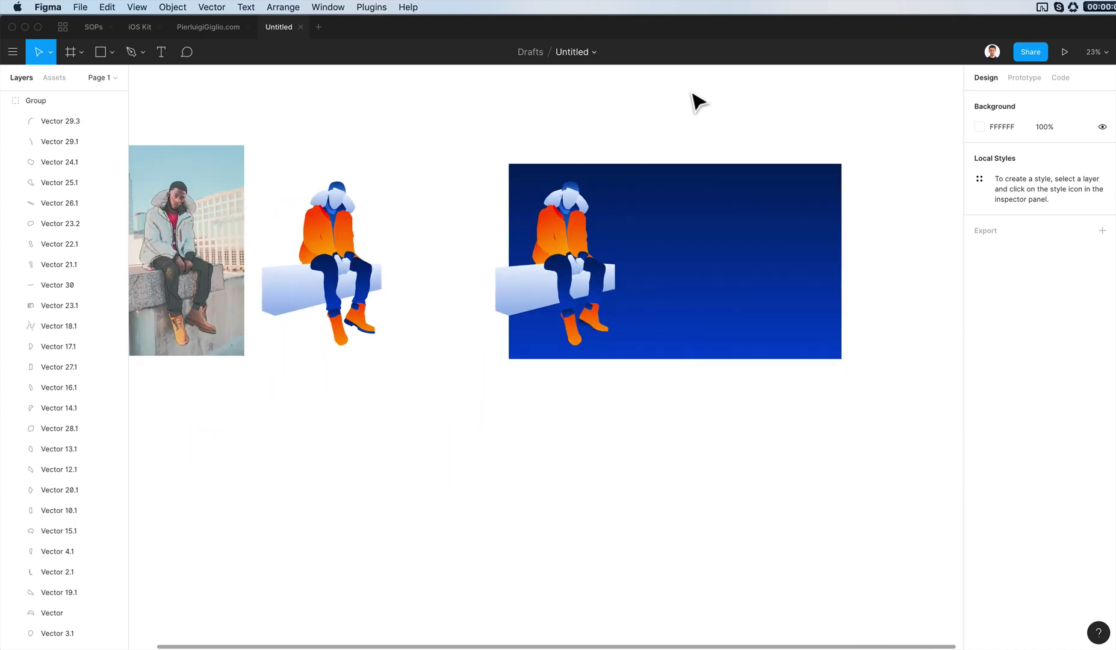
scroll(521, 240, "up", 5)
left_click(478, 339, "super")
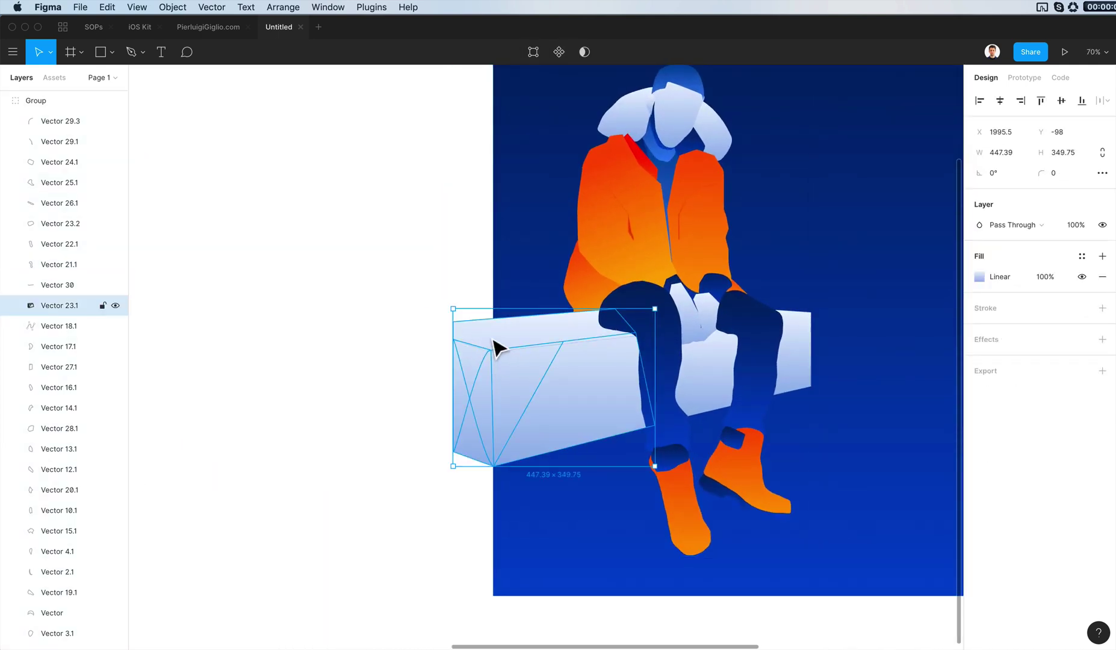
double_click(495, 346)
left_click_drag(401, 281, 467, 468)
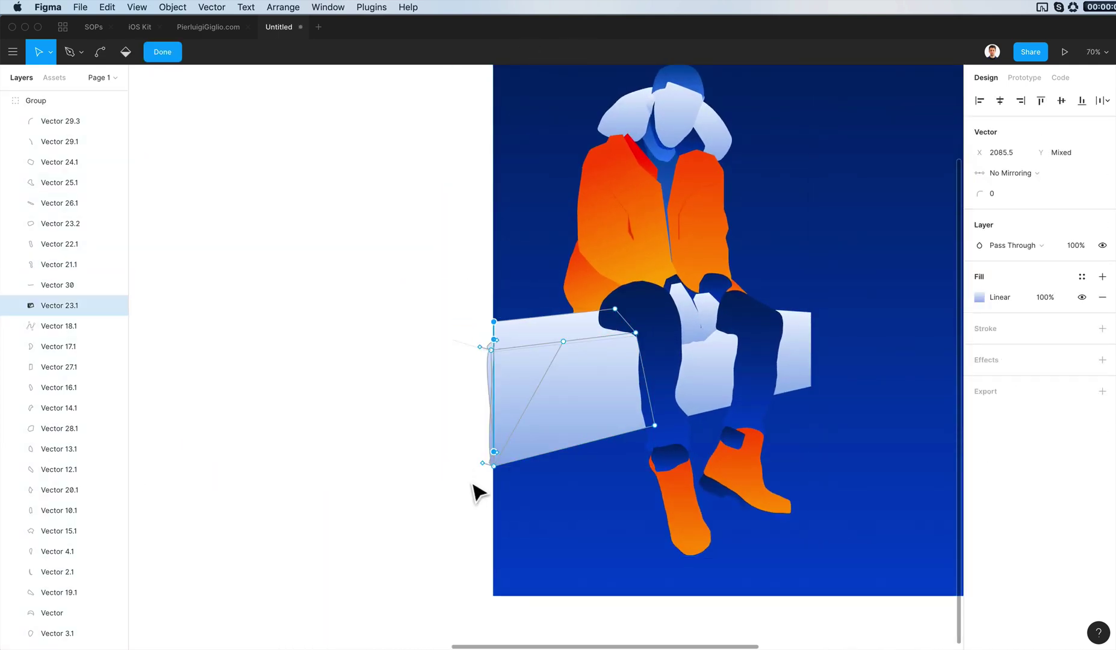
Align the bench's upper front corner point with the background's left edge and straighten the bulging curve above it.
scroll(505, 355, "up", 10)
key("v")
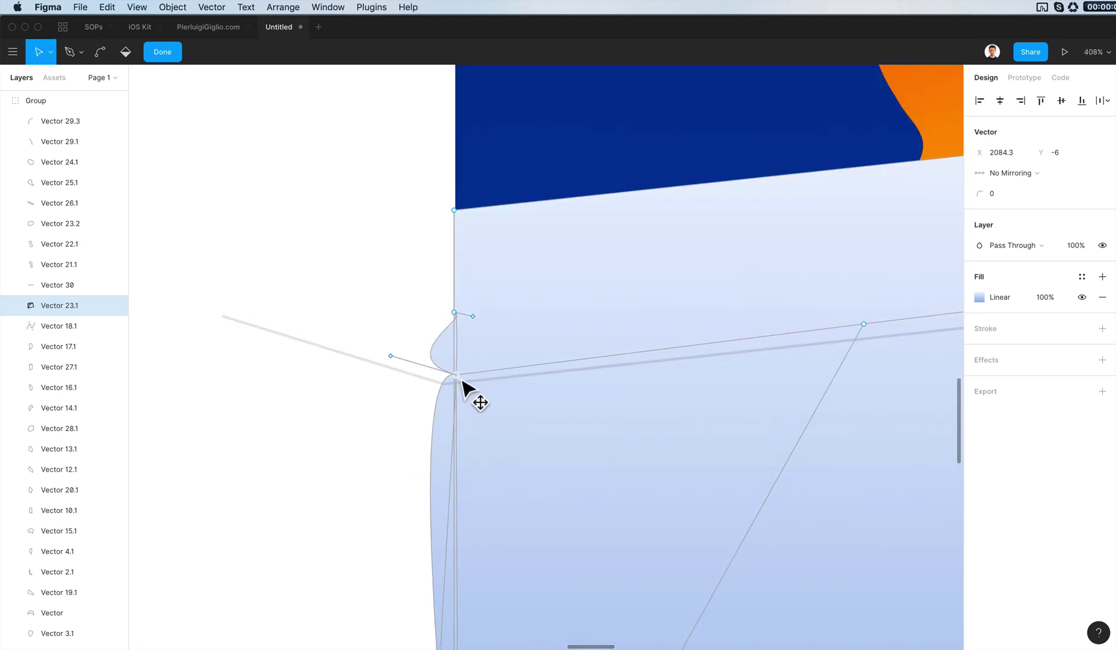
left_click_drag(393, 357, 464, 510)
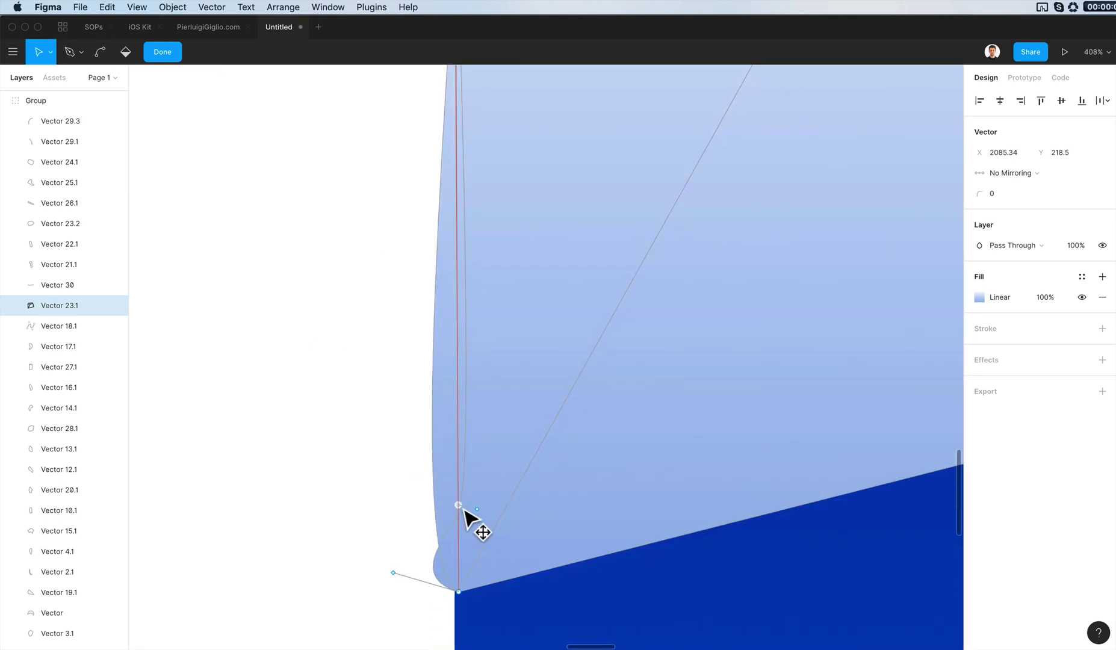
Straighten the bench's lower left outline and line up its bottom points with the background's left edge.
scroll(463, 530, "up", 6)
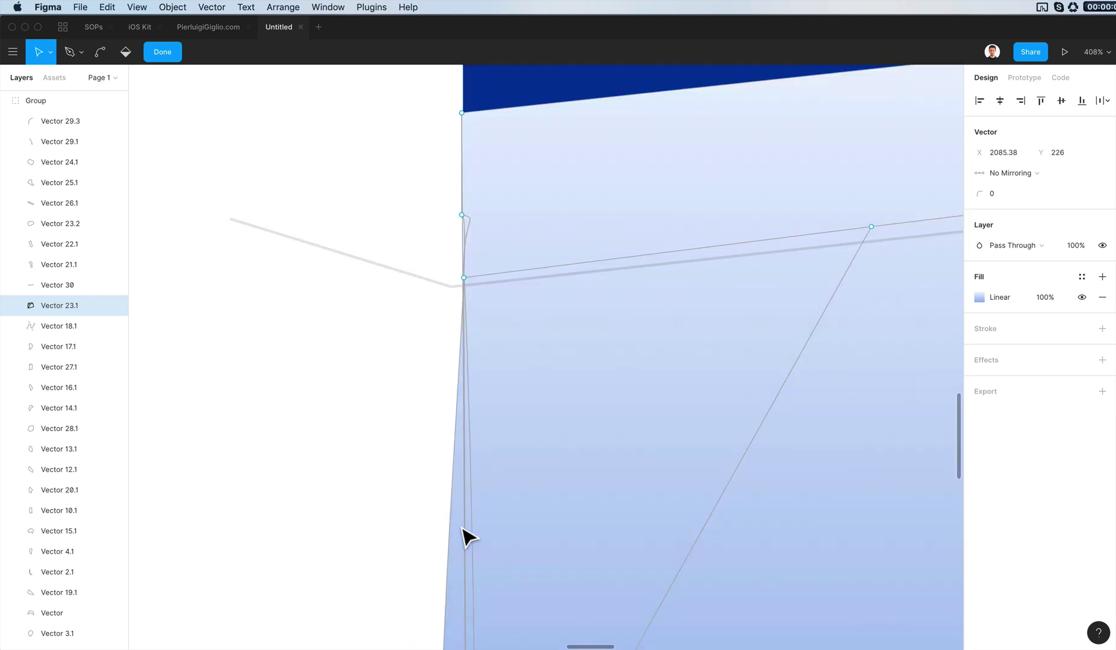
scroll(463, 530, "down", 3)
scroll(463, 530, "down", 3)
left_click(465, 544)
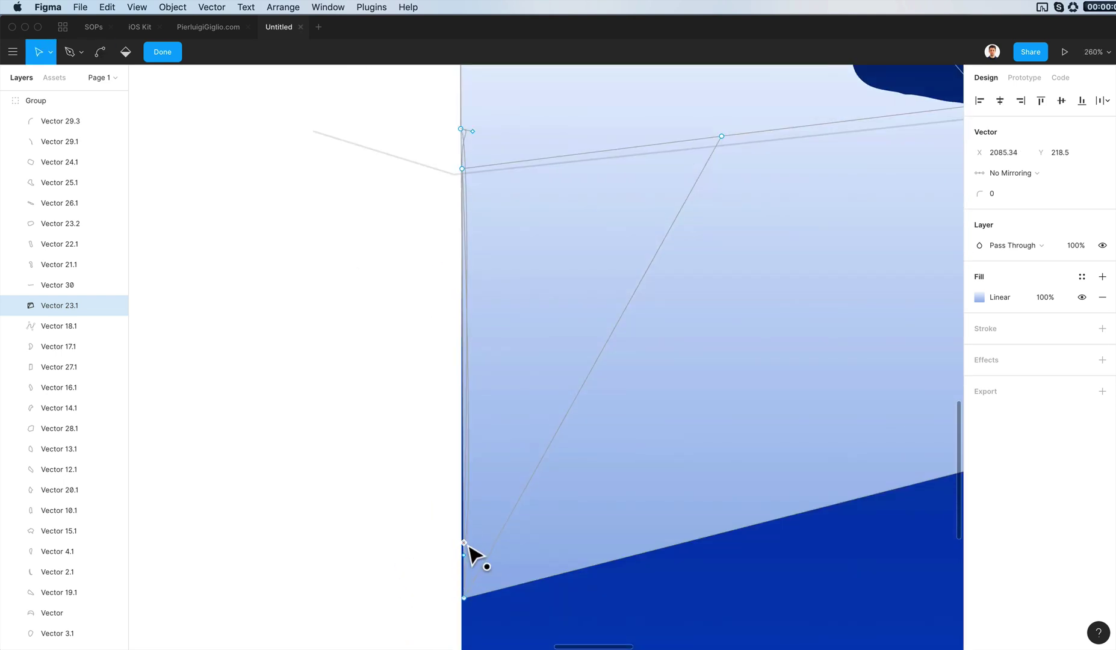
left_click_drag(437, 506, 503, 645)
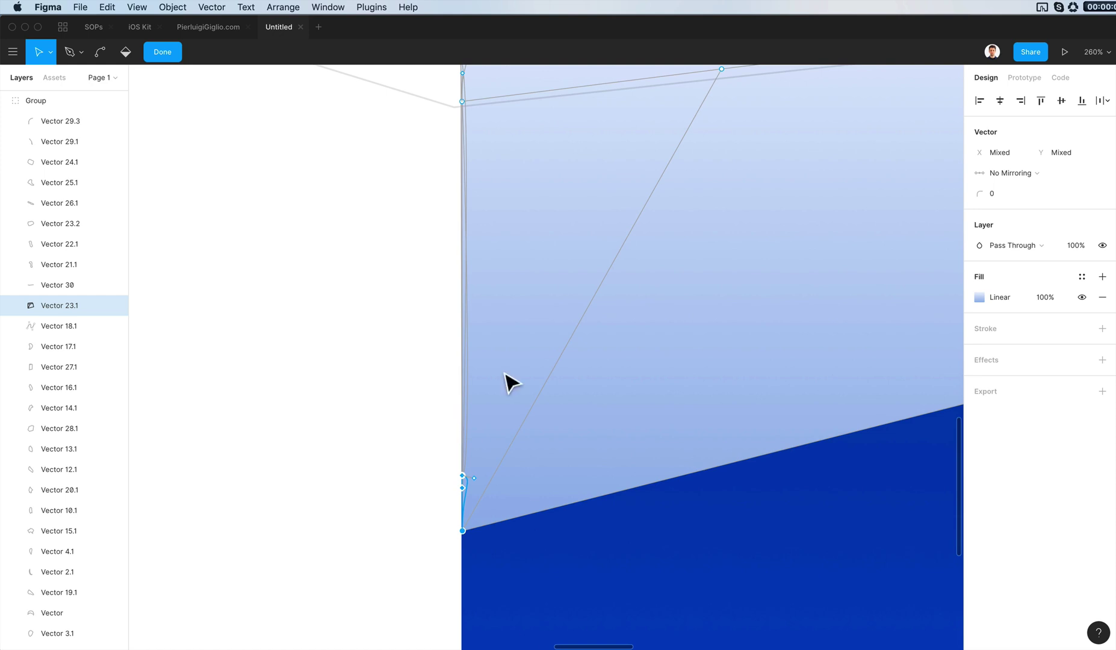
Delete the redundant points on the duplicated bench's lower left edge and finish editing its outline.
key("Delete")
scroll(505, 374, "up", 3)
key("Escape")
Trim the faint crease line's left end to the bench's left edge at X 2083.5 and lower it to Y 7.5.
double_click(393, 277)
left_click_drag(270, 212, 415, 316)
key("Delete")
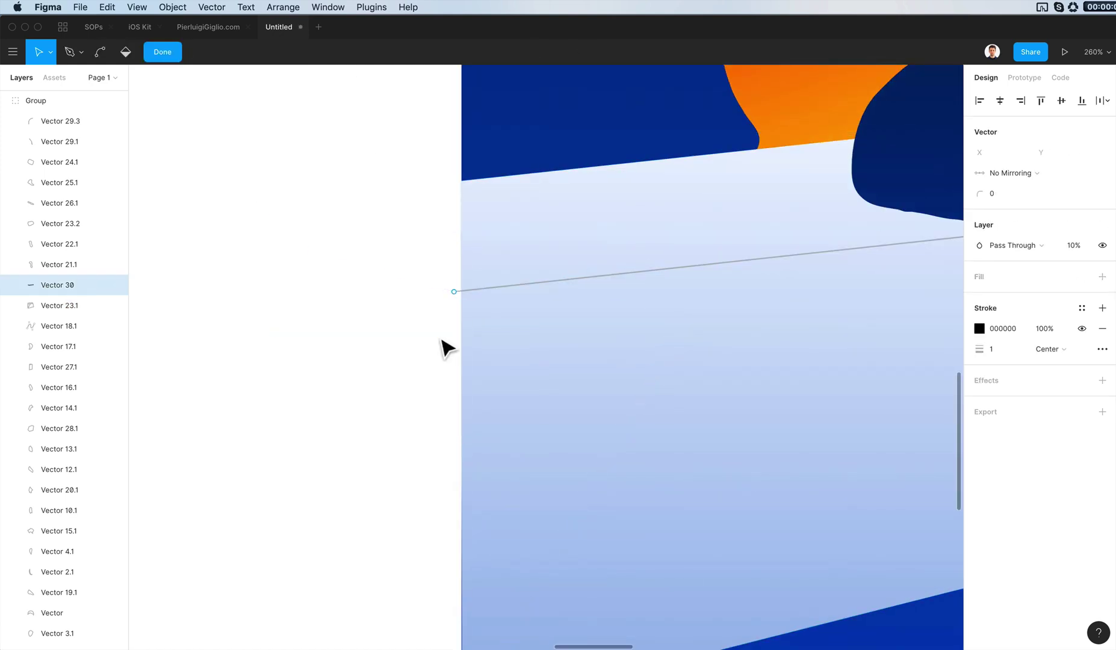
left_click_drag(354, 214, 503, 361)
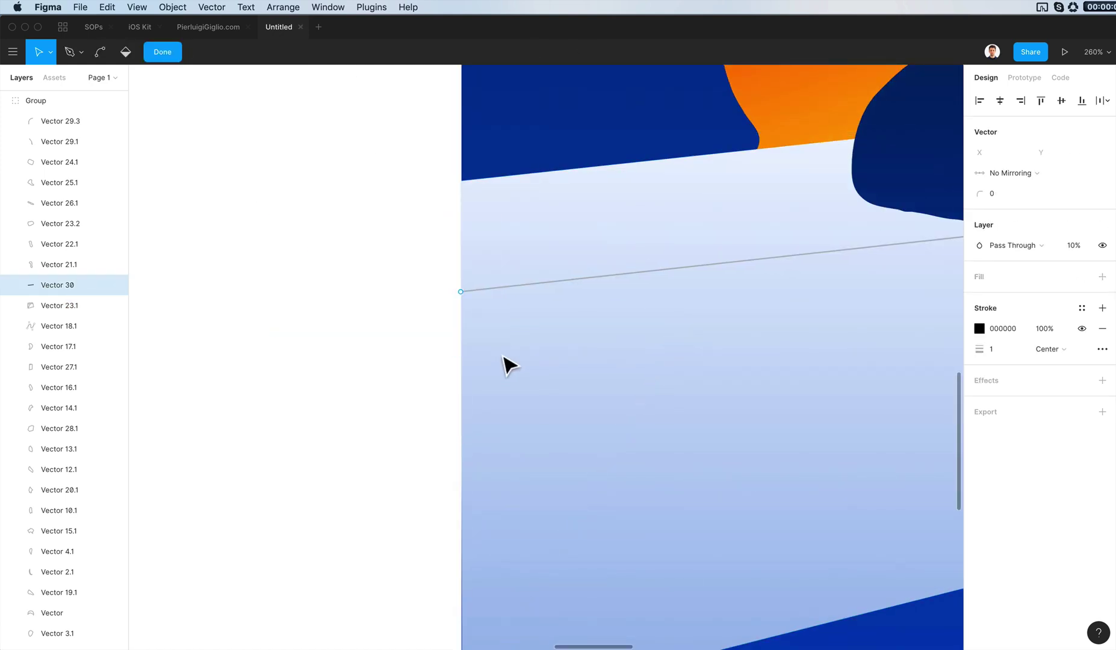
scroll(510, 364, "down", 10)
key("Escape")
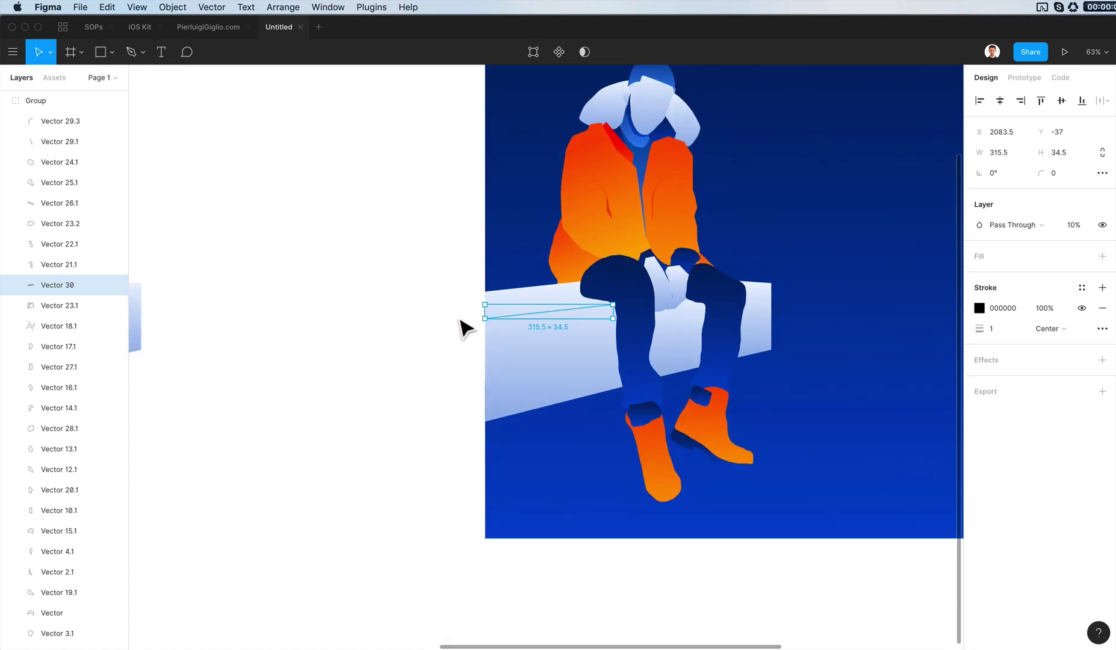
double_click(528, 319)
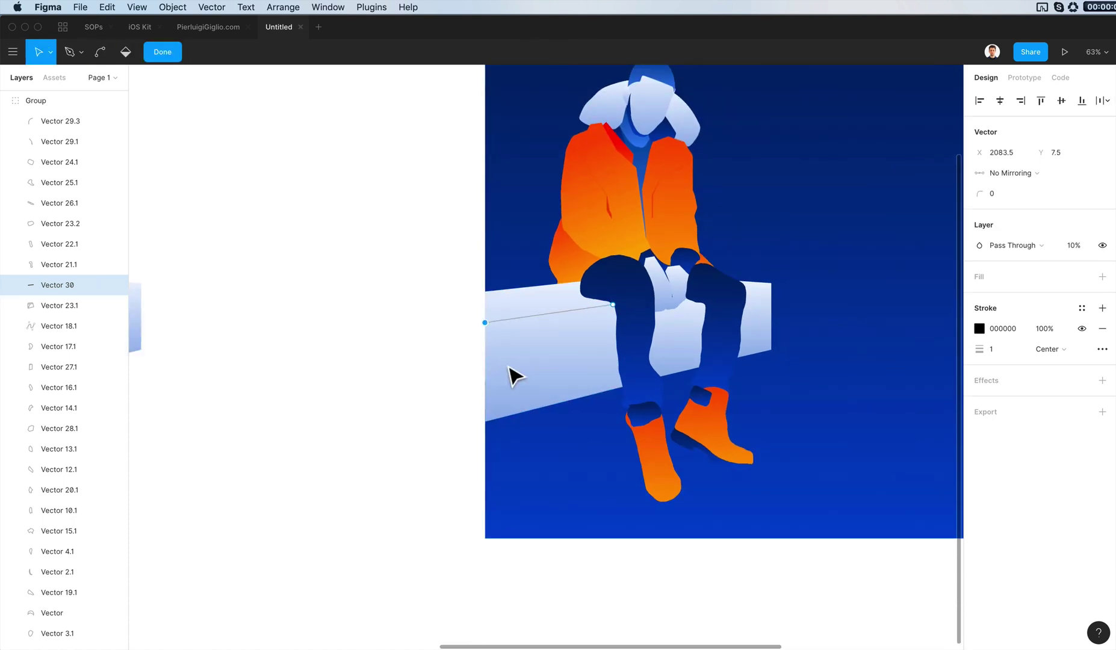
left_click(390, 332)
scroll(390, 332, "down", 6)
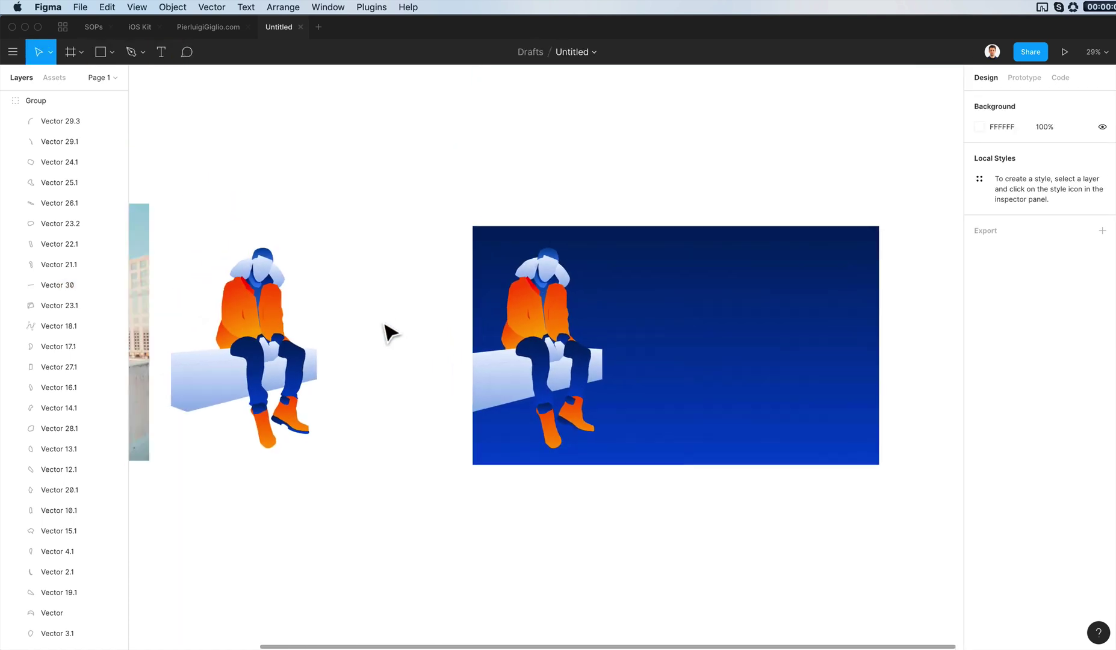
Duplicate the dark blue background together with its seated figure directly below the original.
left_click(735, 406)
left_click_drag(444, 214, 728, 397)
left_click_drag(728, 397, 698, 625)
scroll(735, 409, "down", 2)
left_click(456, 410)
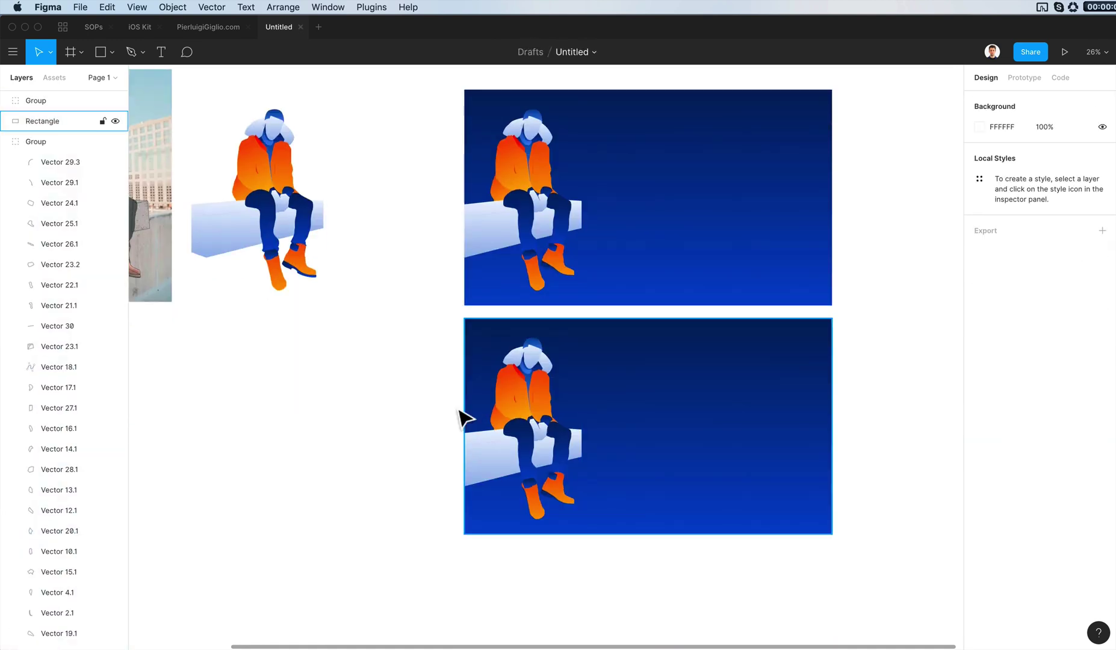
Try the jacket's orange gradient as the fill of the lower background.
left_click(508, 397)
key("super+alt+c")
left_click(605, 374)
key("super+alt+v")
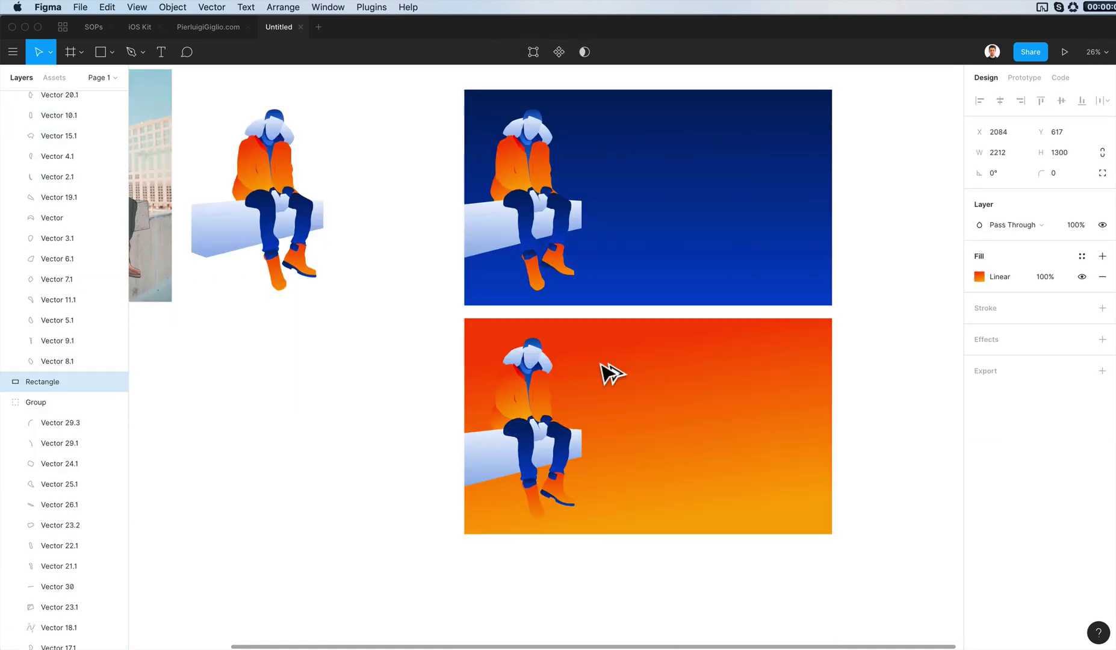
key("super+z")
left_click(449, 355)
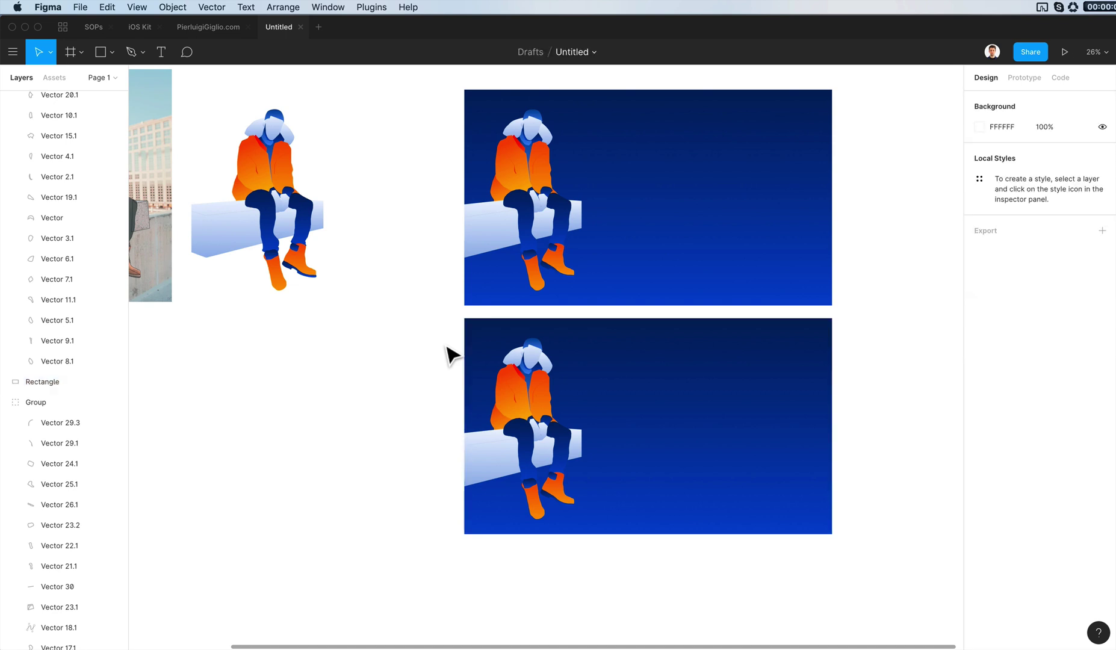
Fill the lower background with a lighter blue gradient copied from the figure's blue clothing.
scroll(446, 354, "up", 2)
scroll(448, 354, "right", 3)
scroll(449, 353, "left", 3)
scroll(449, 352, "left", 3)
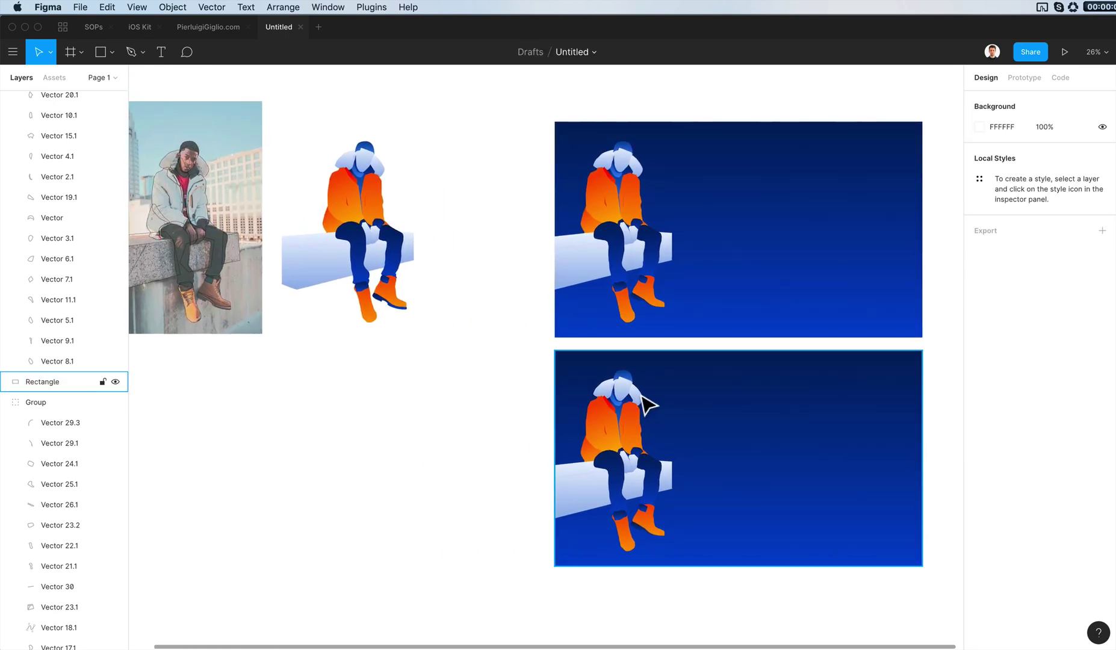
left_click(632, 396)
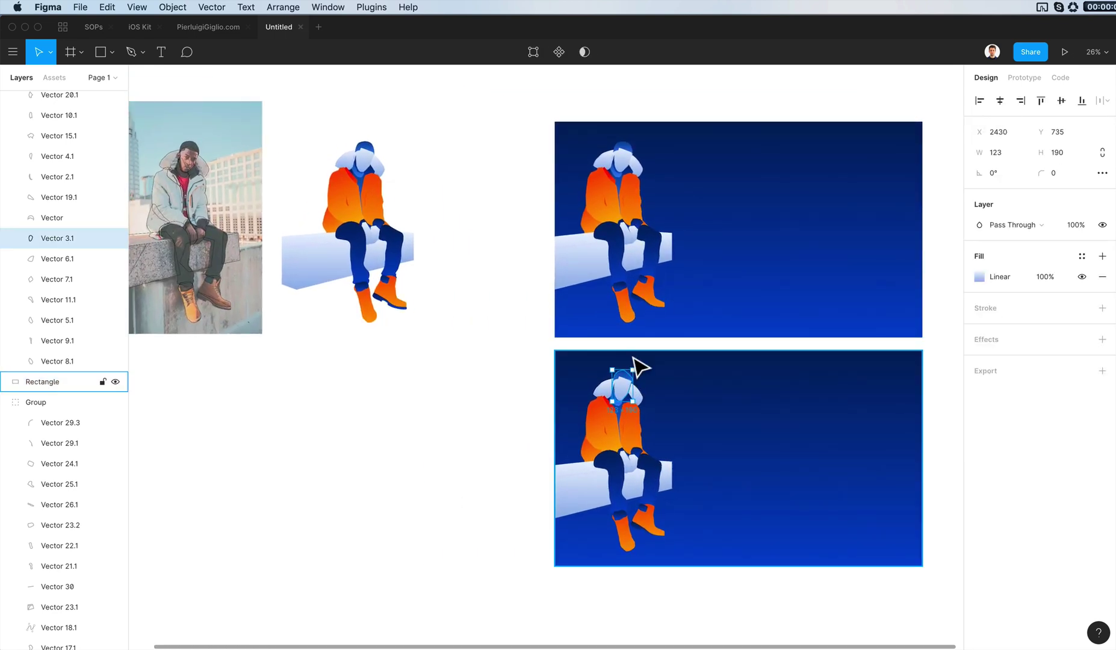
left_click(637, 384)
left_click(637, 384)
left_click(737, 384)
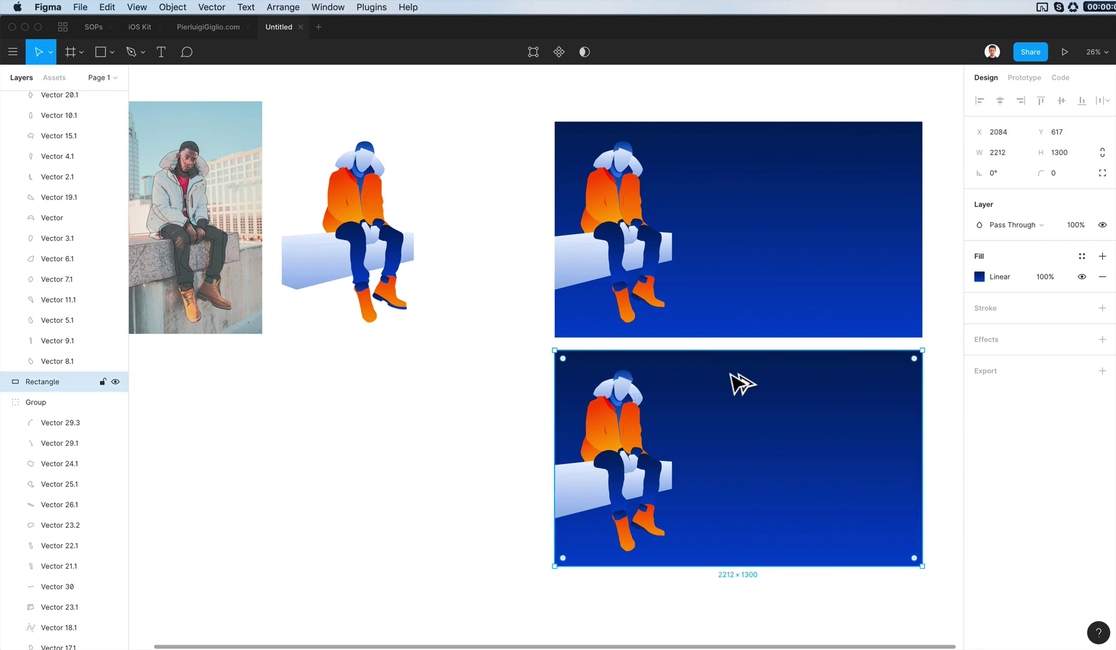
left_click(495, 392)
Compare the dark blue and lighter blue versions of the composition.
scroll(576, 393, "up", 5)
scroll(579, 398, "down", 5)
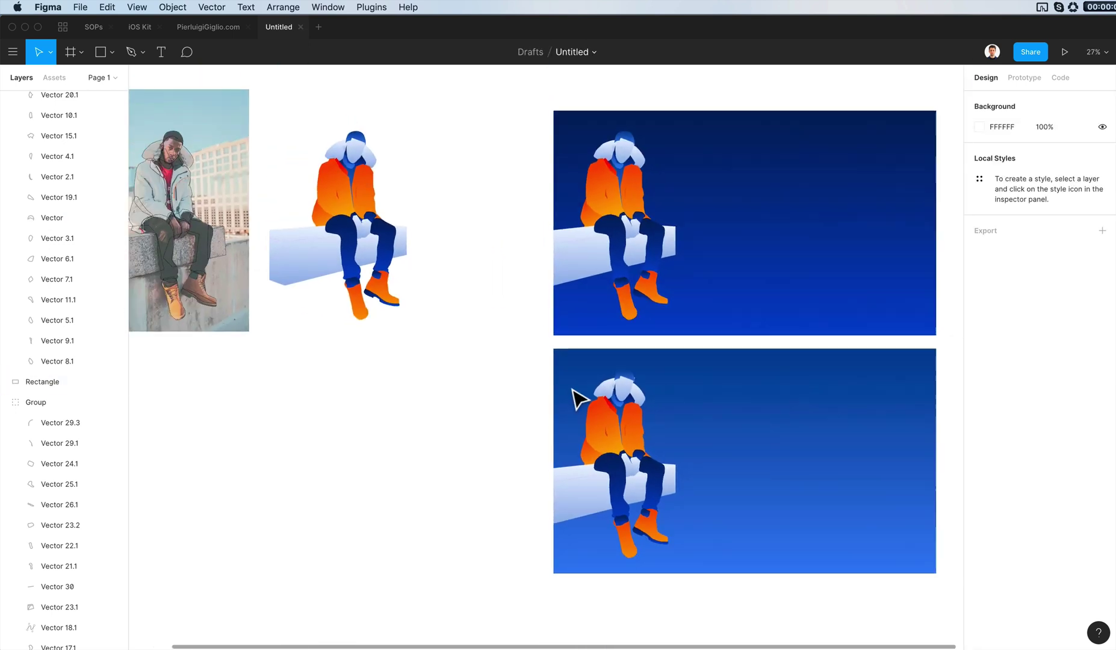
scroll(578, 397, "right", 2)
scroll(867, 349, "down", 1)
scroll(882, 348, "left", 1)
scroll(830, 325, "up", 2)
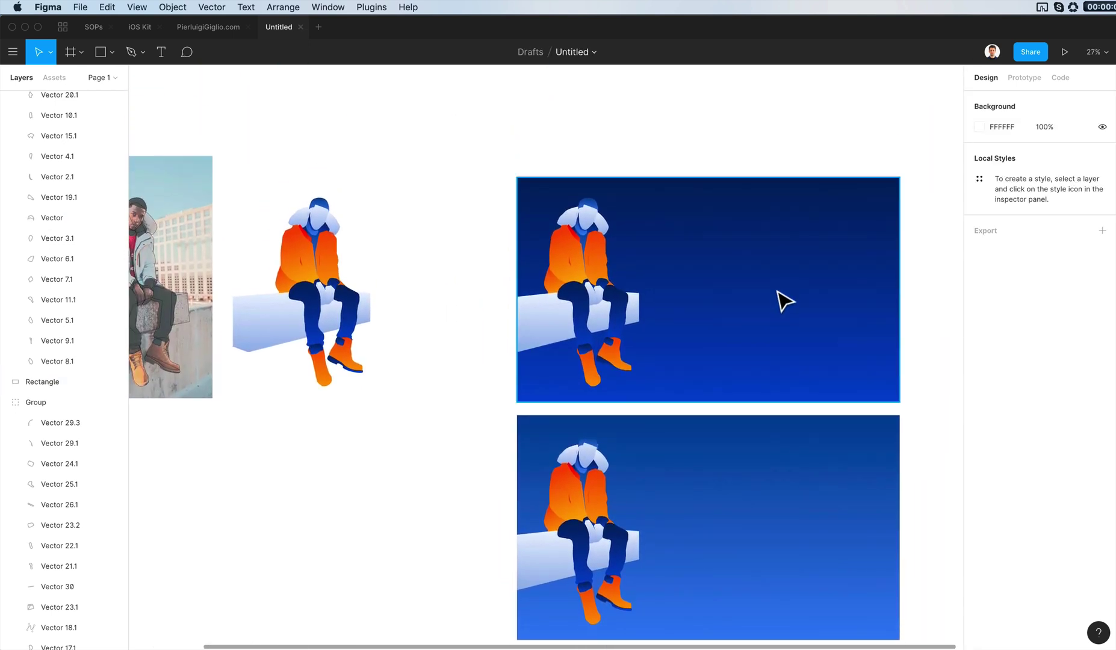
scroll(780, 299, "up", 5)
scroll(785, 300, "right", 1)
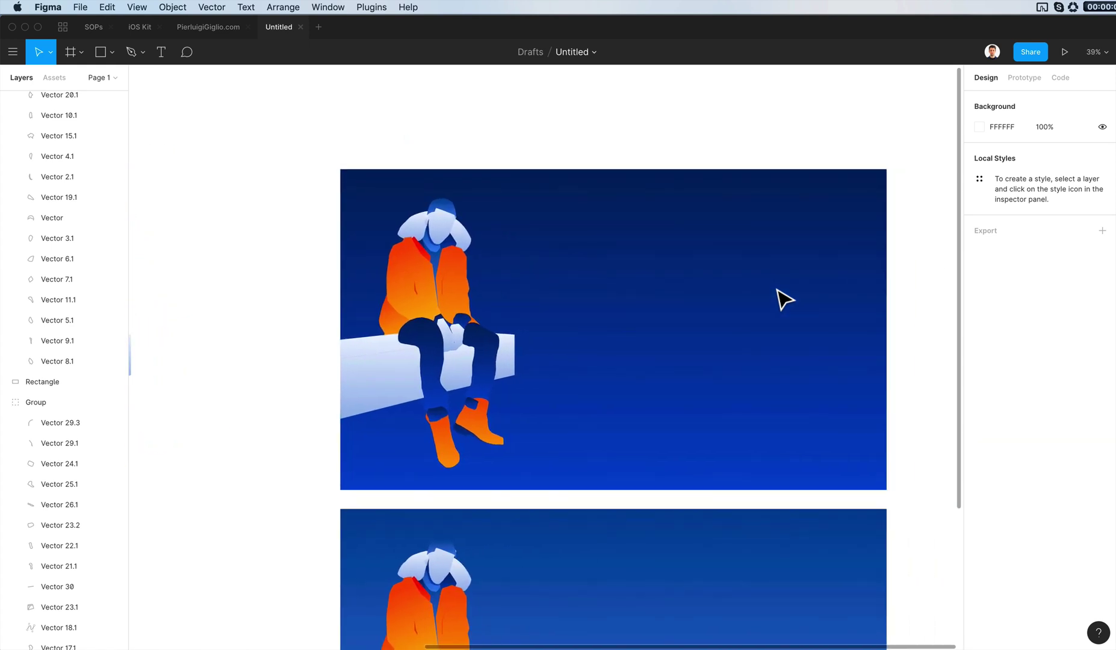
Switch to Chrome and search Google for "Figma logo".
key("super+space")
type("ch")
key("Return")
key("super+space")
type("Google")
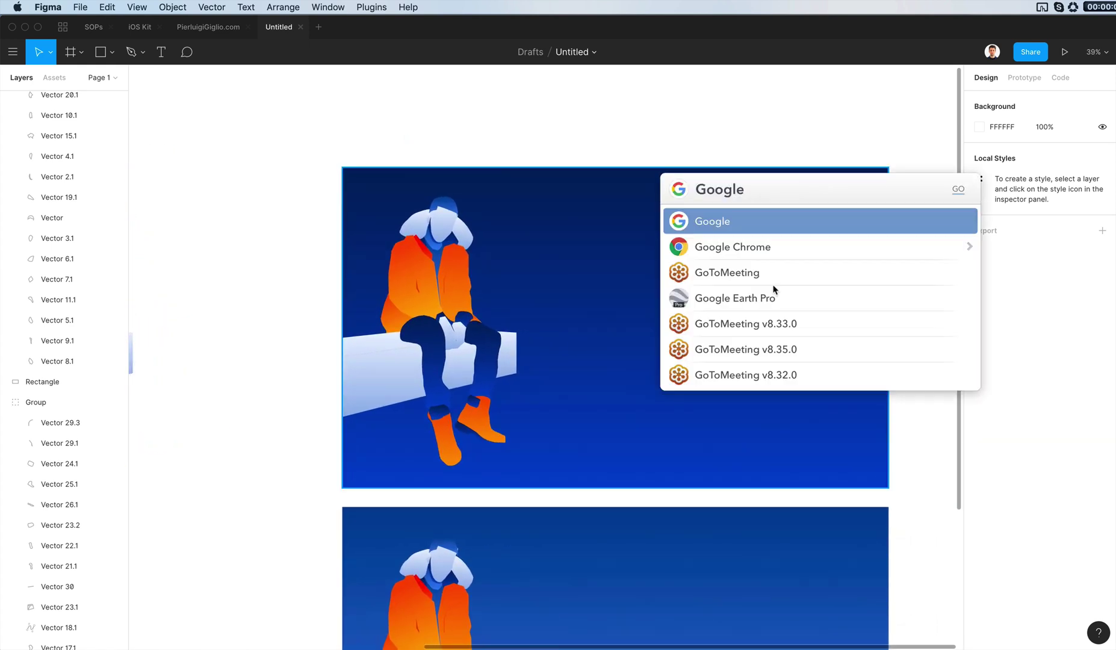
key("space")
key("Return")
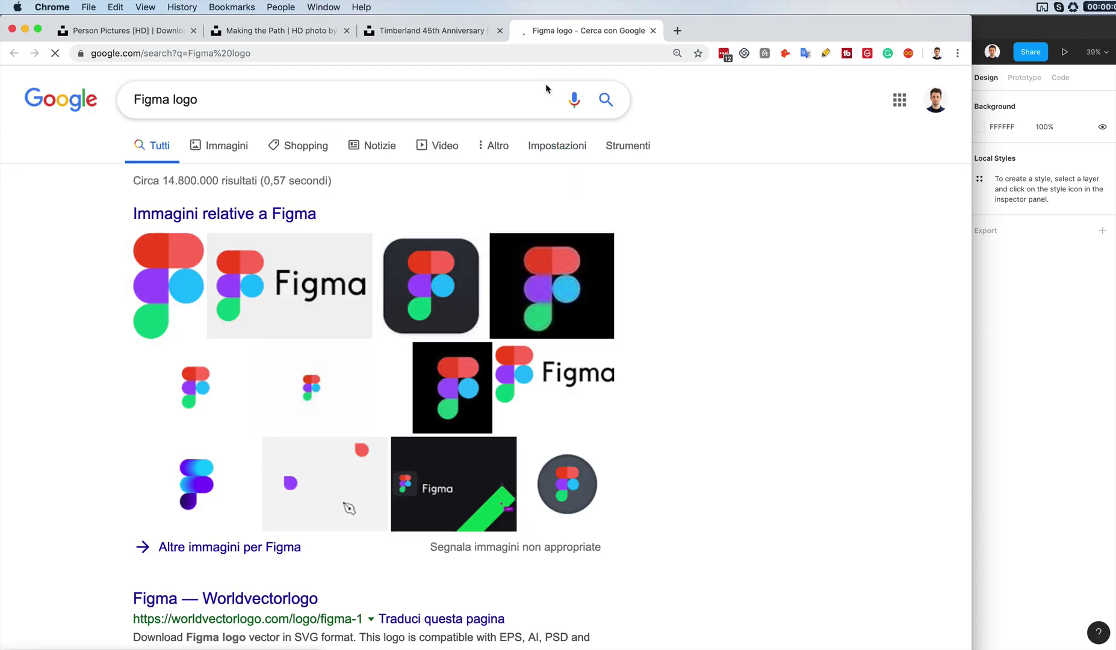
Copy the transparent Figma logo image of the Worldvectorlogo result from the image search.
left_click(414, 266)
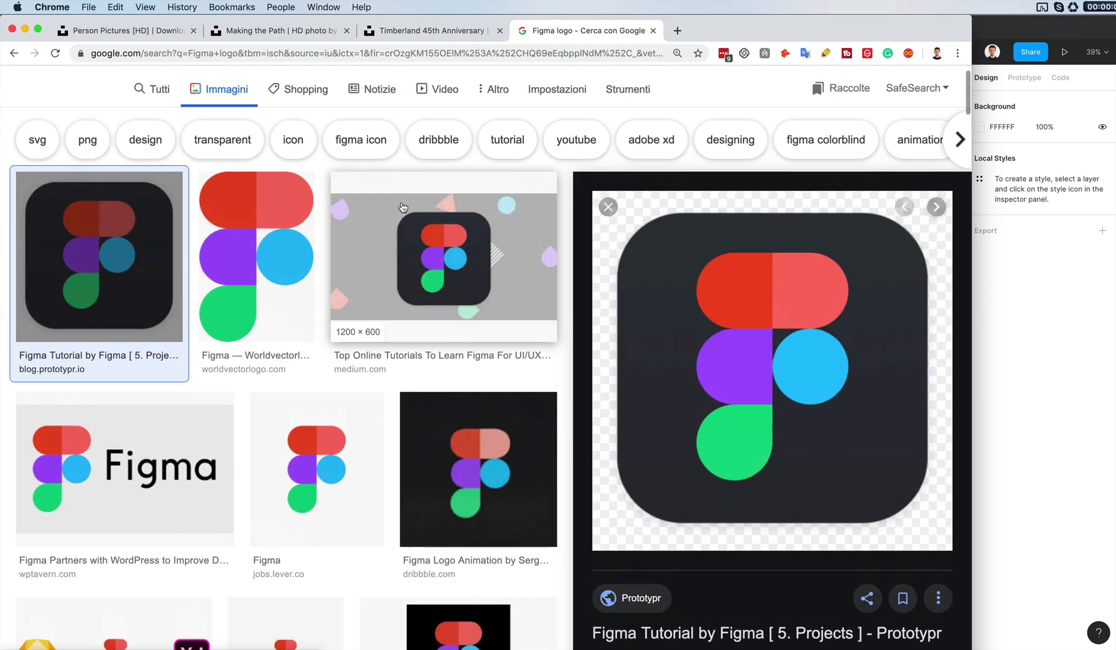
left_click(287, 257)
right_click(679, 323)
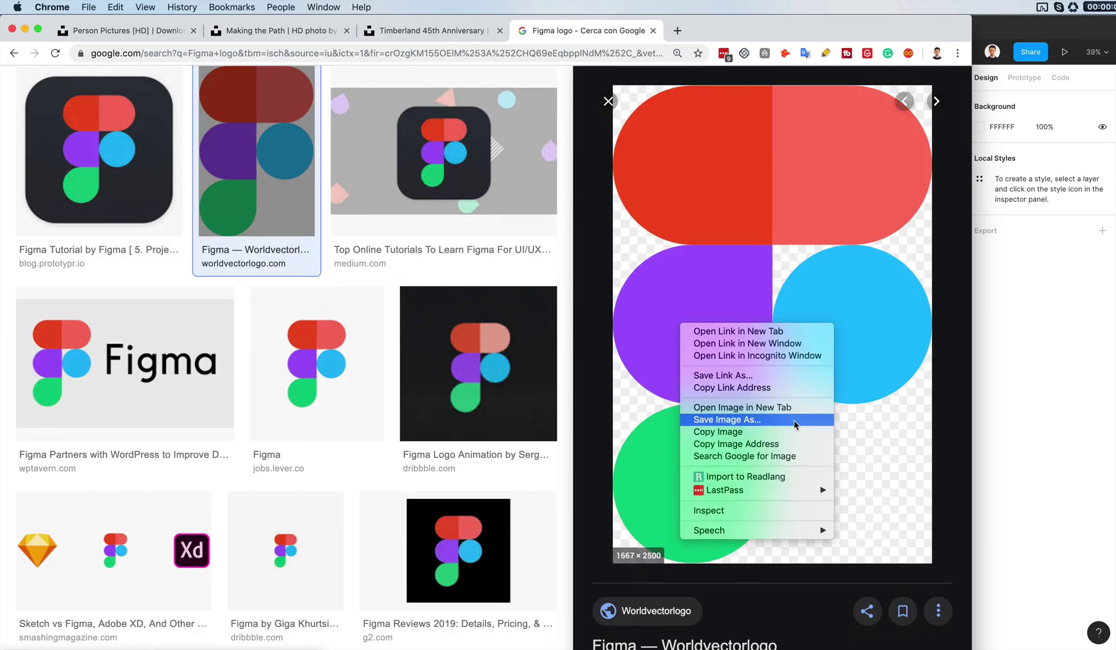
left_click(778, 433)
Return to Figma, paste the logo onto the dark blue background, scale it to 327 × 490 and place it opposite the figure.
key("super+Tab")
left_click(575, 279)
key("super+v")
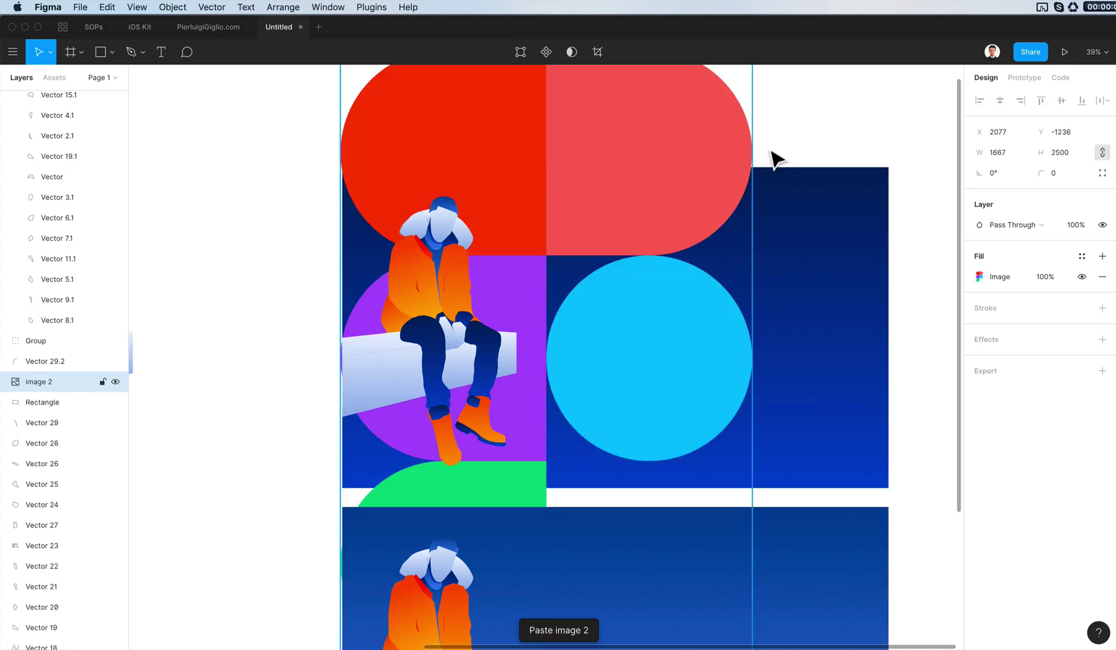
left_click_drag(759, 175, 617, 210)
left_click_drag(576, 300, 773, 282)
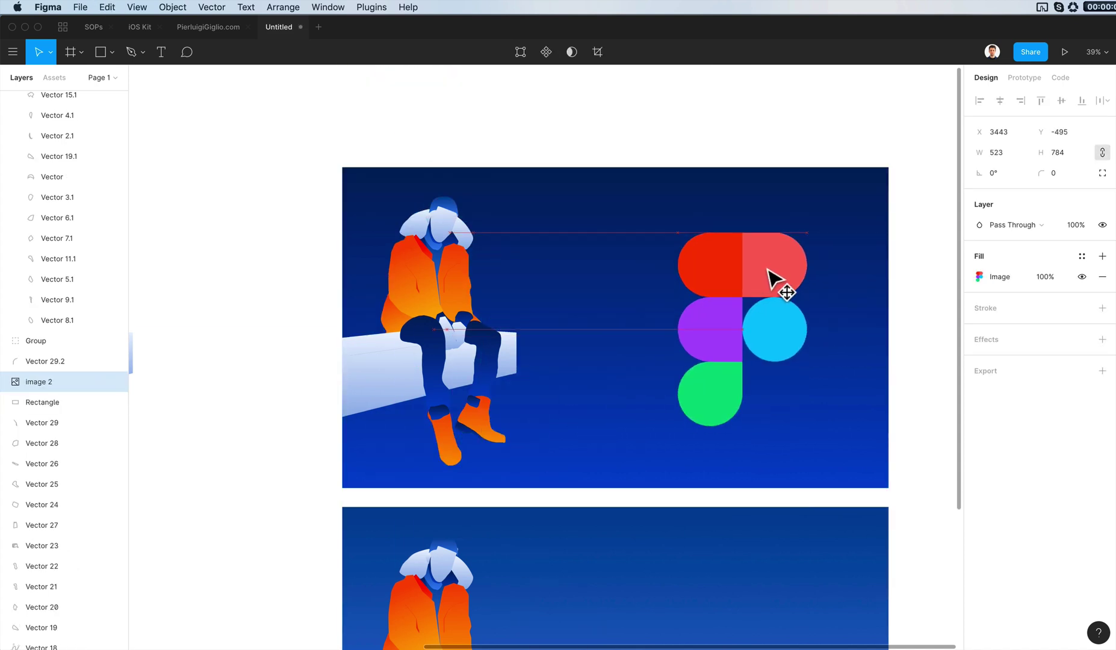
left_click_drag(806, 240, 784, 269)
left_click_drag(766, 332, 729, 323)
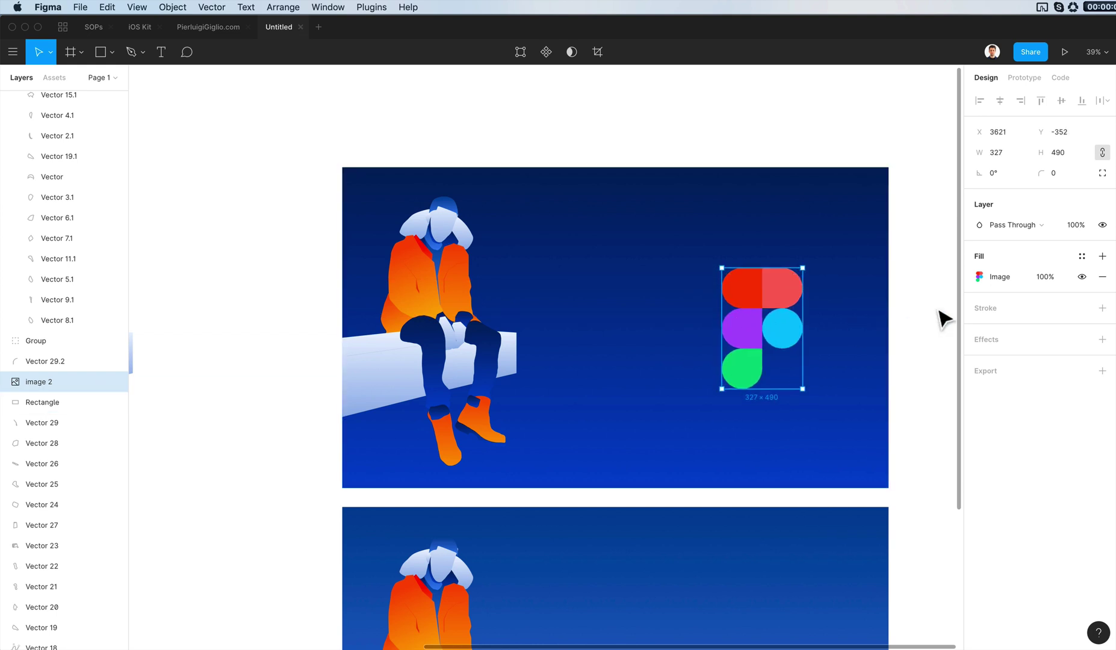
Give the logo a black drop shadow with blur 64 and 35% opacity.
left_click(979, 366)
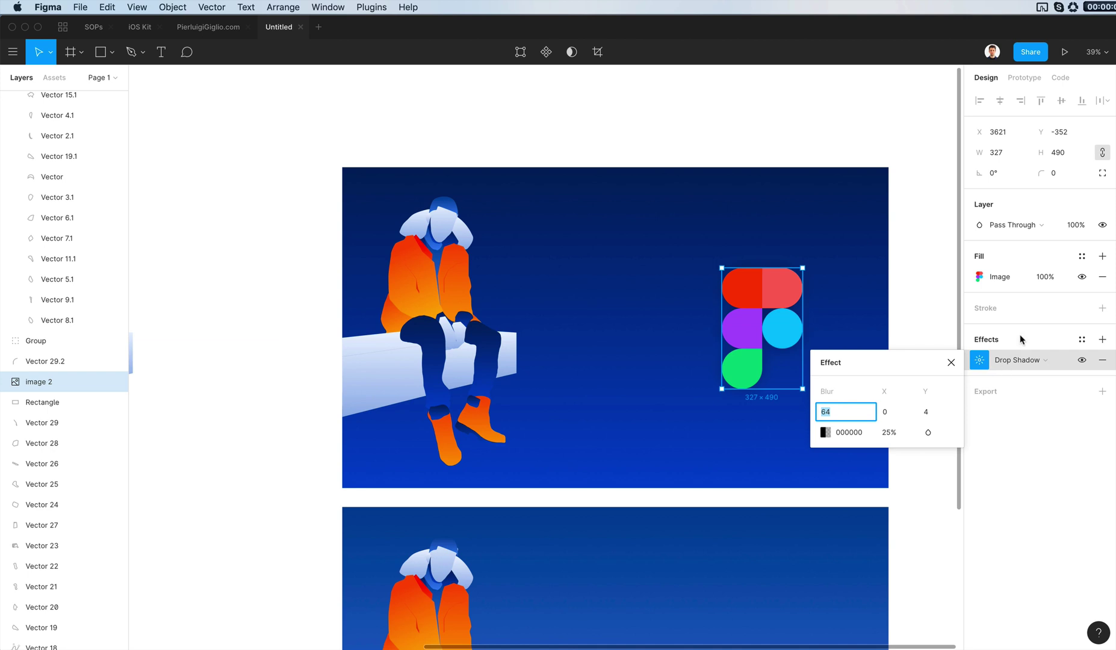
left_click(889, 432)
type("45")
key("Return")
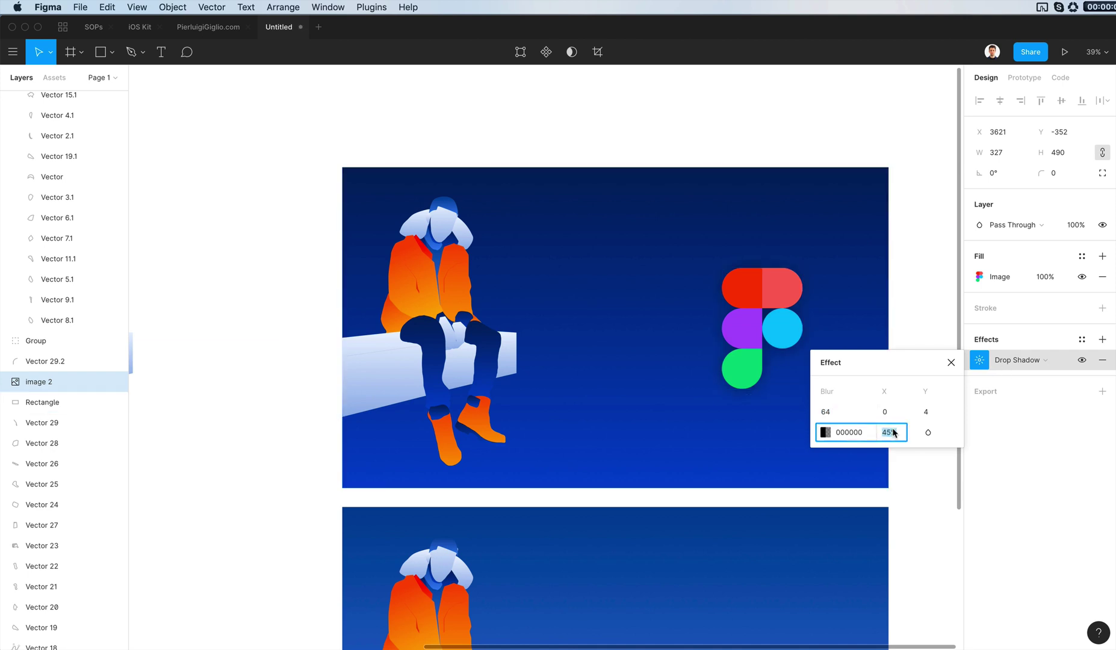
left_click(828, 435)
left_click_drag(741, 379, 399, 144)
left_click_drag(754, 318, 571, 468)
left_click(615, 466)
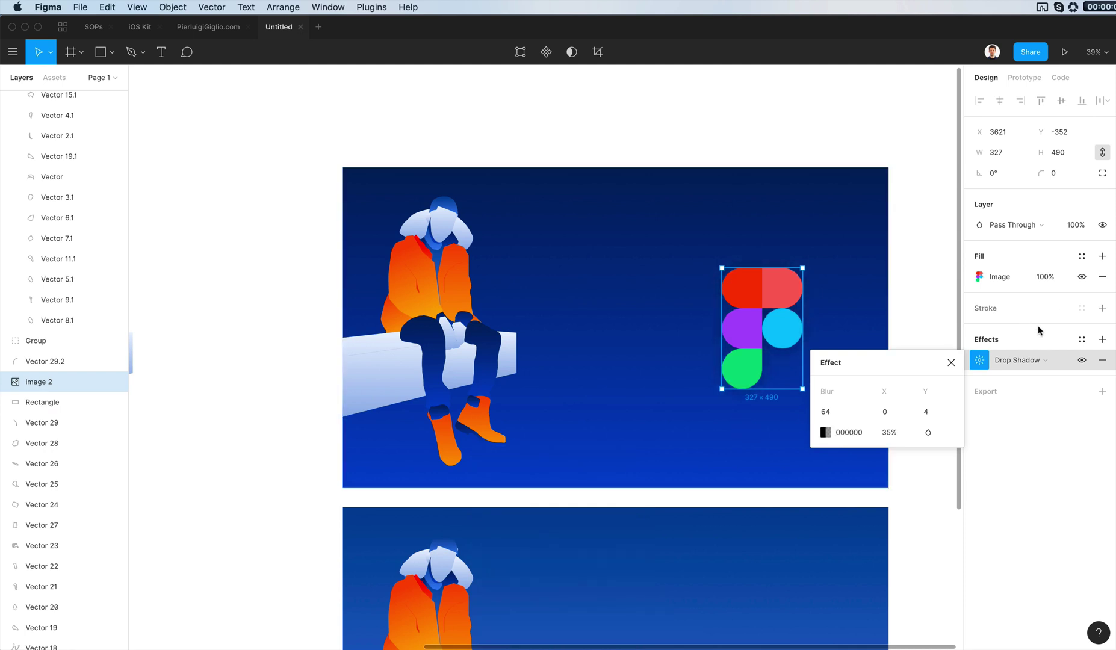
Add a white (FFFFFF) inner shadow with a blur of 54 to the logo.
left_click(1102, 339)
left_click(1016, 359)
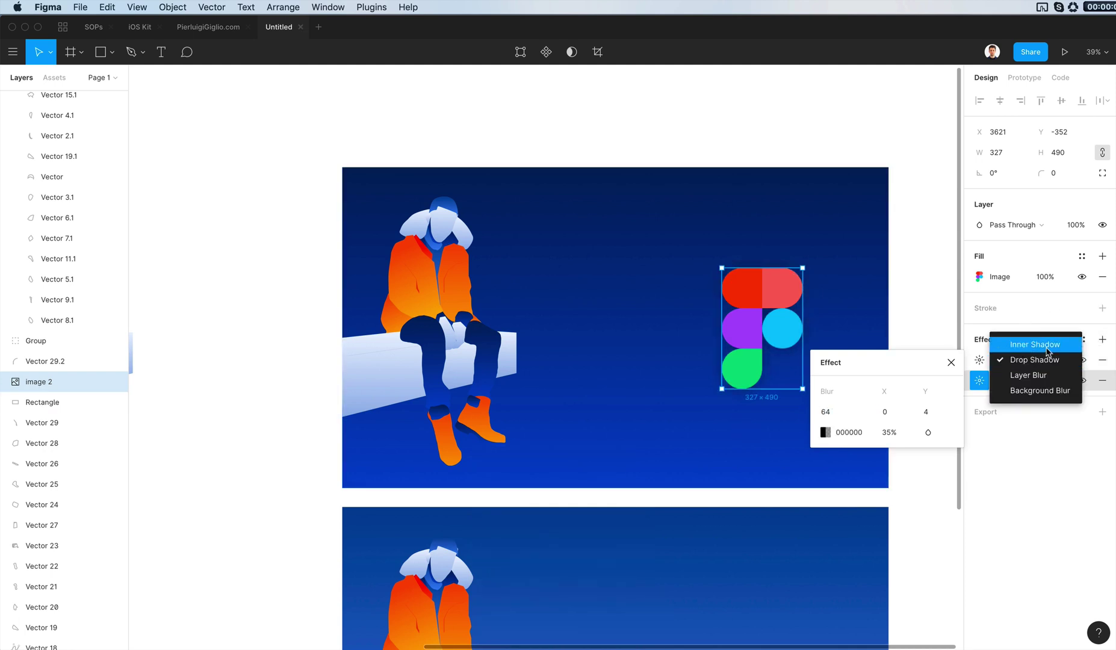
left_click(1047, 353)
left_click(978, 361)
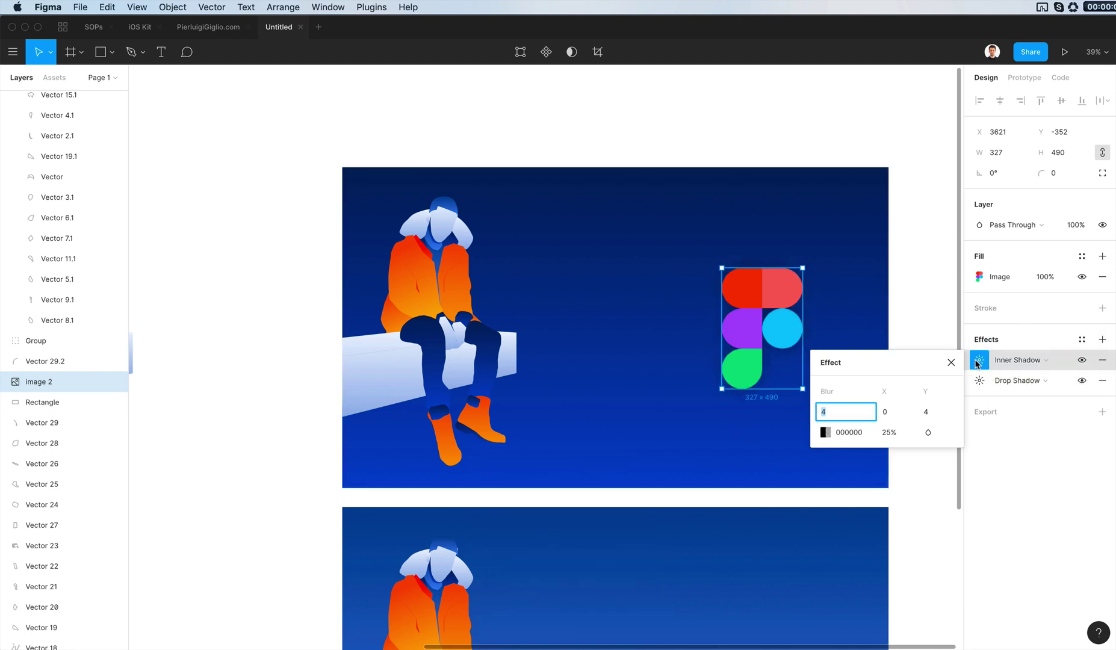
left_click(824, 432)
left_click_drag(729, 386, 426, 149)
left_click_drag(789, 319, 624, 452)
left_click(631, 451)
left_click(847, 413)
key("shift+Up")
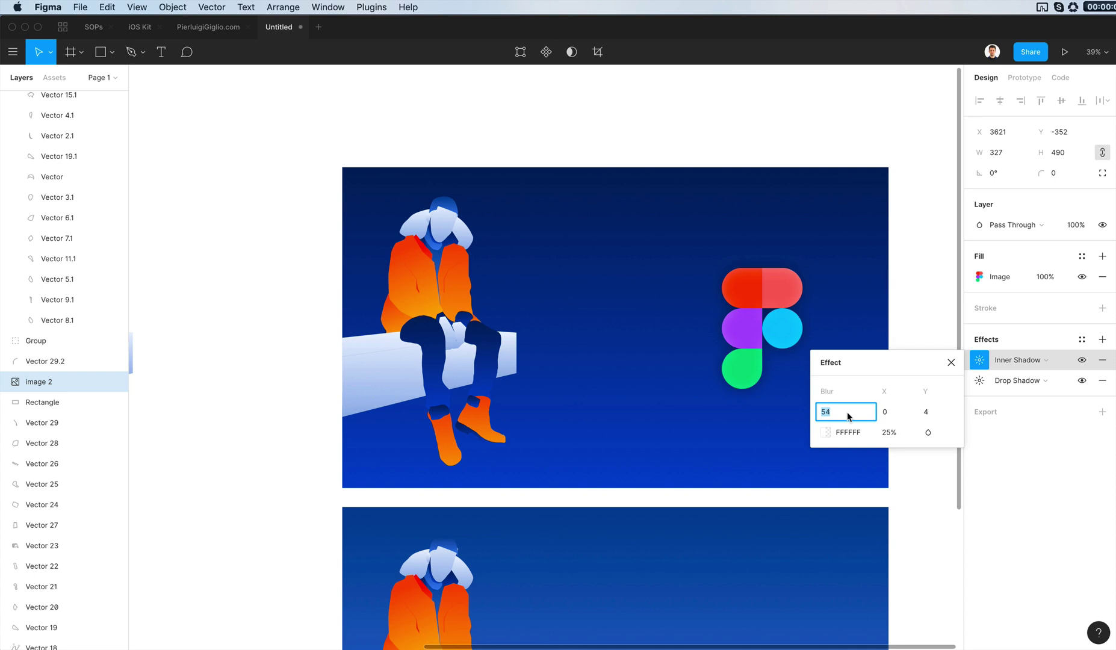
Set the opacity of the logo's drop shadow to 15%.
left_click(980, 380)
left_click(891, 453)
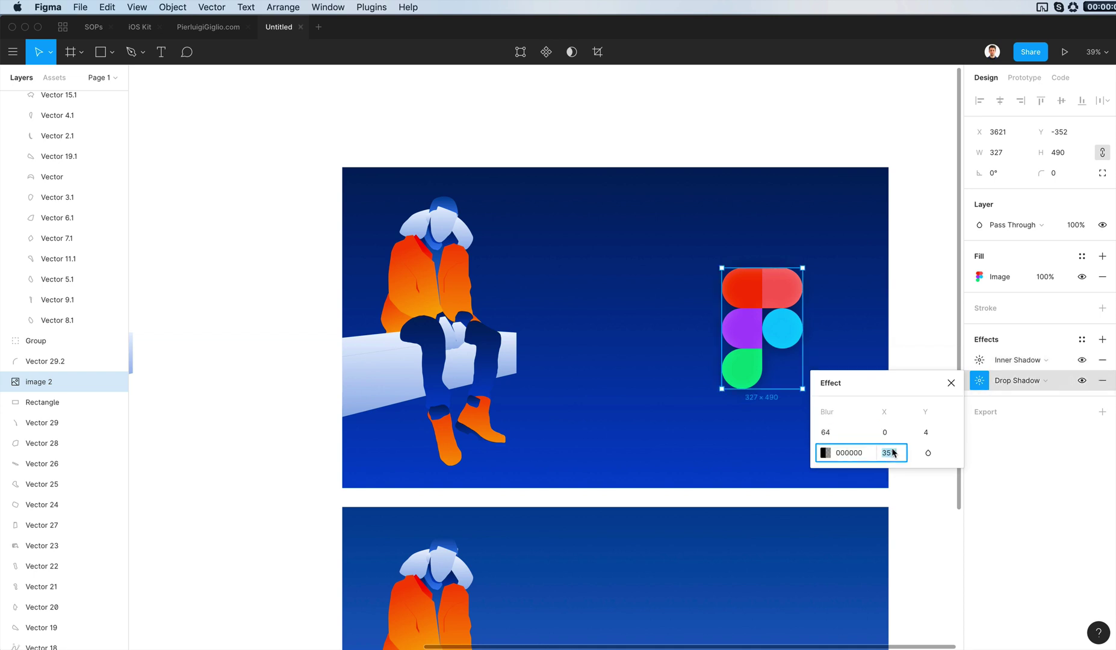
type("15")
key("Return")
left_click(852, 137)
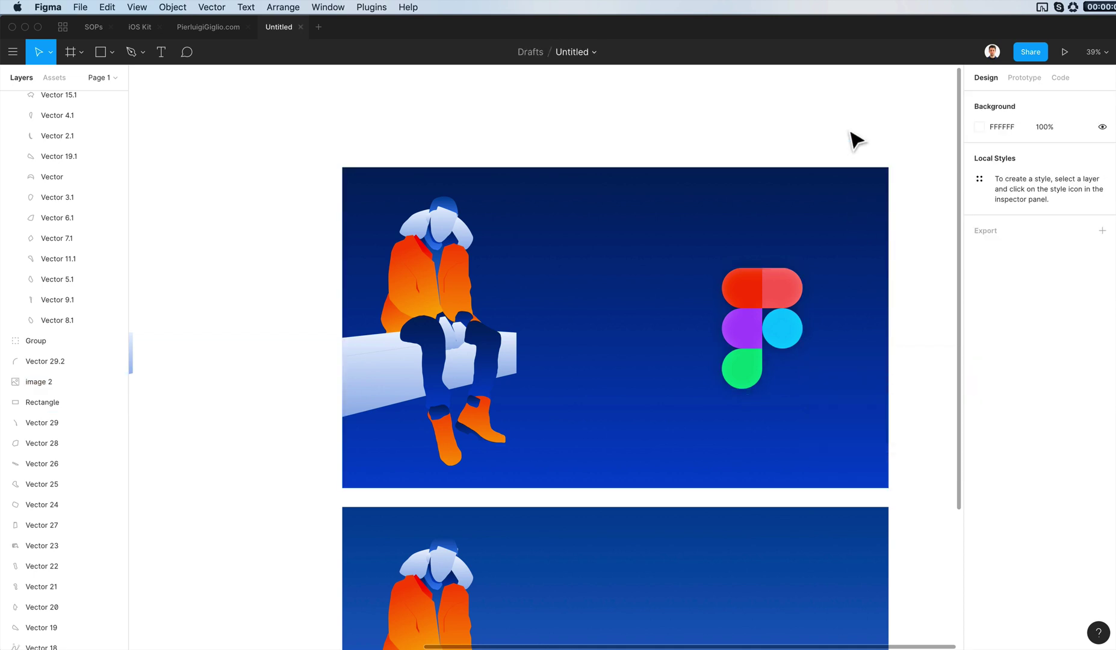
Hide the interface and review the dark blue composition with the figure and the logo.
scroll(852, 137, "down", 3)
scroll(853, 137, "left", 3)
scroll(790, 164, "right", 5)
scroll(429, 242, "up", 5)
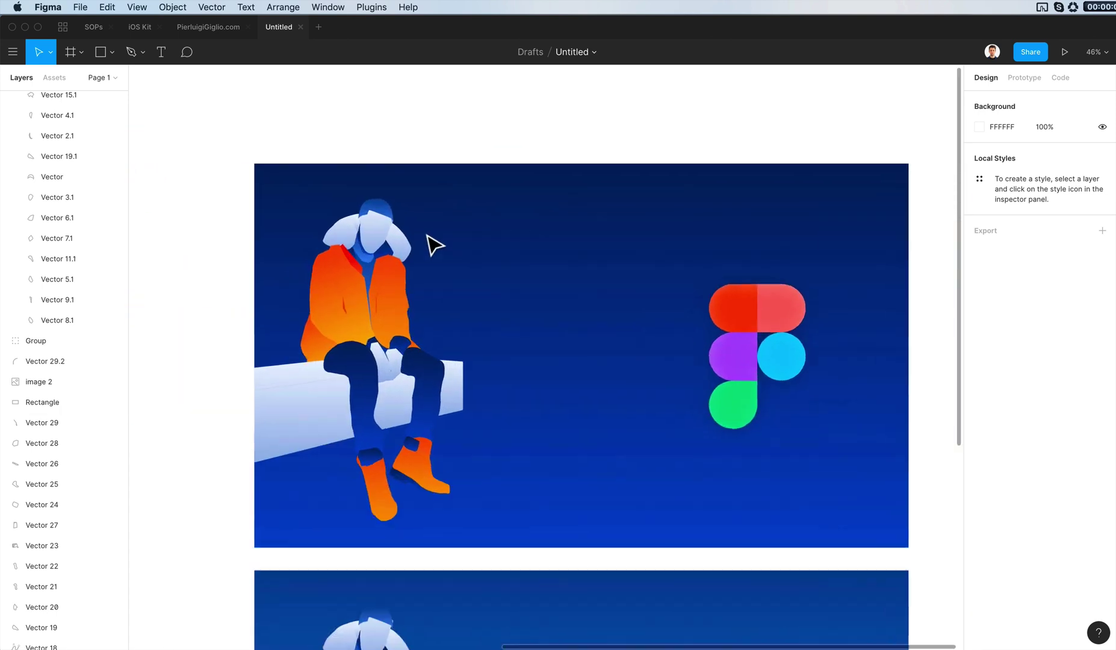
key("super+backslash")
scroll(428, 236, "up", 3)
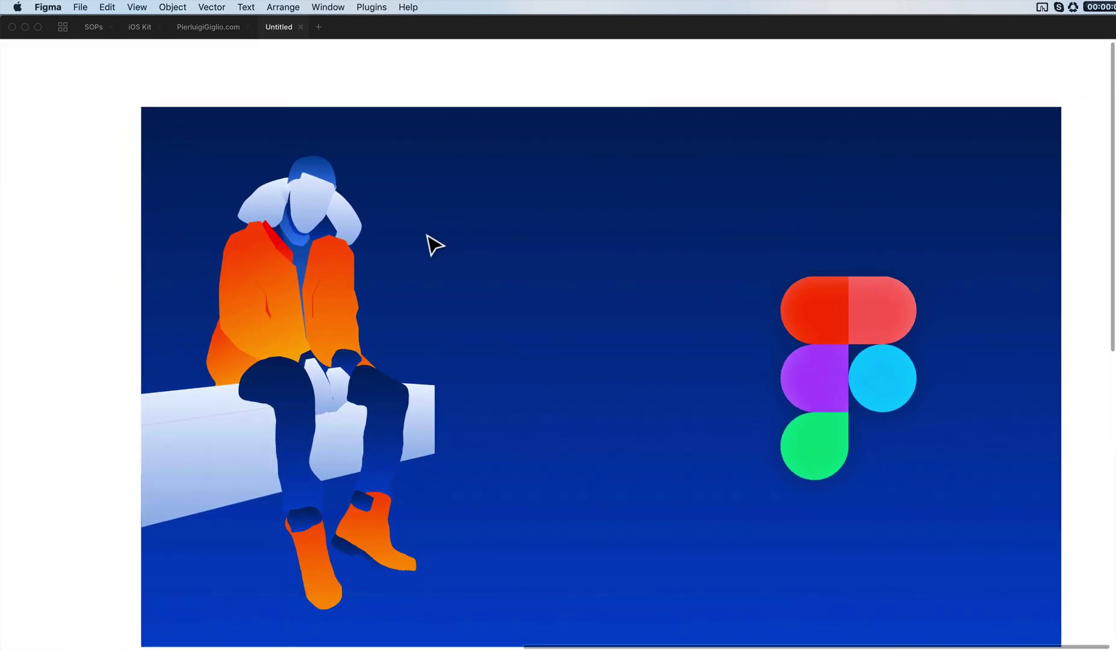
scroll(427, 236, "down", 1)
scroll(428, 236, "up", 3)
scroll(426, 234, "up", 2)
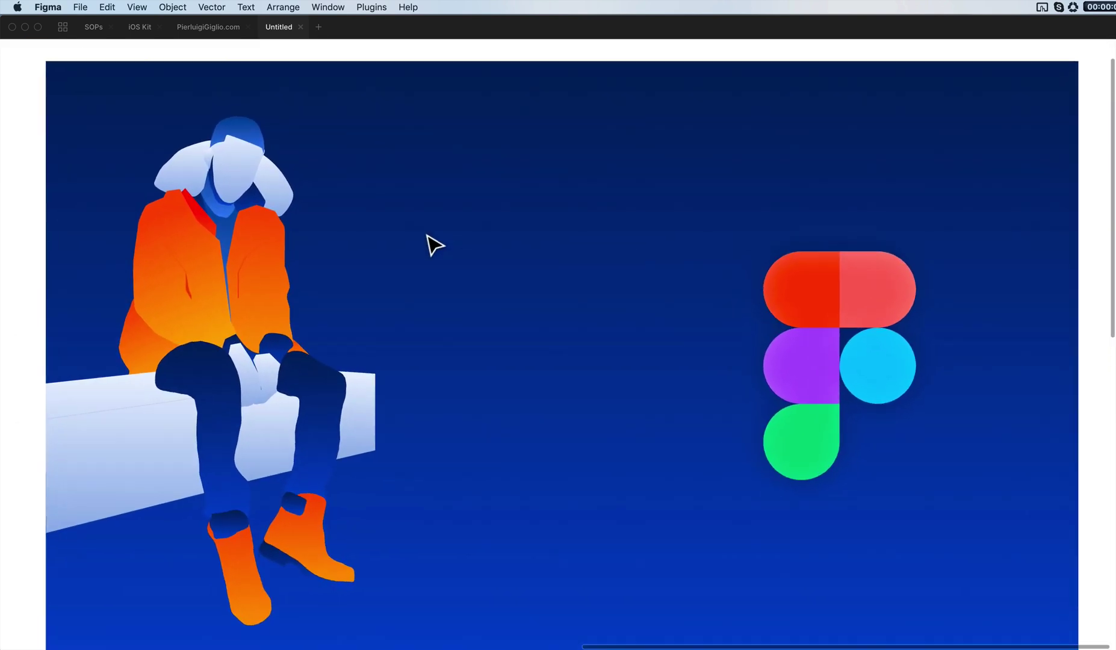